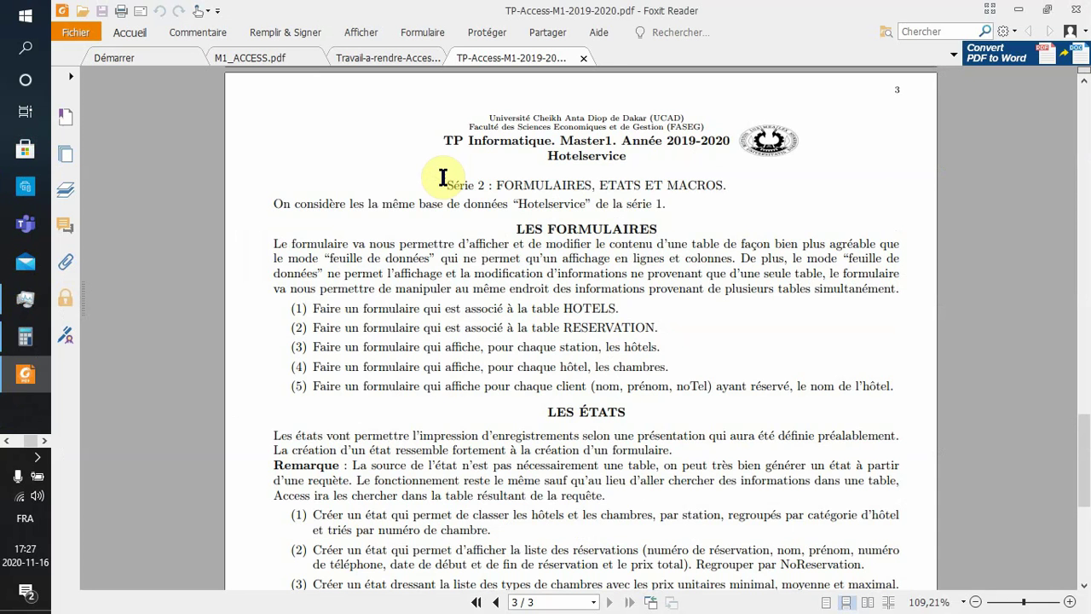
Read the Série 2 form exercises in the PDF and switch to the TP-2019-2020-vReduit database in Access.
scroll(443, 177, "down", 1)
scroll(443, 177, "down", 1)
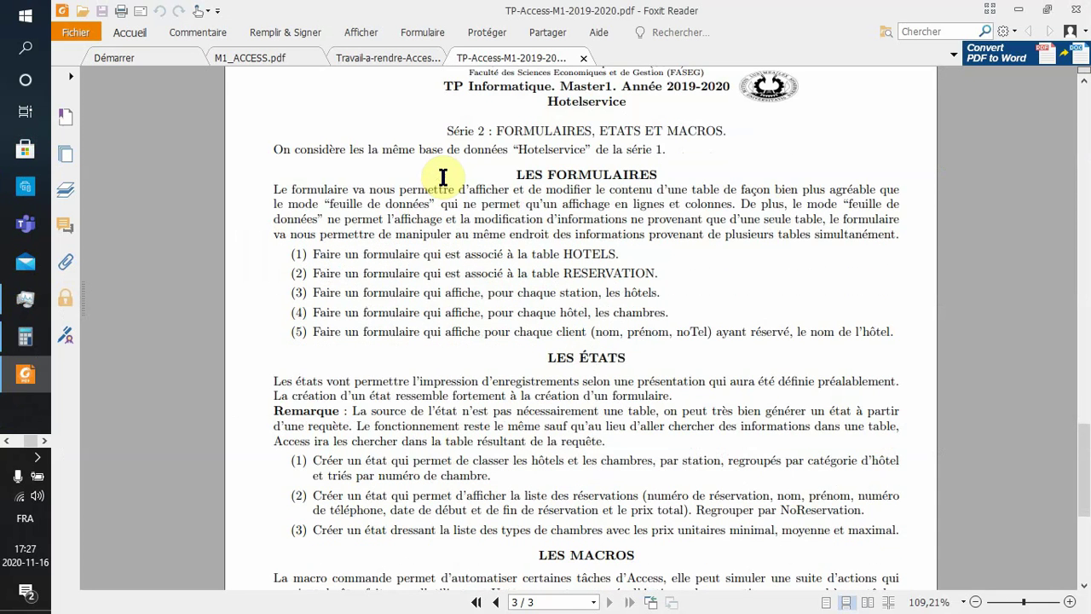
key("alt+Tab")
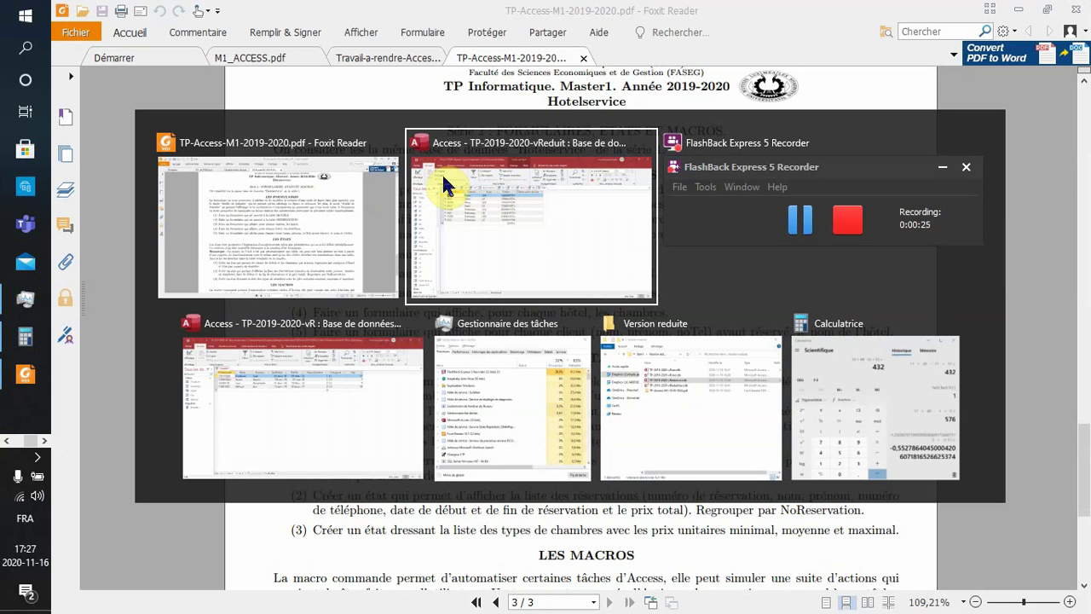
left_click(441, 172)
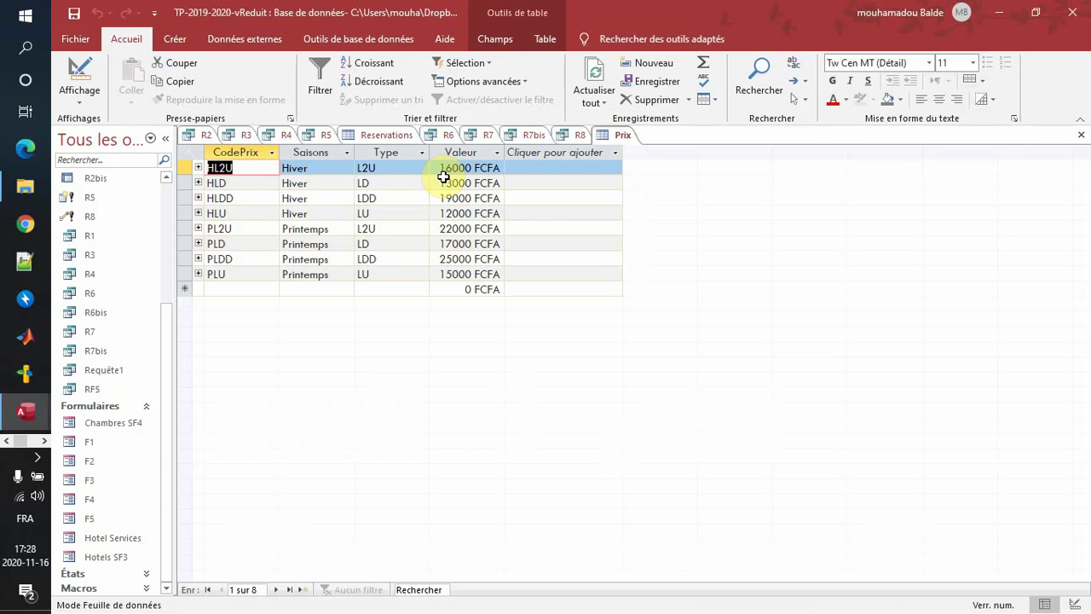
key("alt+Tab")
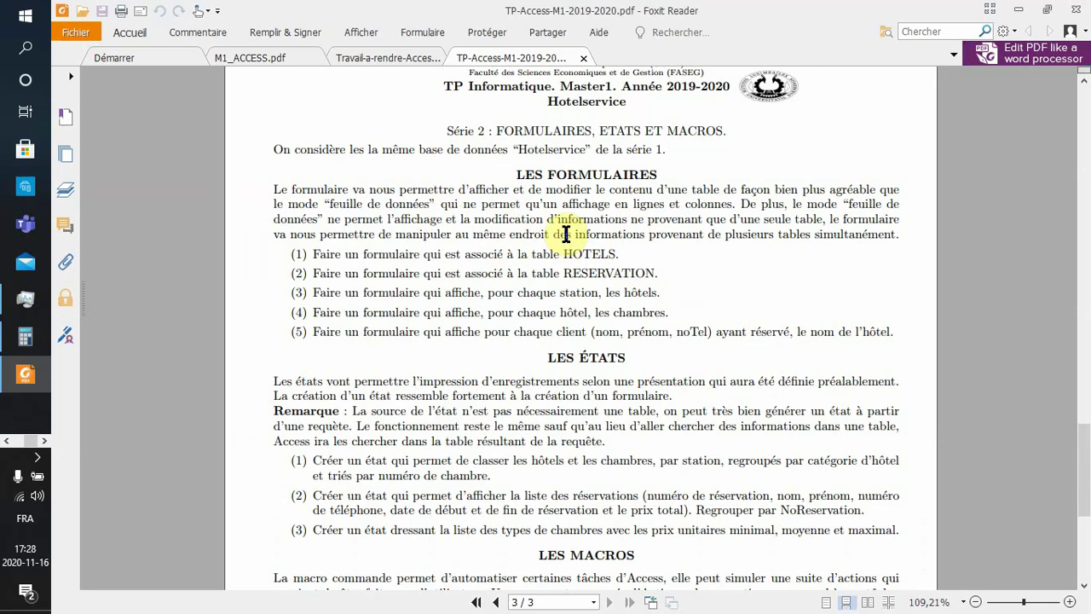
key("alt+Tab")
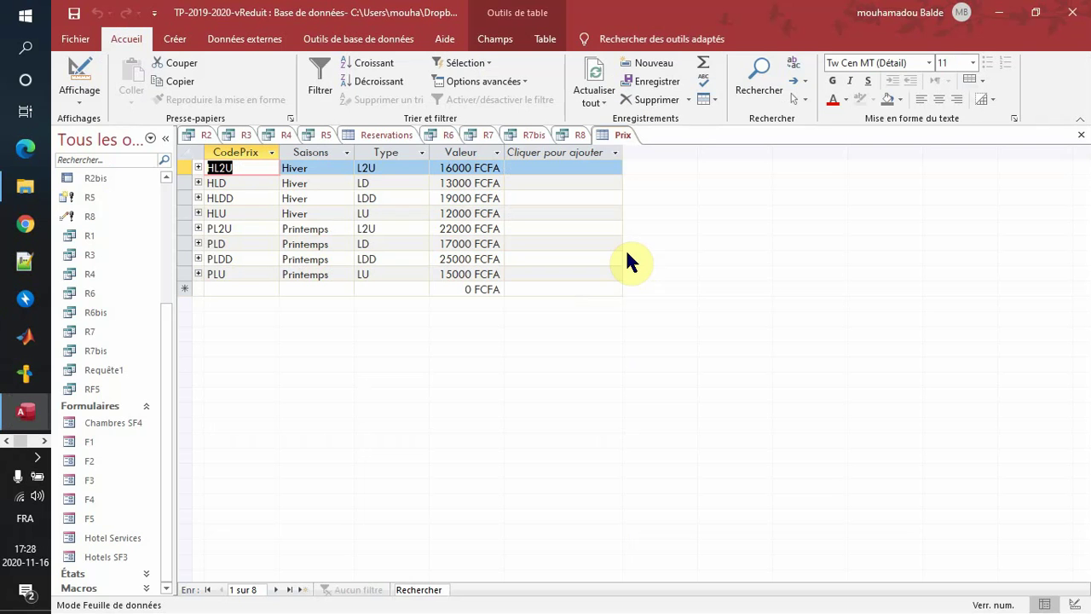
Open form F1 in the TP-2019-2020-vReduit database to view the example Hotels form.
left_click(92, 443)
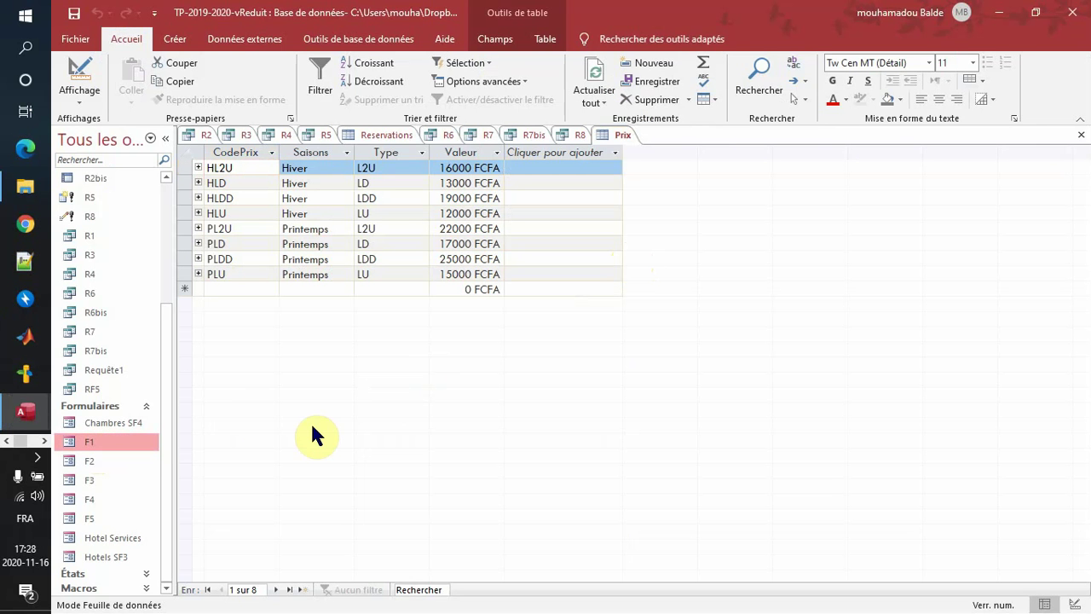
key("alt+Tab")
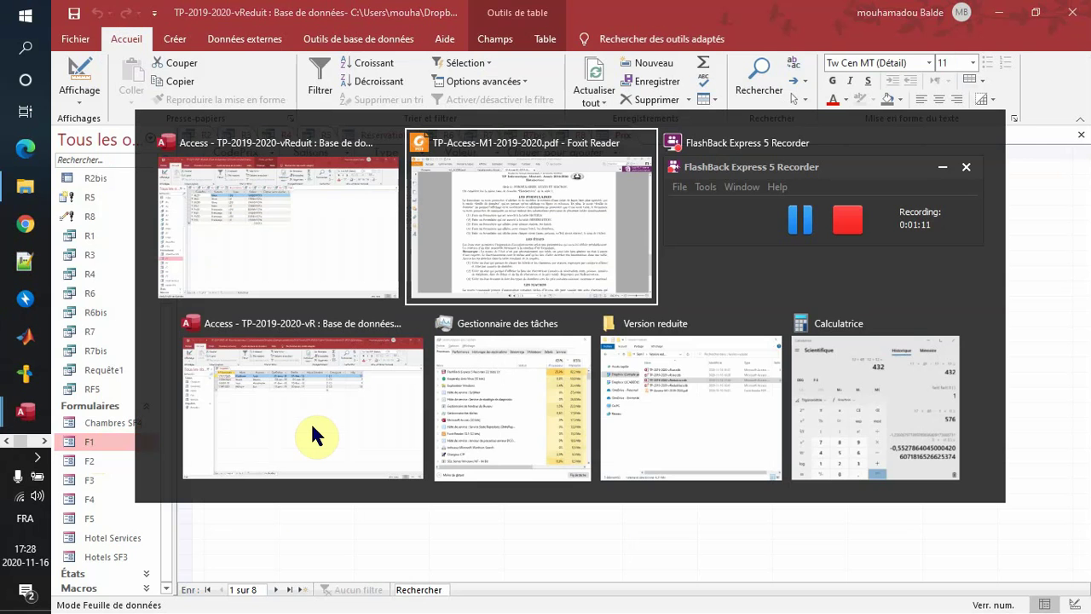
key("alt+Tab")
key("alt+Tab")
key("alt+Tab")
key("alt+Tab")
key("alt+Tab")
key("alt+Tab")
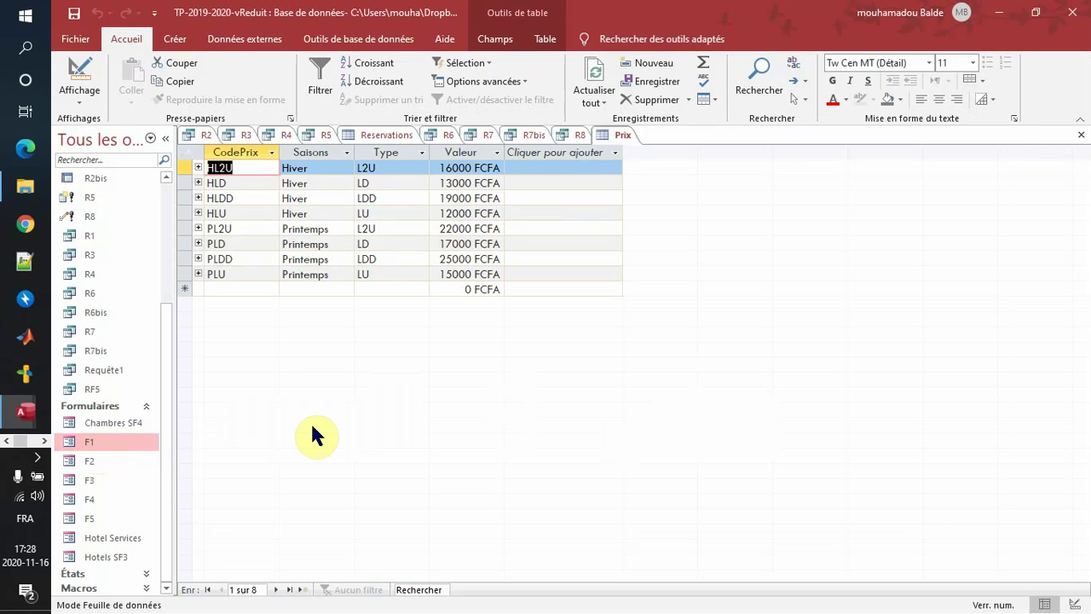
right_click(91, 440)
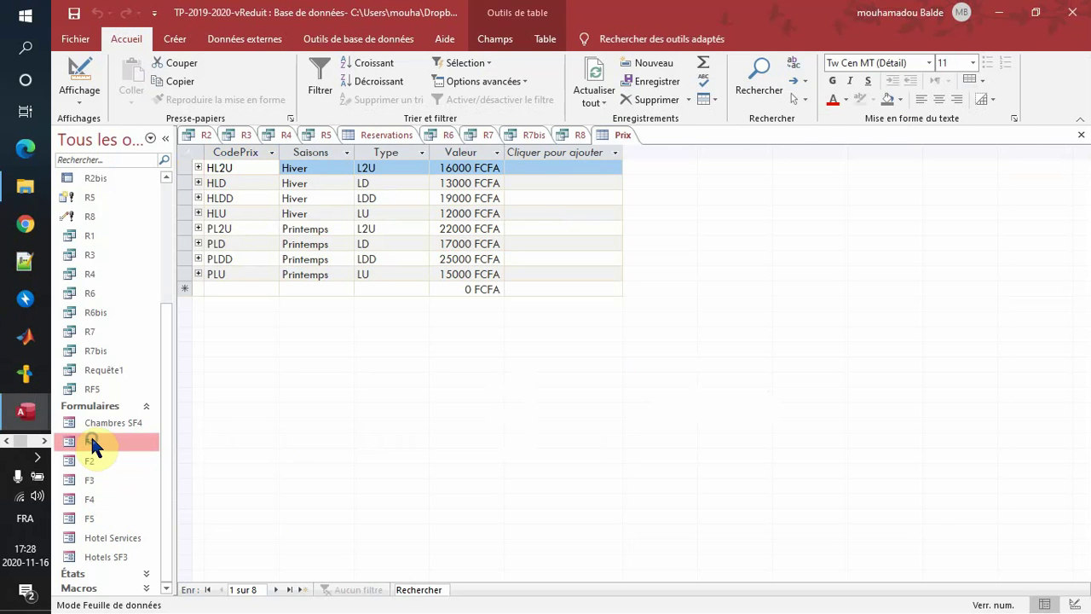
double_click(89, 441)
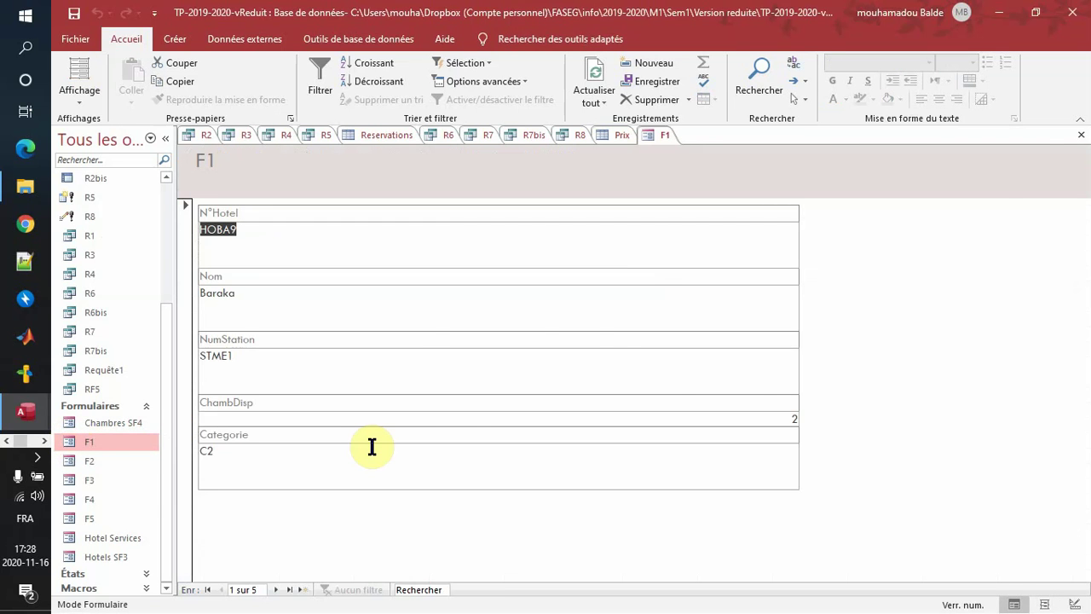
Switch to the TP-2019-2020-vR database in Access, select the Hotels table and close the open Requête1 query.
key("alt+Tab")
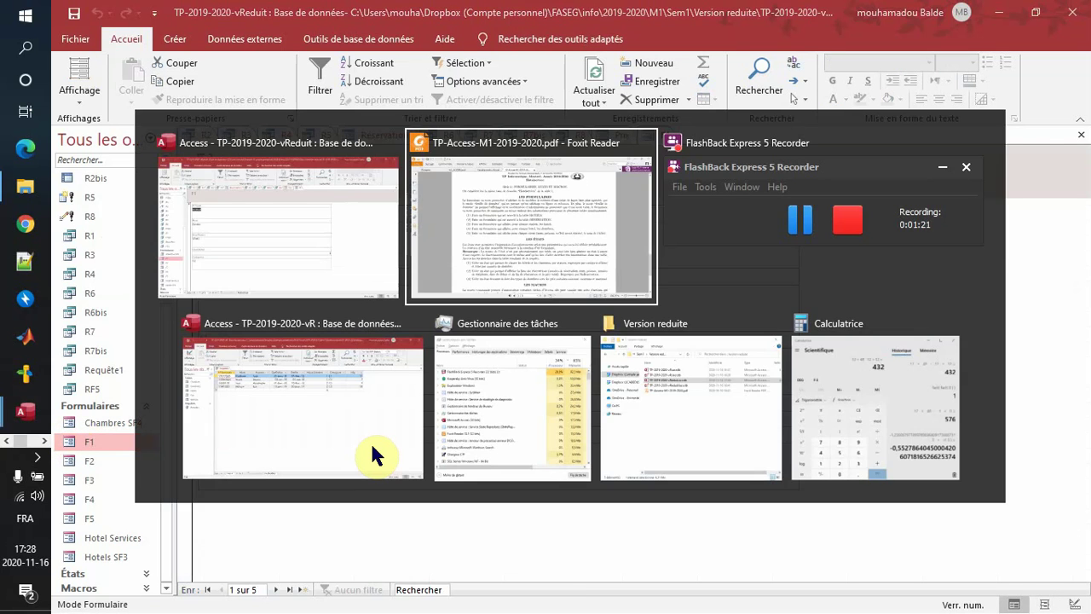
key("alt+Tab")
key("alt+Tab")
key("alt+Tab")
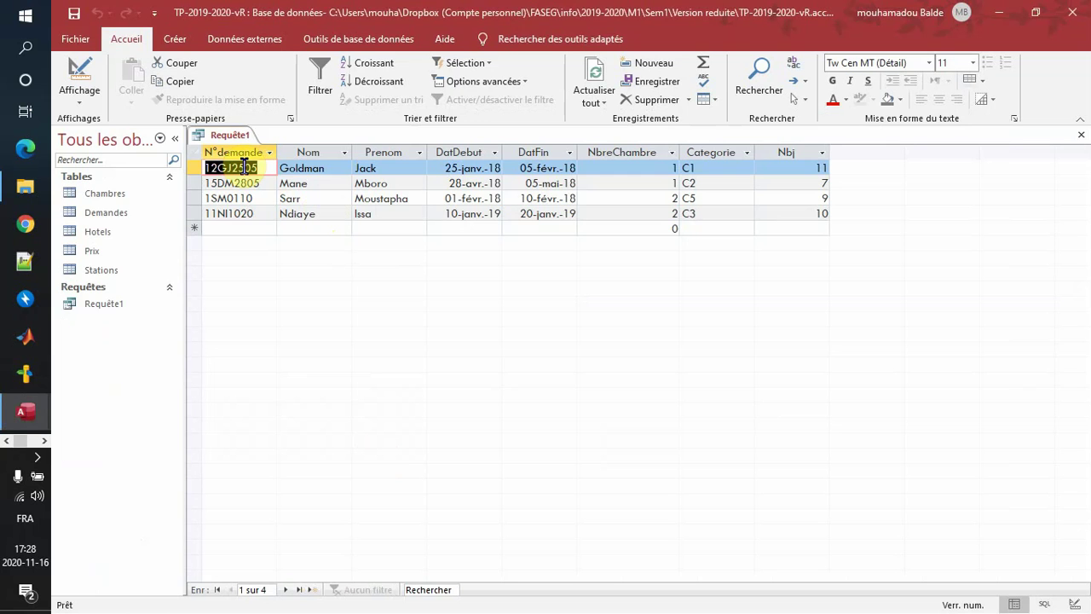
left_click(94, 231)
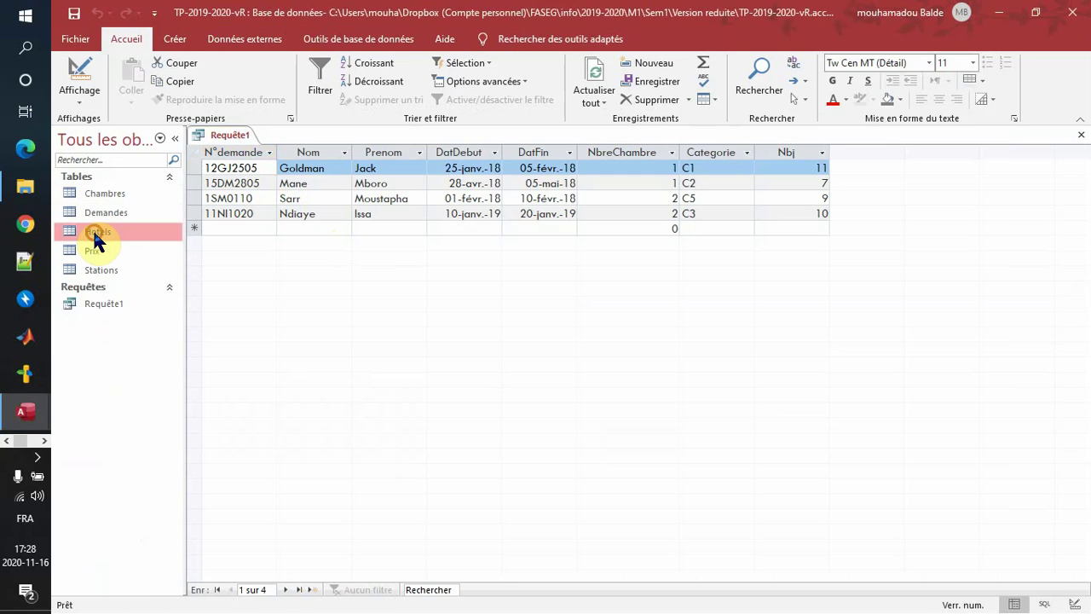
right_click(226, 143)
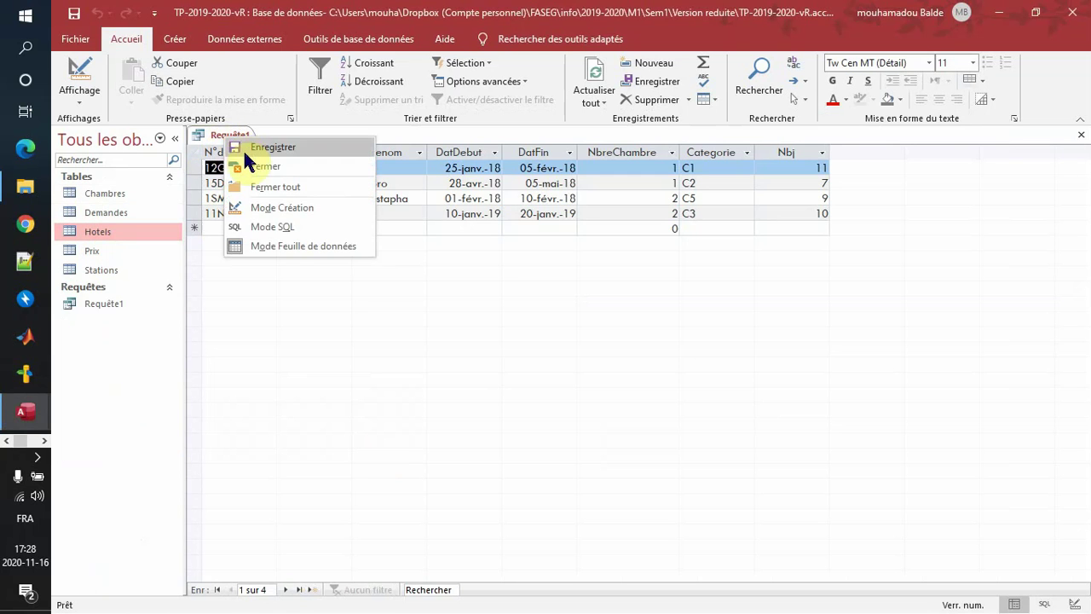
left_click(253, 167)
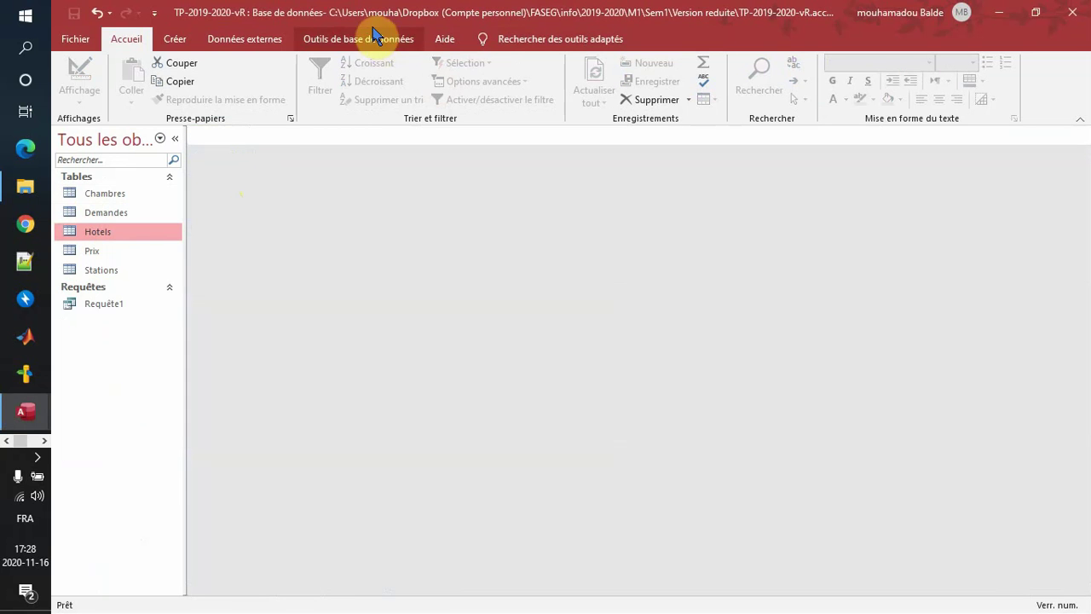
Start the Form Wizard for the selected Hotels table.
left_click(176, 40)
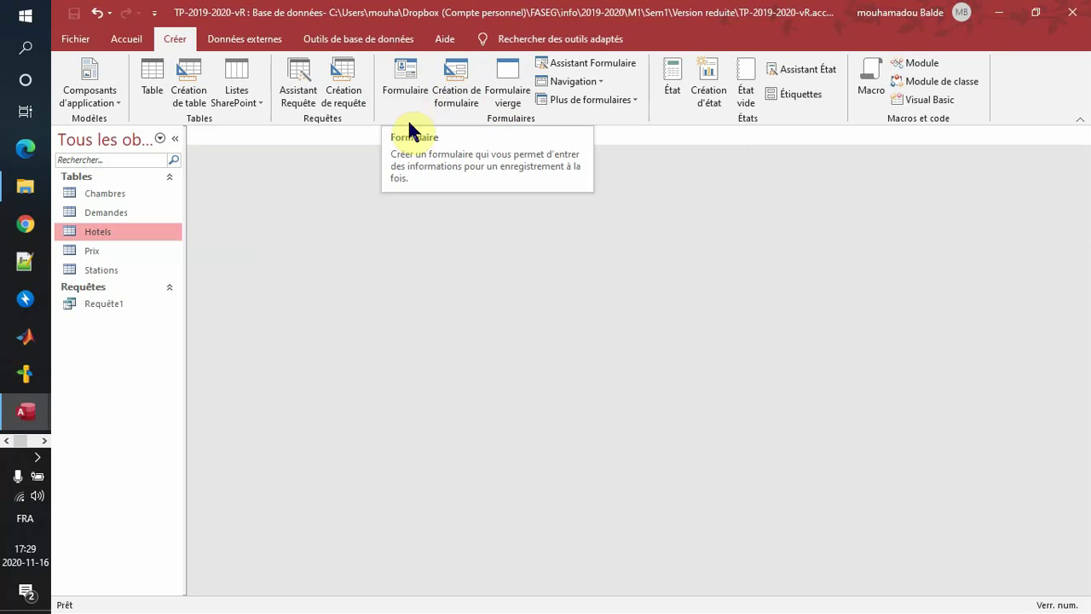
left_click(405, 93)
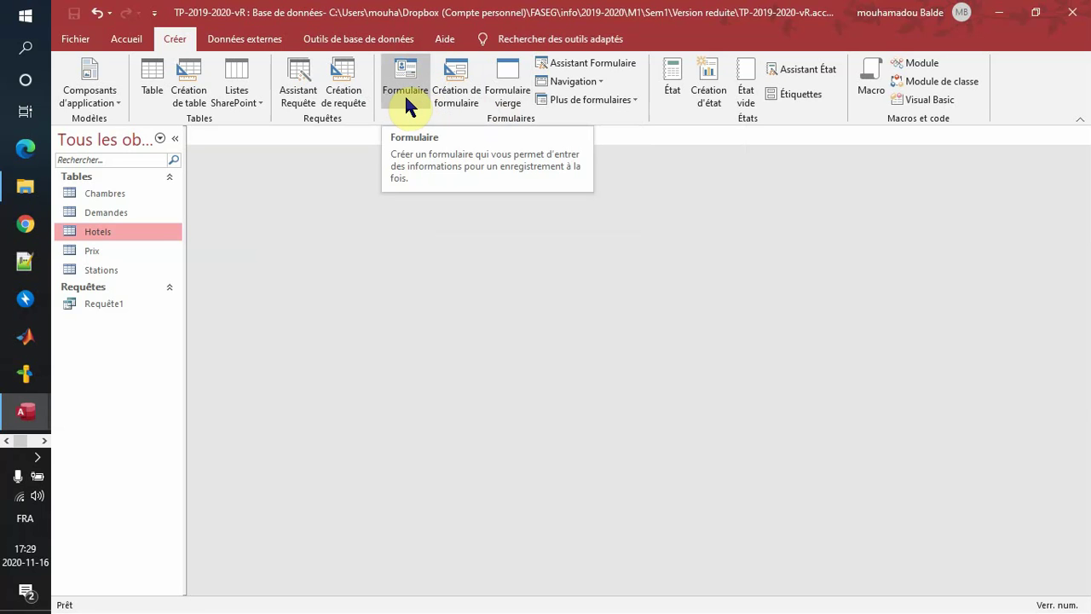
left_click(577, 68)
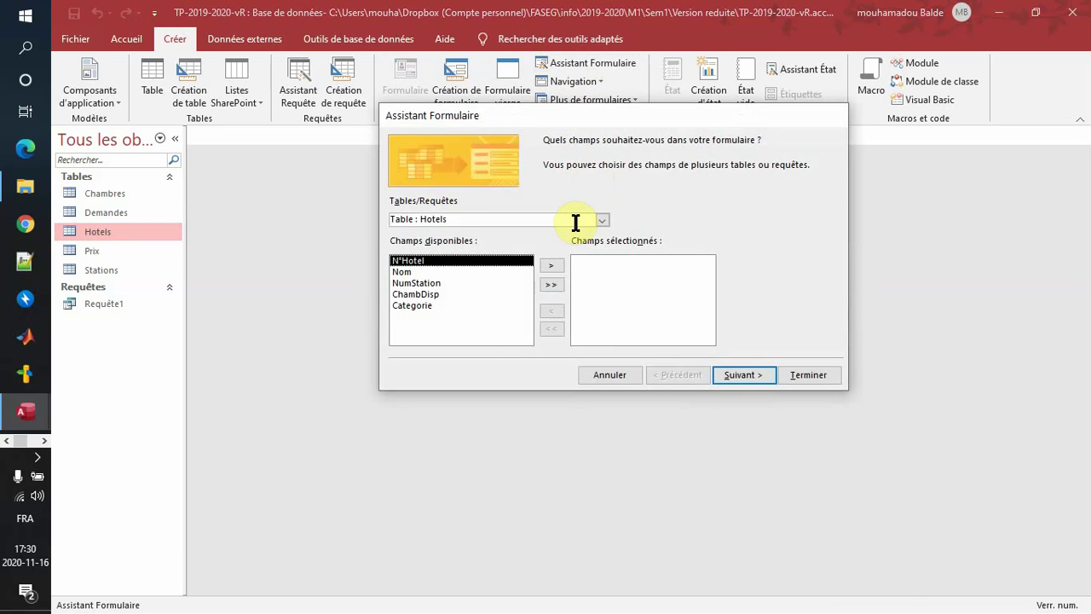
Check the form exercises in the PDF and choose Table : Hotels as the Form Wizard's source.
key("alt+Tab")
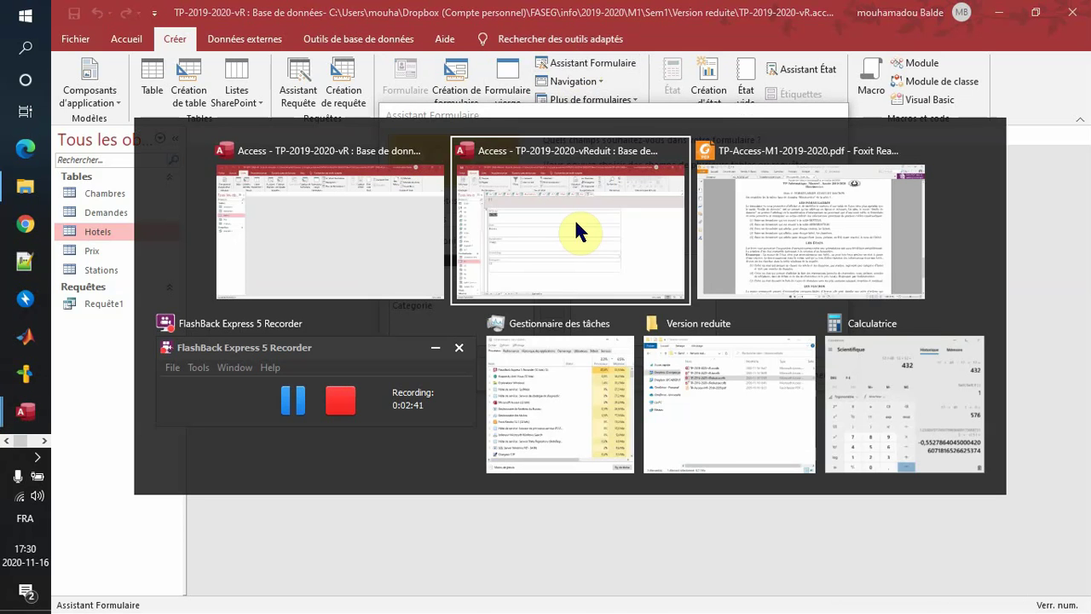
key("Tab")
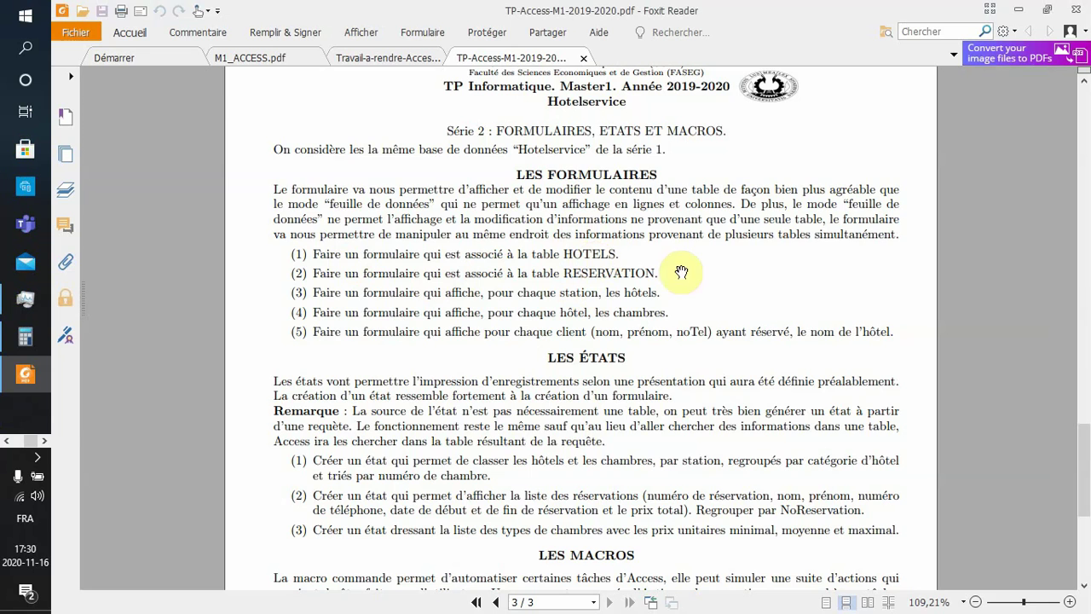
key("alt+Tab")
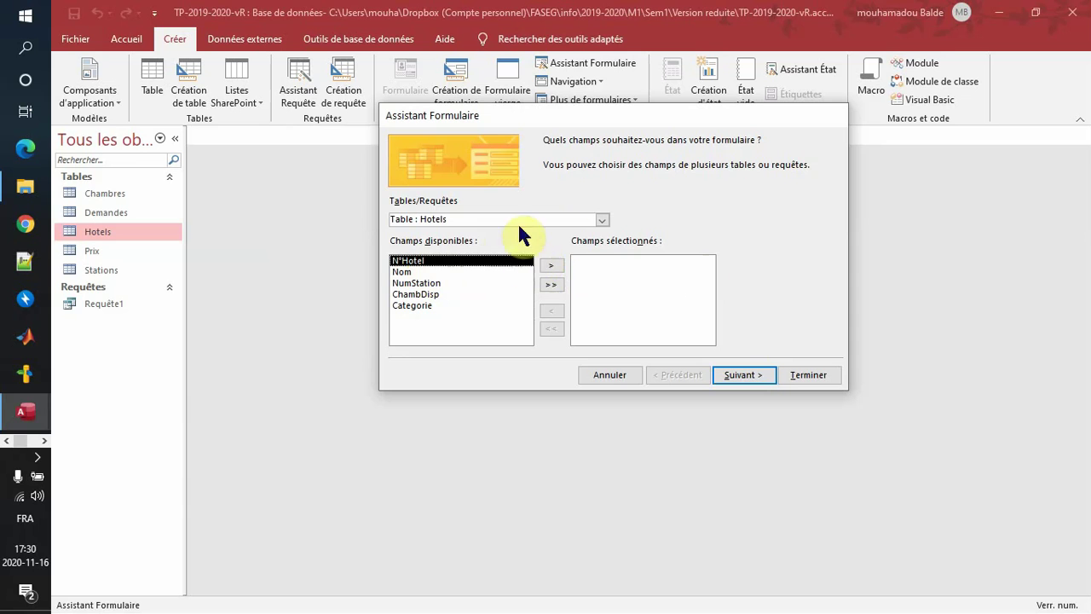
left_click(602, 219)
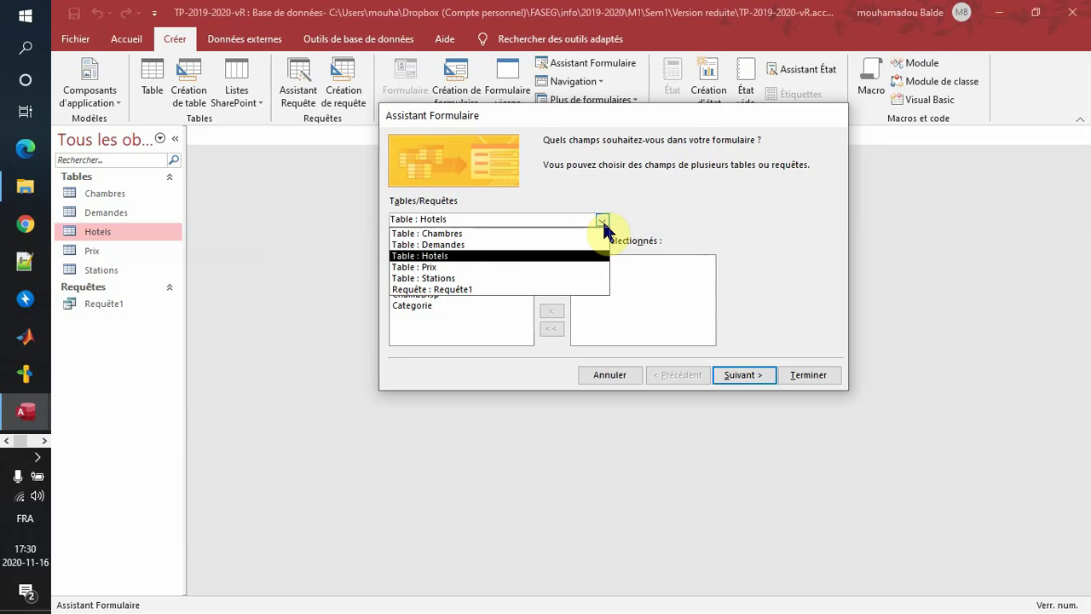
left_click(467, 255)
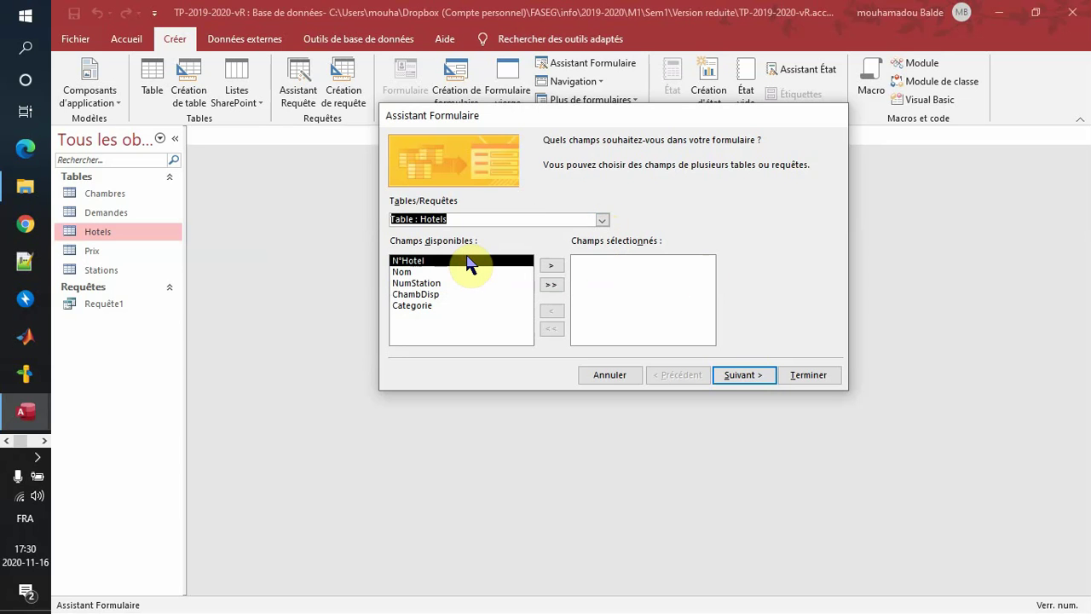
left_click(602, 218)
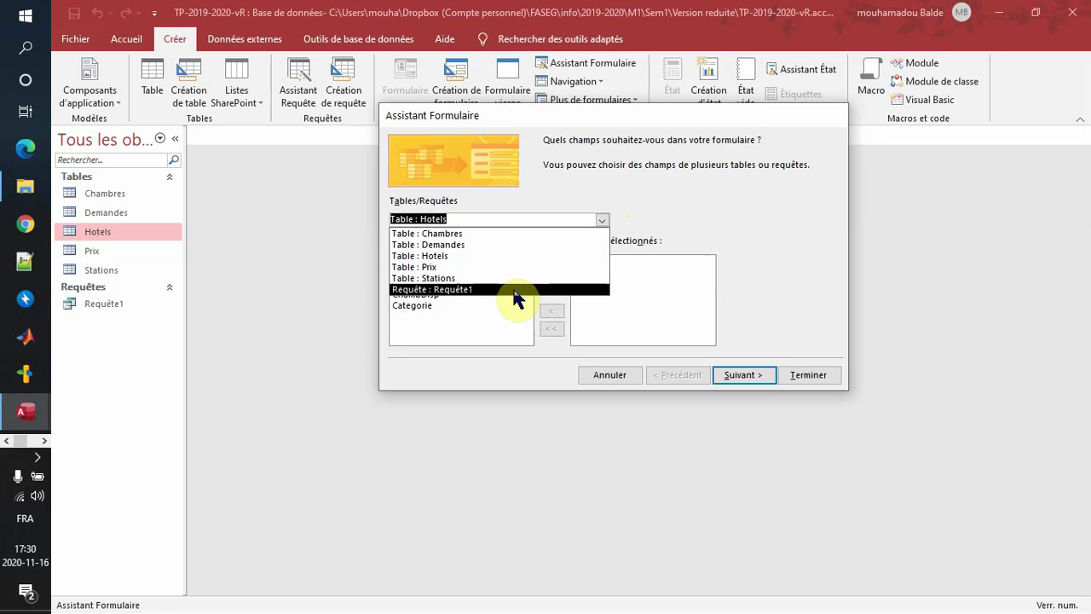
left_click(648, 206)
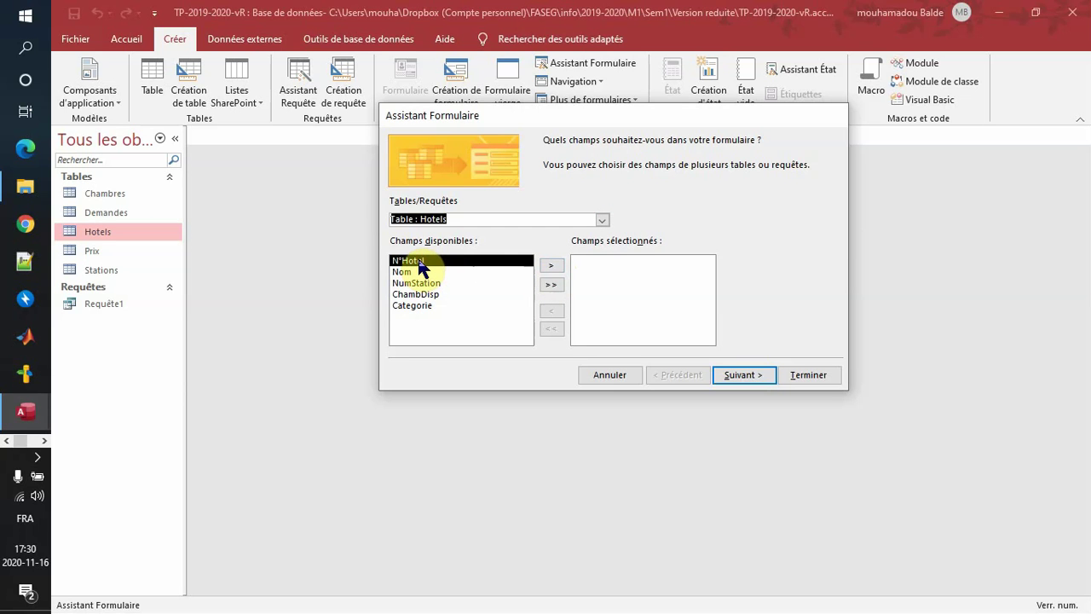
Try adding Hotels fields to the form individually and all at once, and remove every selected field again.
left_click(554, 266)
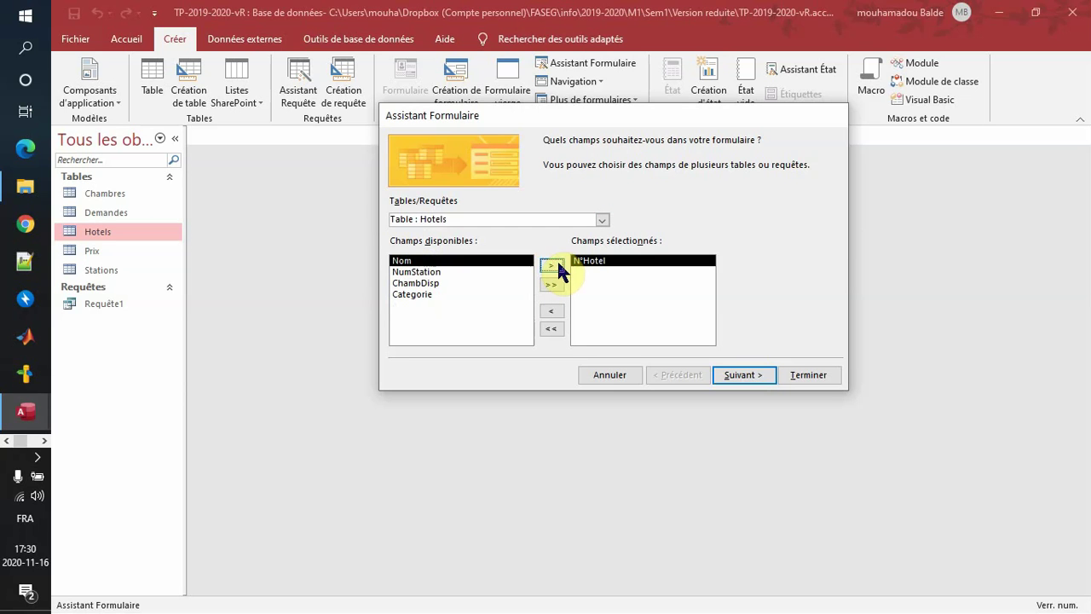
left_click(559, 265)
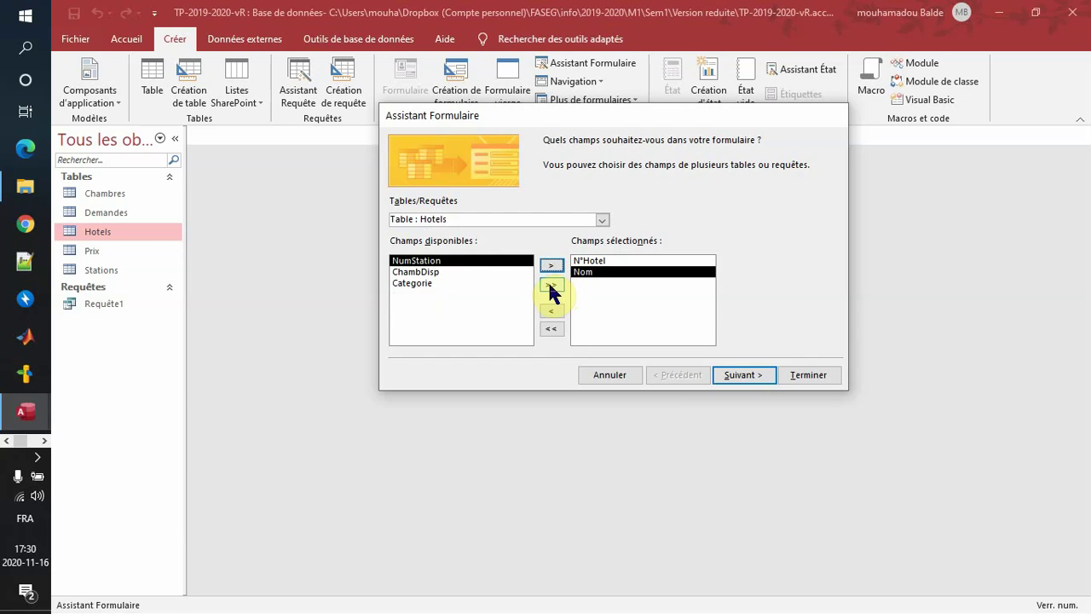
left_click(551, 286)
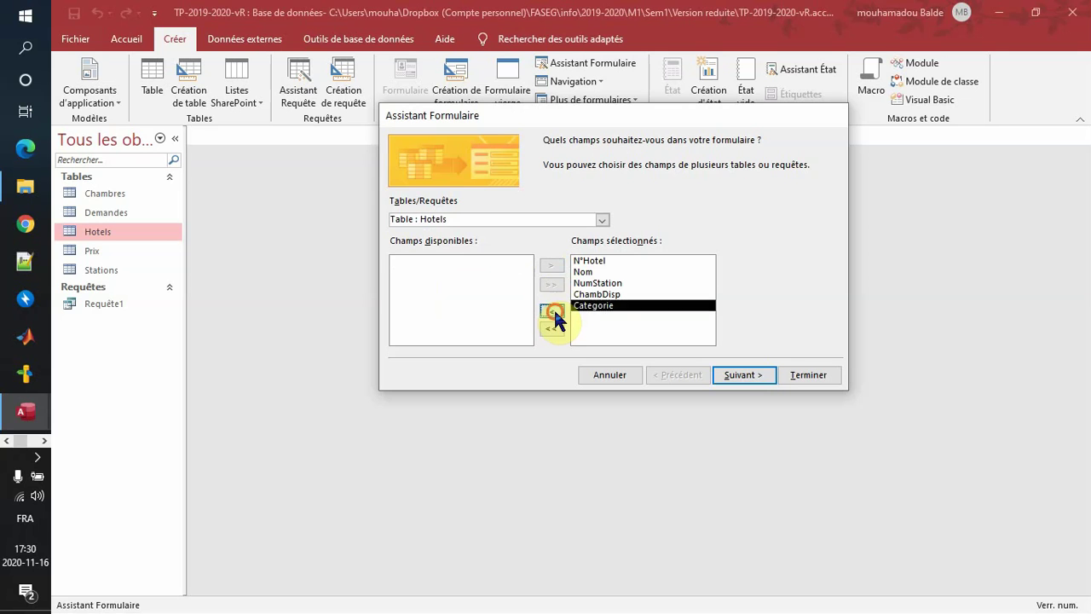
left_click(553, 309)
left_click(553, 309)
left_click(553, 308)
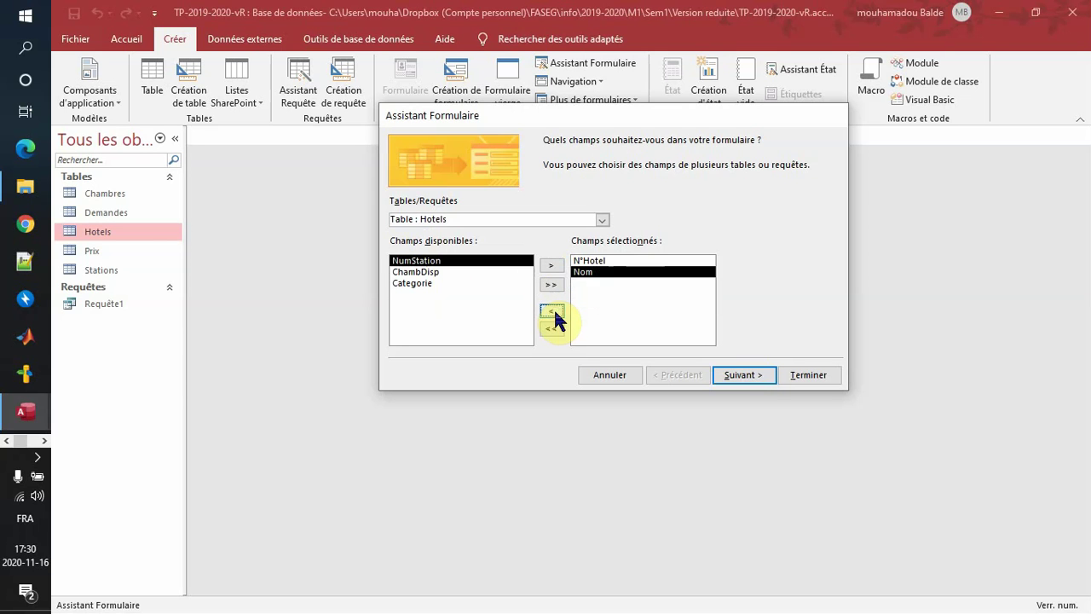
left_click(552, 329)
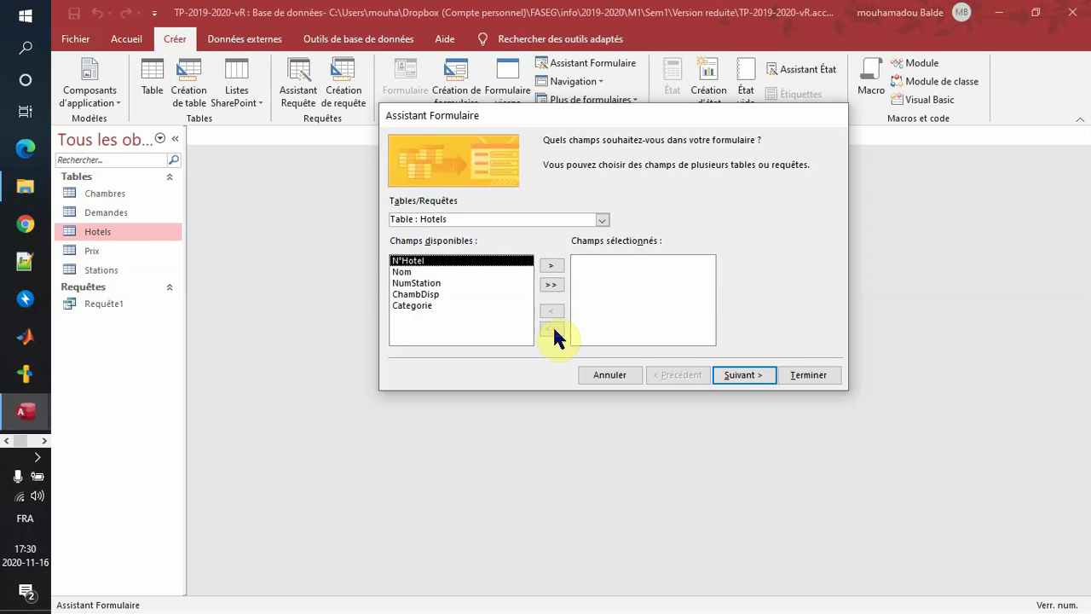
Add all fields of the Hotels table to the form and continue to the layout choice.
left_click(551, 285)
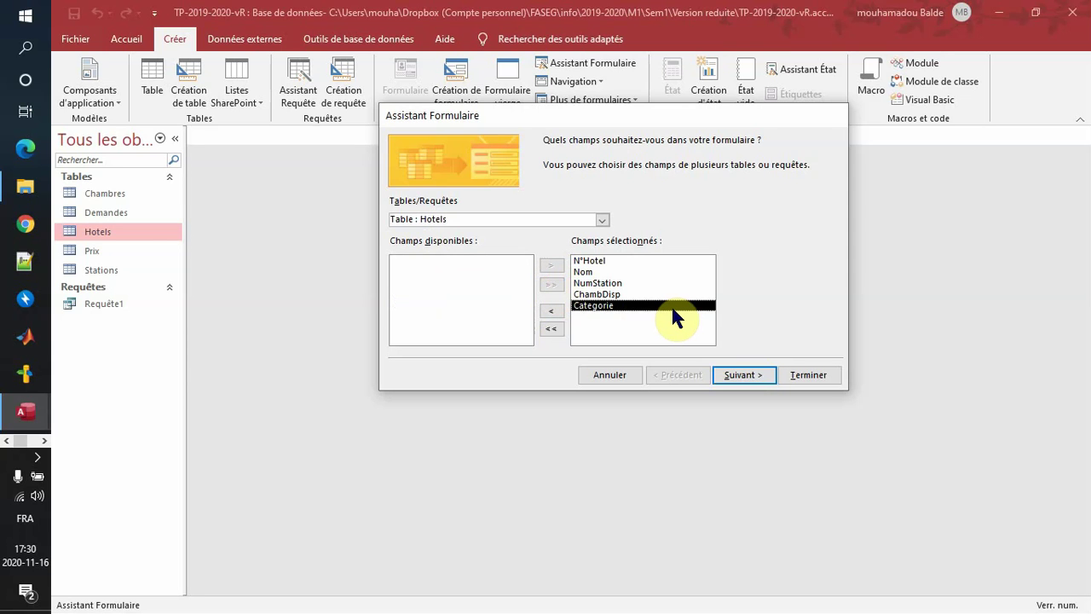
left_click(738, 380)
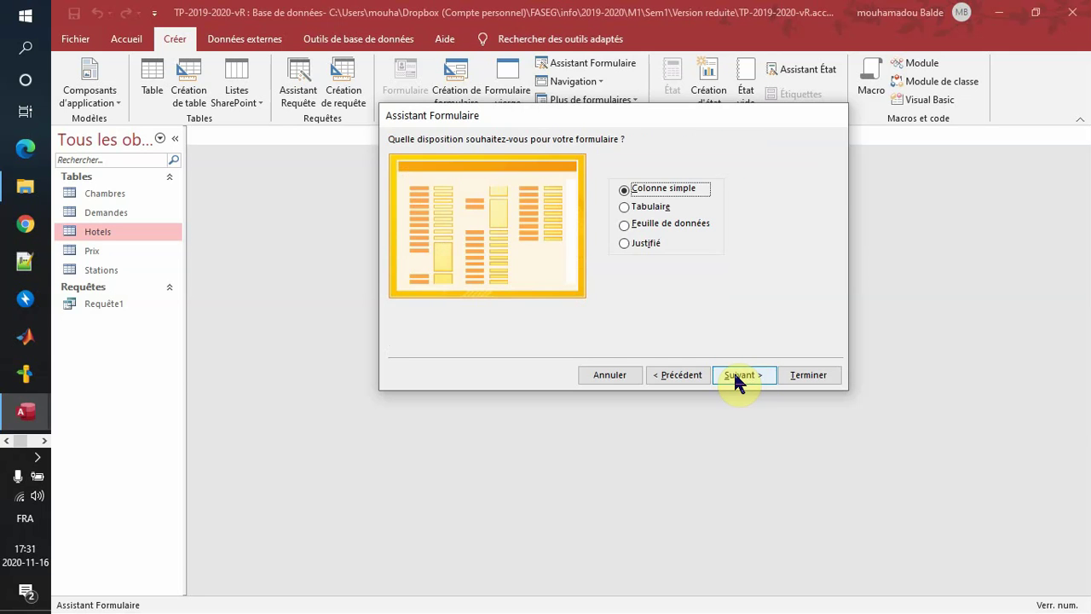
Preview the Tabulaire, Feuille de données and Justifié form layouts, and reselect Colonne simple.
left_click(641, 209)
left_click(644, 224)
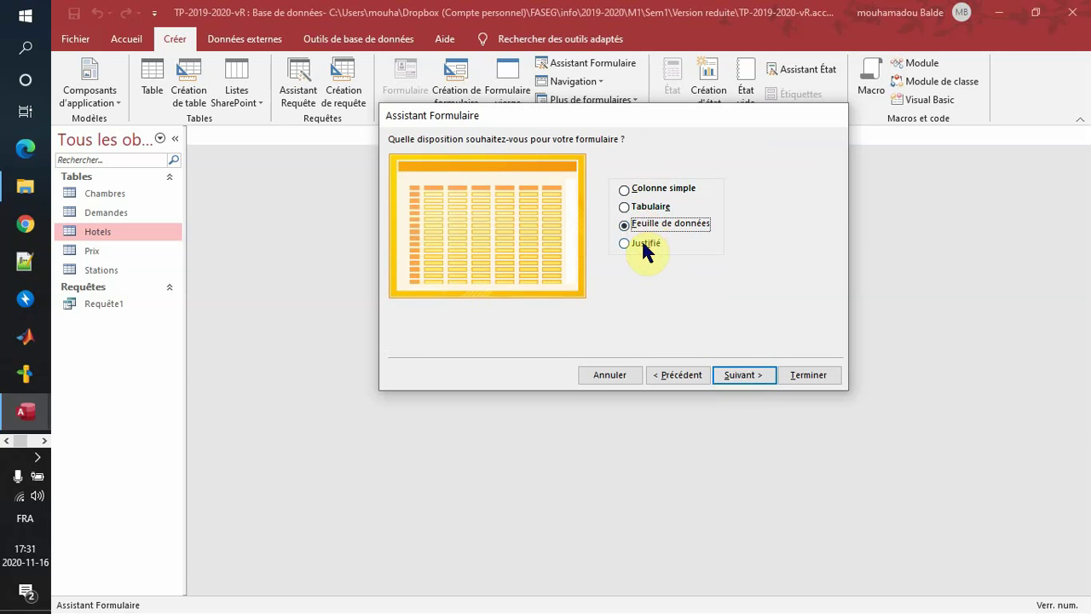
left_click(643, 245)
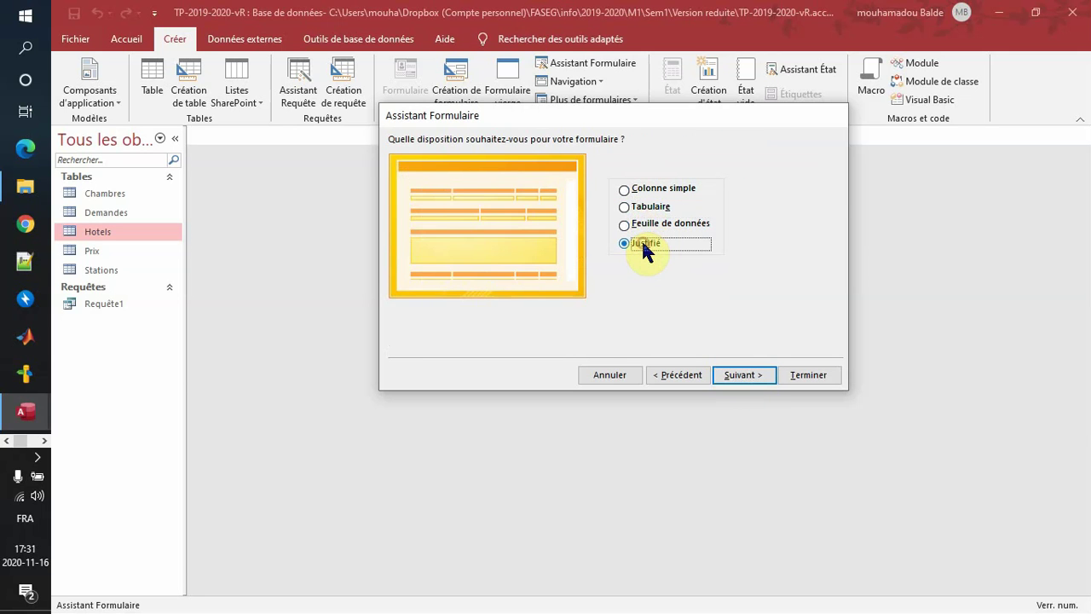
left_click(636, 194)
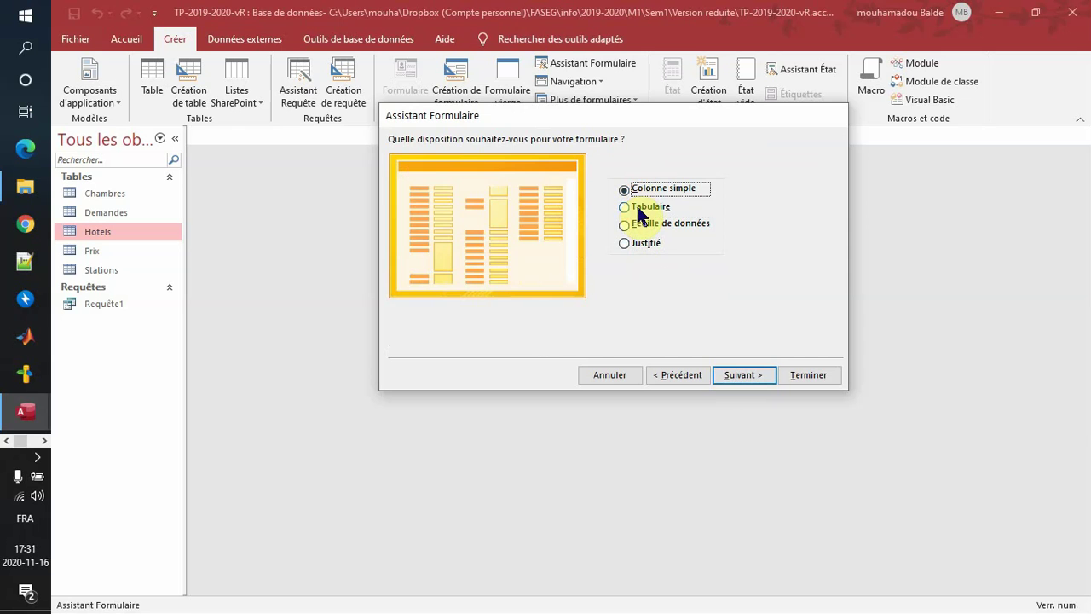
Compare the other form layouts once more, settle on Colonne simple and continue to the form title.
left_click(641, 212)
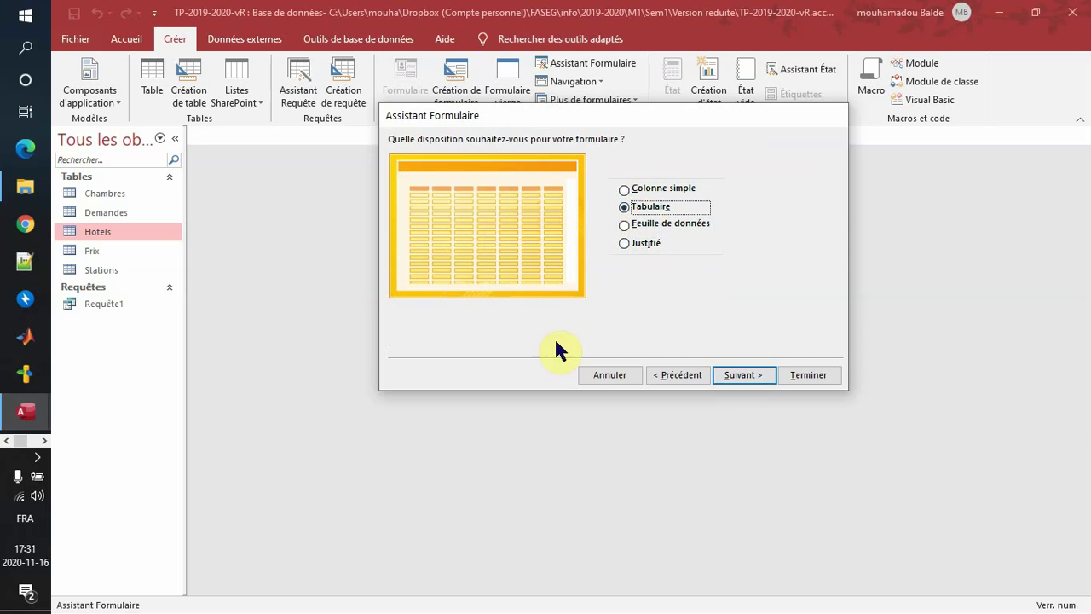
left_click(672, 227)
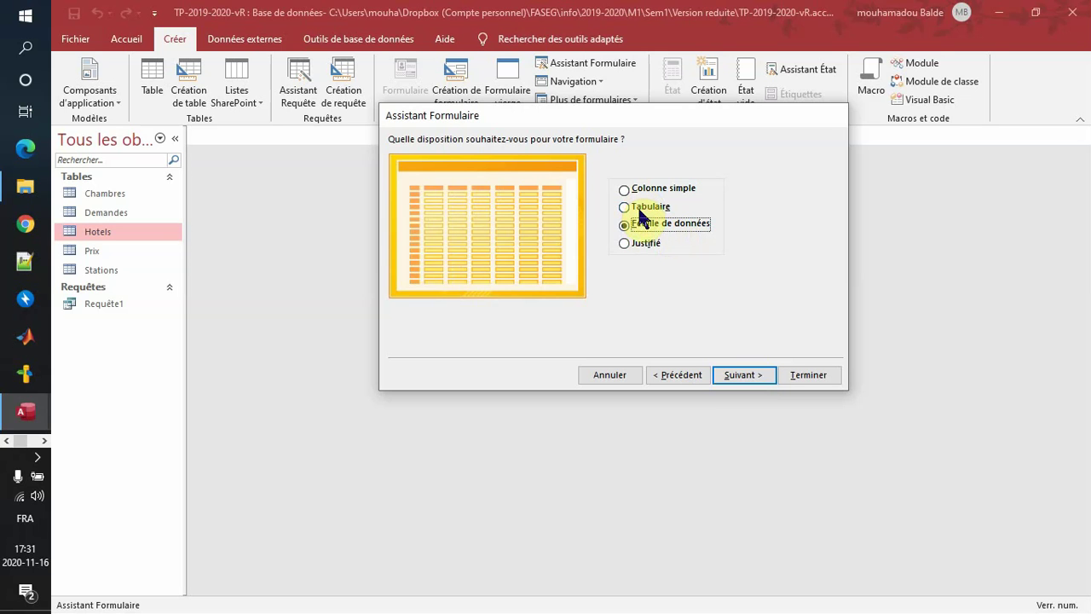
left_click(640, 244)
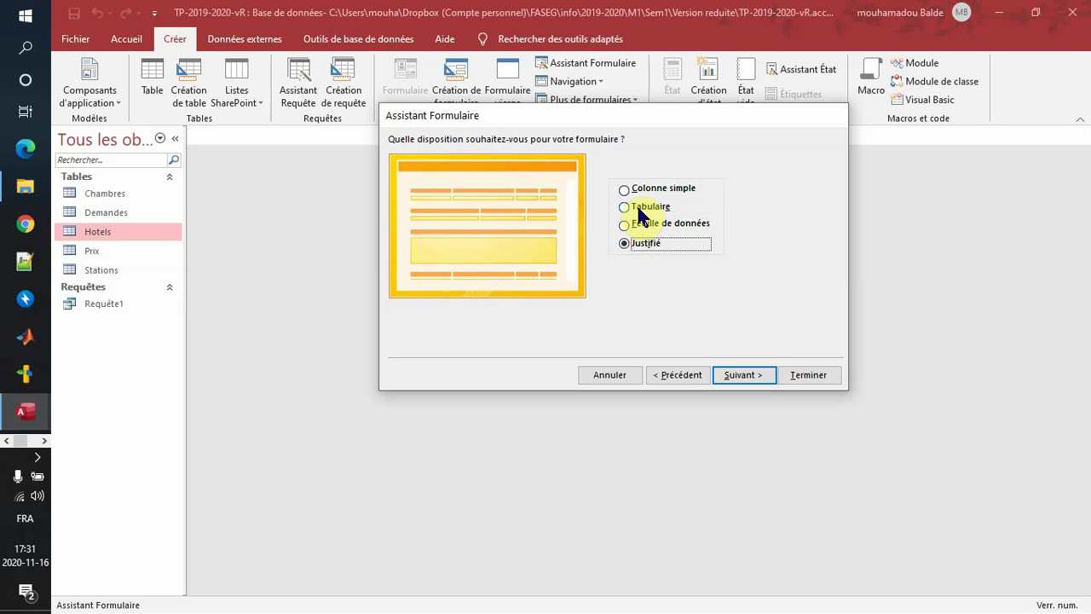
left_click(638, 193)
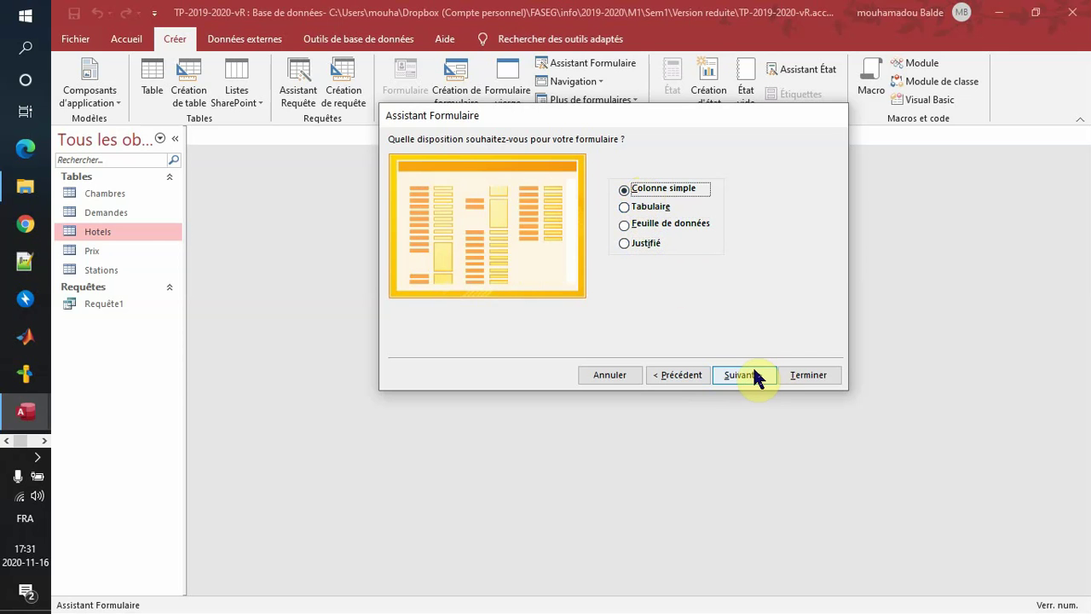
left_click(744, 375)
Title the form F1 and finish the wizard, opening the form for viewing or entering data.
left_click(614, 159)
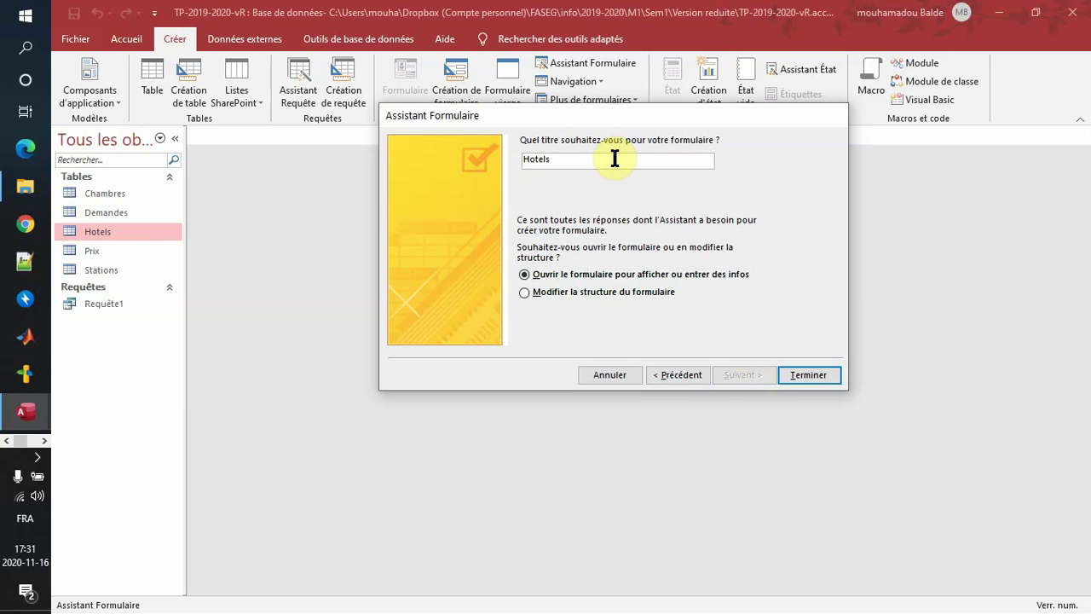
key("Home")
key("Caps_Lock")
type("F")
key("shift+Right")
key("shift+Right")
key("shift+Right")
key("shift+Right")
key("shift+Right")
key("shift+Right")
type("1")
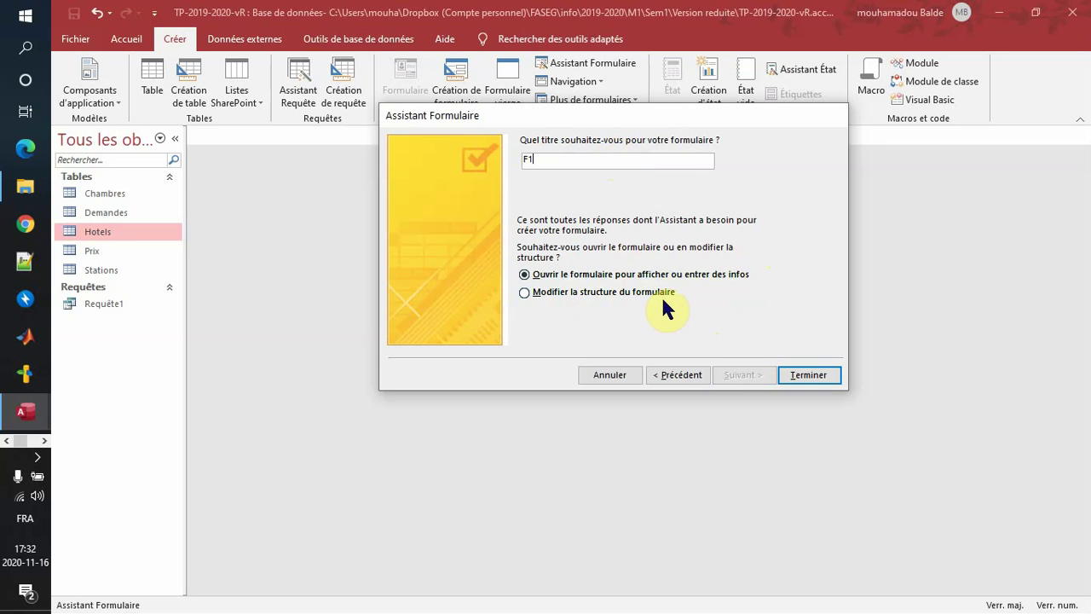
left_click(810, 378)
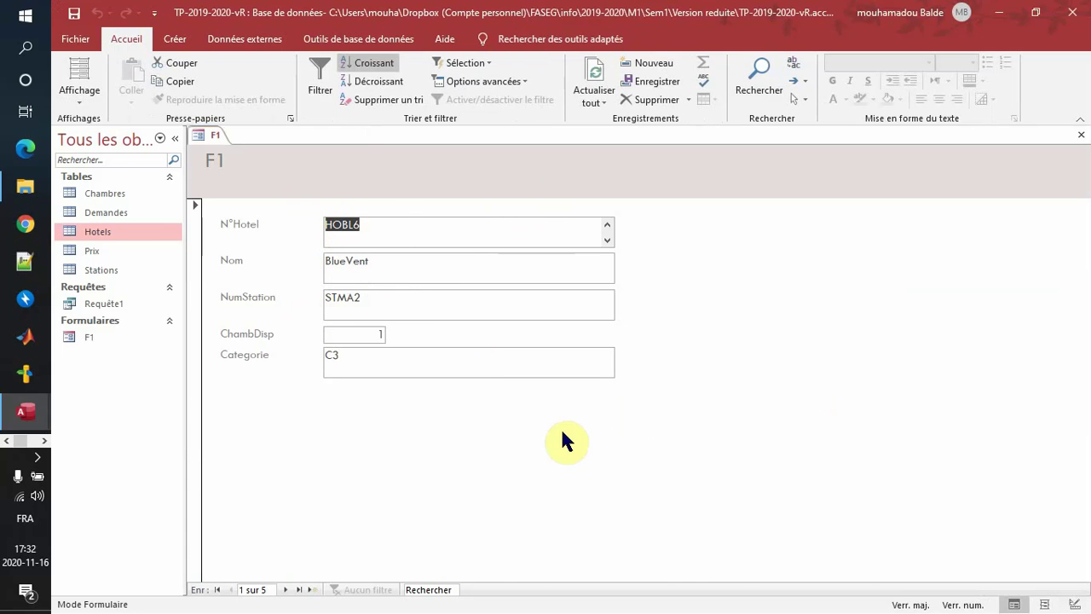
Browse form F1 one record at a time from the first hotel to the last.
left_click(286, 589)
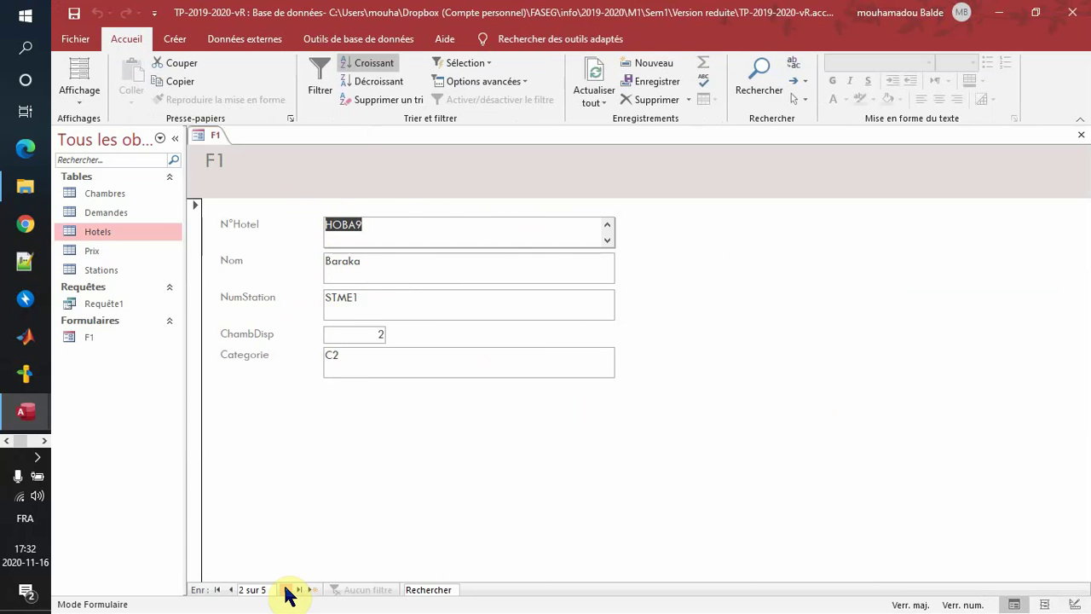
left_click(286, 589)
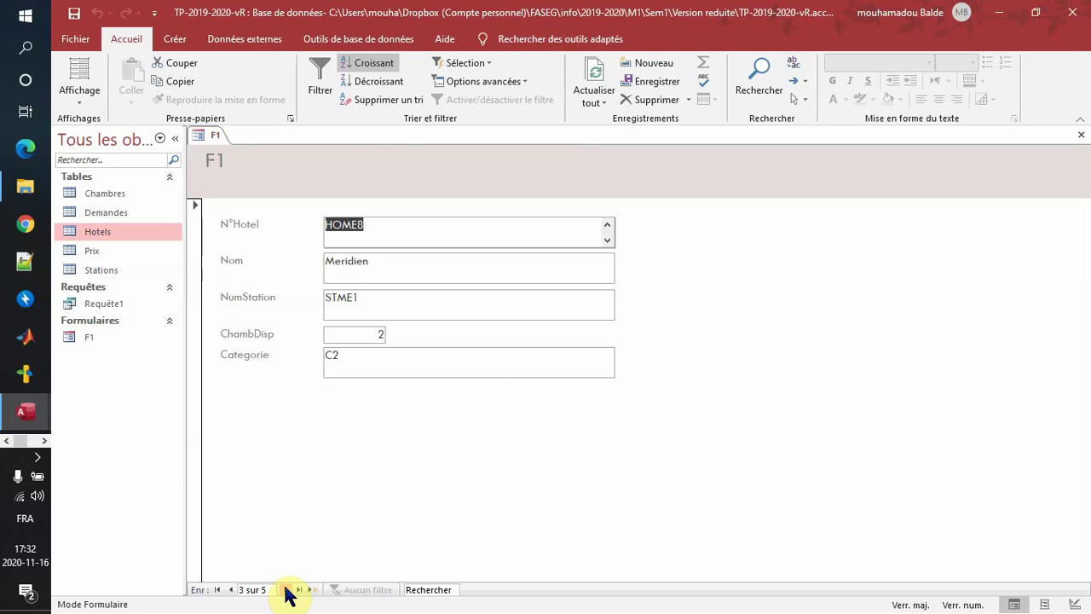
left_click(286, 589)
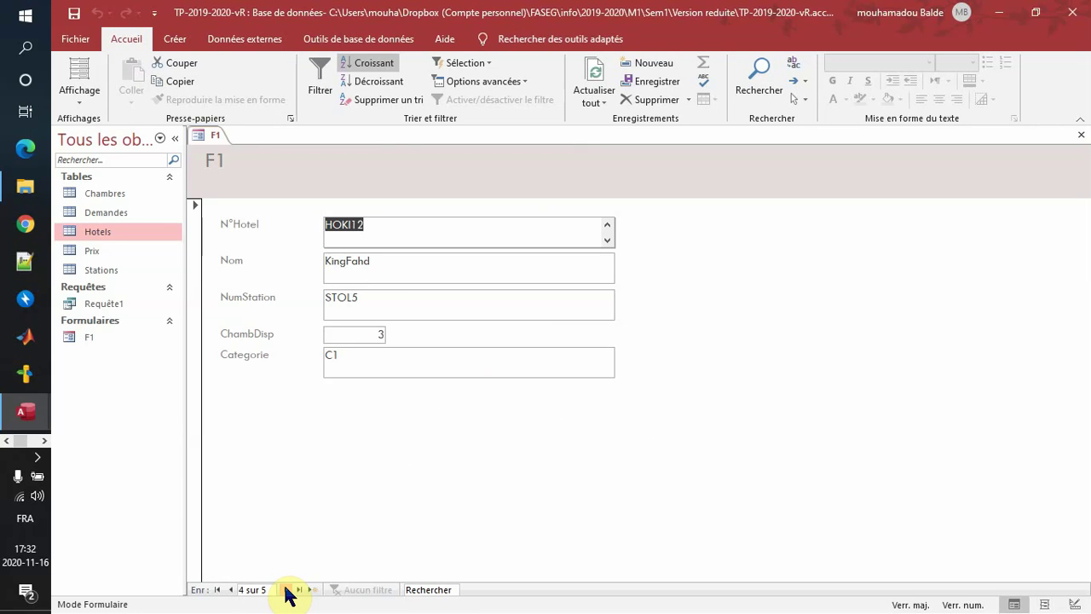
left_click(286, 589)
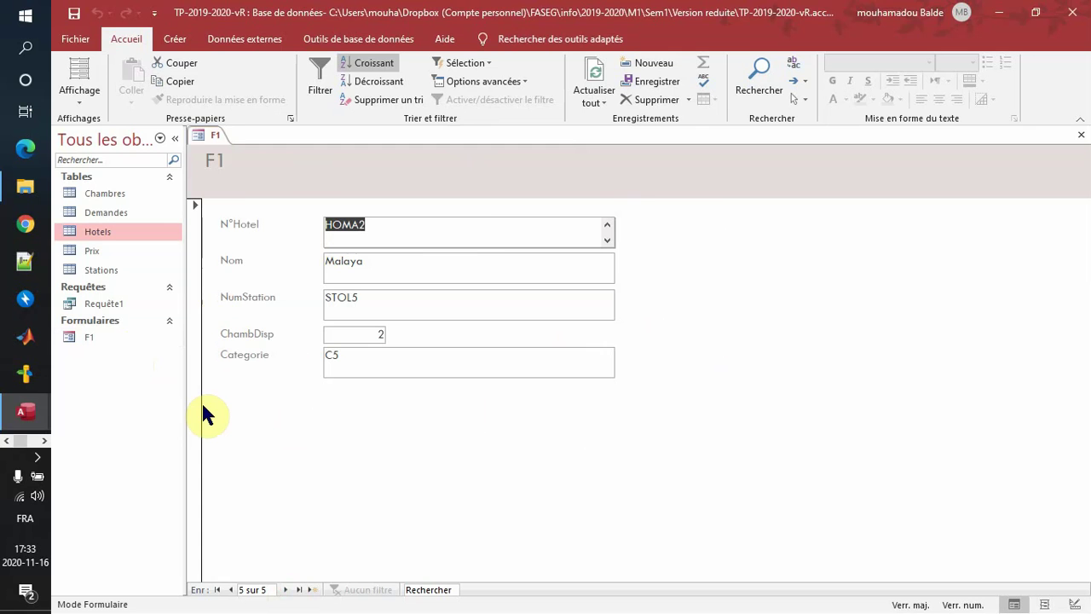
Switch to Foxit Reader and read the Série 2 form exercises in the TP-Access-M1-2019-2020 PDF.
key("alt+Tab")
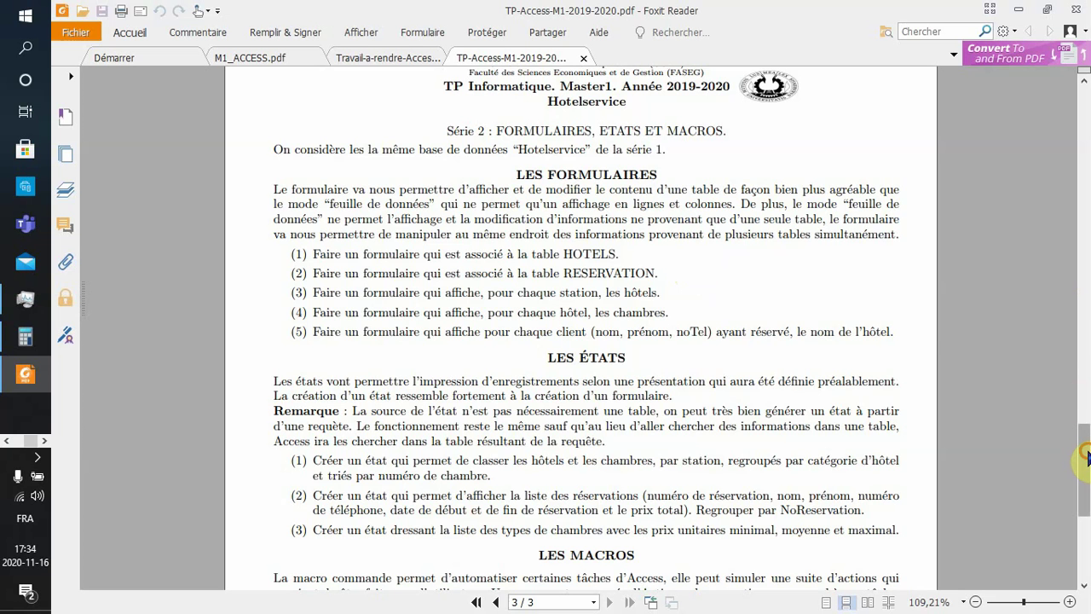
mouse_move(1084, 456)
left_mouse_down()
mouse_move(1084, 438)
mouse_move(1086, 467)
left_mouse_up()
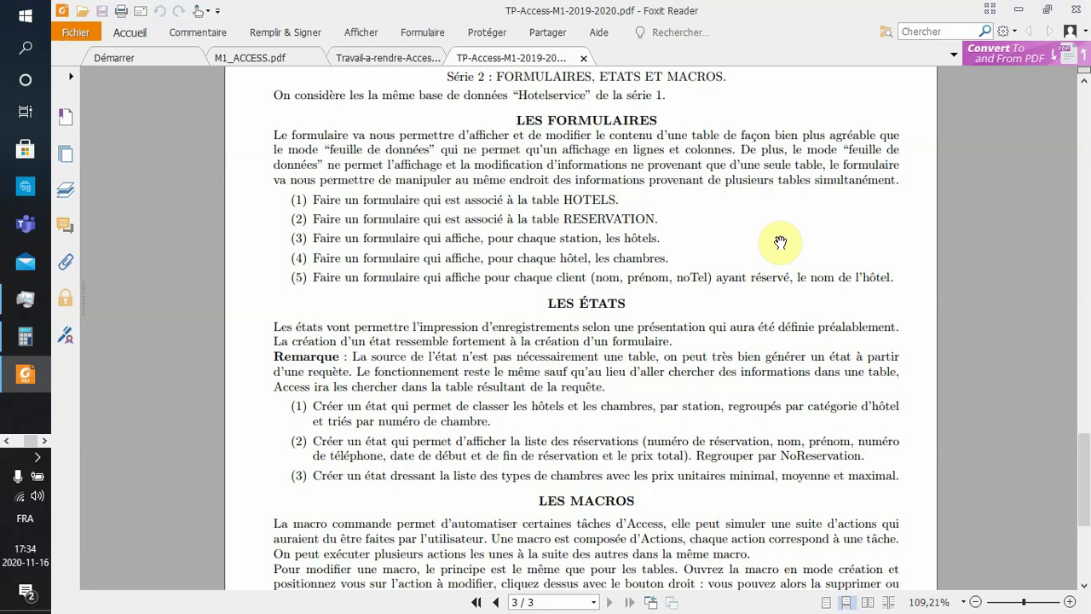
key("alt+Tab")
key("alt+Tab")
key("alt+Tab")
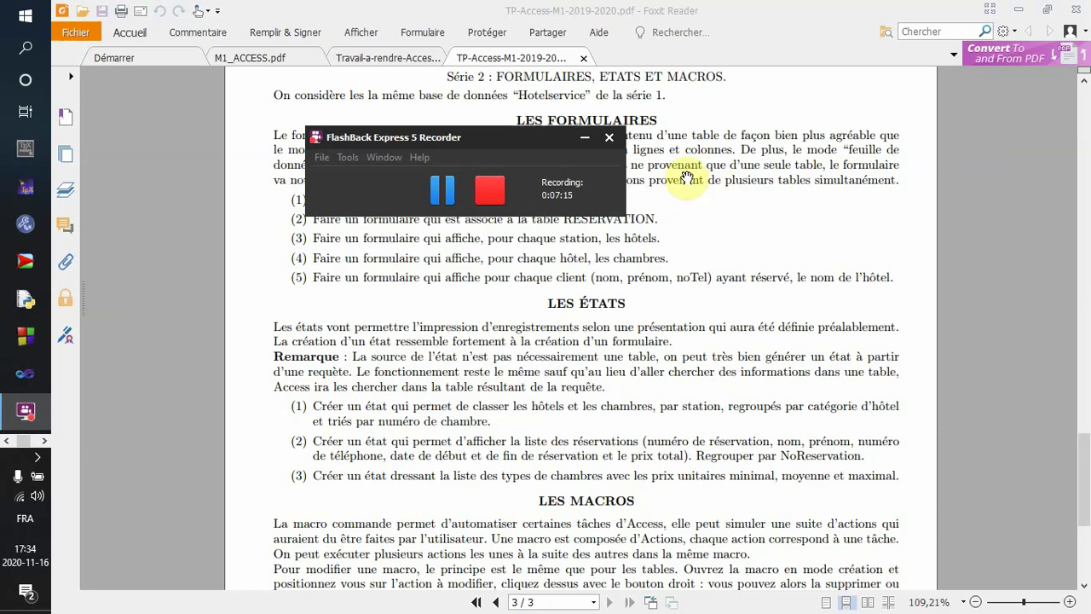
left_click(441, 189)
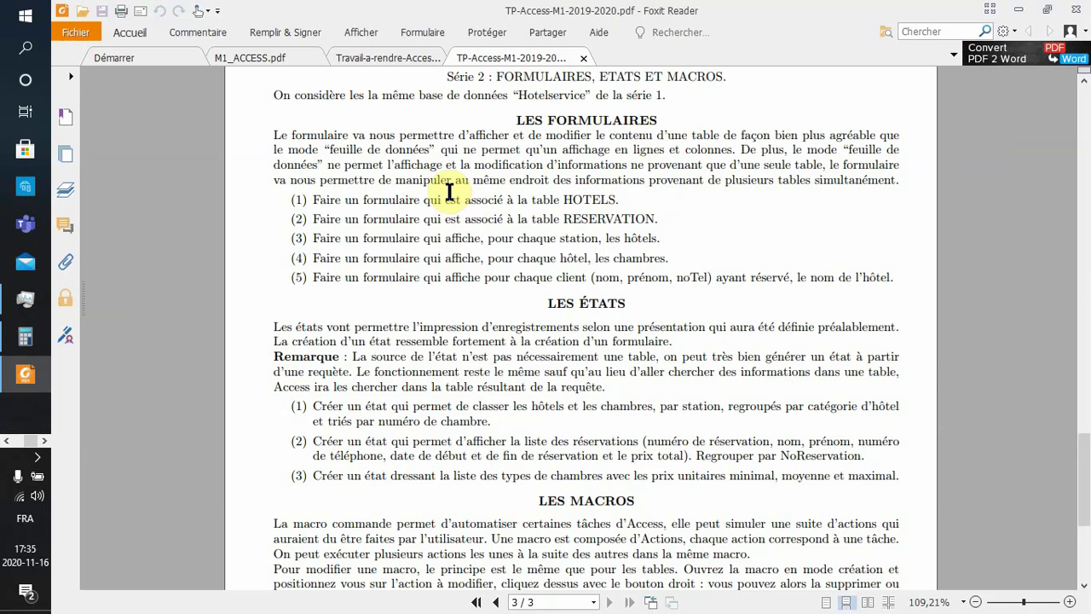
Switch to the TP-2019-2020-vReduit Access database and open its existing form F3 as an example.
key("alt+Tab")
key("alt+Tab")
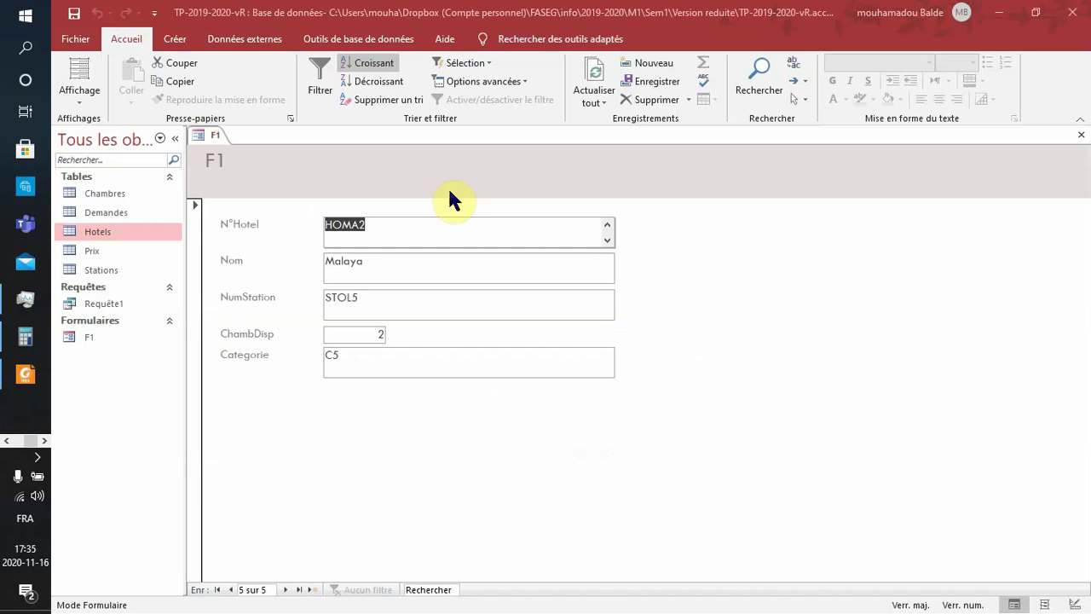
key("alt+Tab")
key("alt+Tab")
key("alt+Tab")
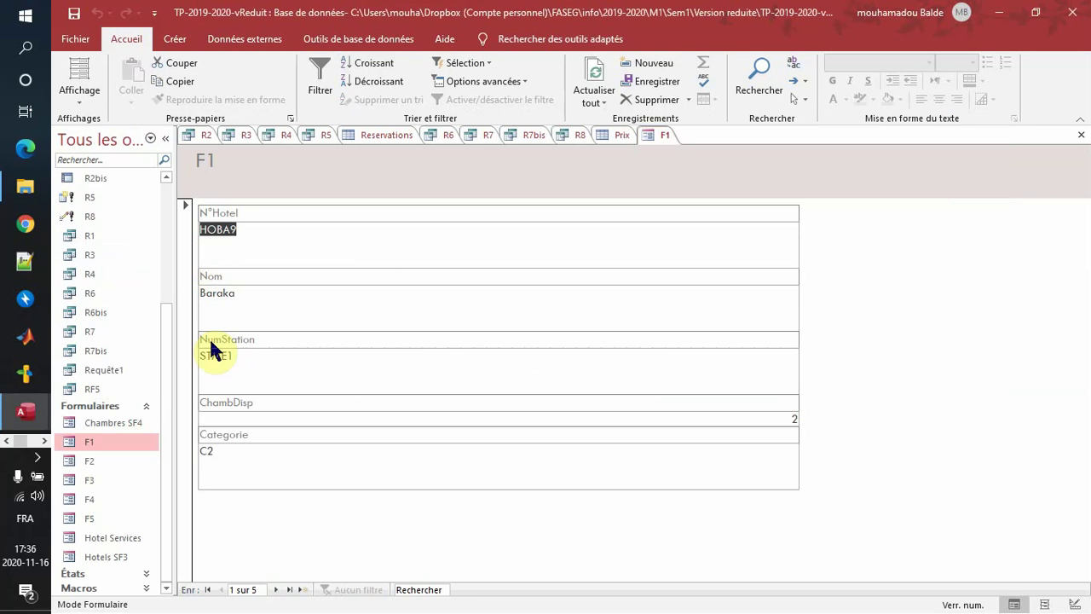
right_click(85, 461)
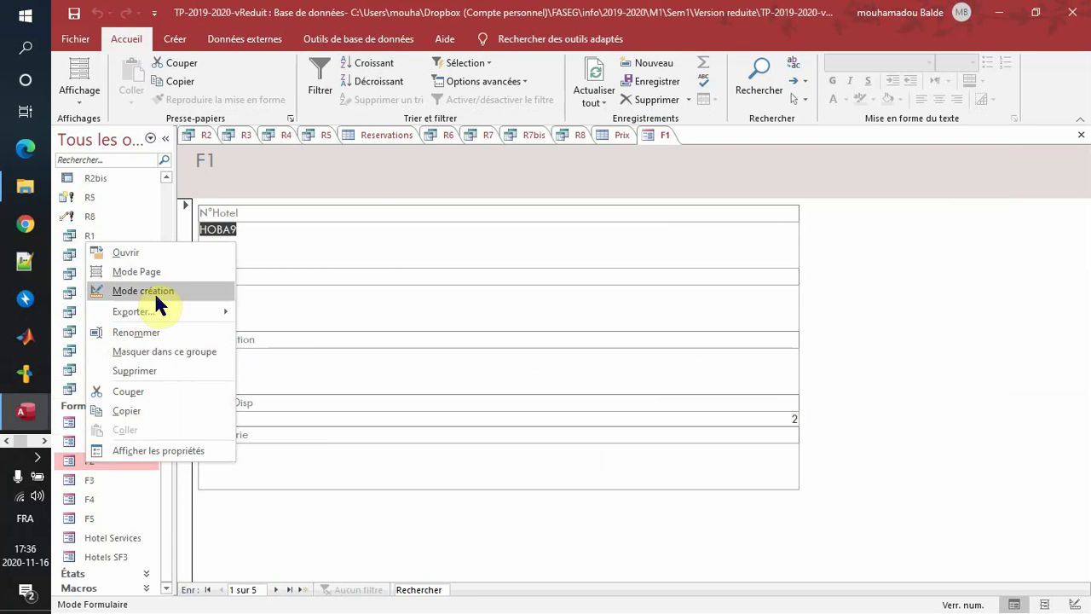
right_click(89, 481)
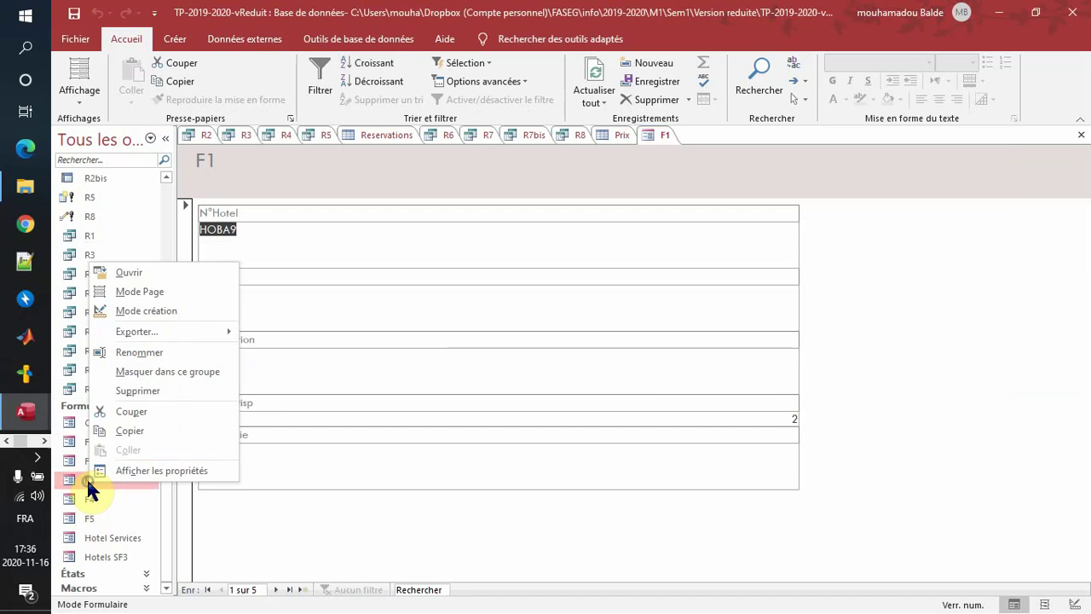
left_click(142, 270)
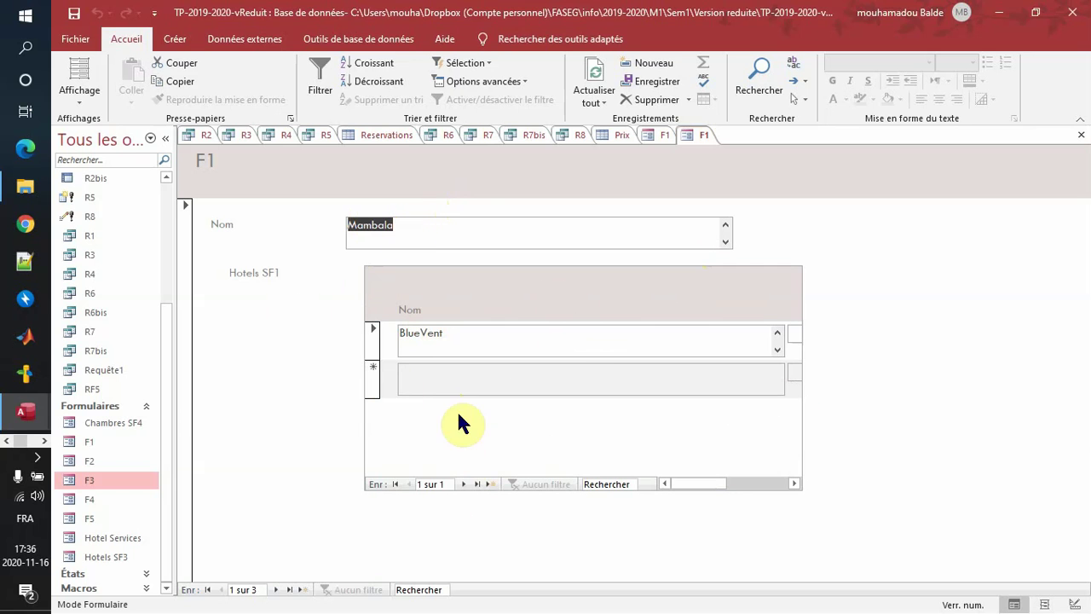
Browse the hotels subform of the first station, and advance the main form to the second station.
left_click(464, 483)
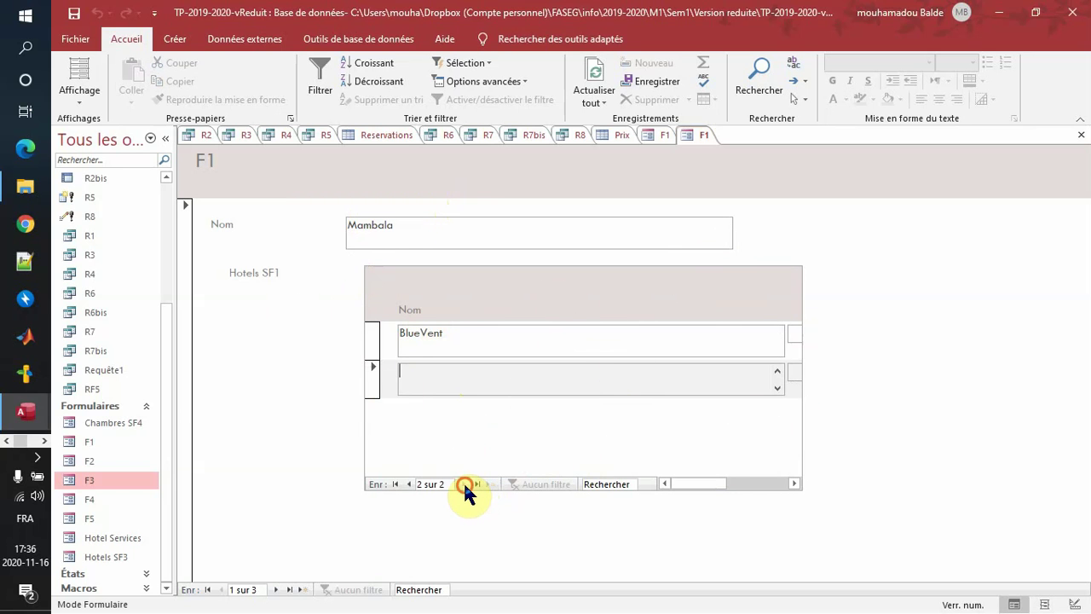
left_click(410, 483)
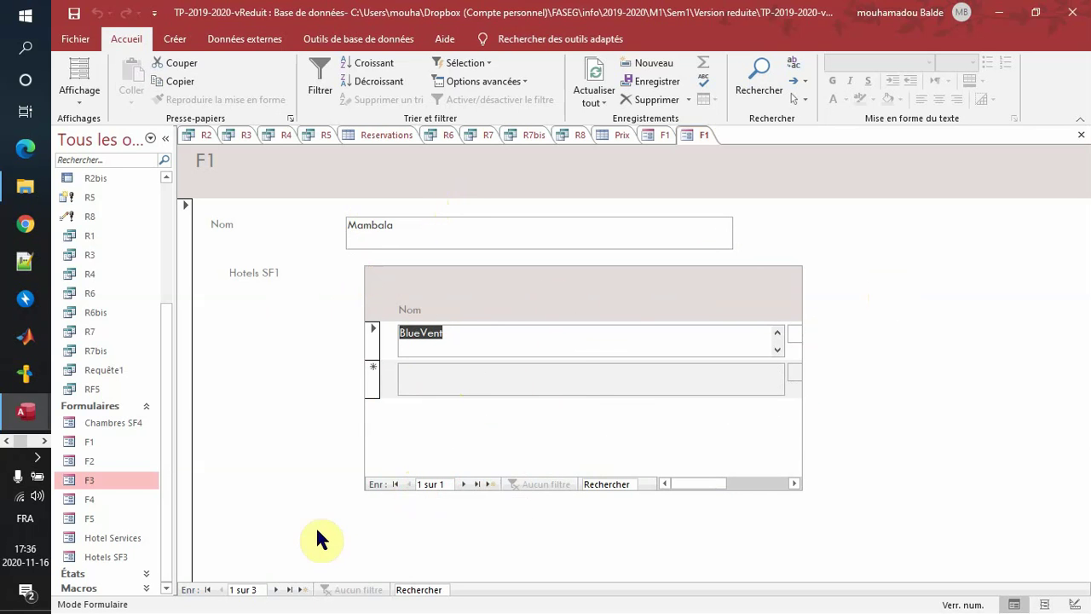
left_click(275, 589)
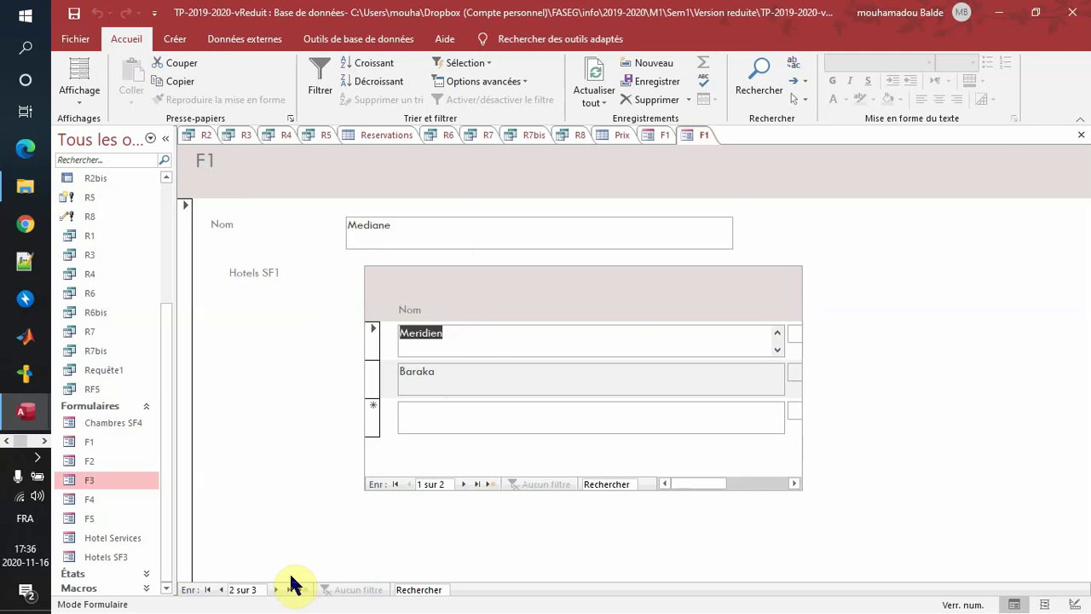
Return to the TP-2019-2020-vR database and start a new Form Wizard form with Table : Stations as source.
key("alt+Tab")
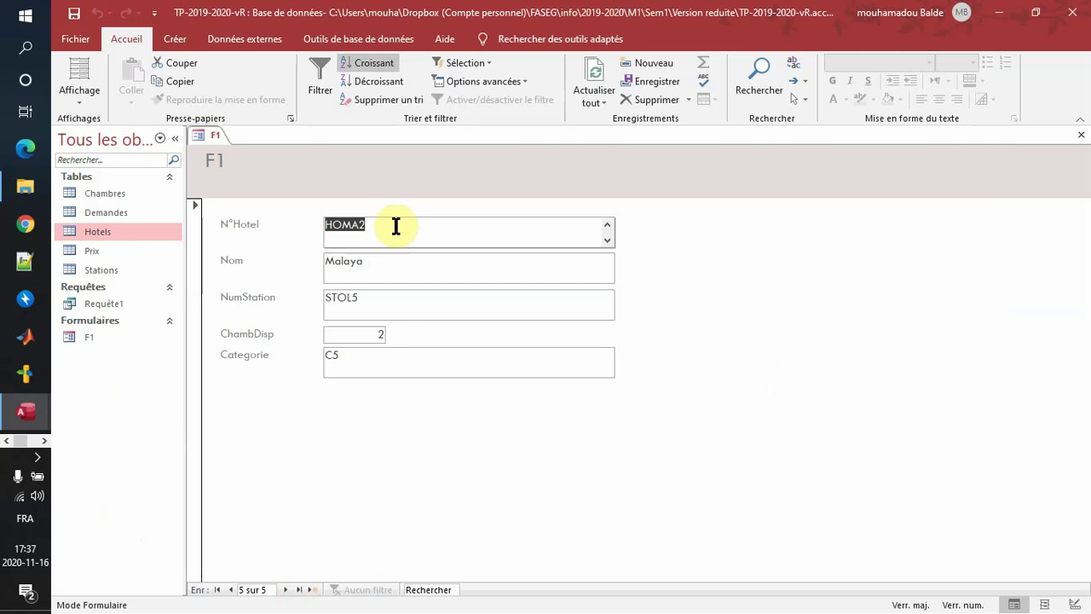
left_click(175, 39)
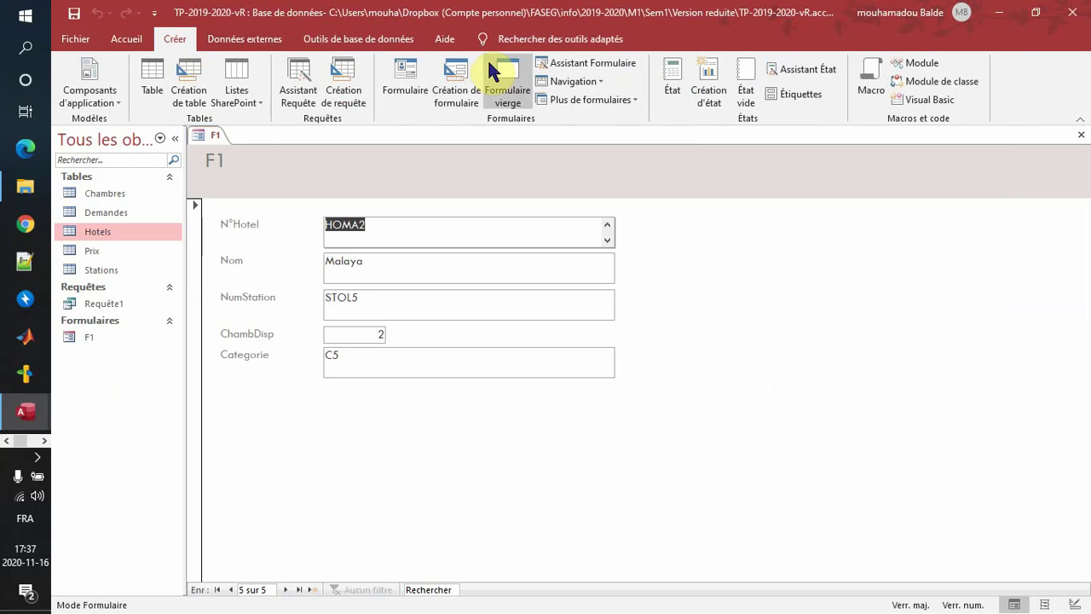
left_click(579, 68)
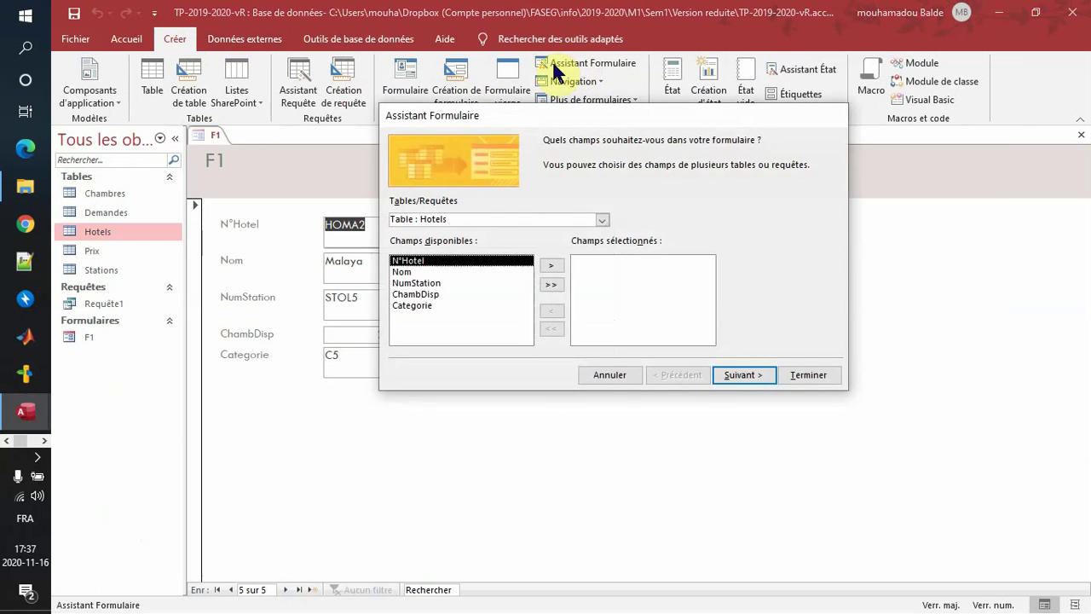
left_click(602, 221)
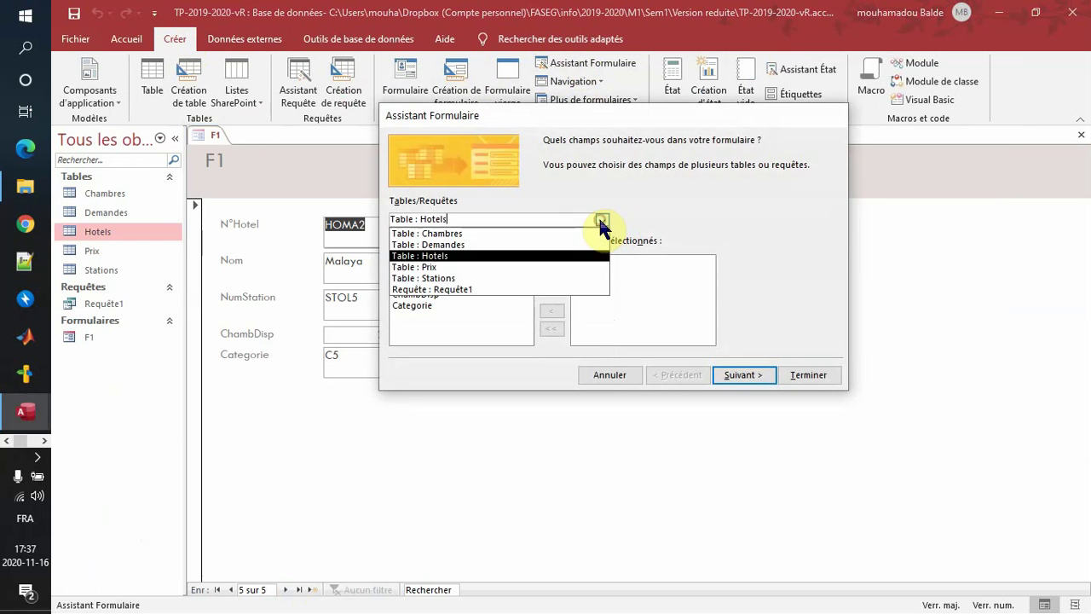
left_click(545, 278)
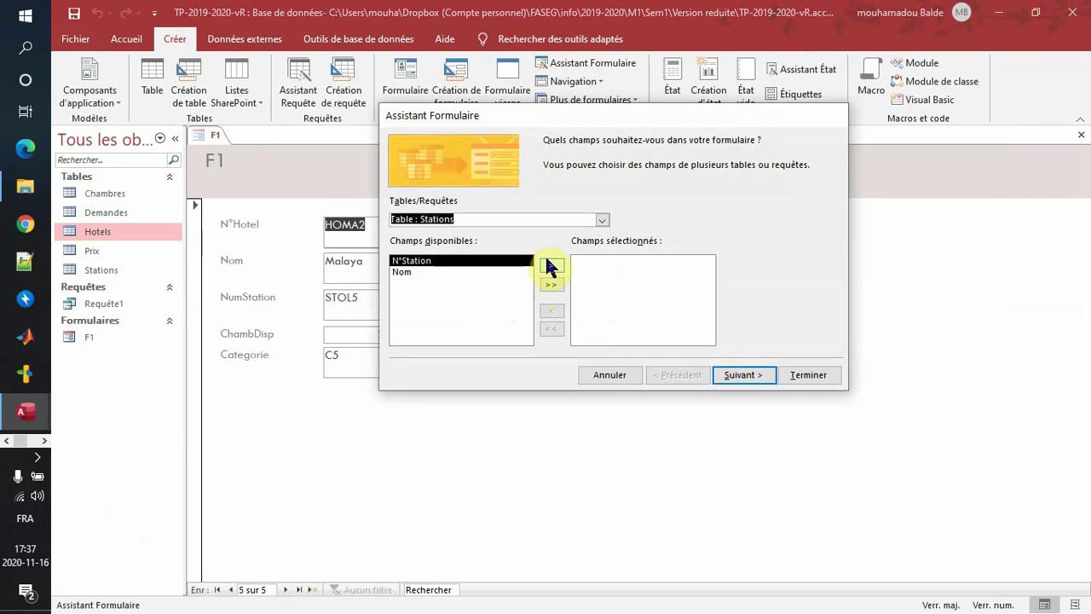
Try adding N°Station and remove it again, leaving only the Stations table's Nom field added to the form.
left_click(551, 267)
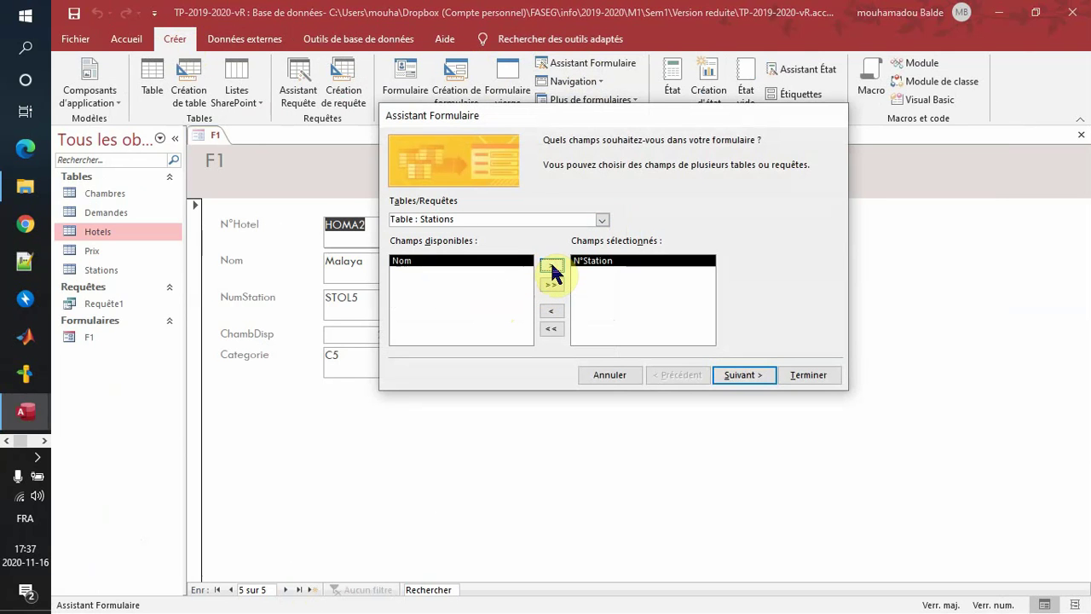
left_click(550, 312)
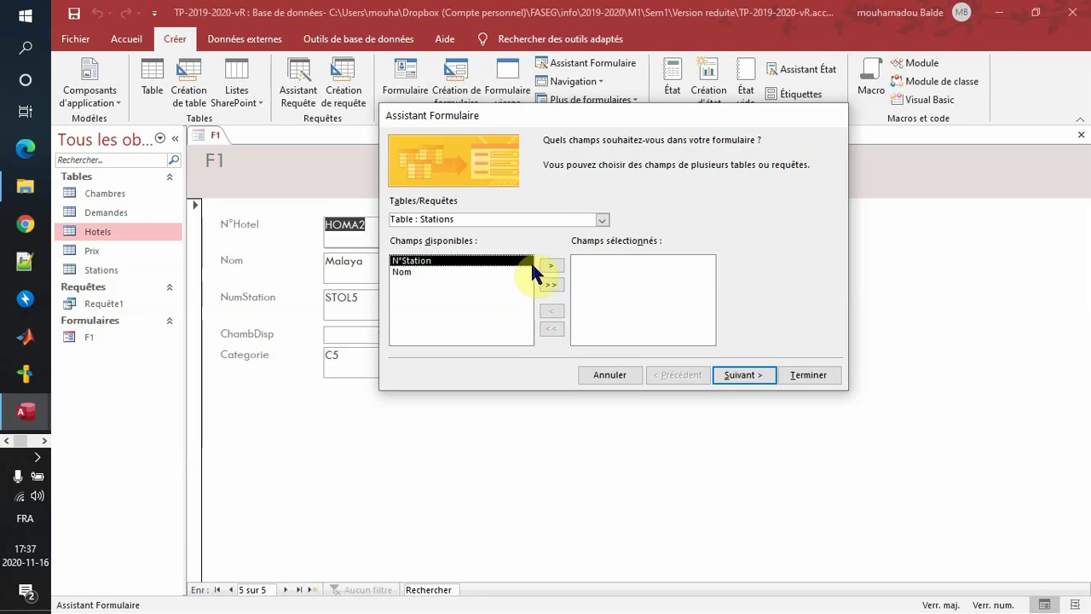
left_click(493, 272)
left_click(552, 265)
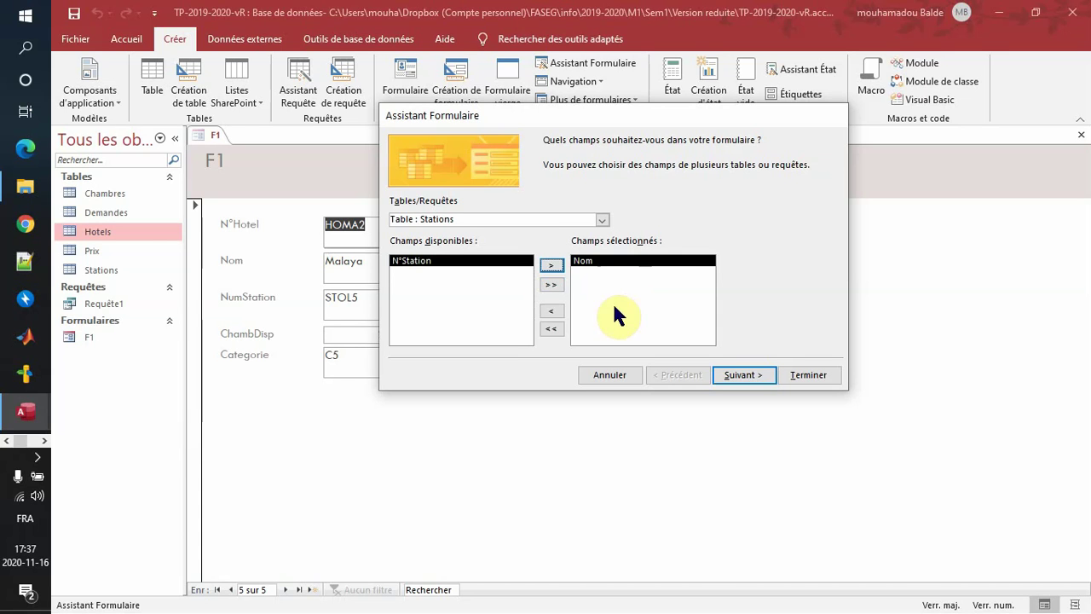
Choose Table : Hotels as the wizard's second source, and check the station-and-hotels exercise in the PDF.
left_click(601, 220)
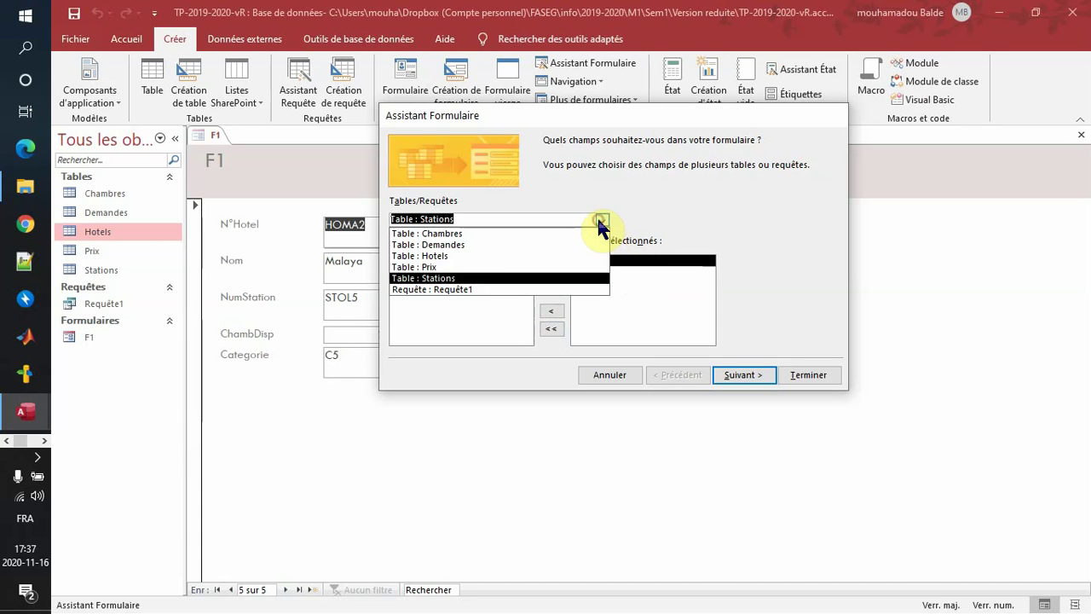
left_click(504, 256)
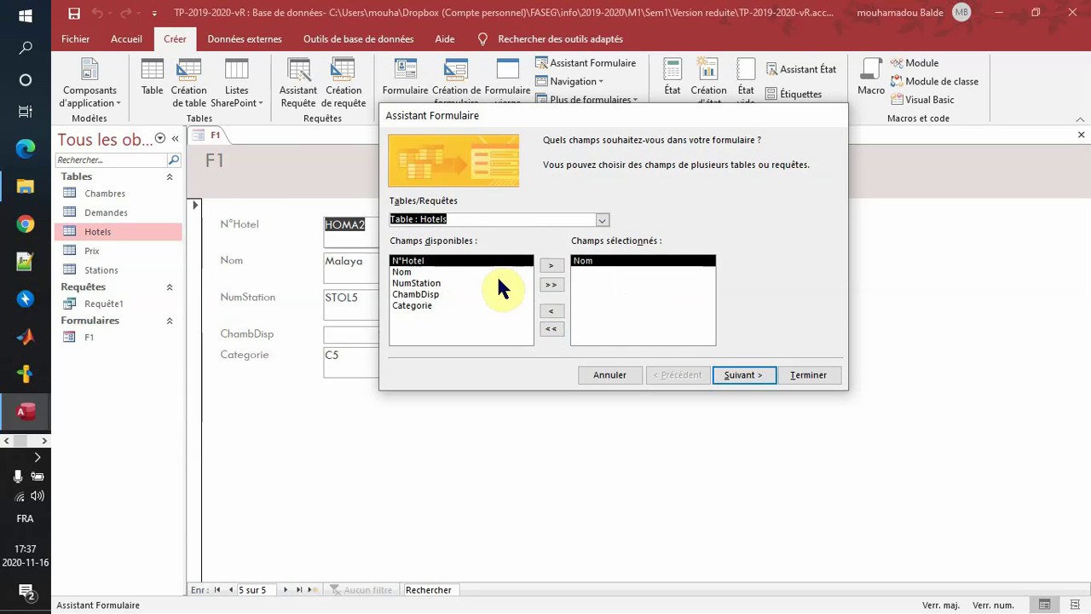
key("alt+Tab")
key("alt+Tab")
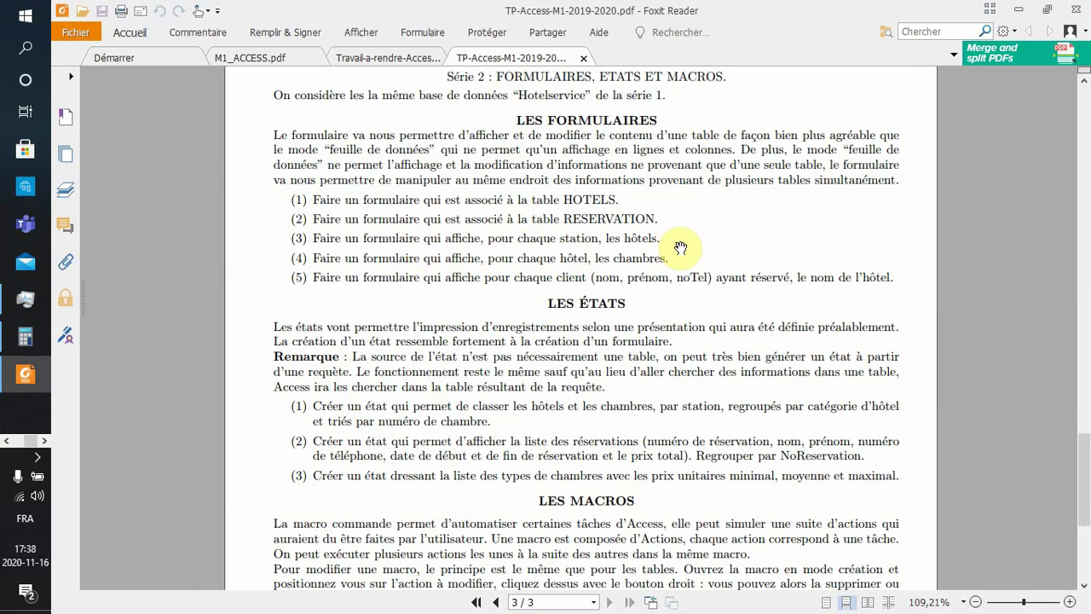
key("alt+Tab")
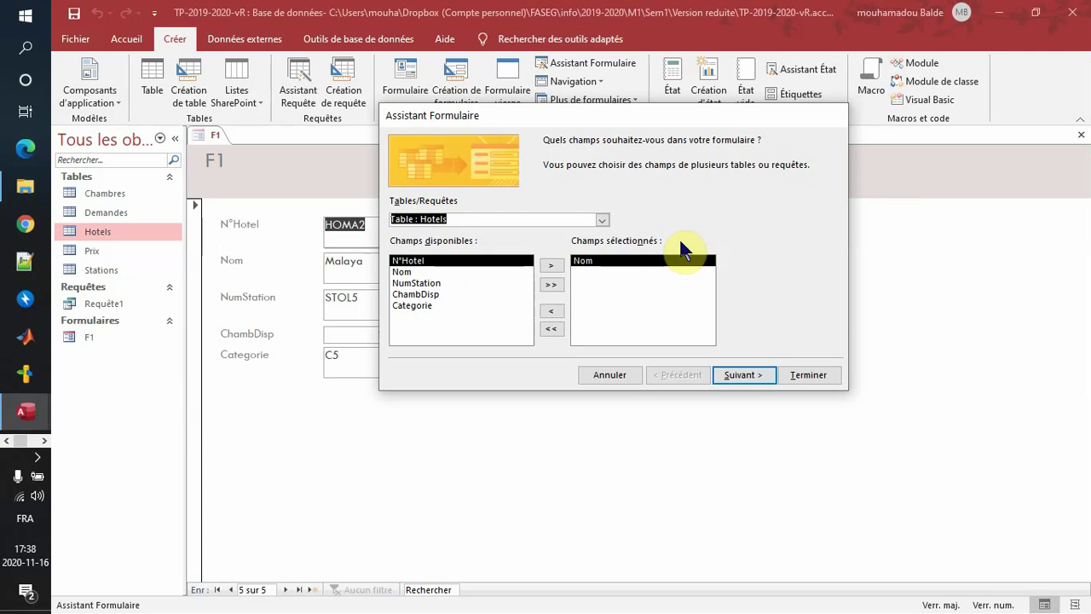
Add the Hotels table's Nom, ChambDisp and Categorie fields to the form and continue in the wizard.
left_click(405, 273)
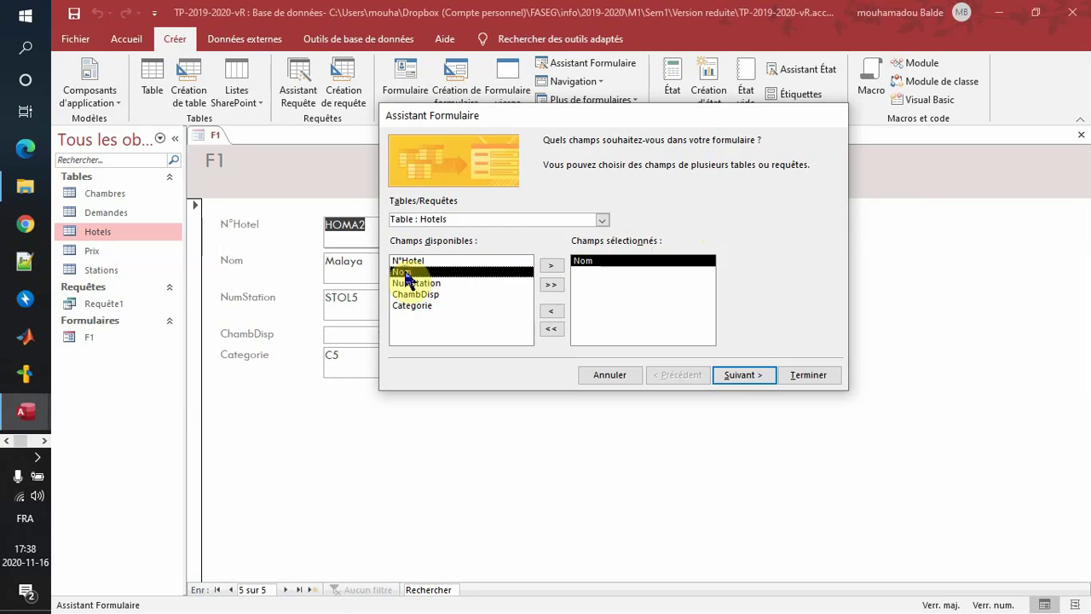
left_click(551, 266)
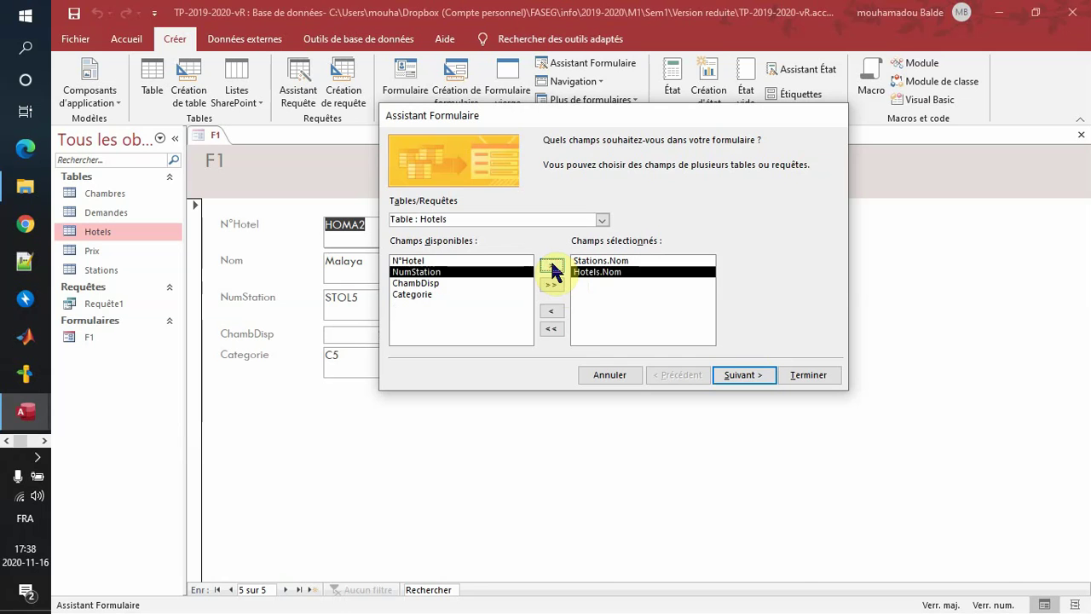
left_click(427, 282)
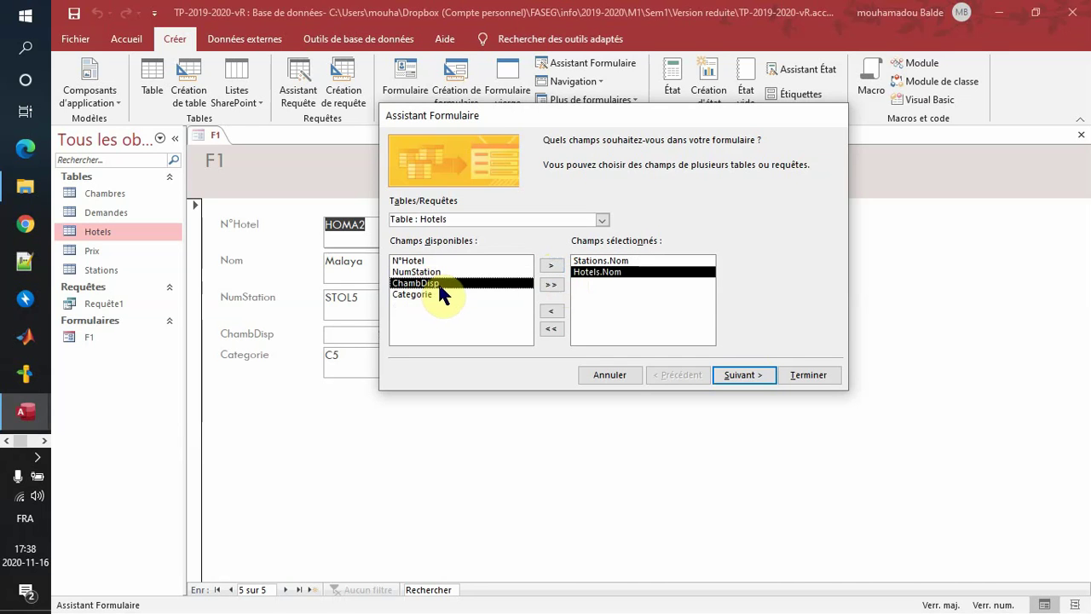
left_click(551, 271)
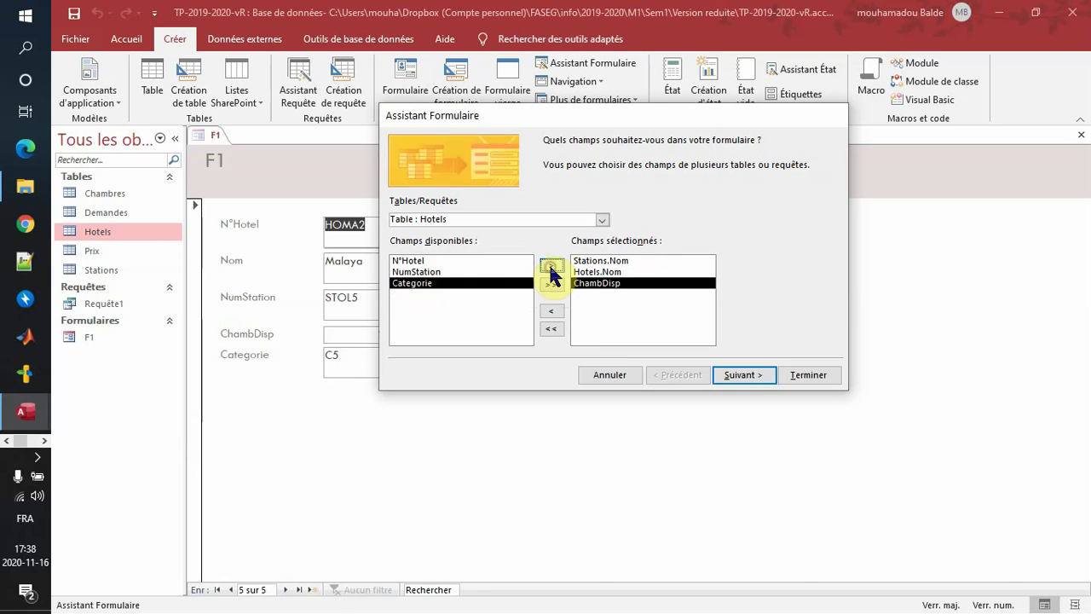
left_click(554, 268)
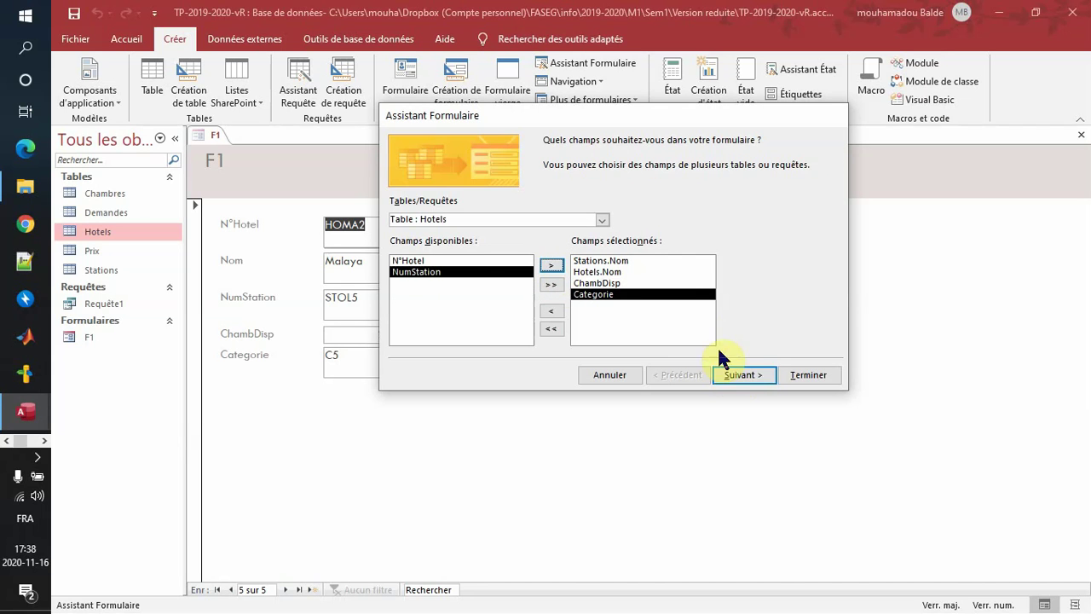
left_click(738, 378)
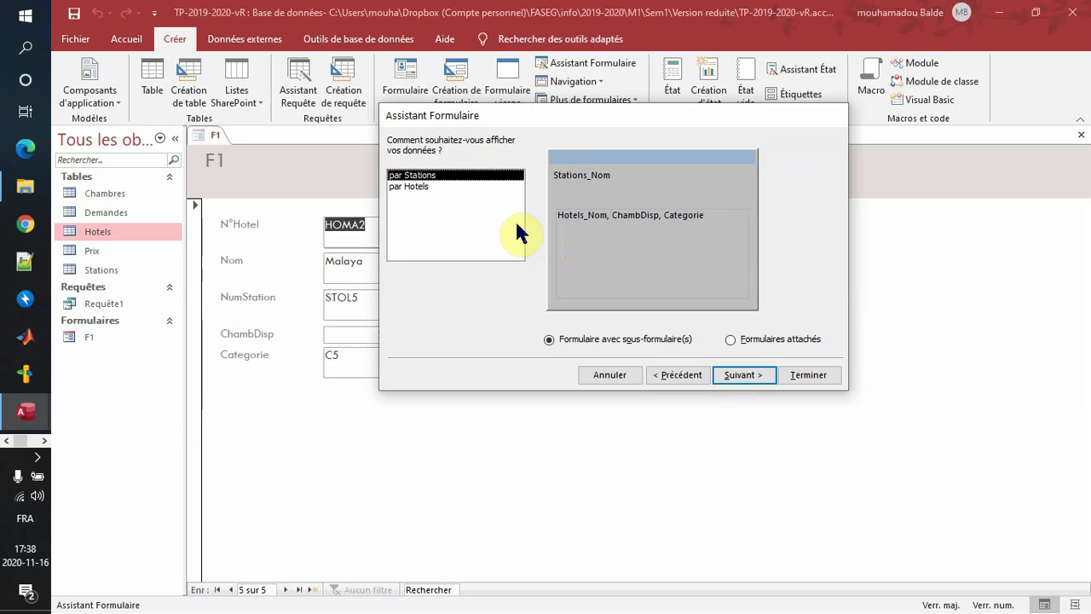
Compare the display options, keep par Stations with Formulaire avec sous-formulaire(s), and give the subform the Tabulaire layout.
left_click(425, 186)
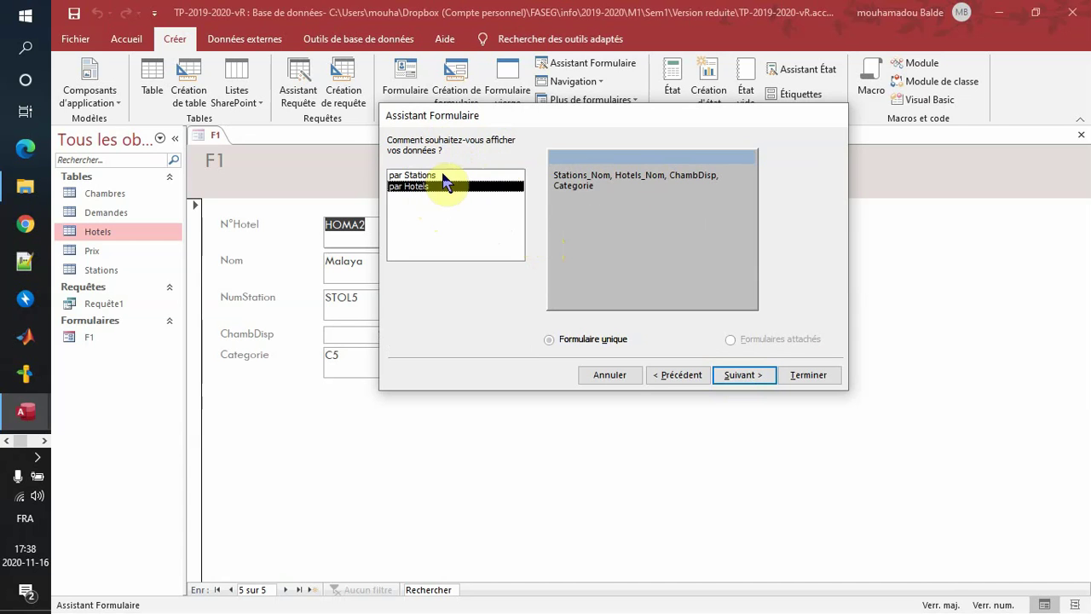
left_click(438, 176)
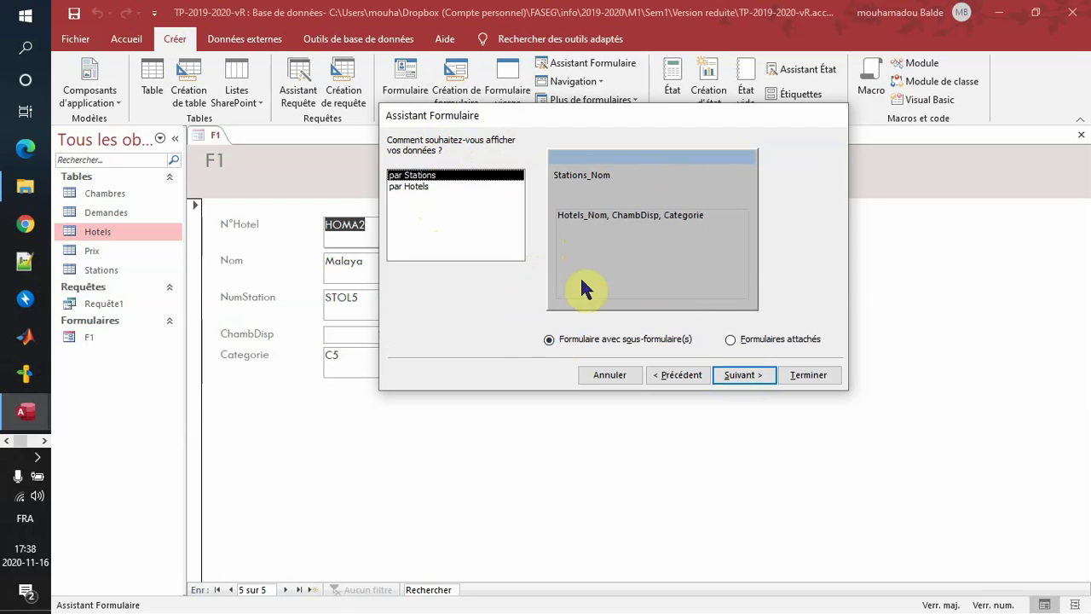
left_click(730, 340)
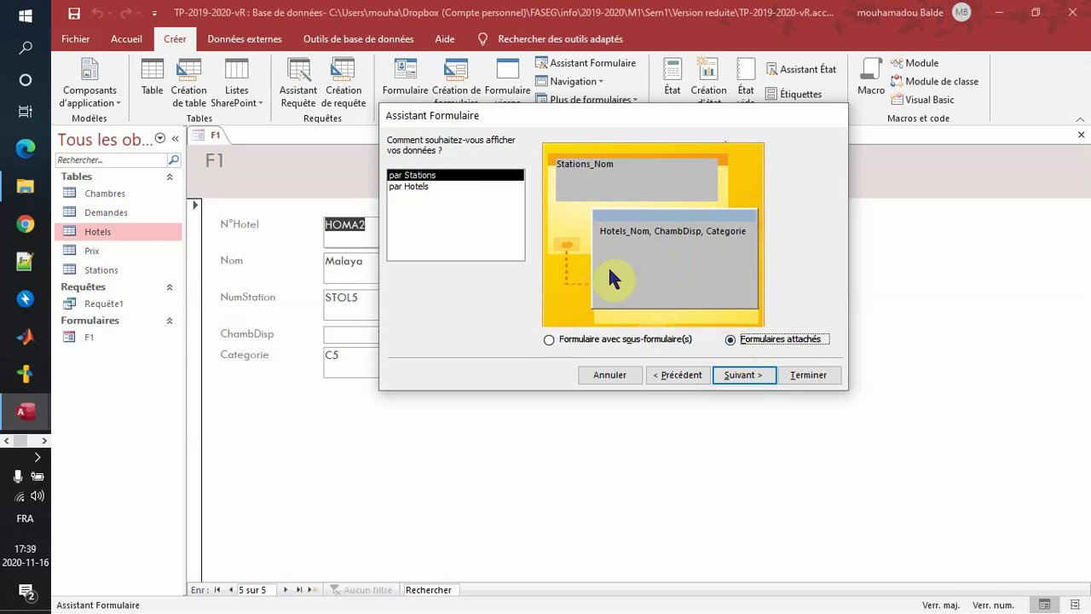
left_click(549, 340)
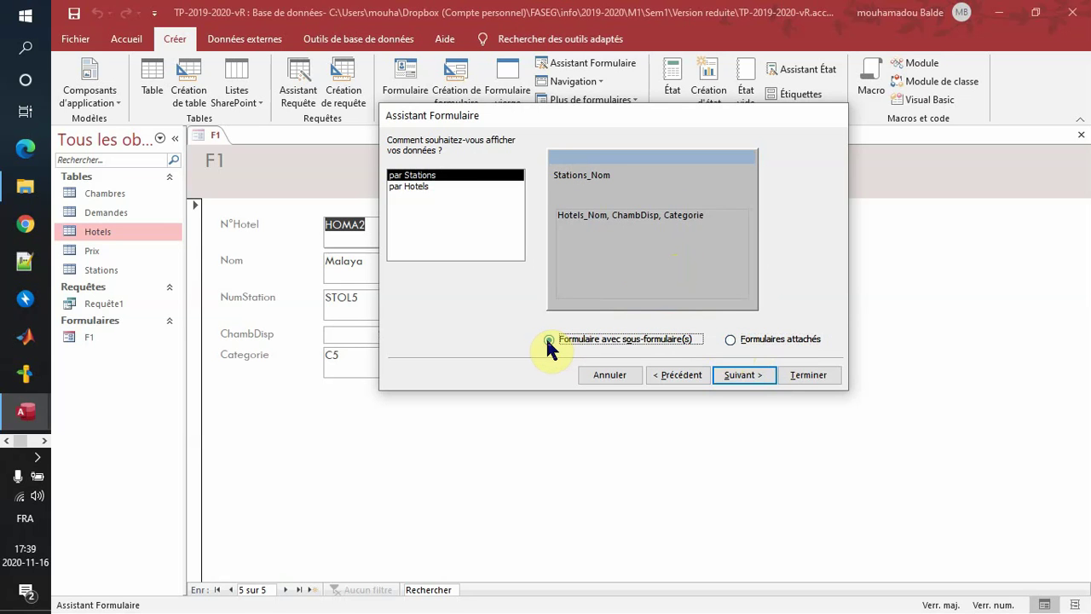
left_click(755, 378)
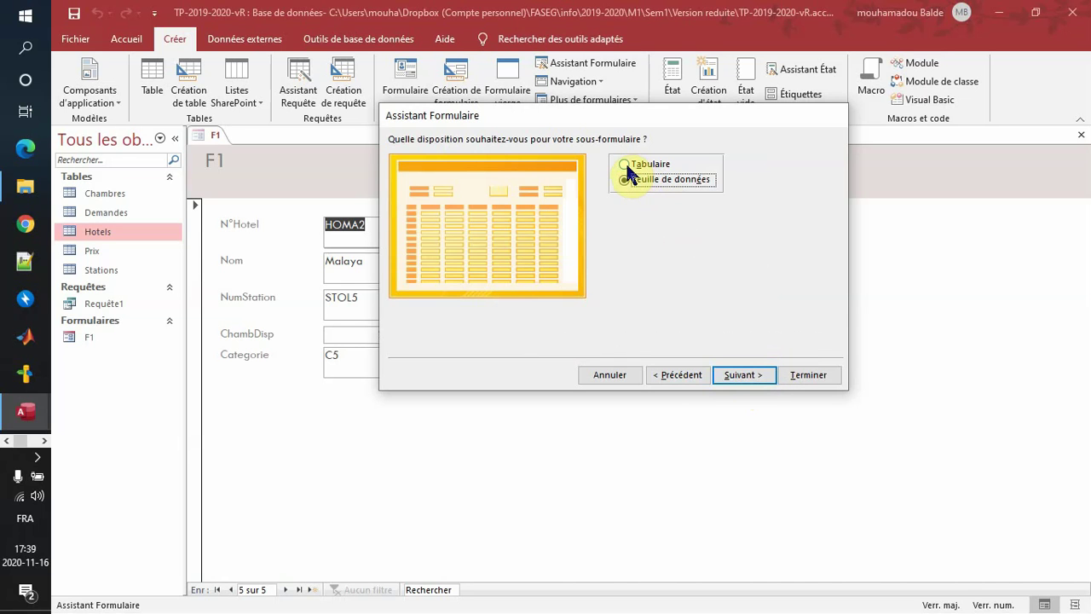
left_click(626, 166)
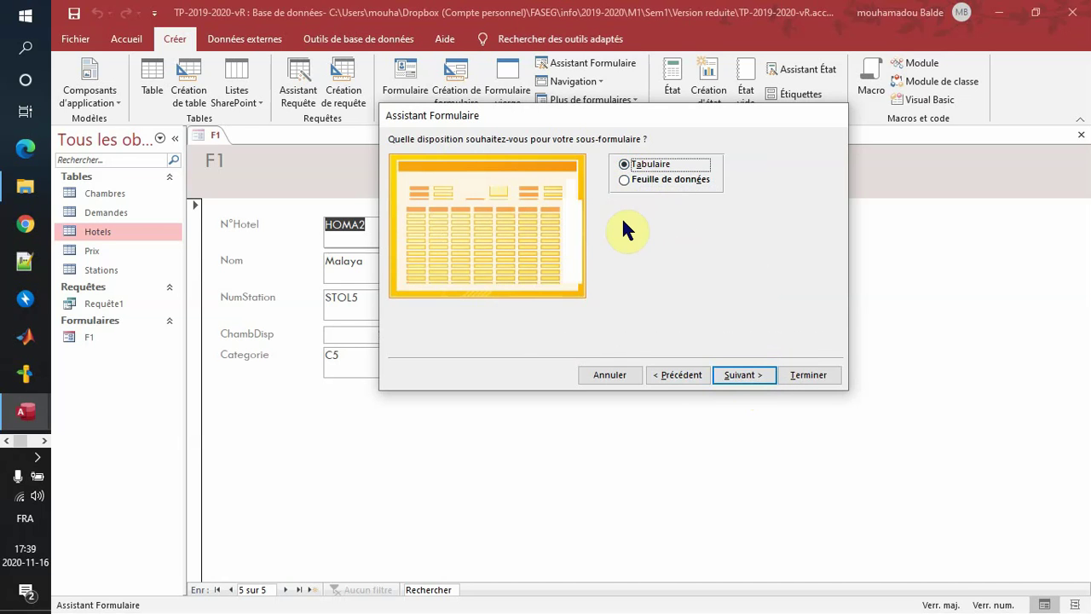
left_click(743, 378)
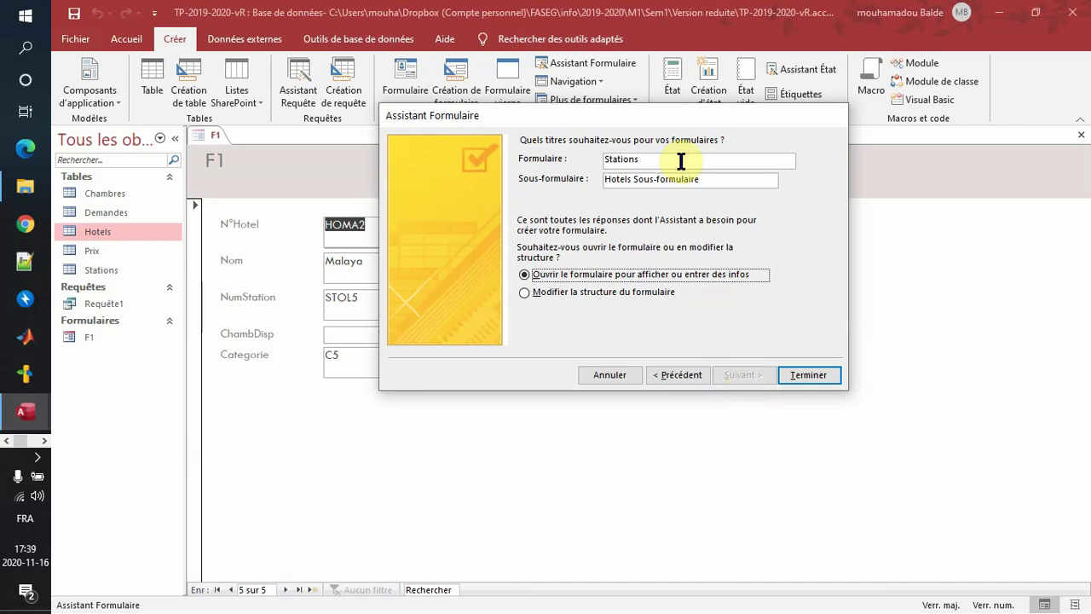
Title the main form F3, keep the proposed subform title, and finish the wizard to open the form.
left_click(681, 162)
key("BackSpace")
key("BackSpace")
key("BackSpace")
key("BackSpace")
key("BackSpace")
key("BackSpace")
key("BackSpace")
key("BackSpace")
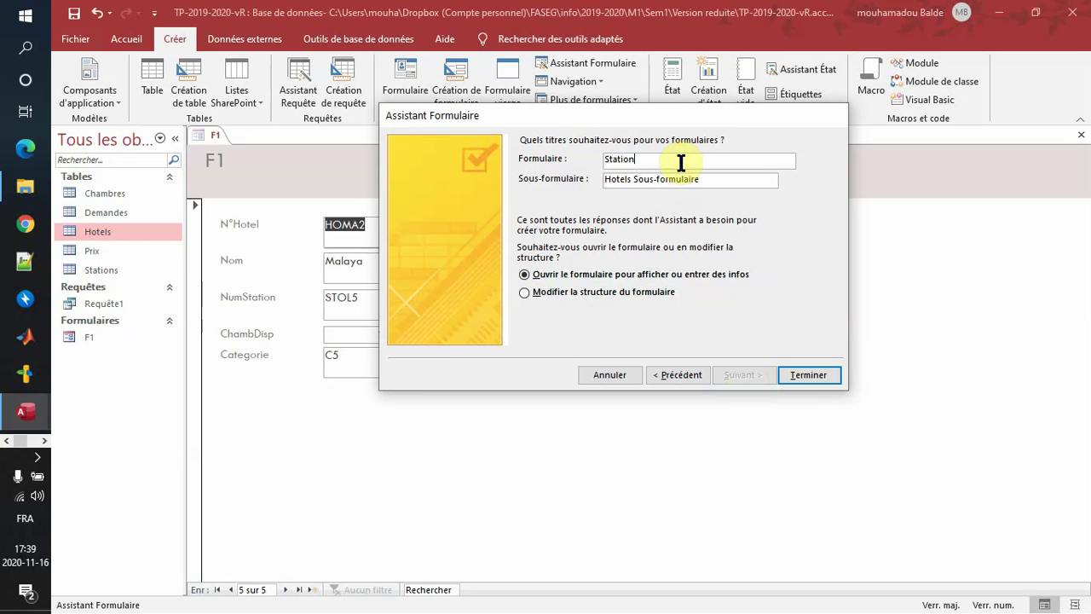
key("Caps_Lock")
key("Caps_Lock")
type("F3")
key("Tab")
left_click(736, 177)
left_click(803, 375)
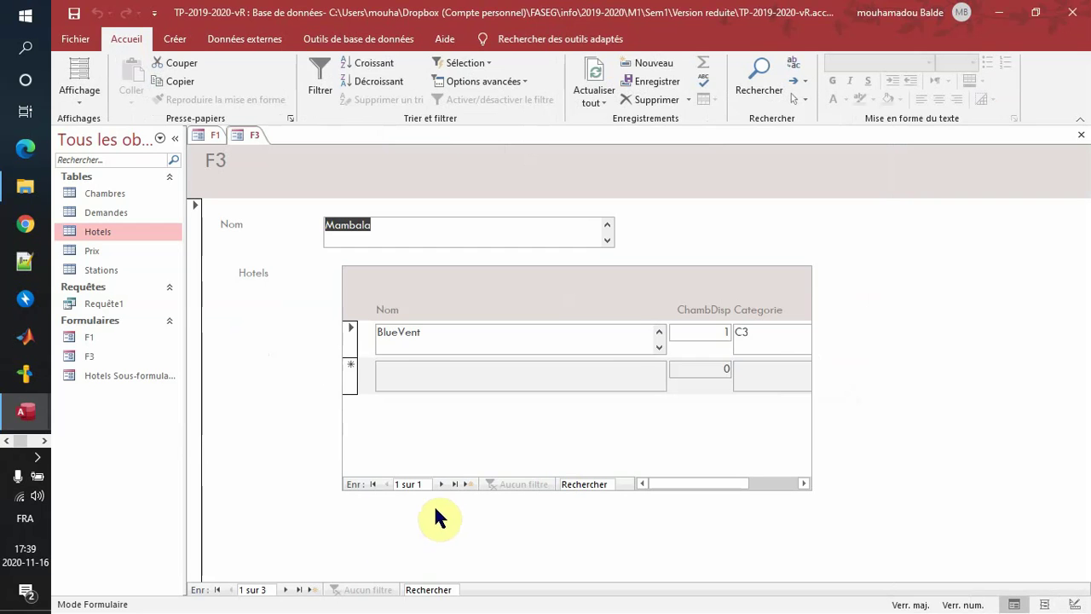
Browse the stations in F3 up to the third record, and read the remaining form exercises in the PDF.
left_click(286, 589)
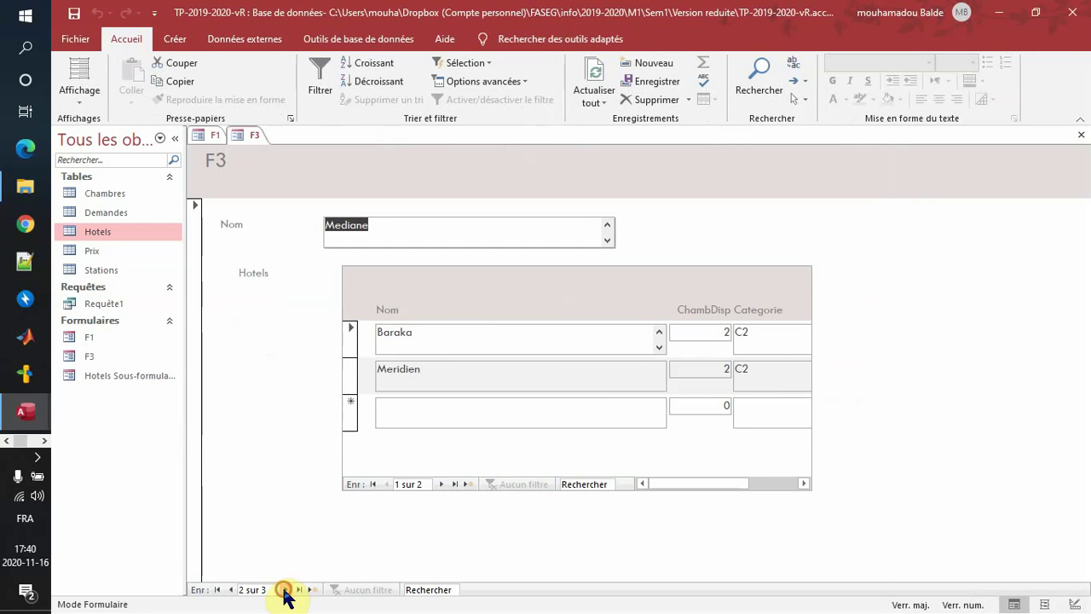
left_click(286, 589)
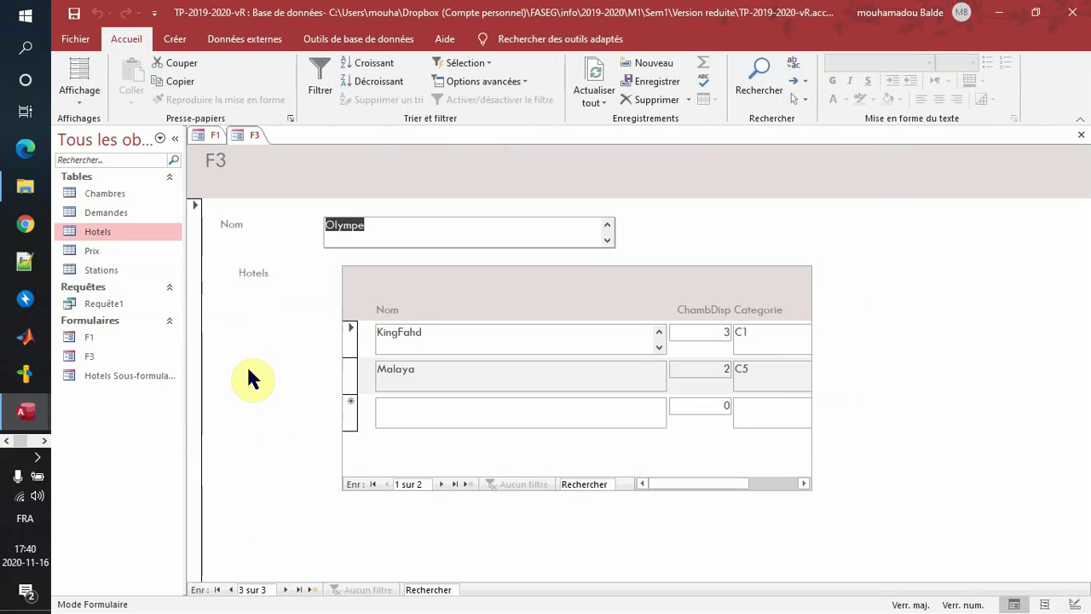
right_click(238, 130)
left_click(259, 139)
key("alt+Tab")
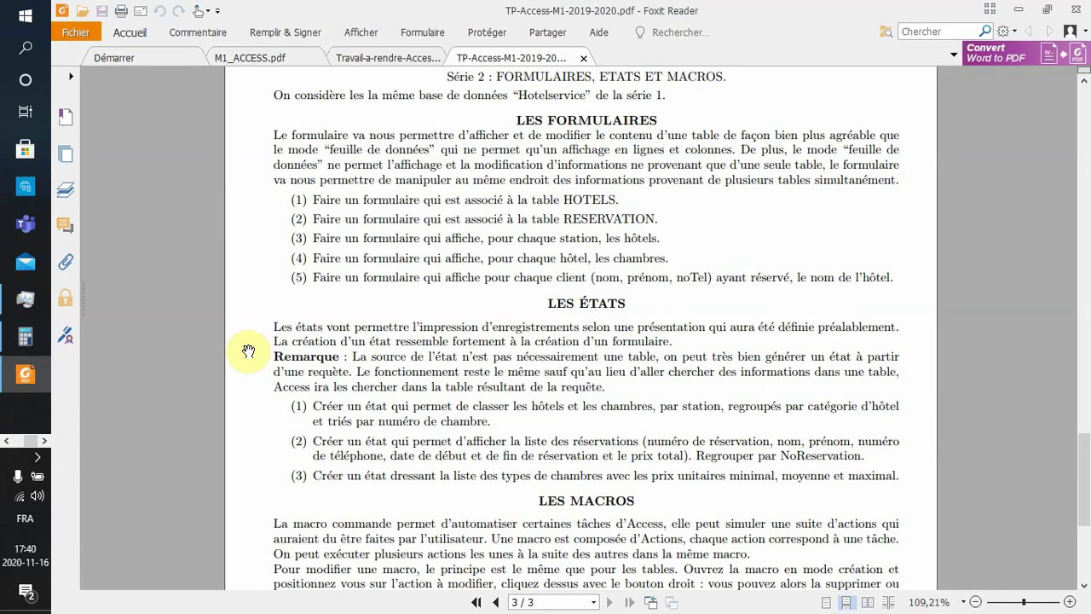
scroll(248, 351, "down", 2)
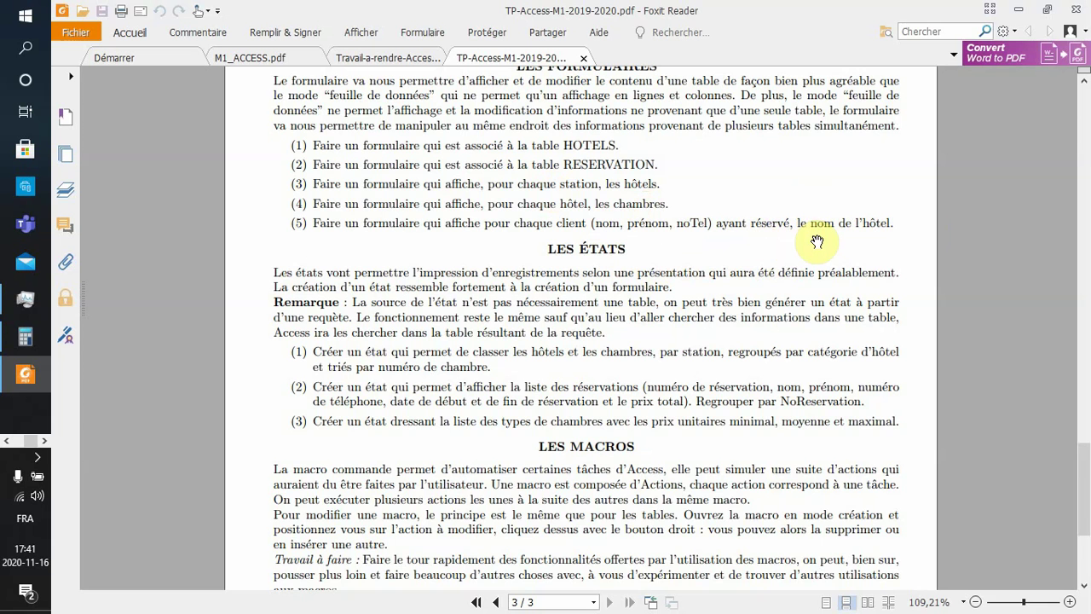
Switch from the PDF to the TP-2019-2020-vReduit database in Access.
key("alt+Tab")
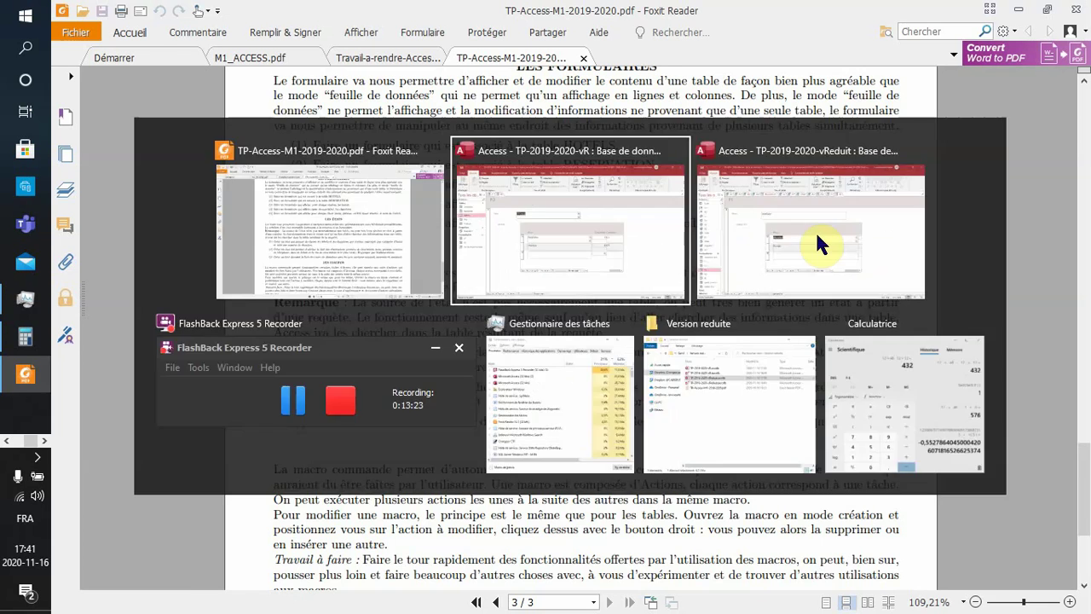
left_click(816, 243)
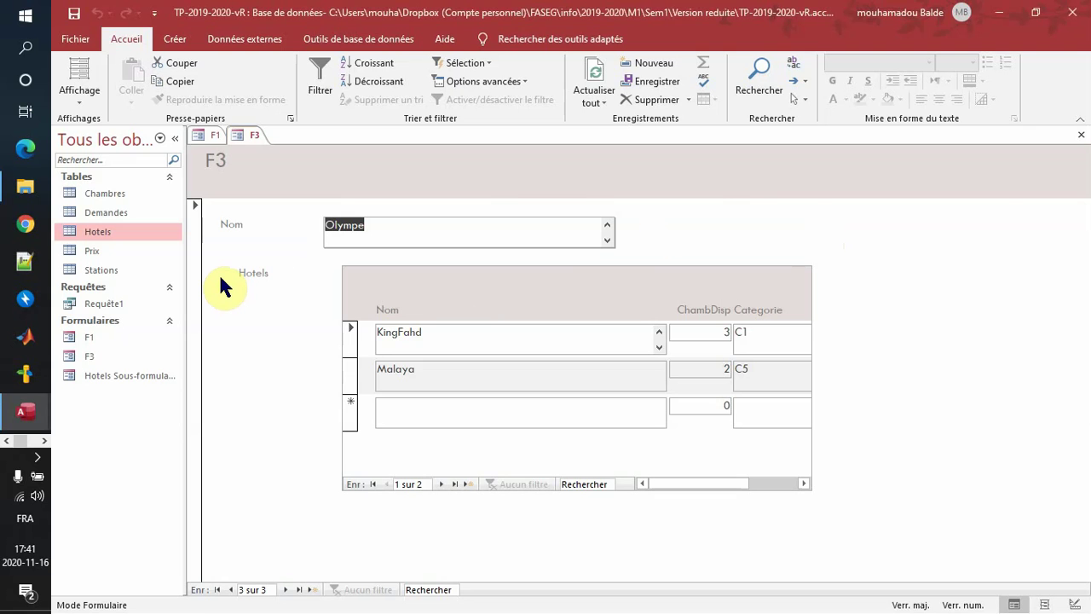
key("alt+Tab")
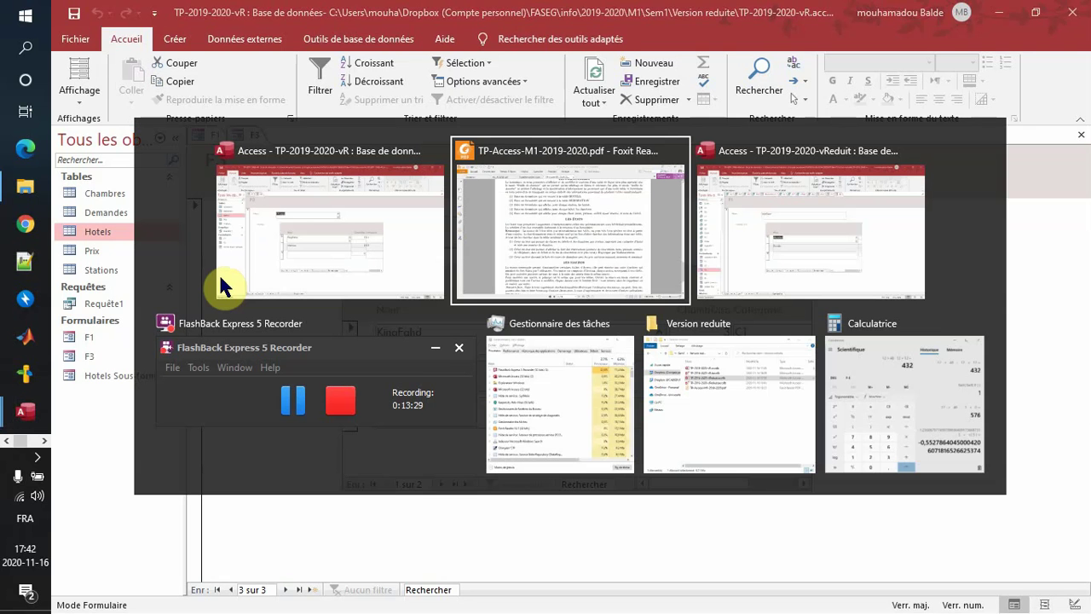
key("alt+Tab")
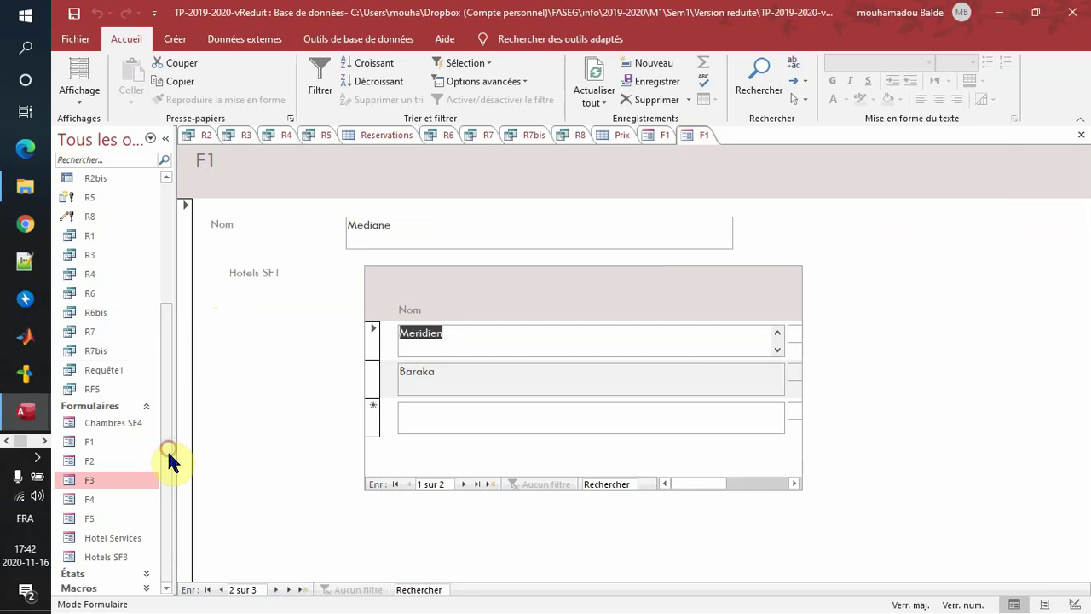
Try to open form F5 in form view.
right_click(96, 518)
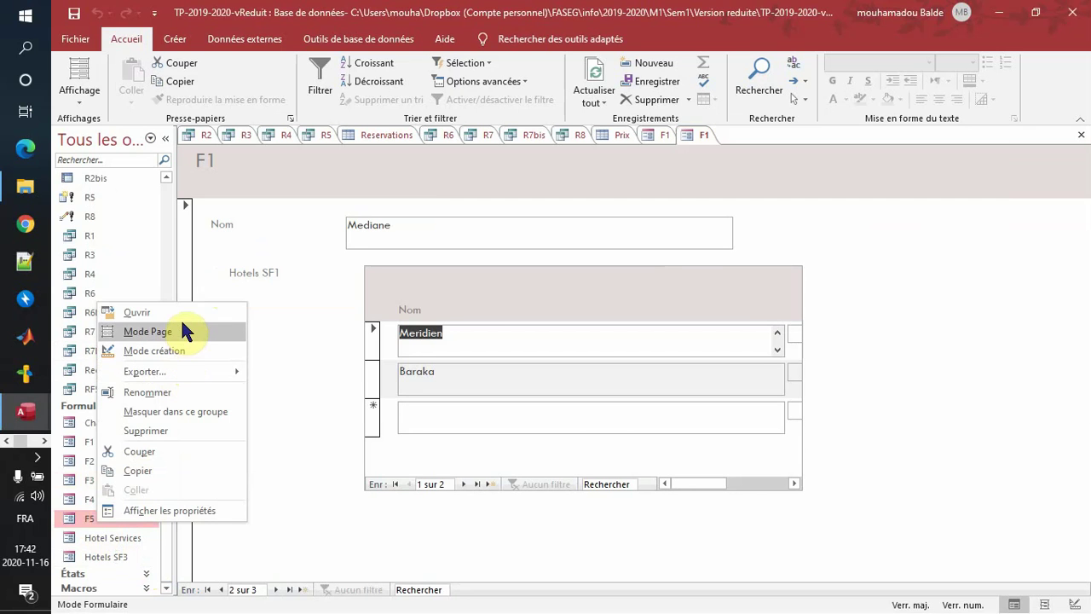
left_click(136, 312)
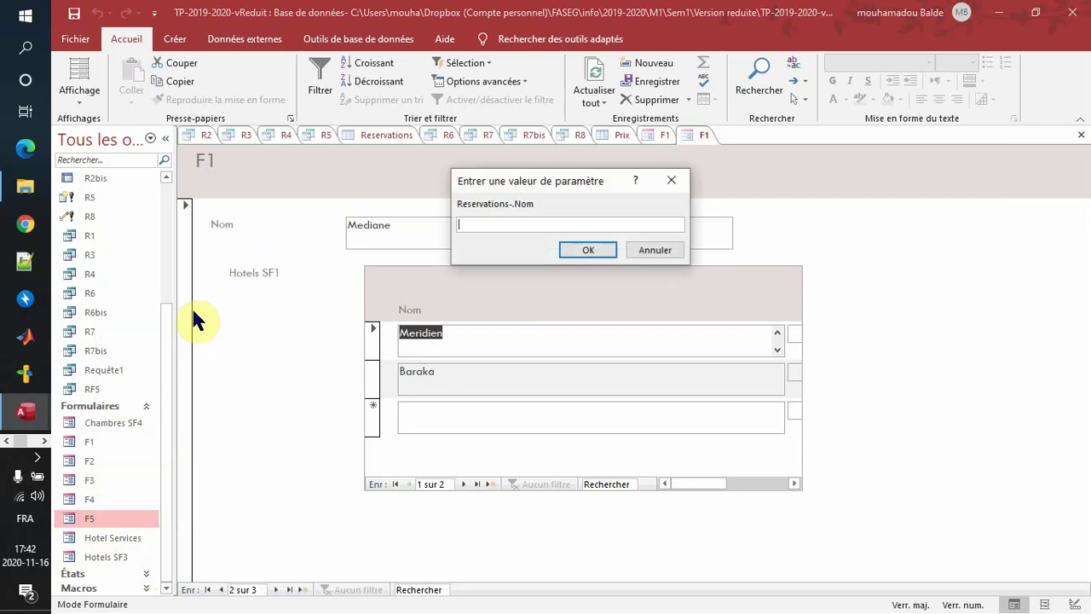
left_click(658, 250)
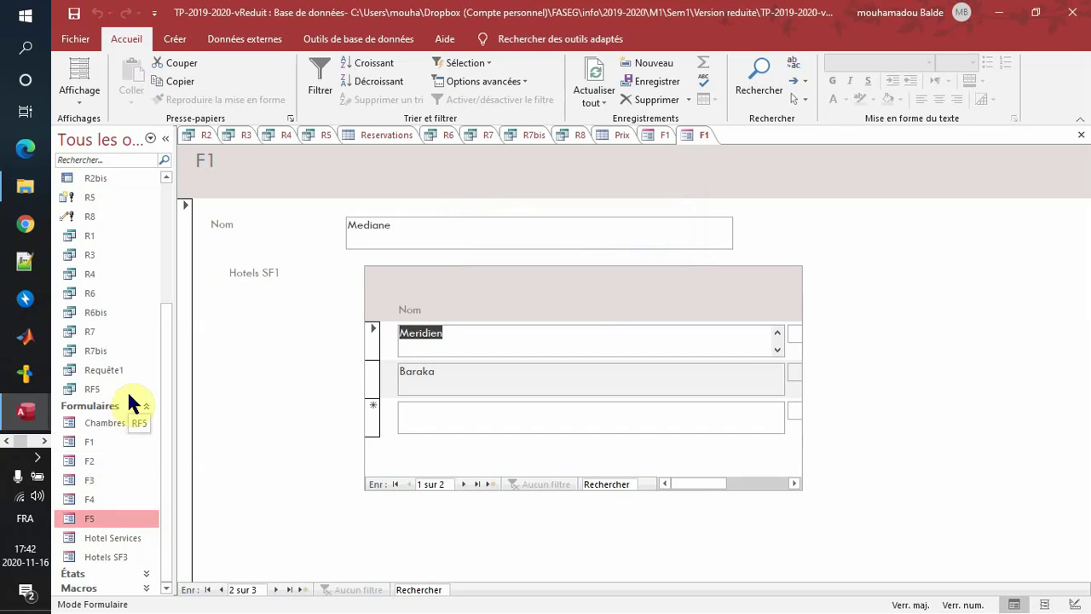
Open form F5 in design view.
mouse_move(162, 399)
left_mouse_down()
mouse_move(173, 342)
mouse_move(175, 414)
left_mouse_up()
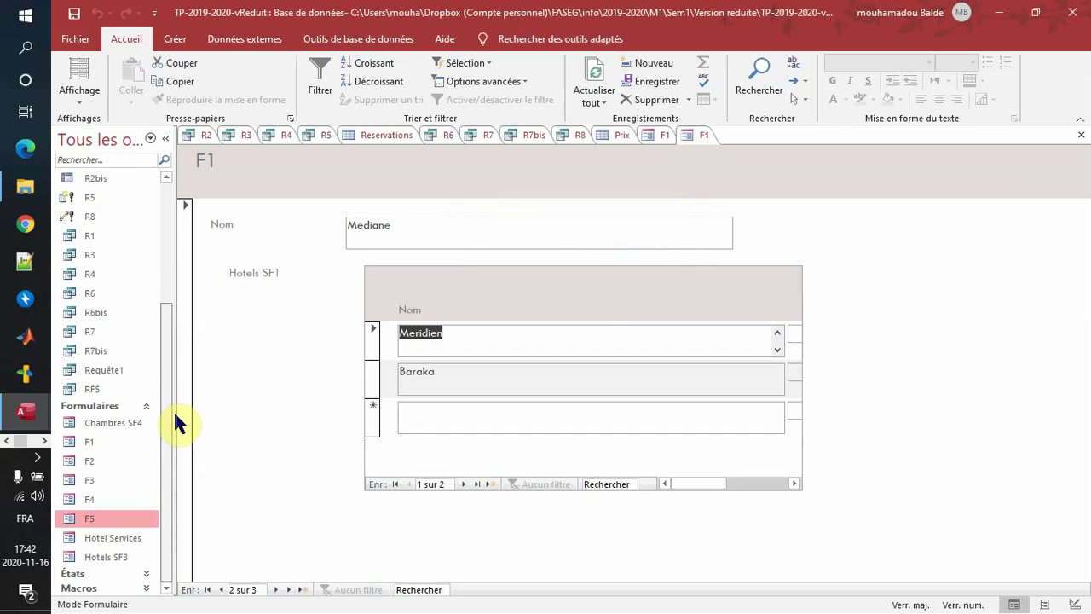
right_click(85, 518)
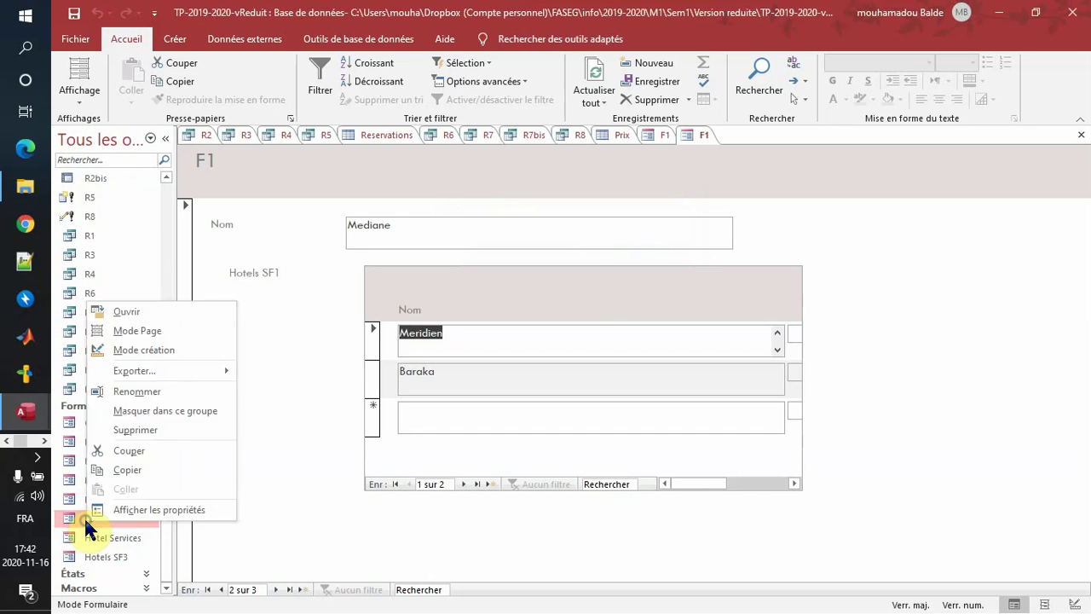
left_click(180, 345)
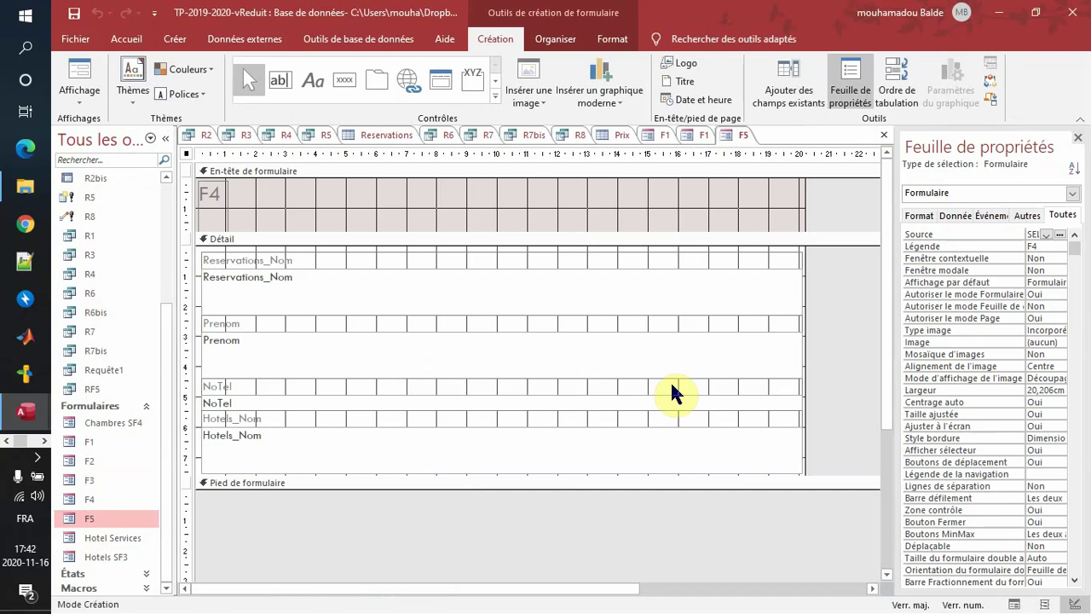
Examine the Reservations_Nom label and the text box's format and data properties, including its control source.
left_click(290, 263)
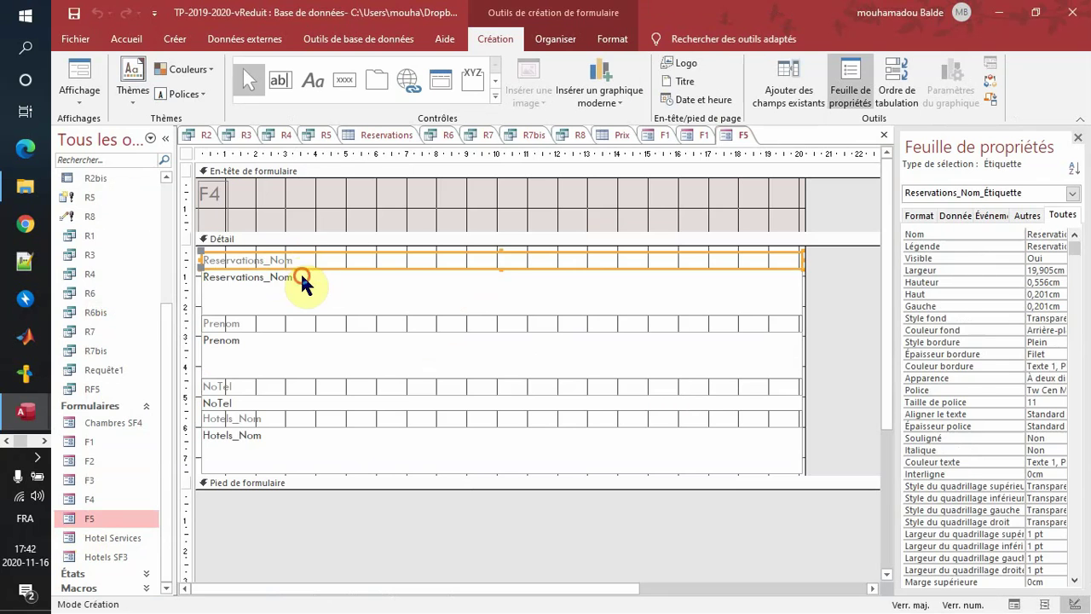
left_click(303, 281)
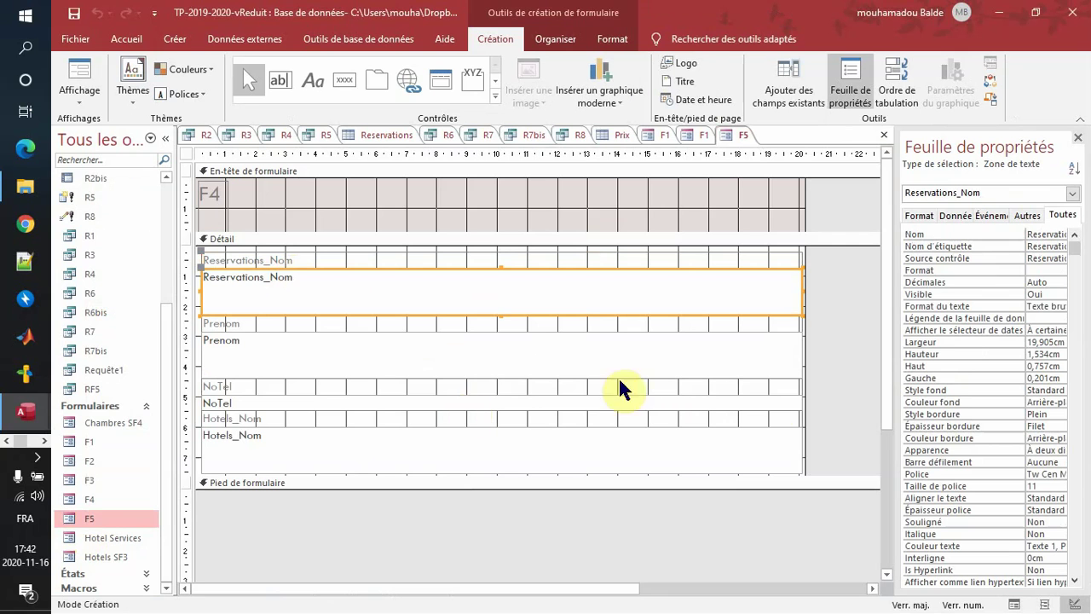
left_click(955, 216)
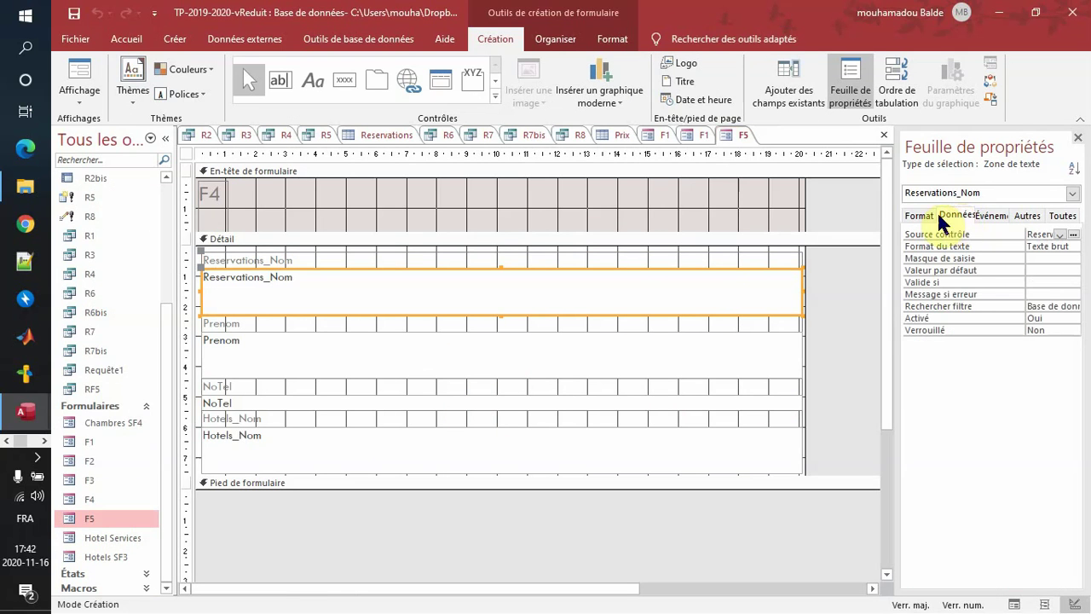
left_click(918, 215)
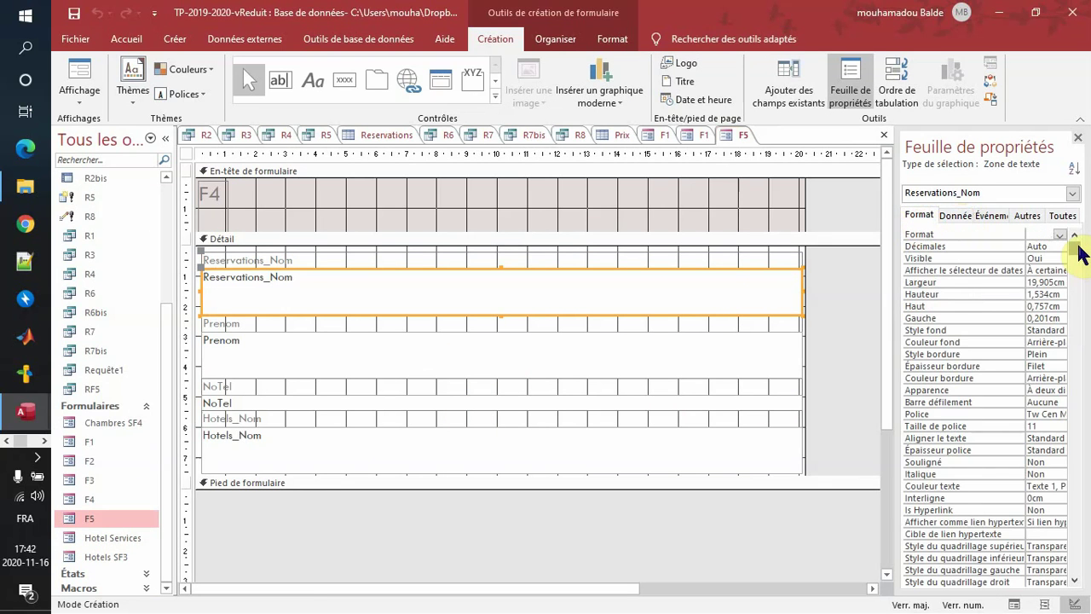
left_click(1077, 254)
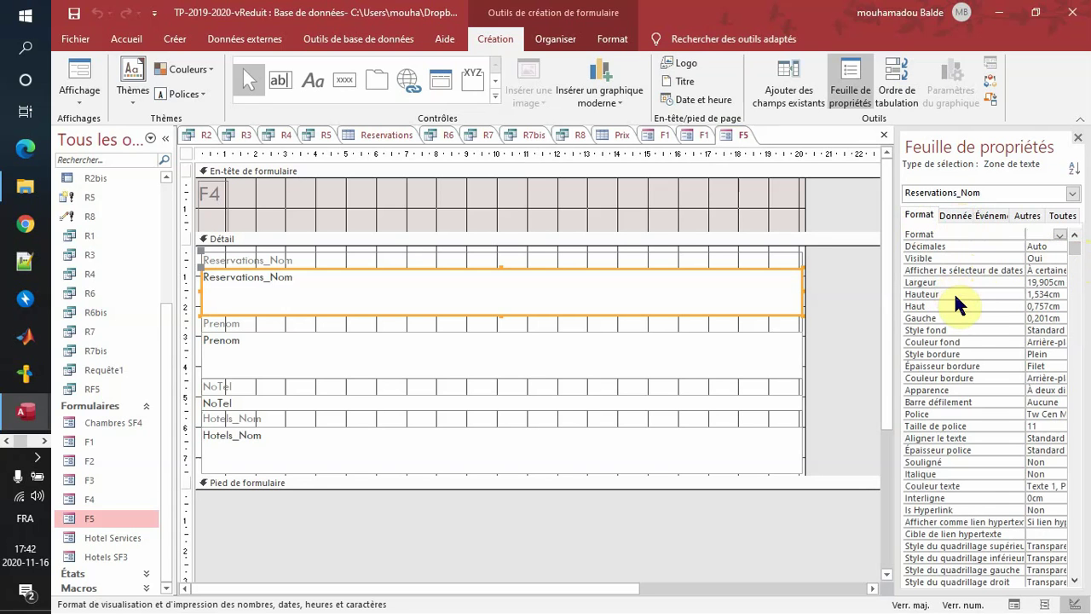
left_click(969, 216)
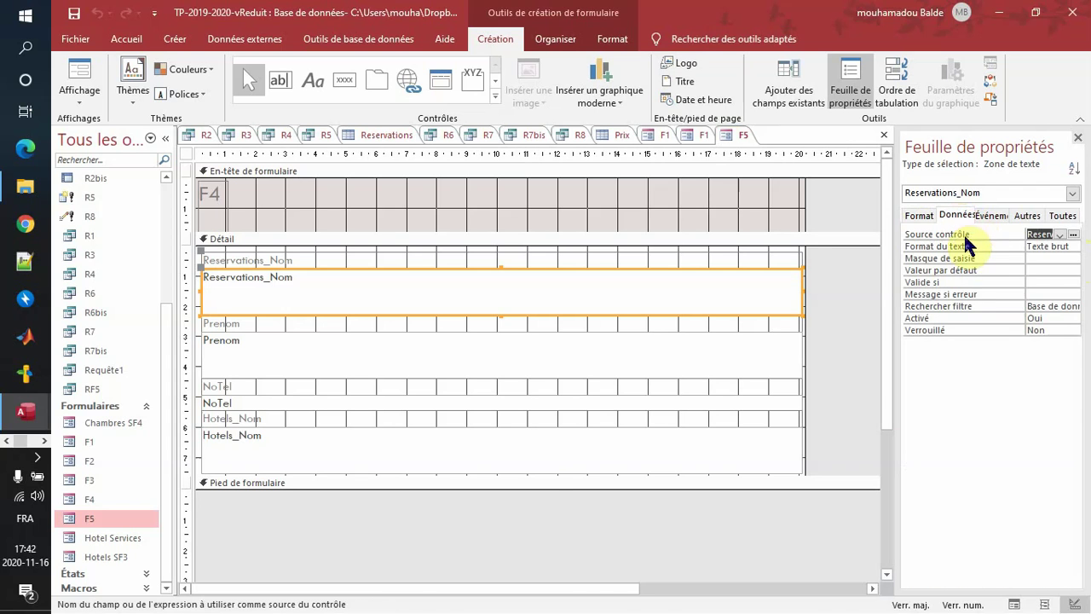
Examine the available control sources of the Reservations_Nom text box and its expression in the expression builder, leaving it unedited.
left_click(1060, 235)
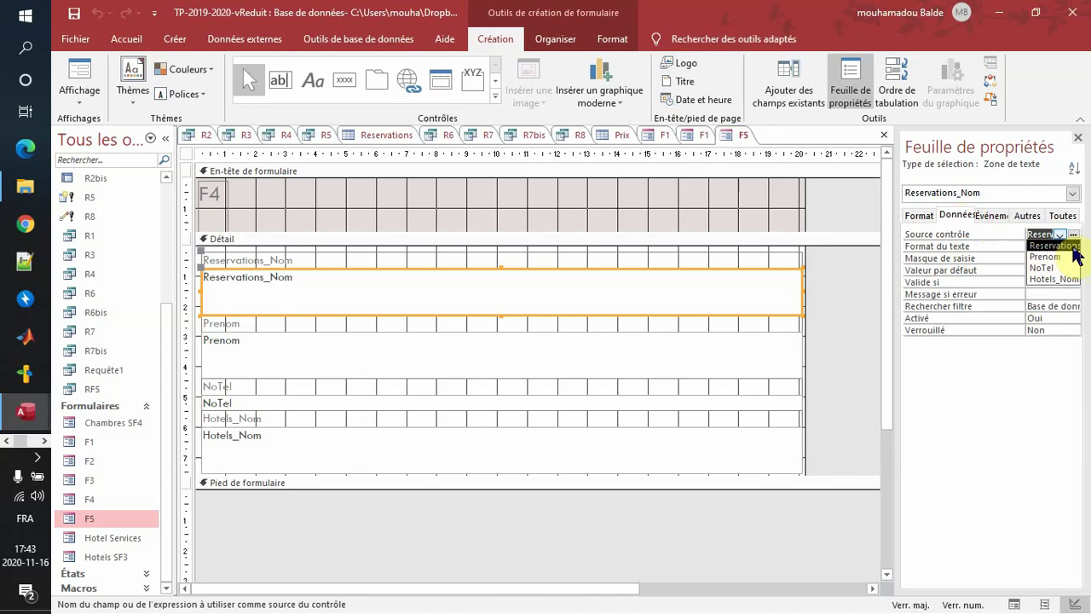
left_click(1021, 391)
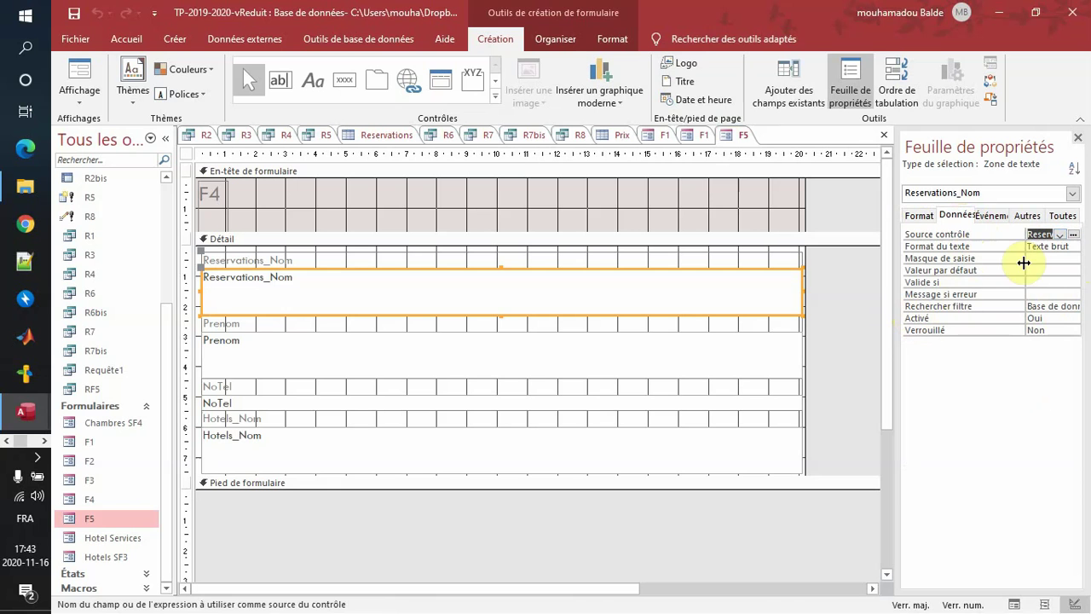
left_click(1073, 234)
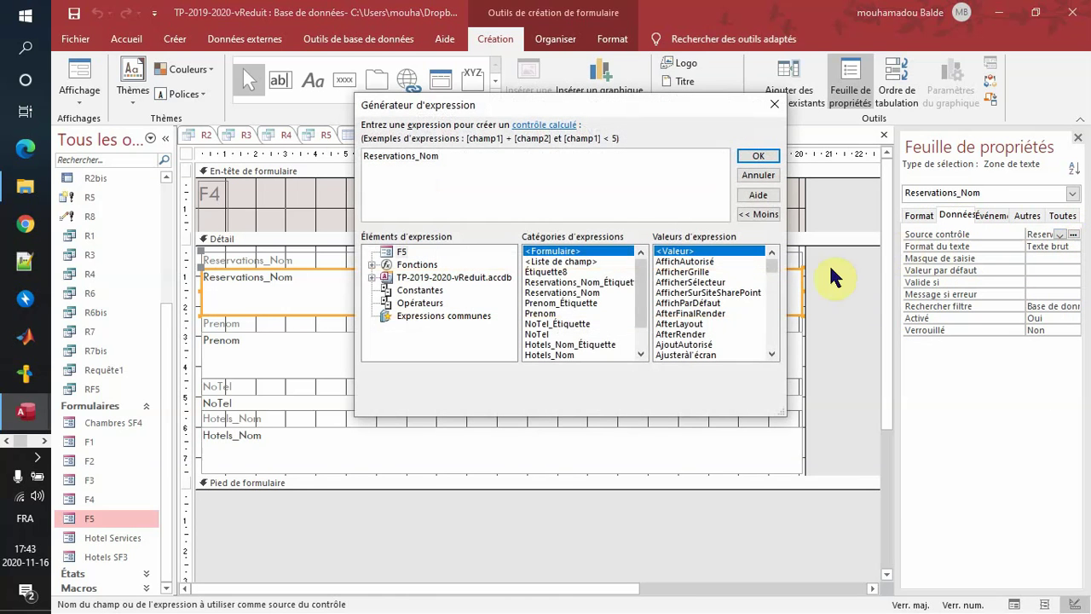
left_click(767, 177)
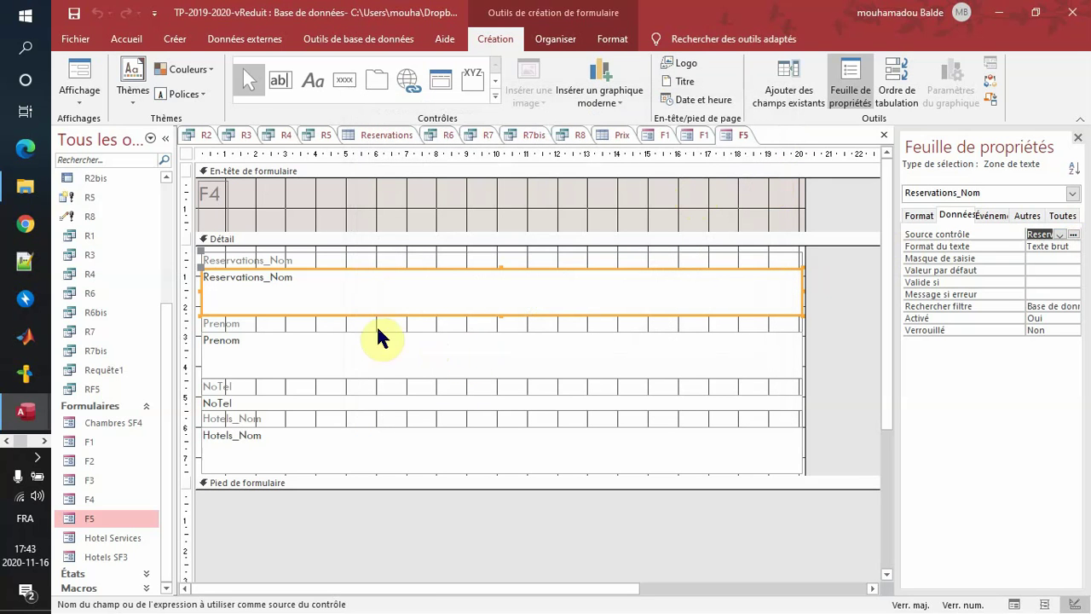
left_click(405, 215)
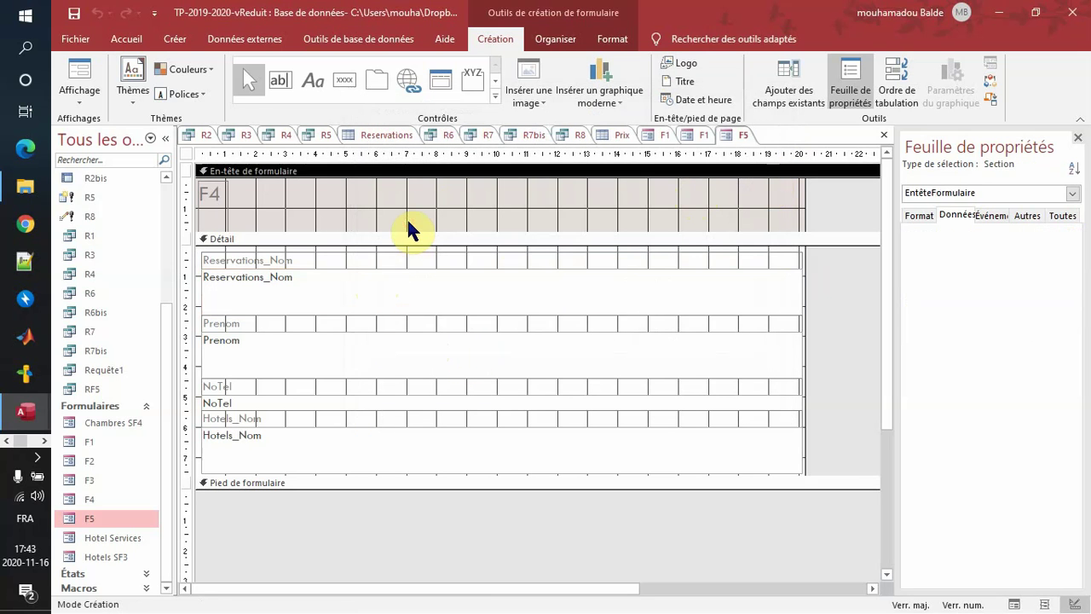
Close form F5 and reopen it in design view.
right_click(731, 143)
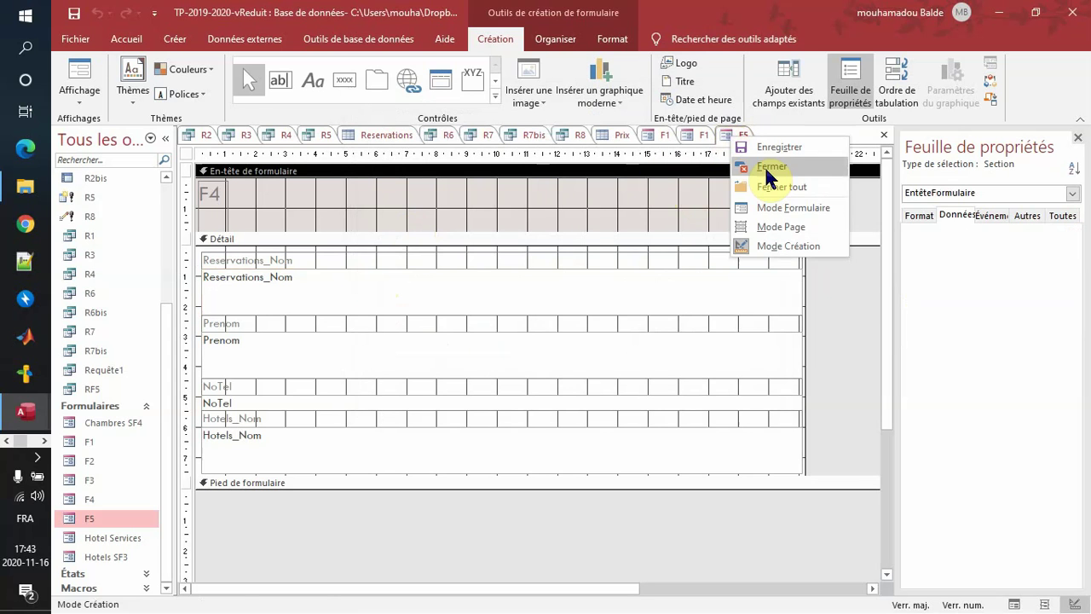
left_click(762, 155)
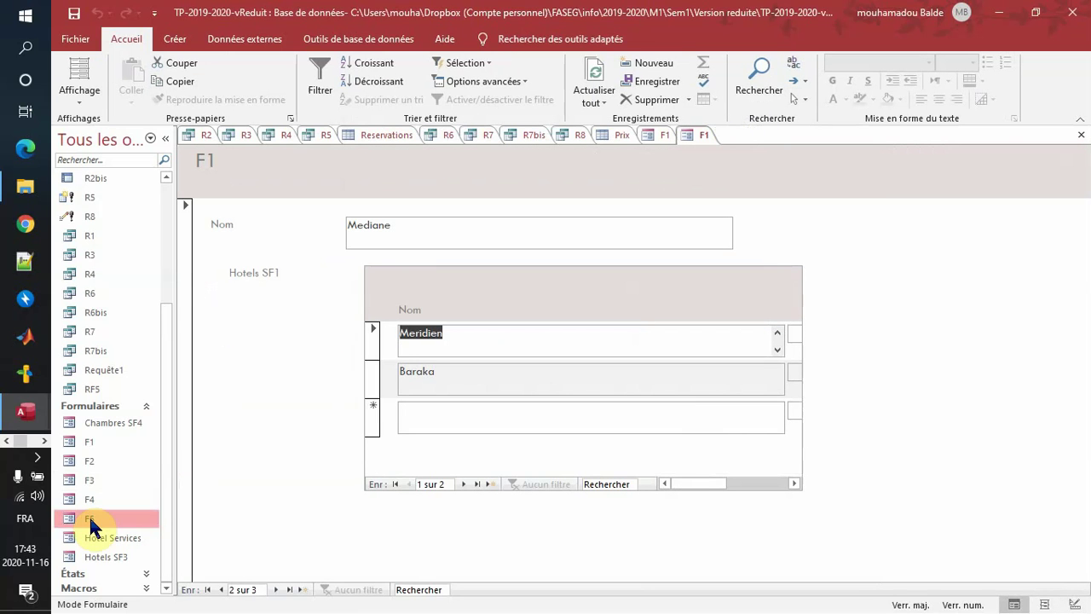
right_click(91, 520)
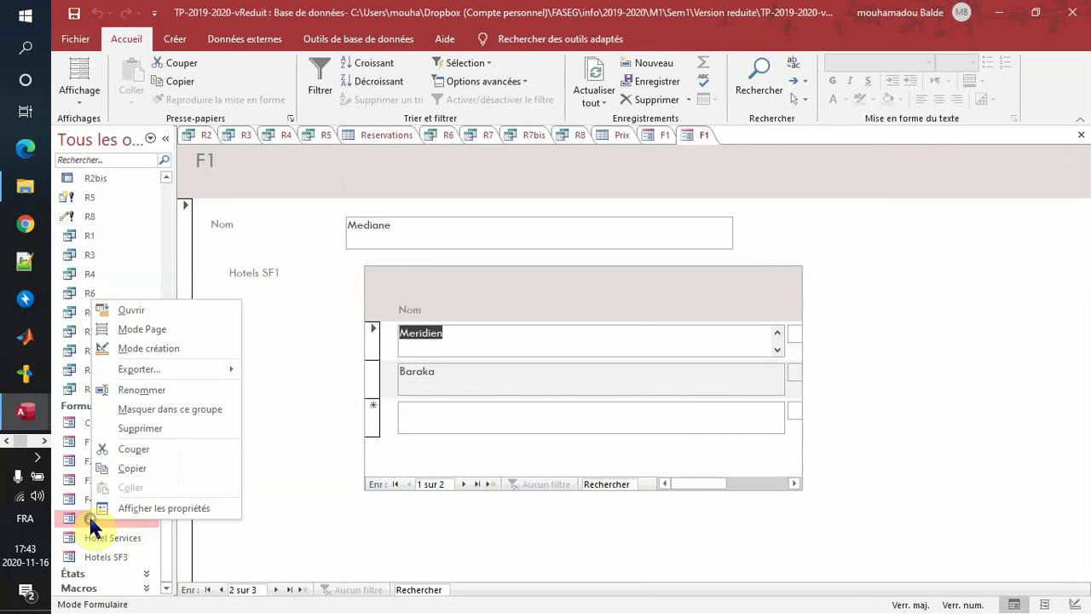
left_click(198, 346)
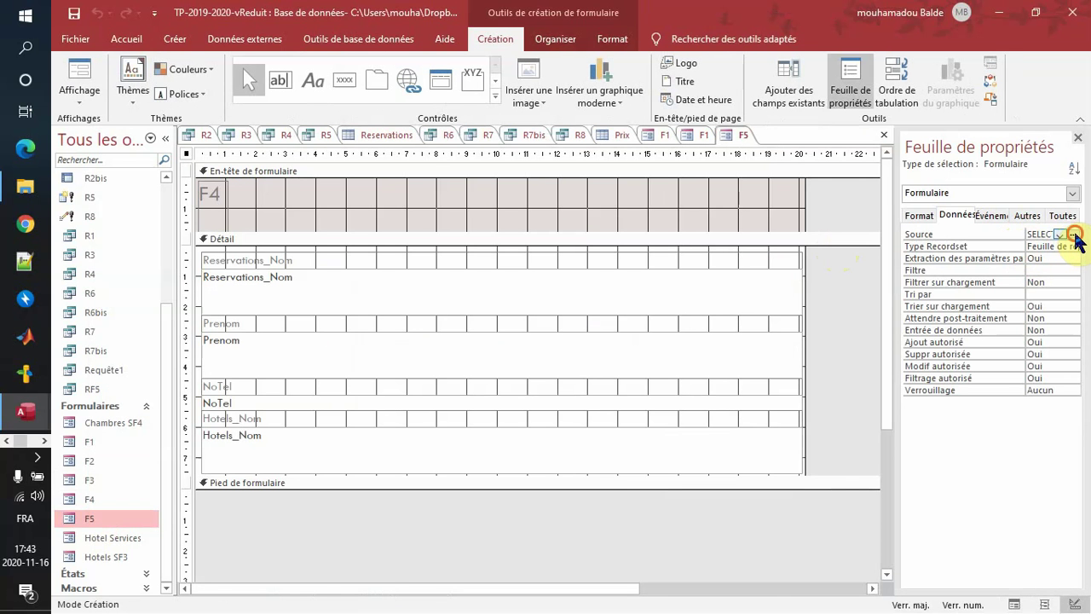
Examine the query behind form F5's record source in the query builder, then close the builder.
left_click(1074, 235)
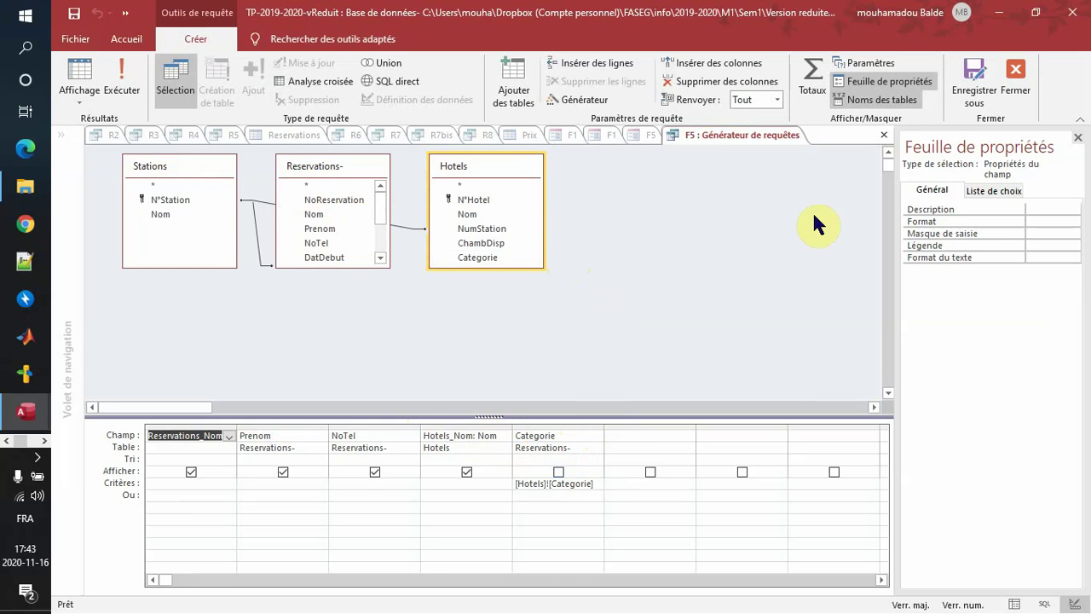
left_click(1016, 75)
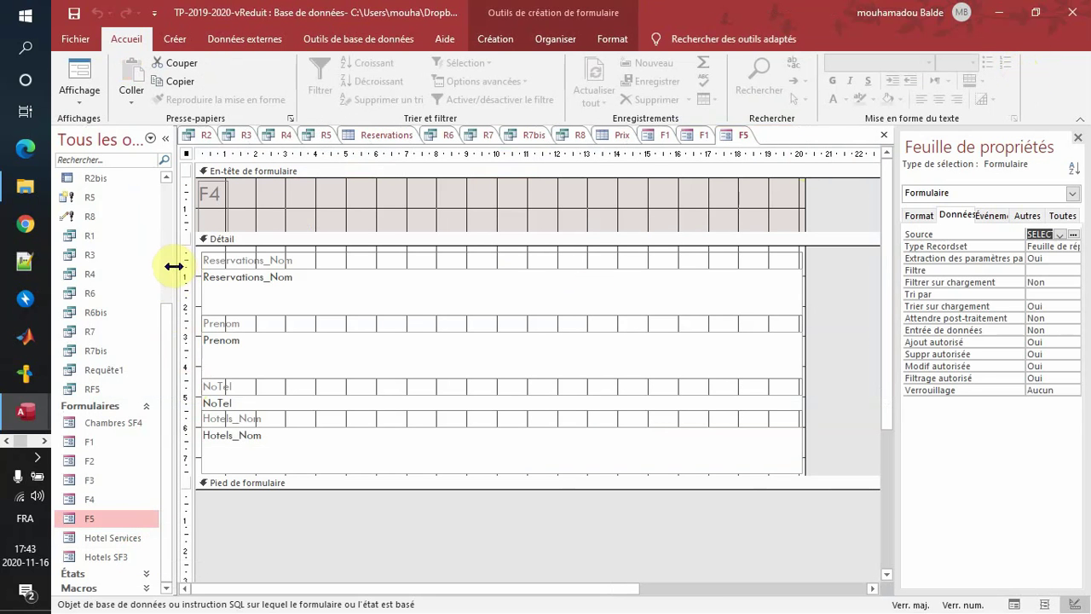
left_click_drag(167, 320, 173, 359)
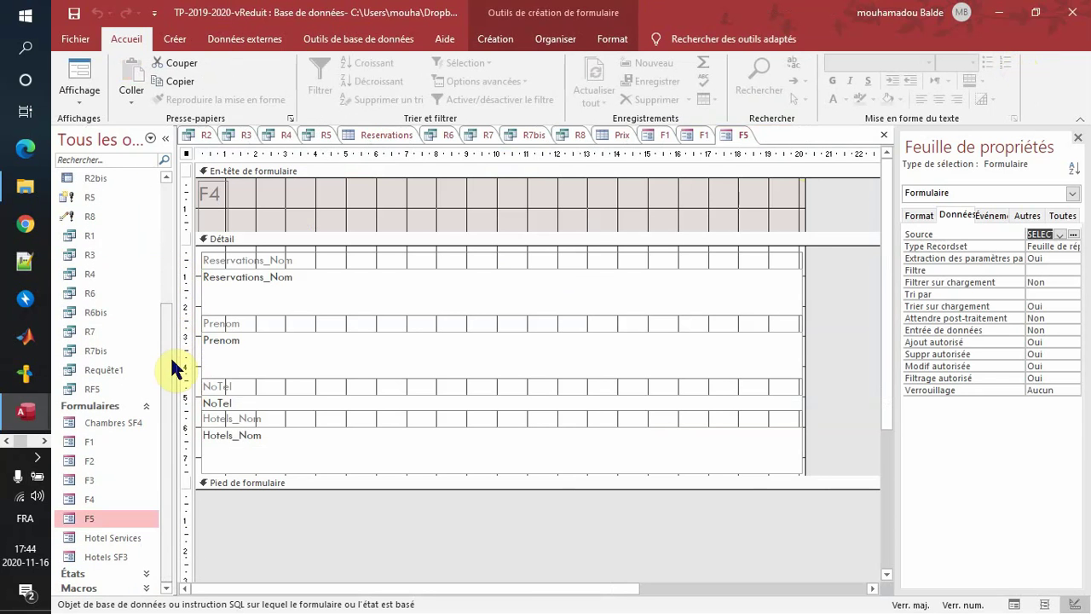
Switch to the exercise PDF in Foxit Reader, read form question 5, and return to the TP-2019-2020-vReduit database in Access.
key("alt+Tab")
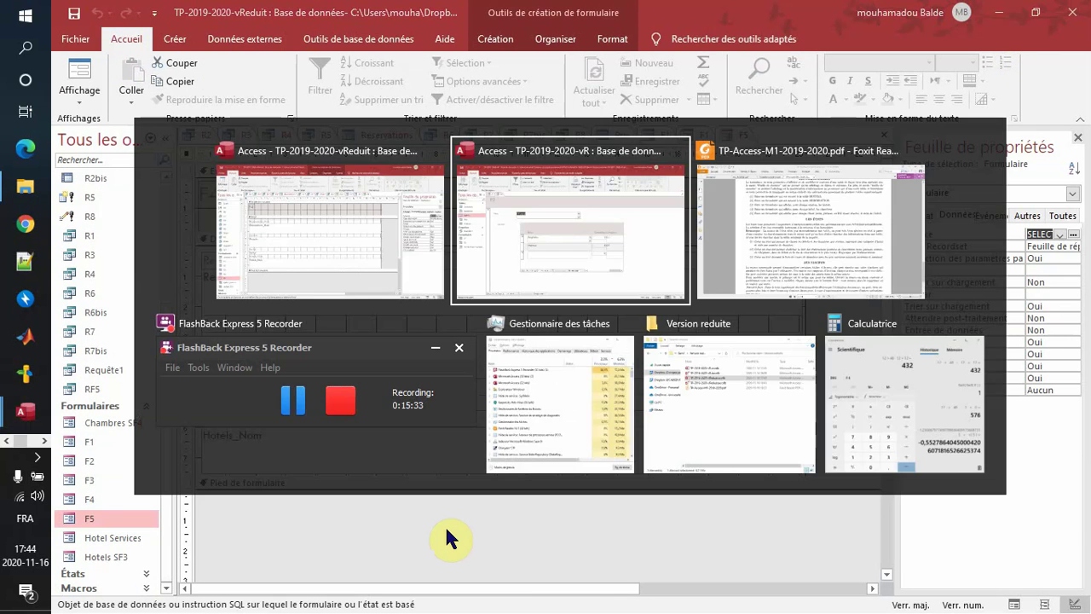
key("alt+Tab")
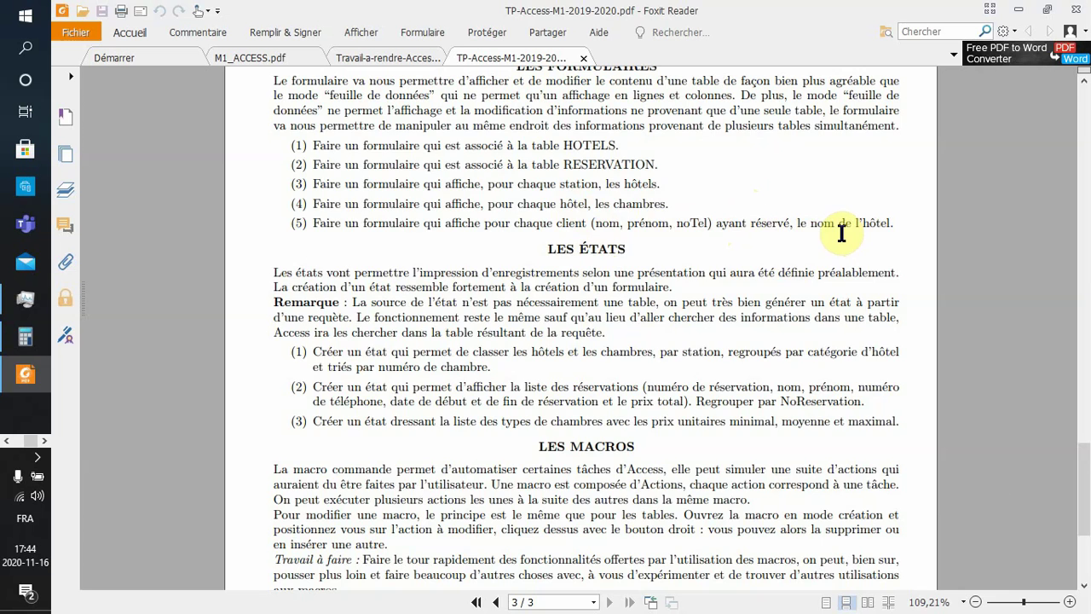
key("alt+Tab")
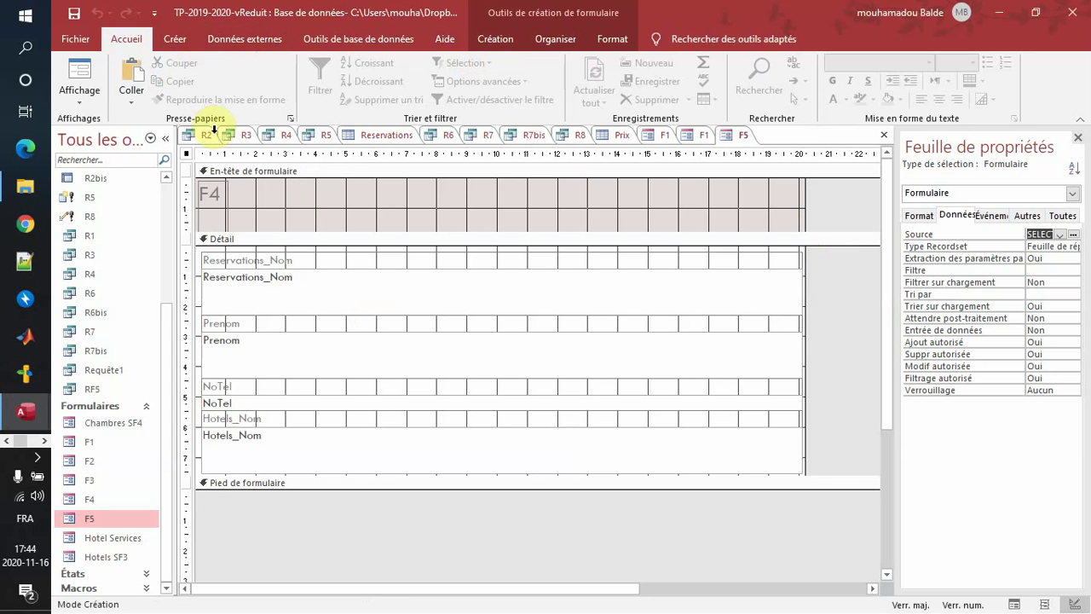
Start the Form Wizard and add the Nom, Prenom and NoTel fields from the Reservations table.
left_click(172, 40)
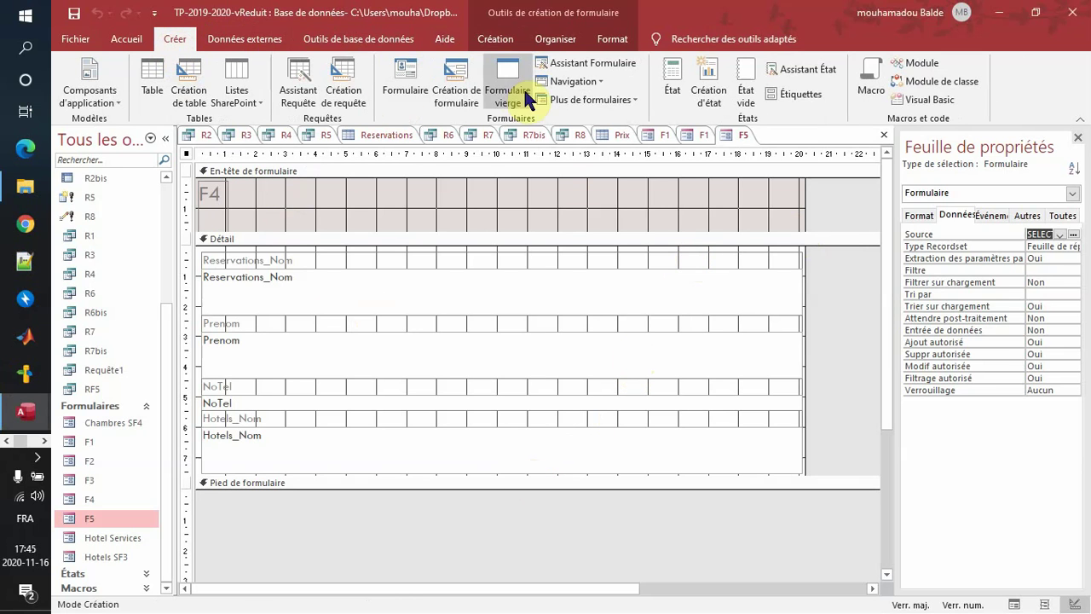
left_click(559, 66)
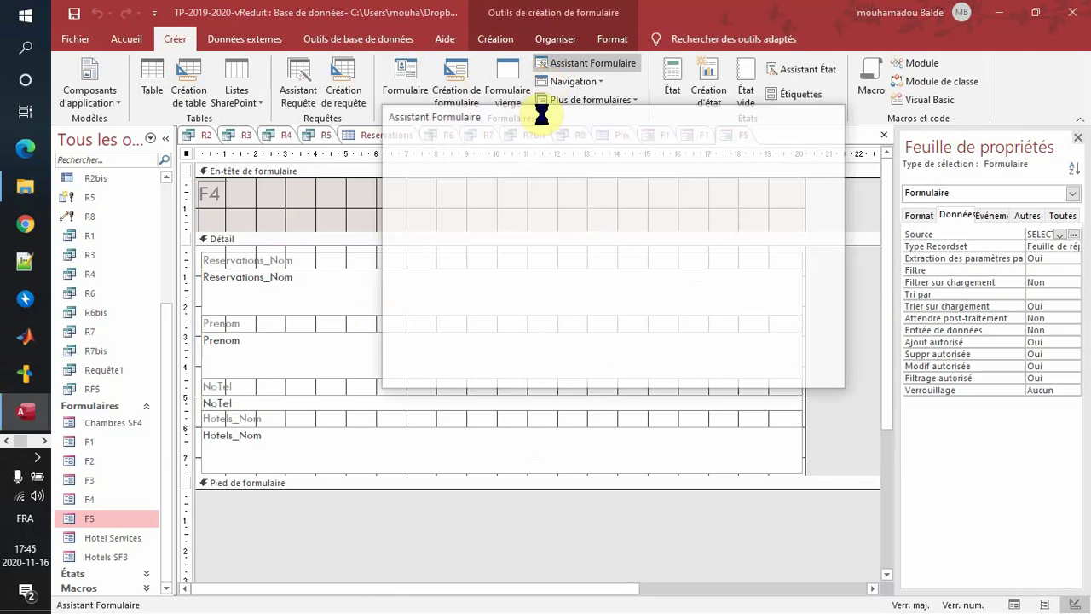
left_click(602, 220)
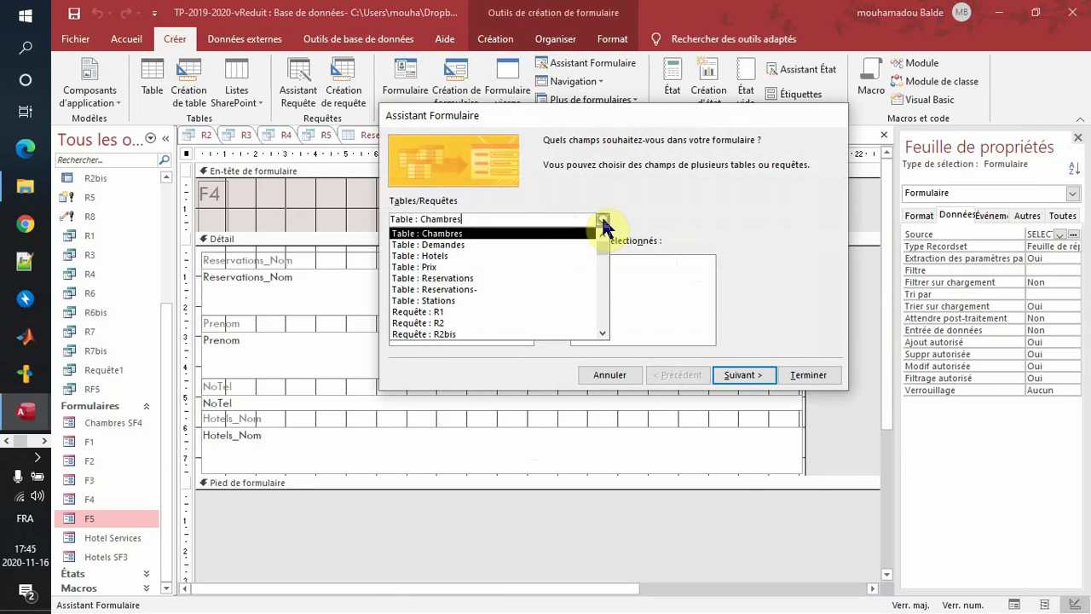
left_click(529, 288)
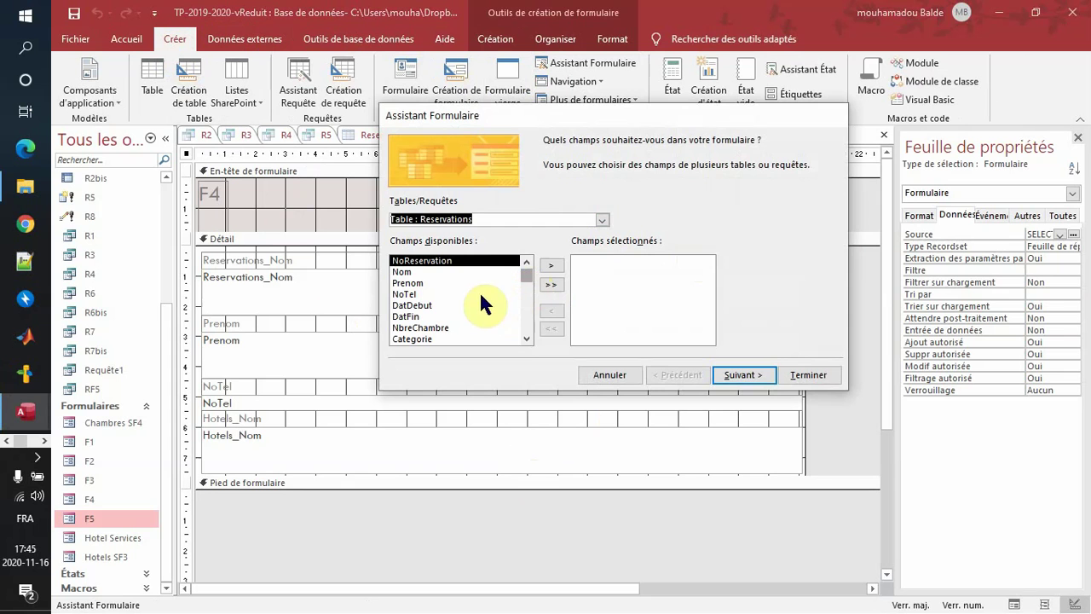
left_click(422, 271)
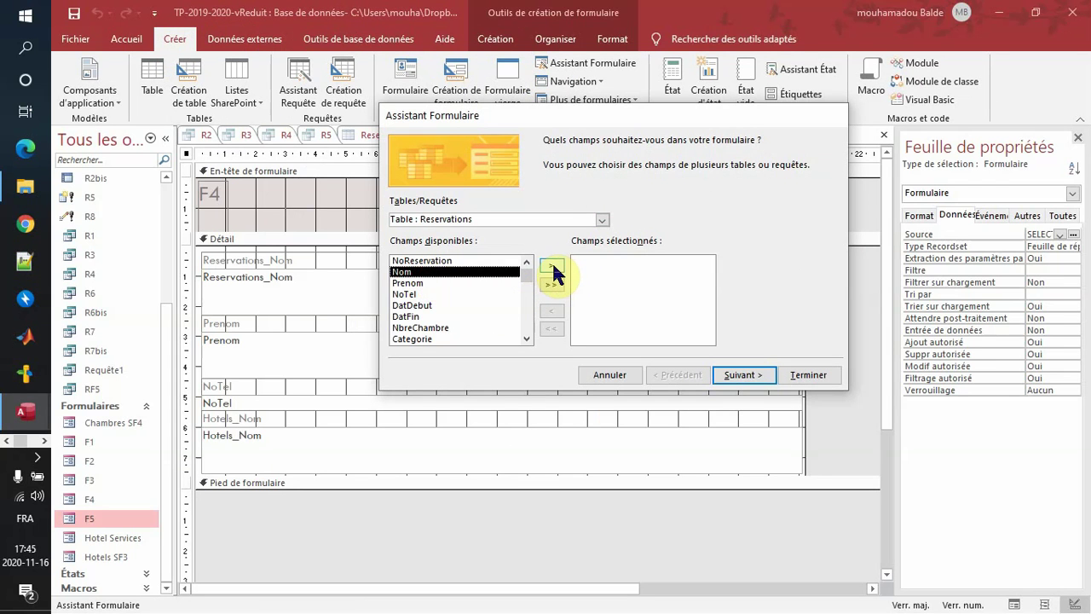
left_click(551, 265)
left_click(551, 265)
left_click(554, 269)
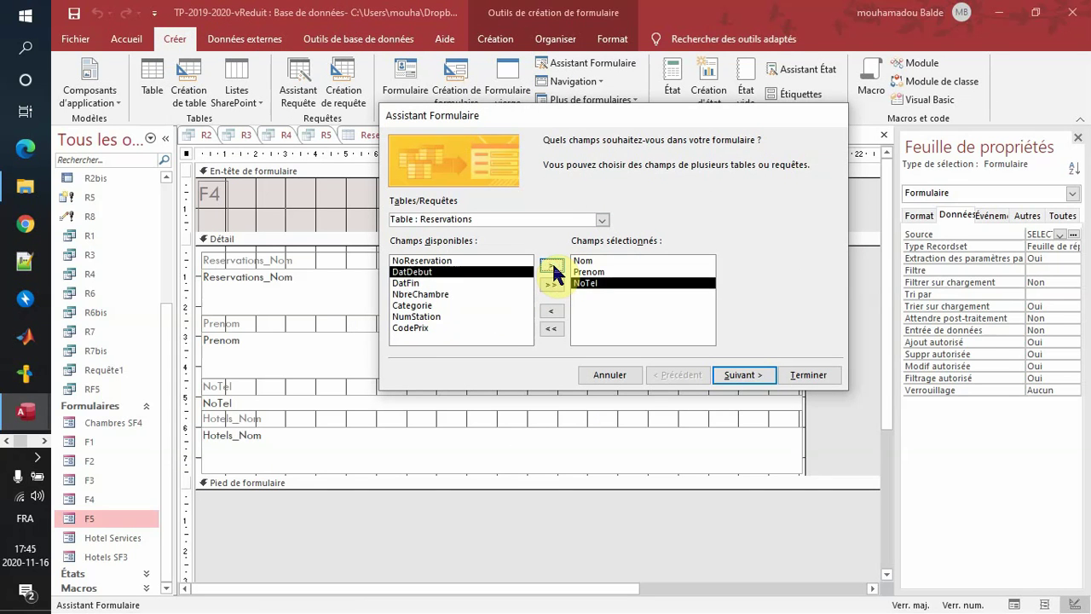
Add the Nom field from the Hotels table to the wizard's selected fields.
left_click(603, 218)
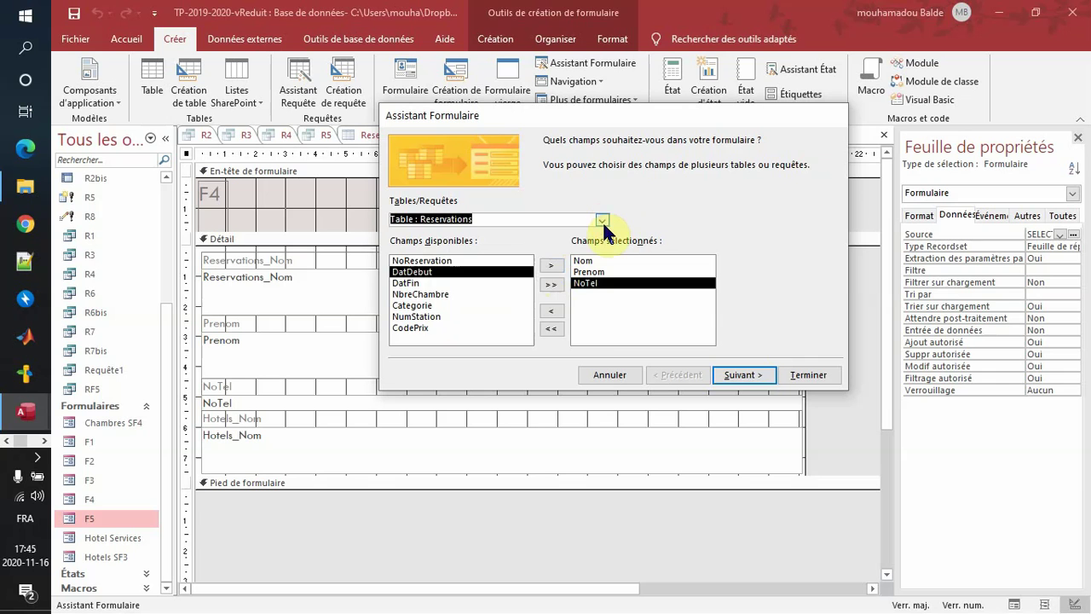
left_click(604, 220)
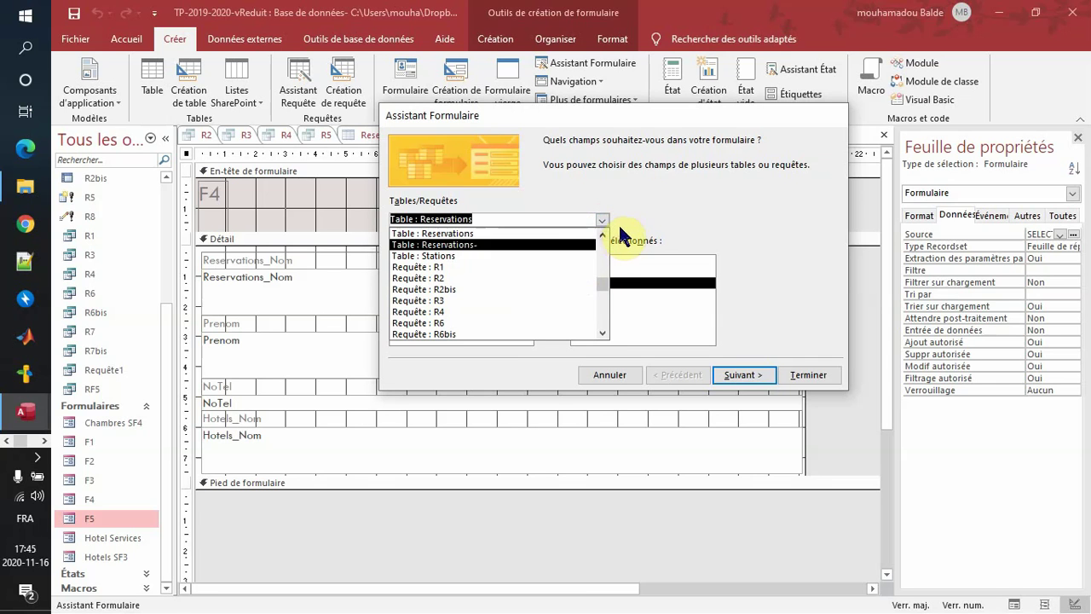
scroll(604, 251, "up", 2)
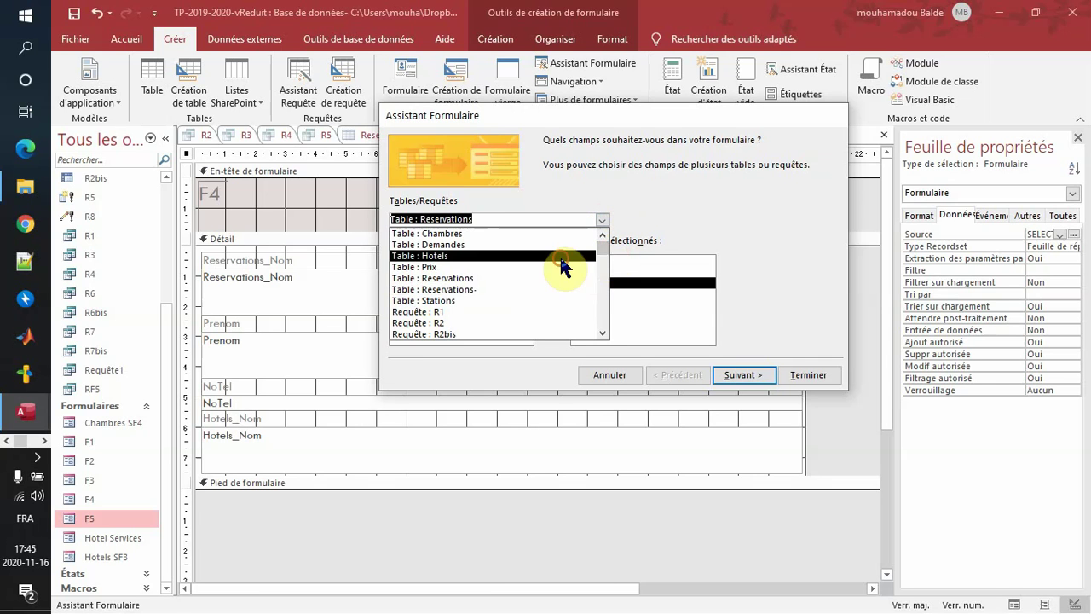
left_click(595, 254)
left_click(514, 273)
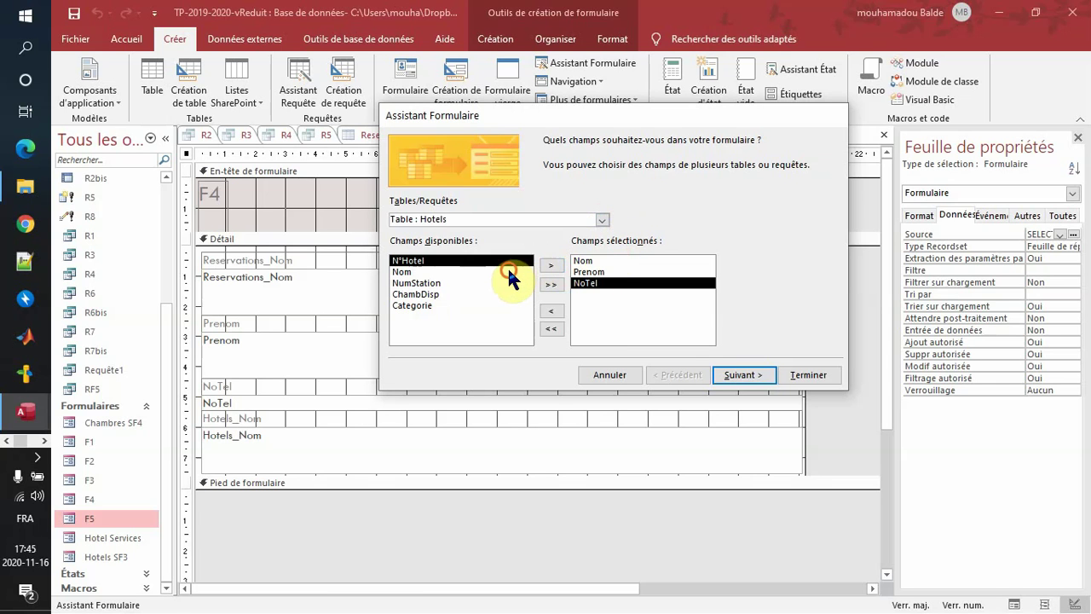
left_click(551, 269)
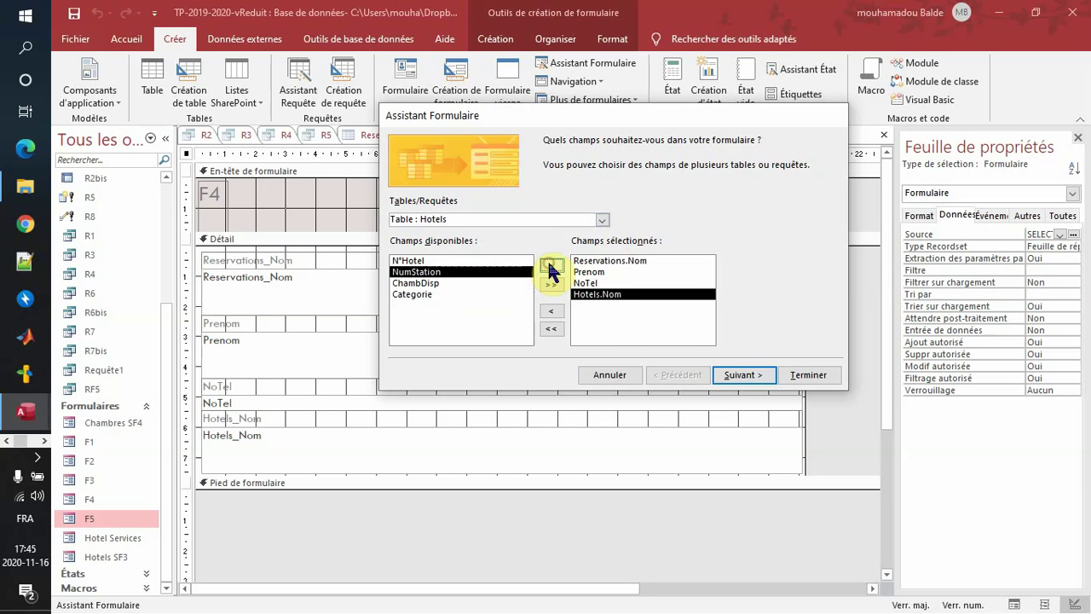
Try to continue the Form Wizard, accept modifying the system relationships, and dismiss the table list without adding any table.
left_click(740, 375)
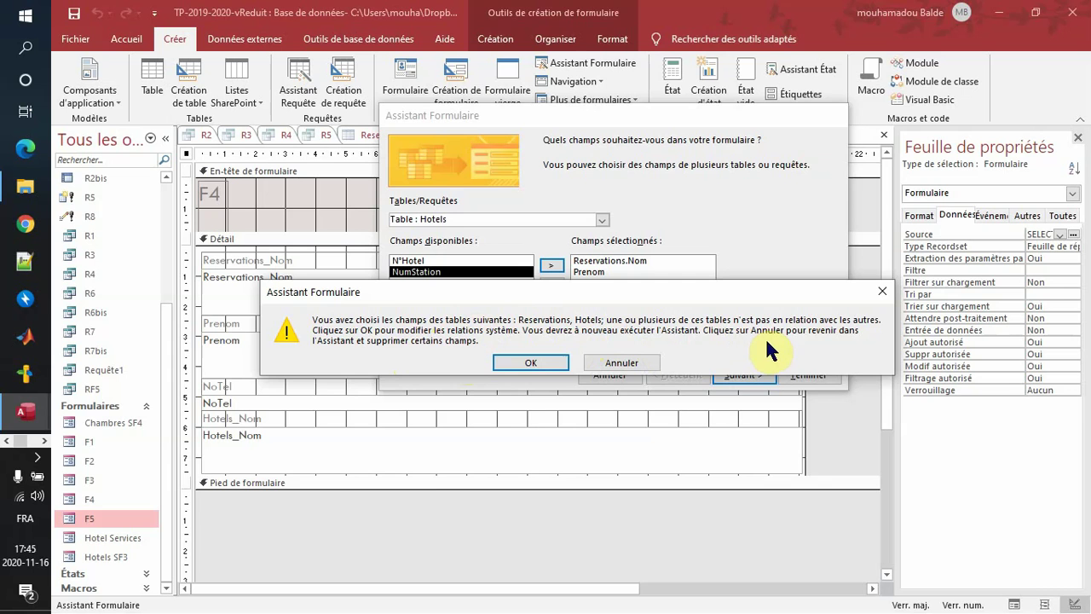
left_click(530, 364)
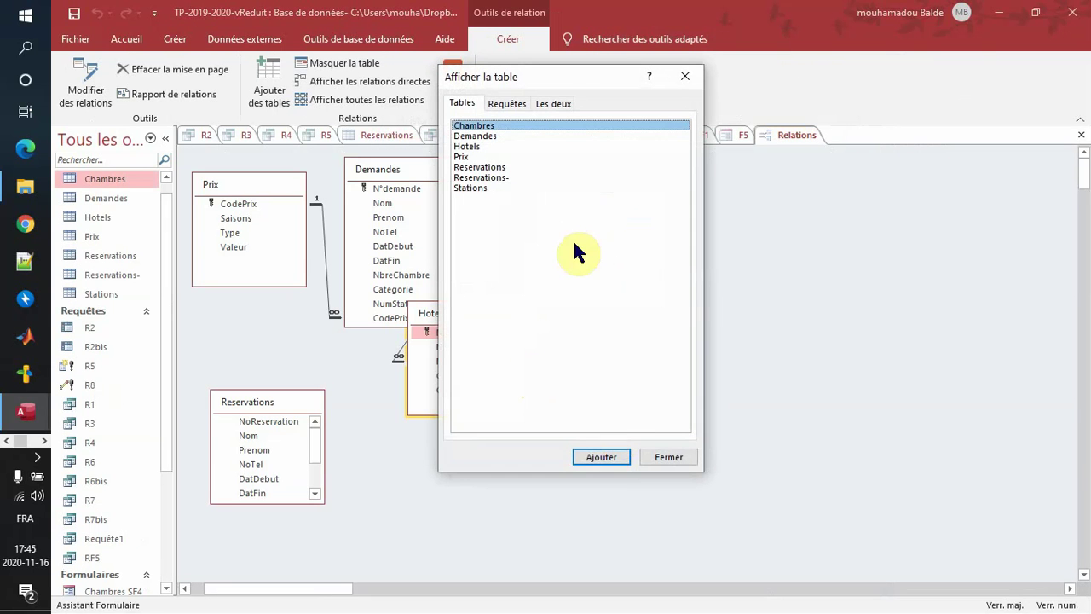
left_click_drag(560, 77, 820, 136)
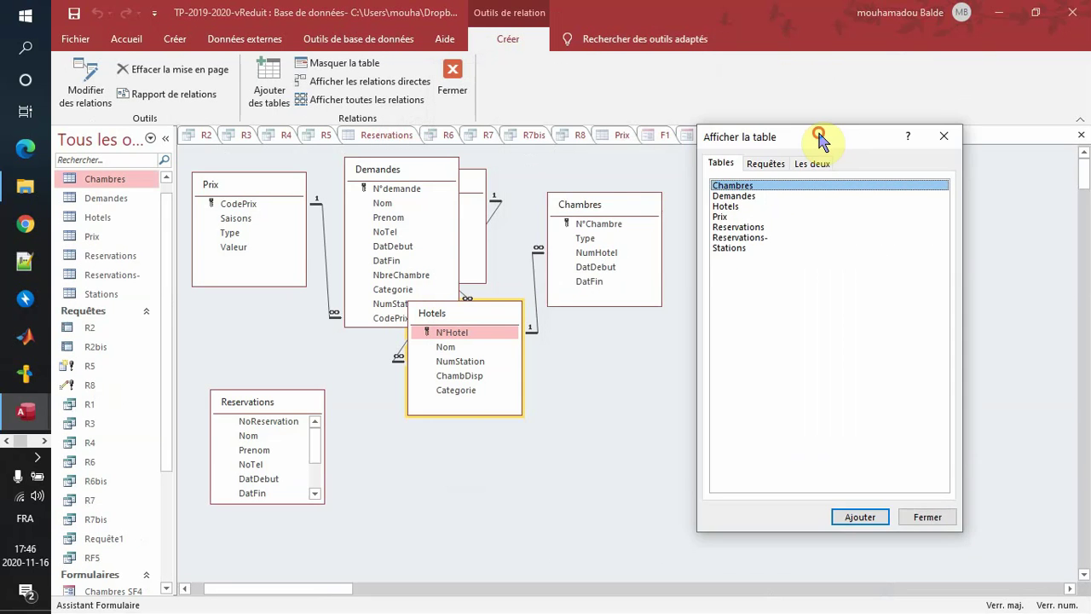
left_click(930, 522)
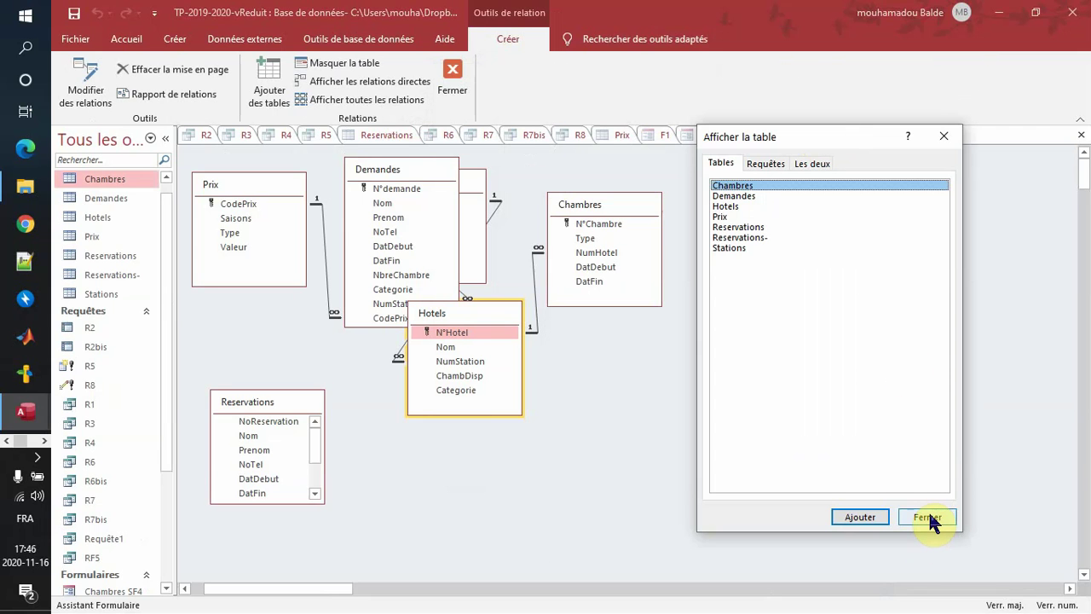
left_click(927, 518)
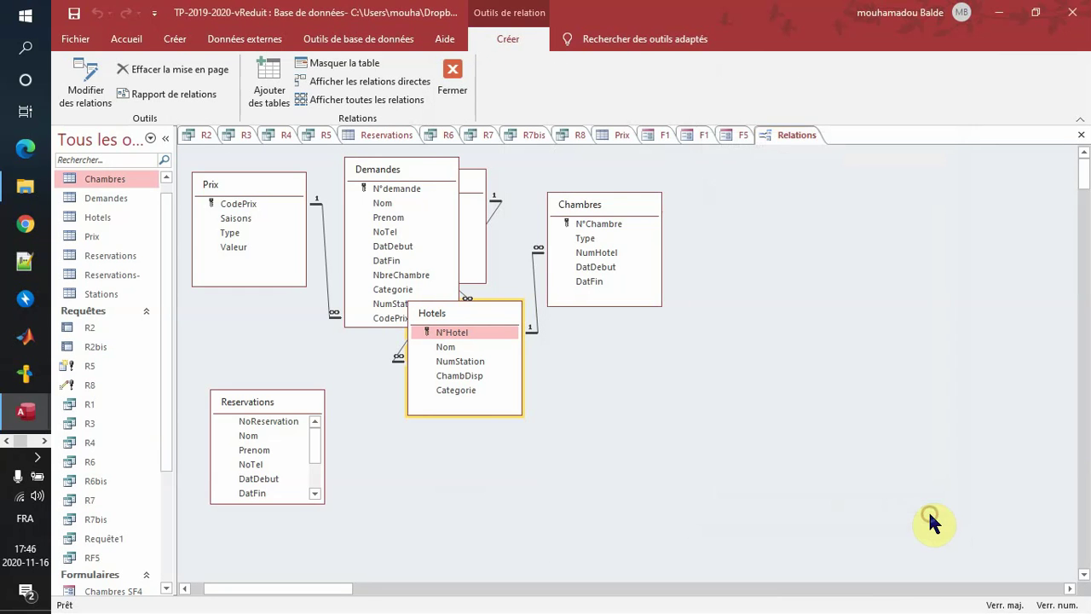
Rearrange the Demandes, Chambres, Hotels and Reservations tables in the relationships diagram so that none overlap.
left_click_drag(419, 168, 646, 324)
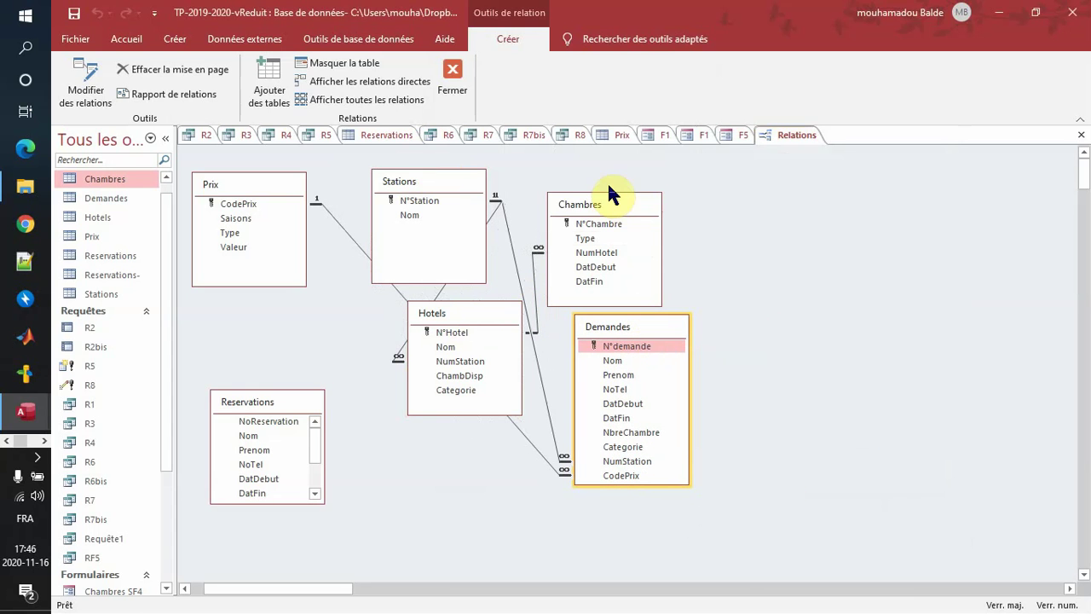
left_click(611, 215)
left_click_drag(613, 220, 906, 196)
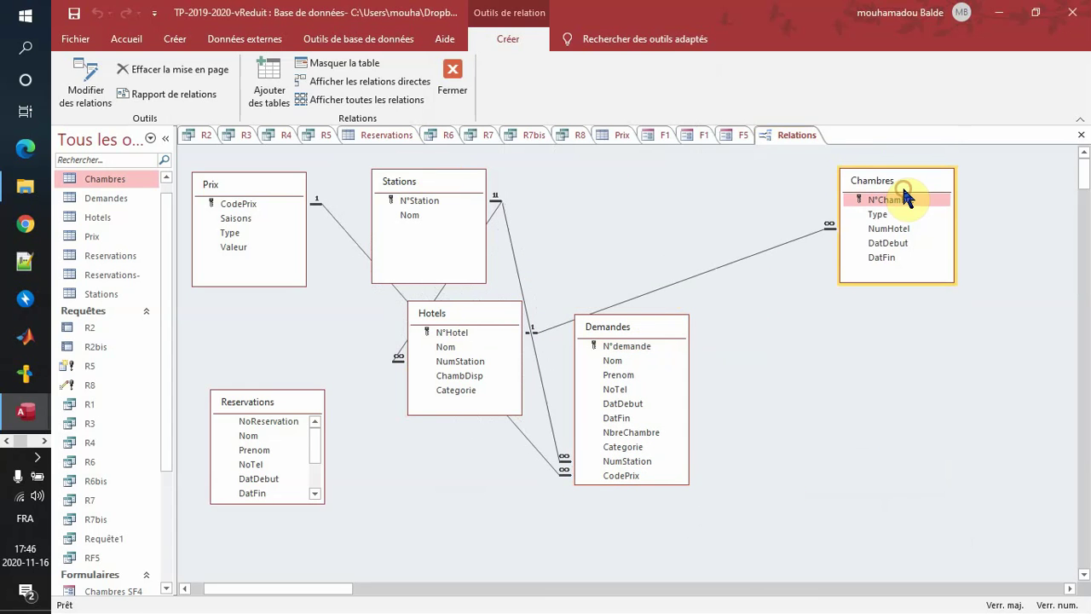
left_click_drag(478, 316, 655, 183)
left_click_drag(271, 396, 342, 347)
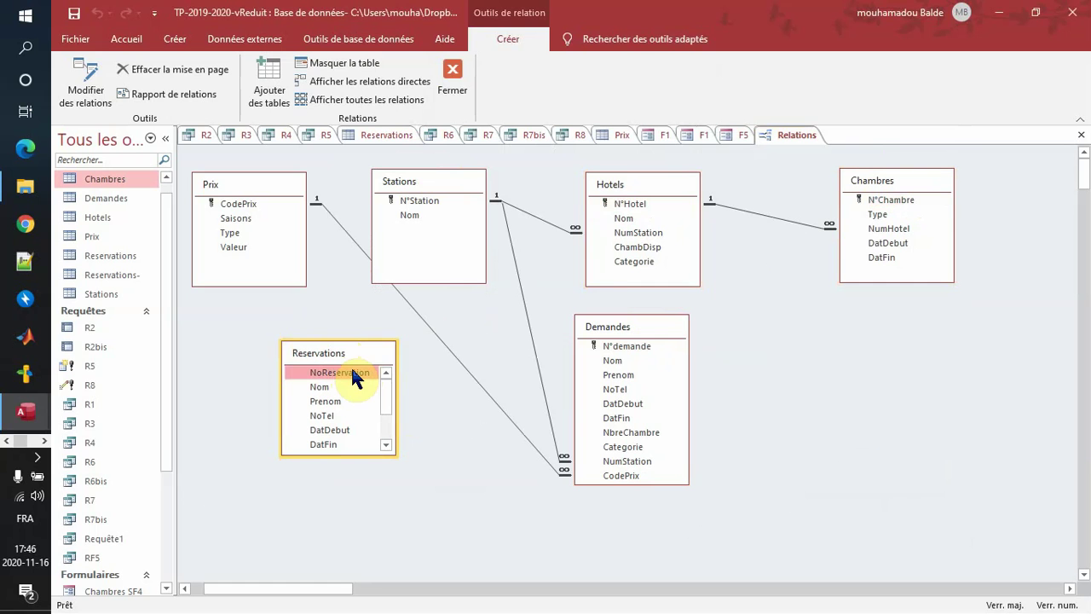
left_click_drag(352, 370, 492, 390)
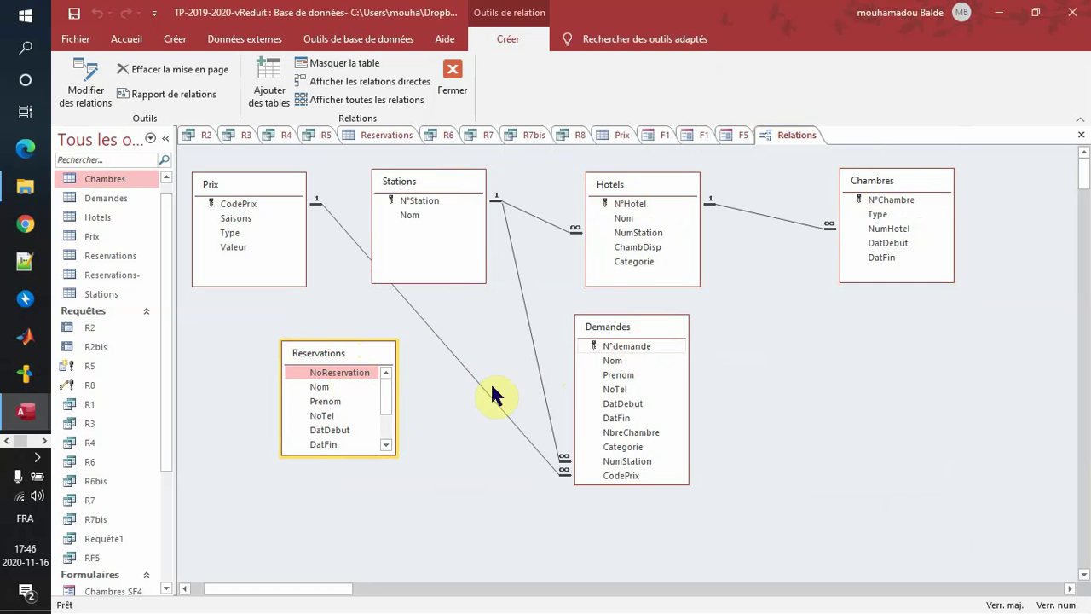
Move the Reservations table below the Prix table in the relationships diagram and review its field list back to NoReservation.
left_click(384, 433)
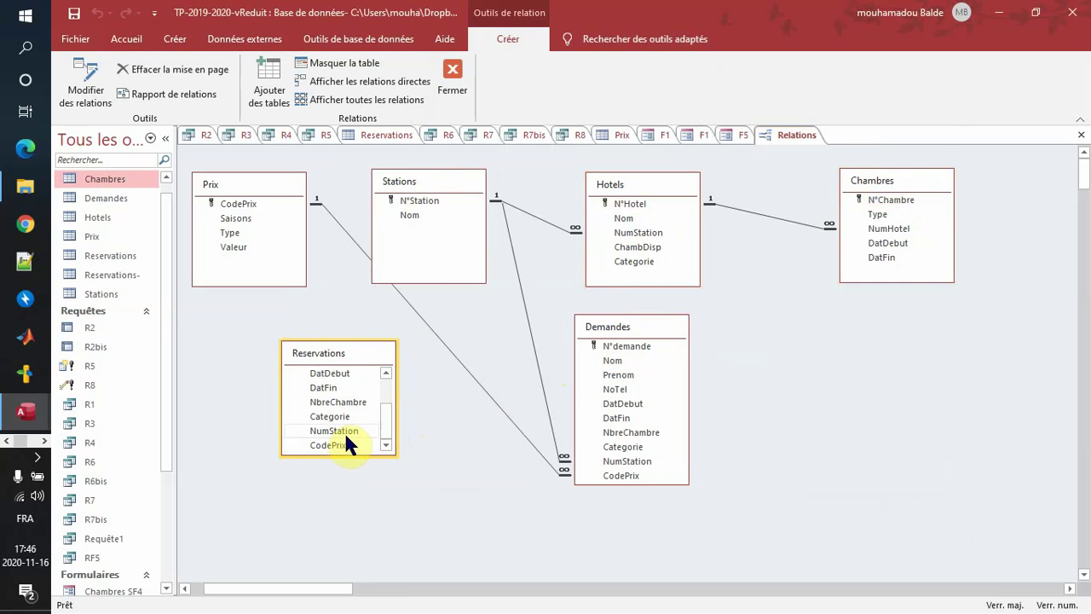
left_click_drag(347, 356, 311, 356)
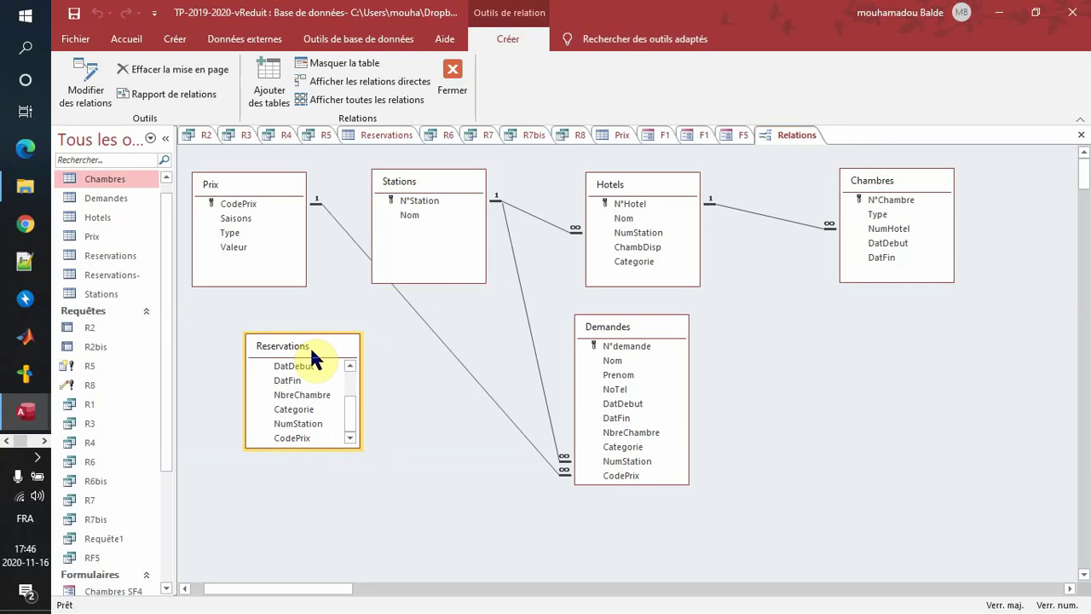
left_click_drag(311, 356, 299, 344)
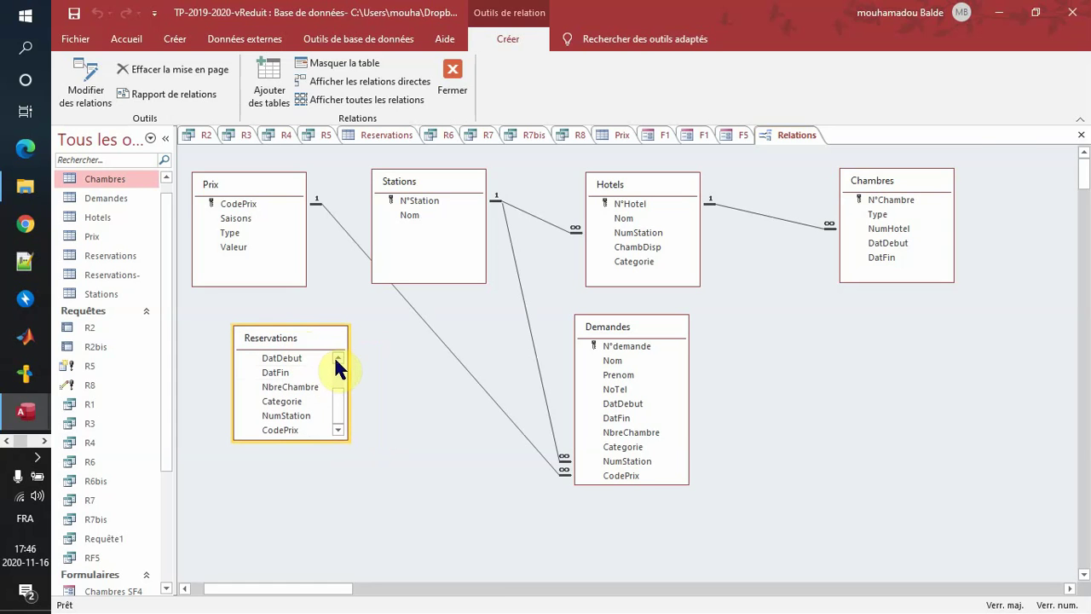
left_click(338, 358)
left_click(337, 358)
left_click(337, 358)
left_click(338, 357)
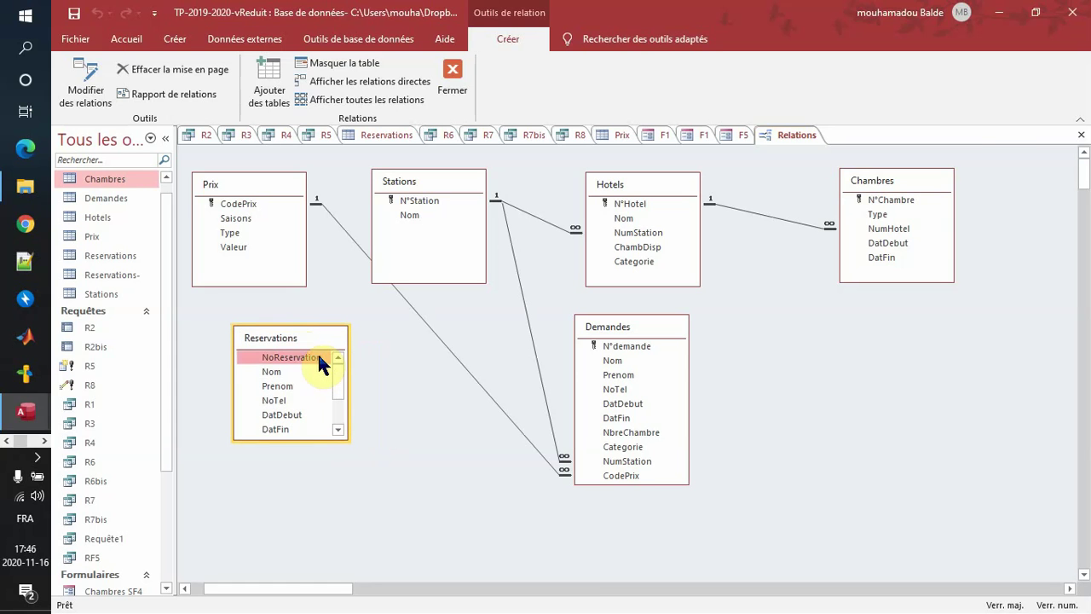
Relate N°demande of Demandes to NoReservation of Reservations without referential integrity, and save the relationships.
left_click_drag(645, 348, 325, 356)
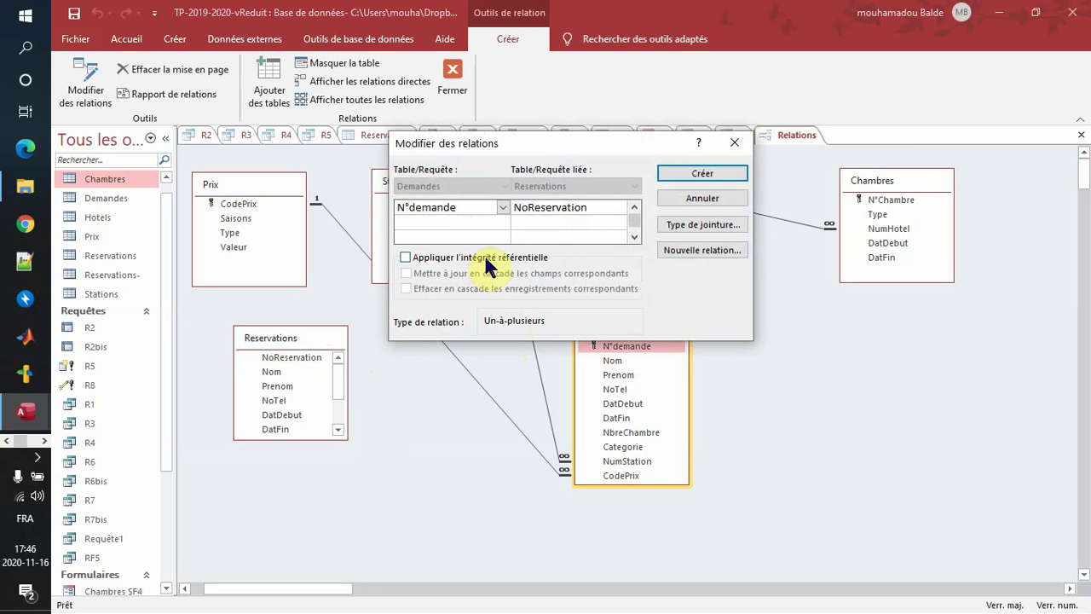
left_click(699, 173)
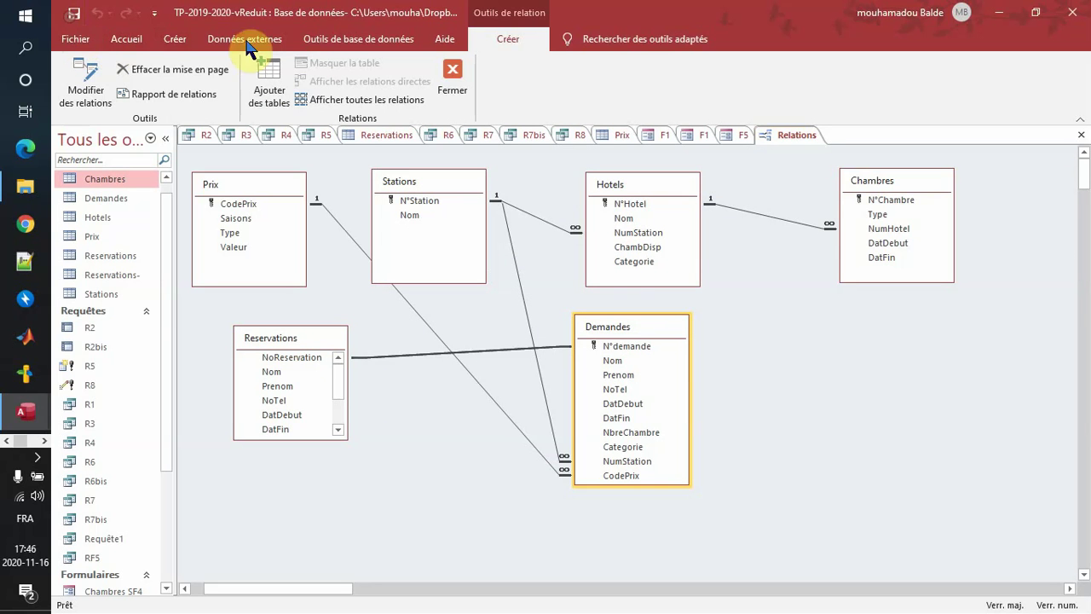
right_click(775, 139)
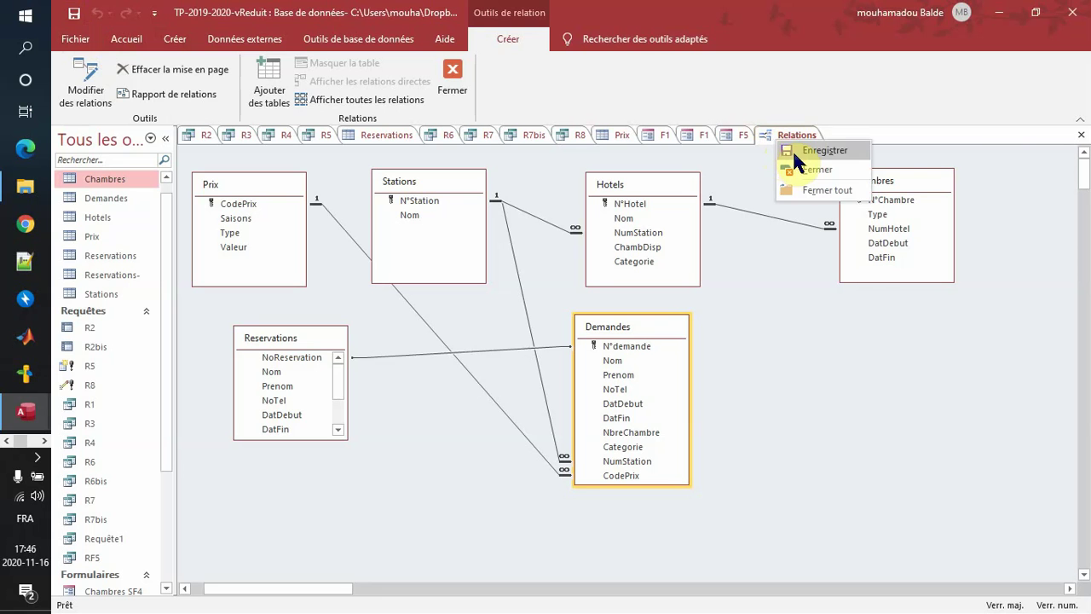
left_click(793, 150)
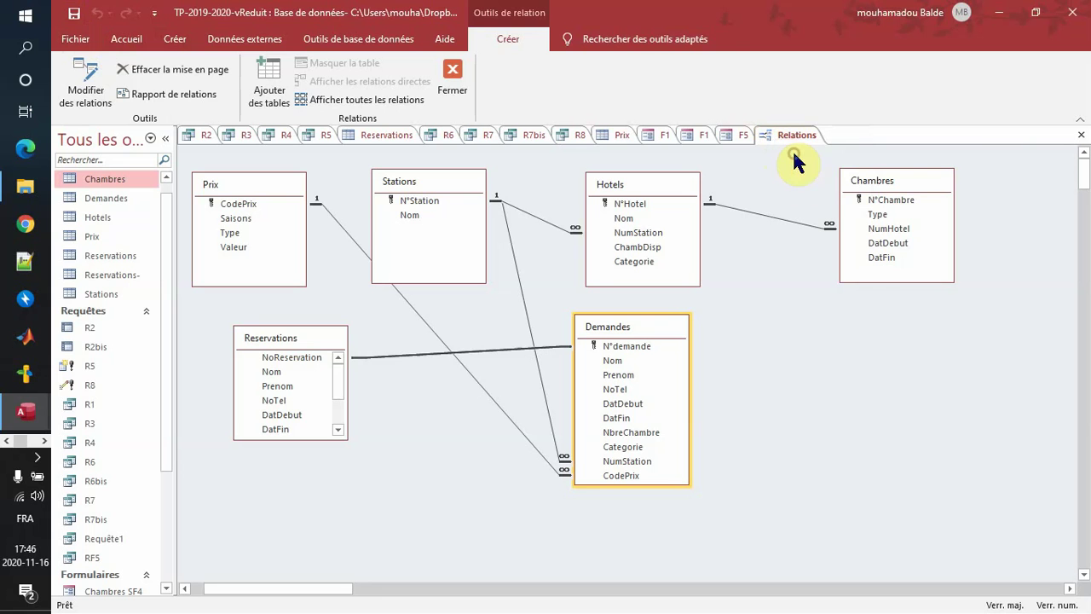
Start the Form Wizard and select the Nom, Prenom and NoTel fields from the Reservations table.
left_click(175, 40)
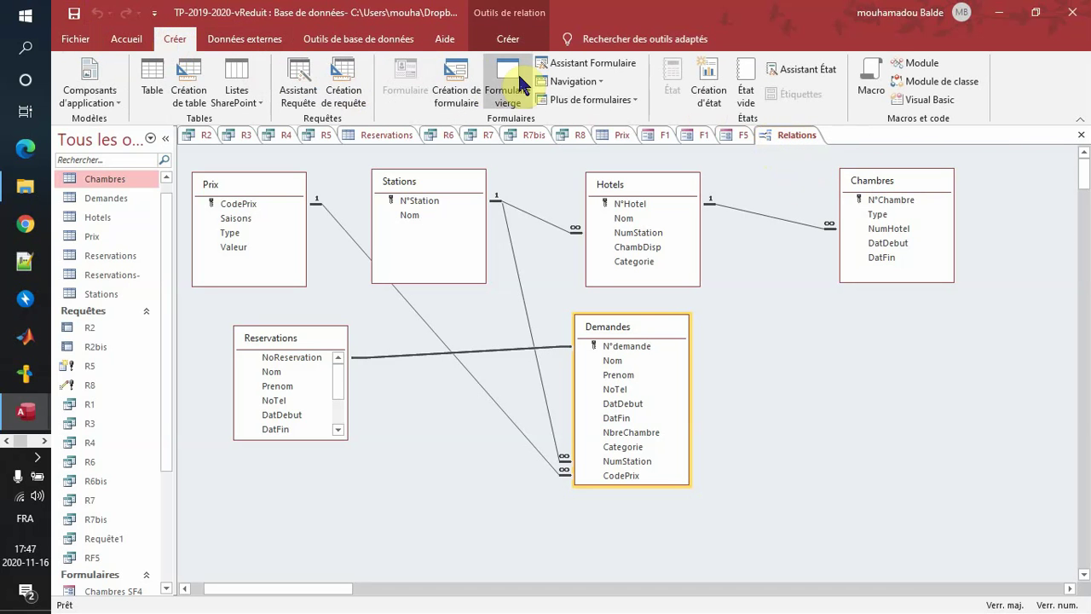
left_click(587, 63)
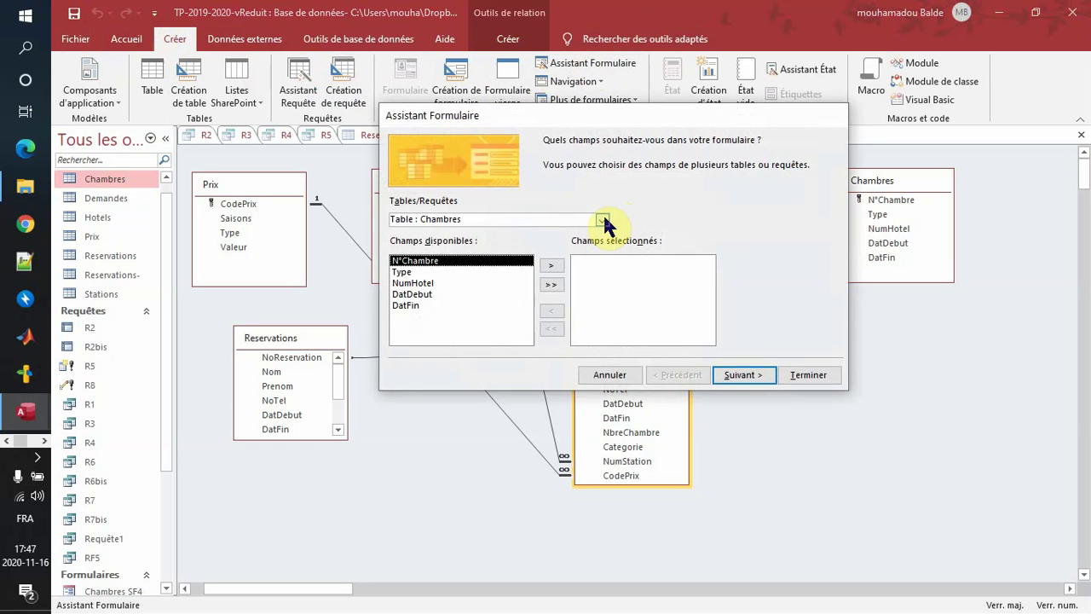
left_click(601, 220)
left_click(550, 278)
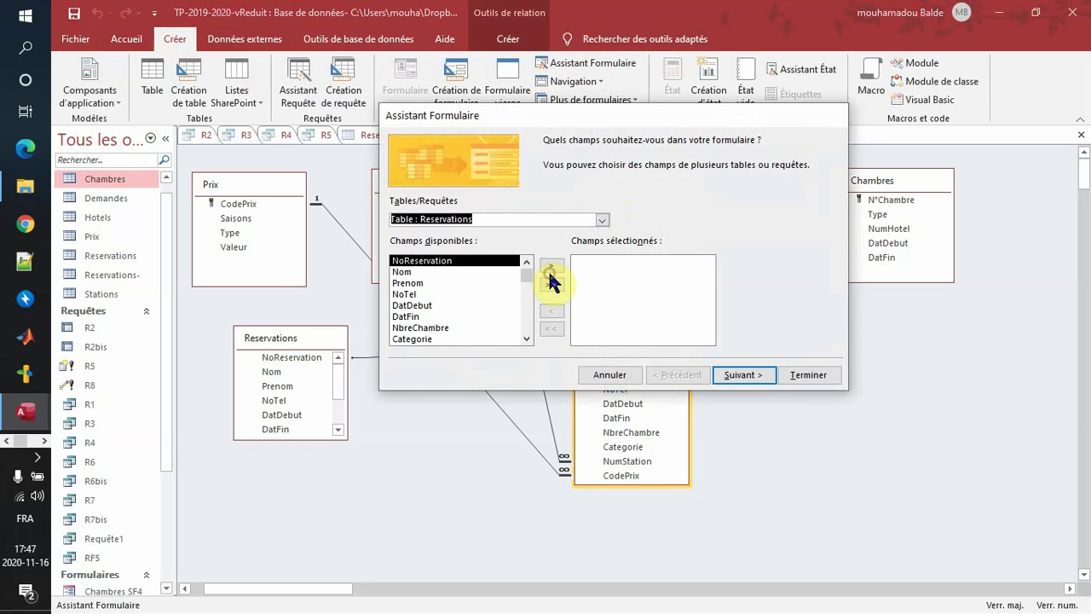
left_click(511, 284)
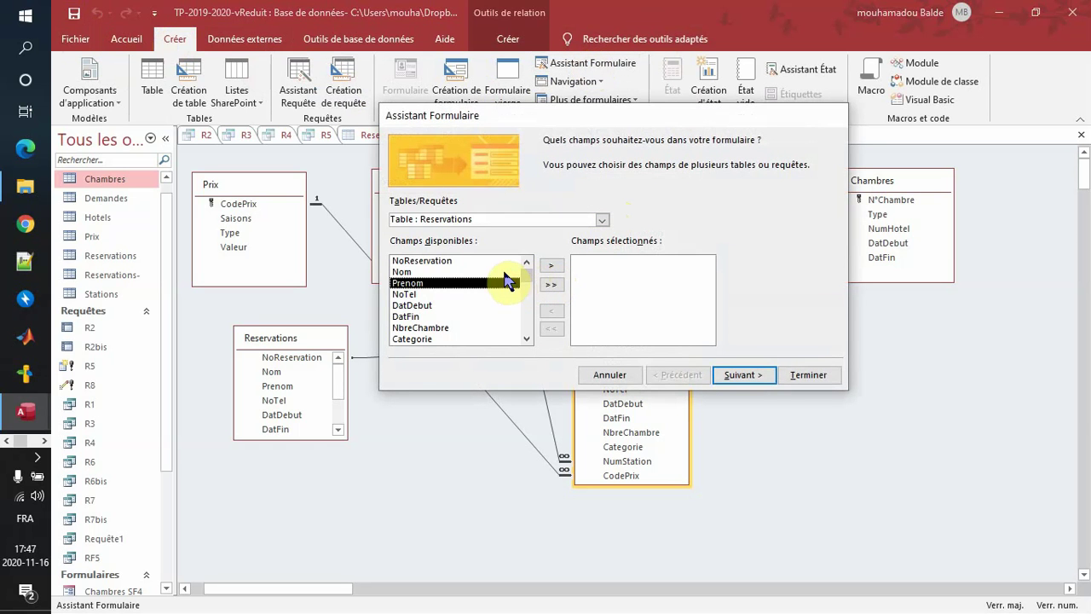
left_click(507, 271)
left_click(546, 265)
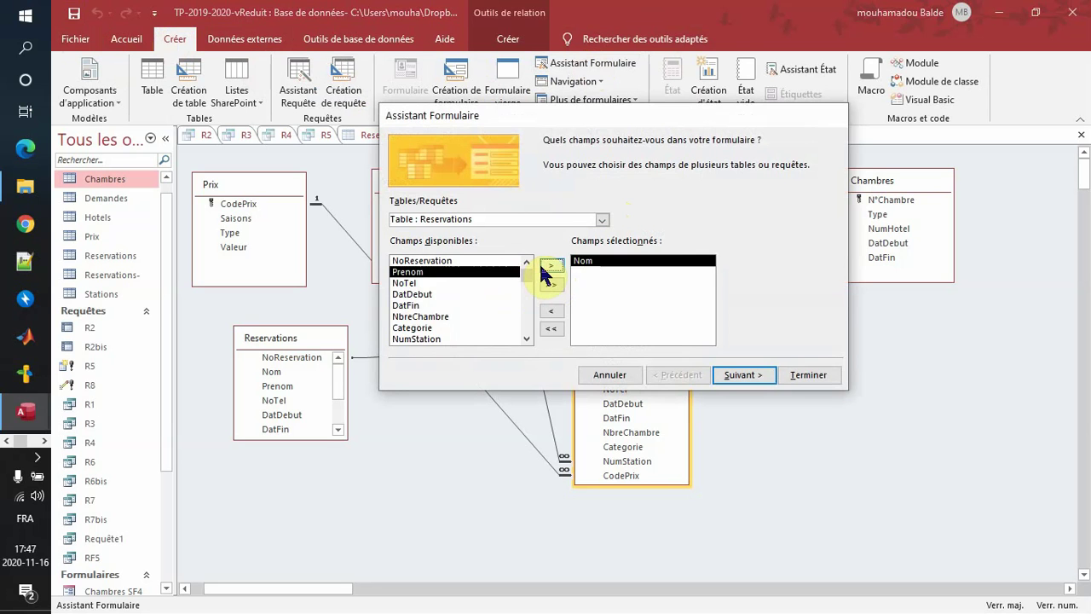
left_click(550, 265)
left_click(550, 265)
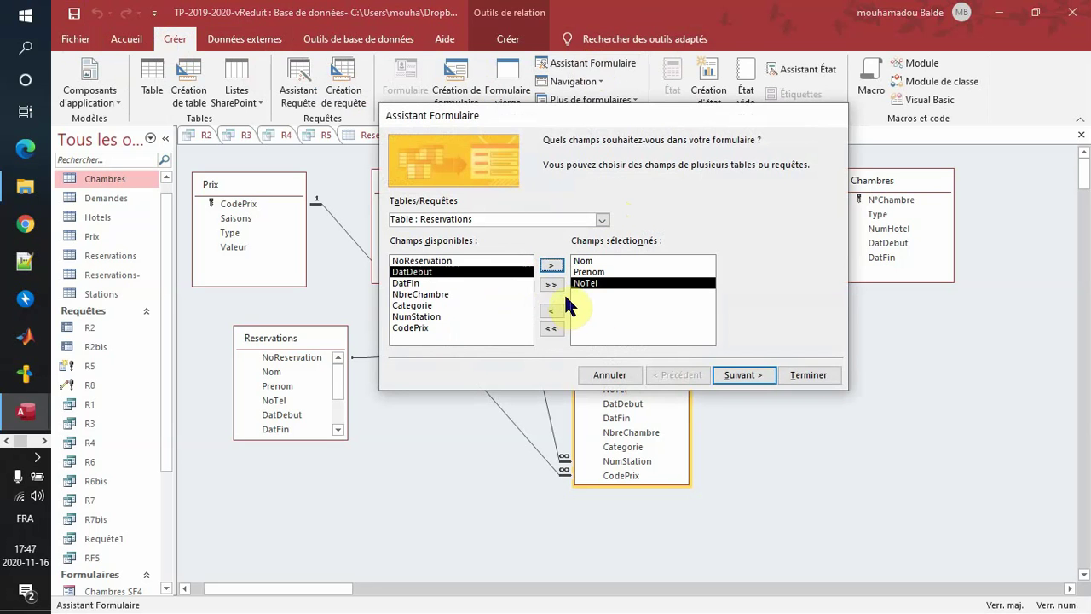
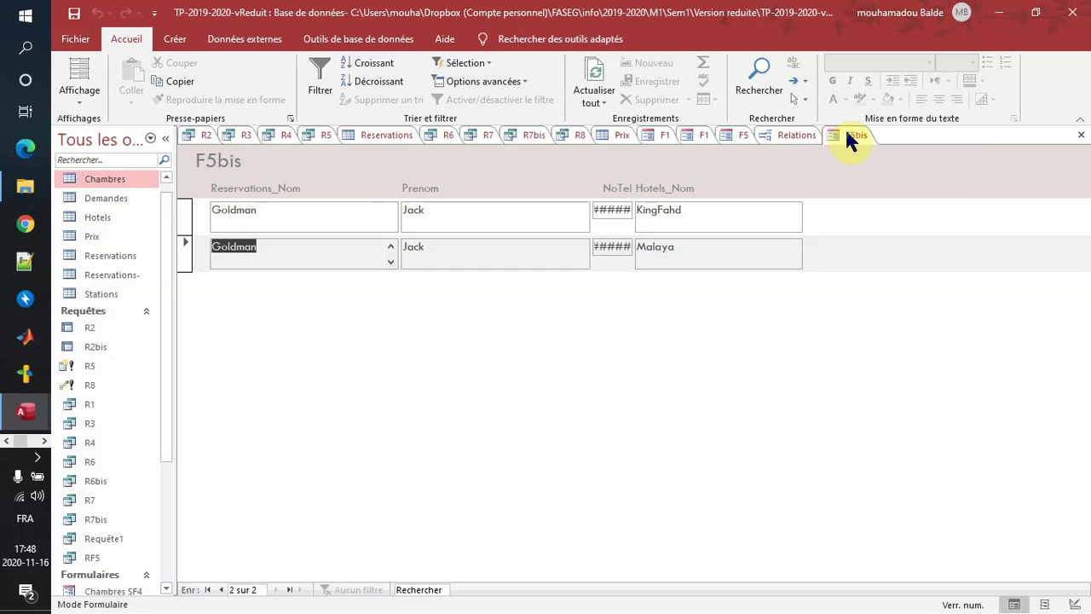
Switch the F5bis form to design view and narrow the Hotels_Nom label and text box so both start at about 16 cm.
right_click(848, 142)
left_click(705, 382)
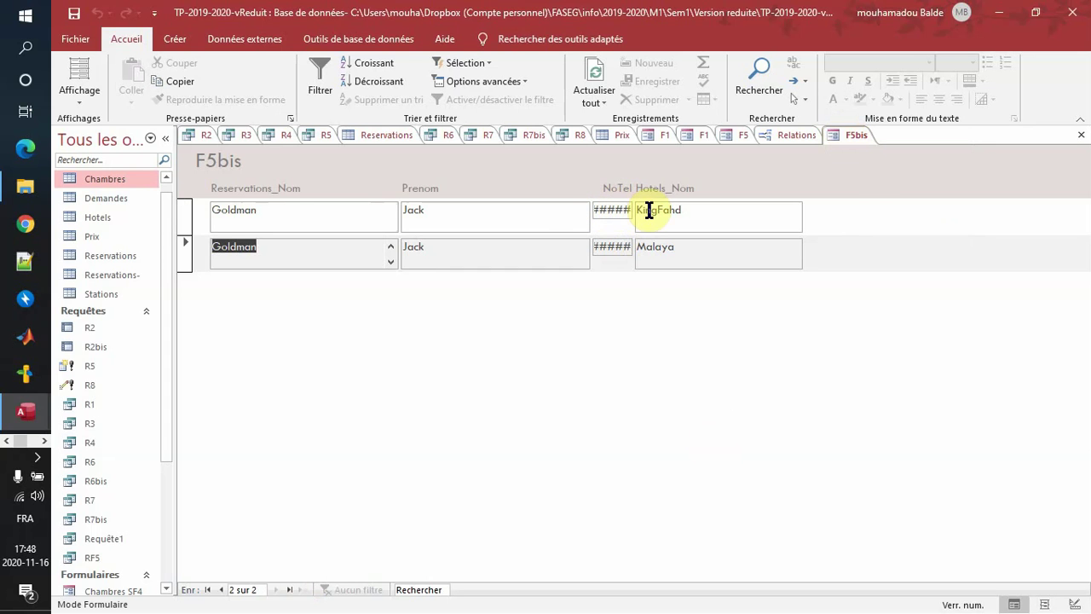
right_click(854, 134)
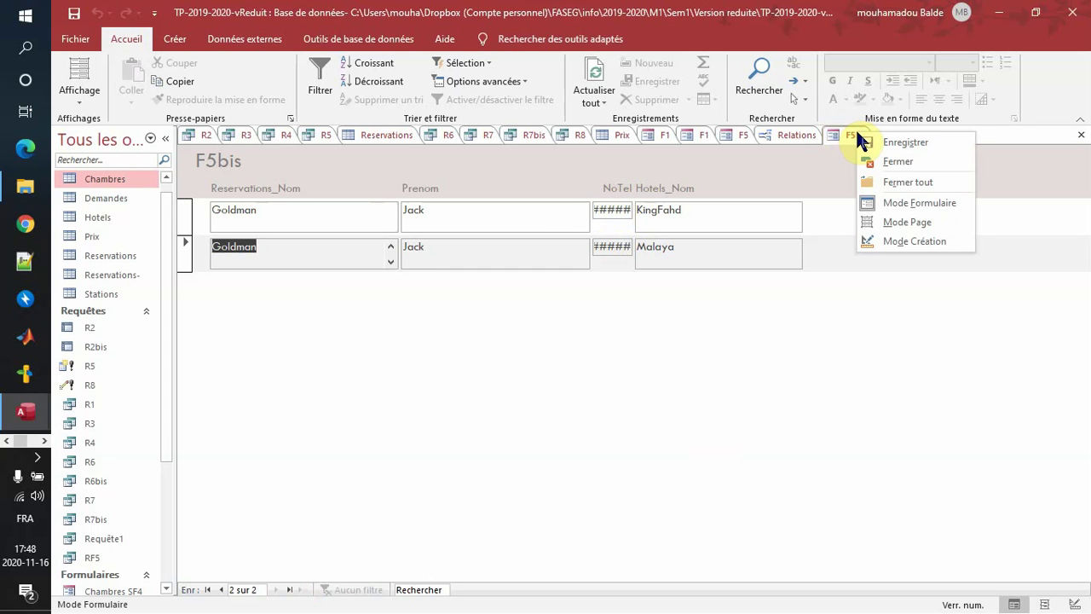
left_click(910, 242)
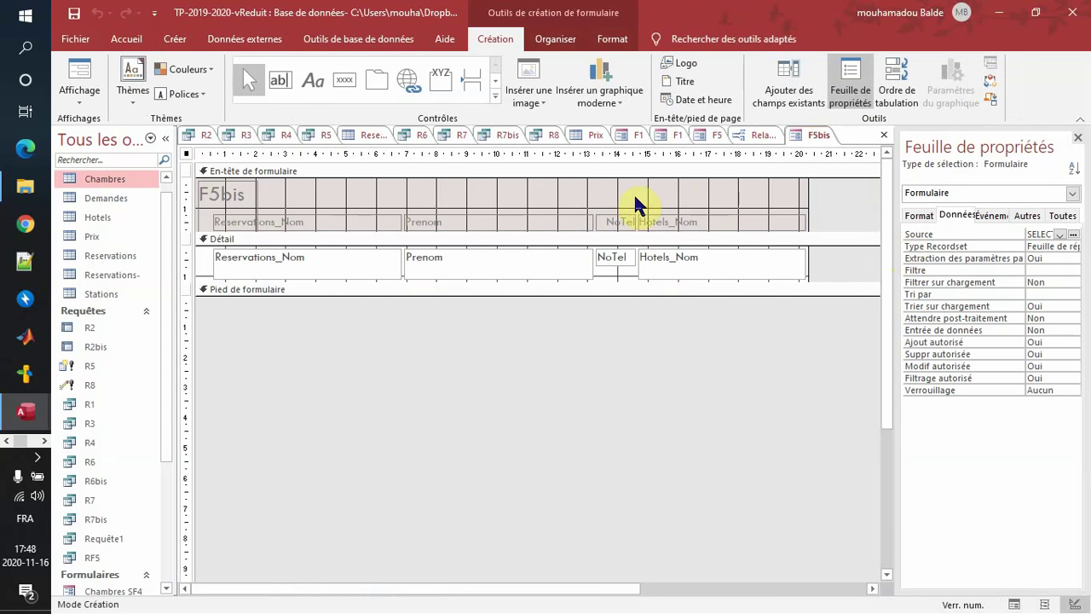
left_click(641, 223)
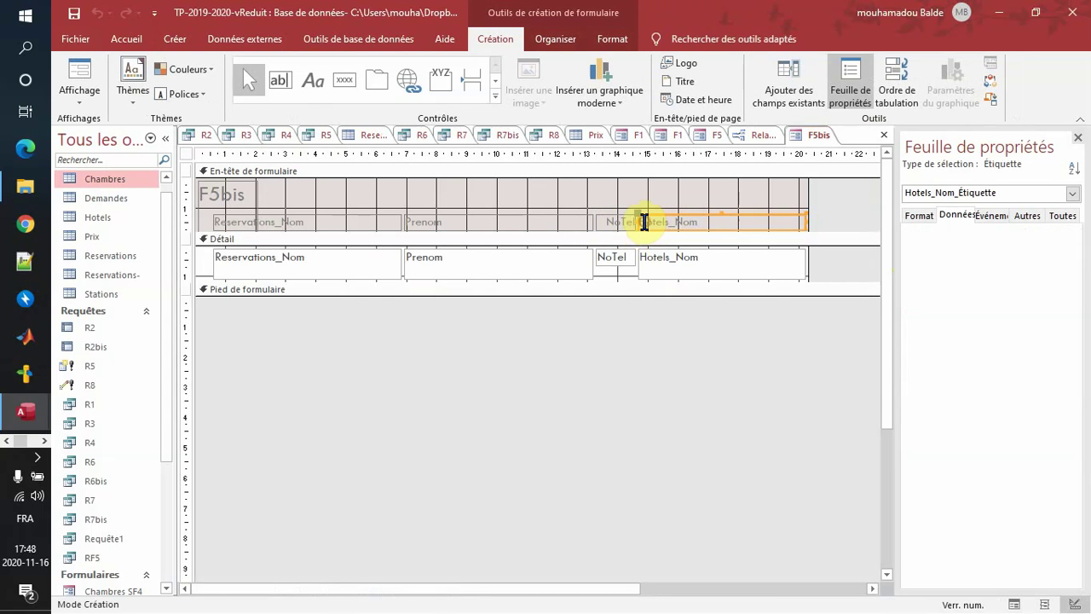
left_click_drag(637, 221, 679, 217)
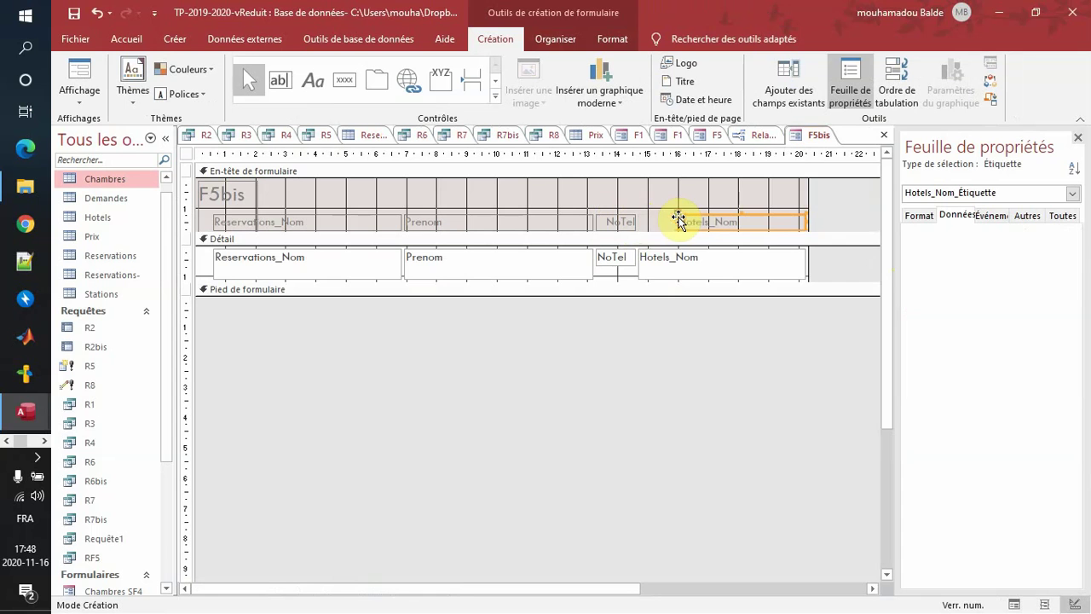
left_click(657, 258)
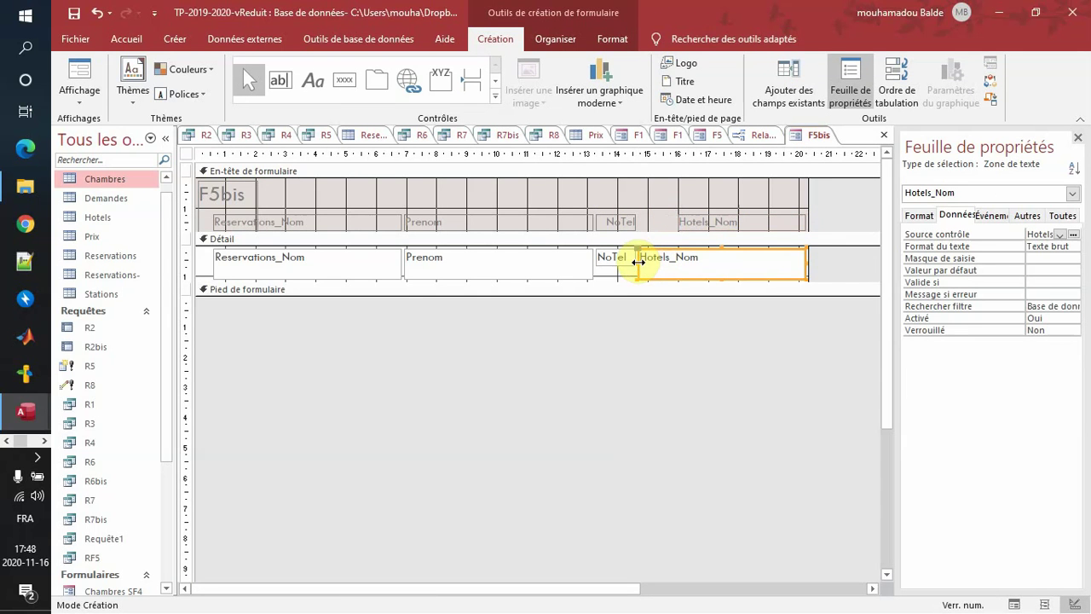
left_click_drag(639, 260, 679, 262)
Widen the NoTel label and text box in F5bis up to about the 16 cm mark.
left_click(622, 226)
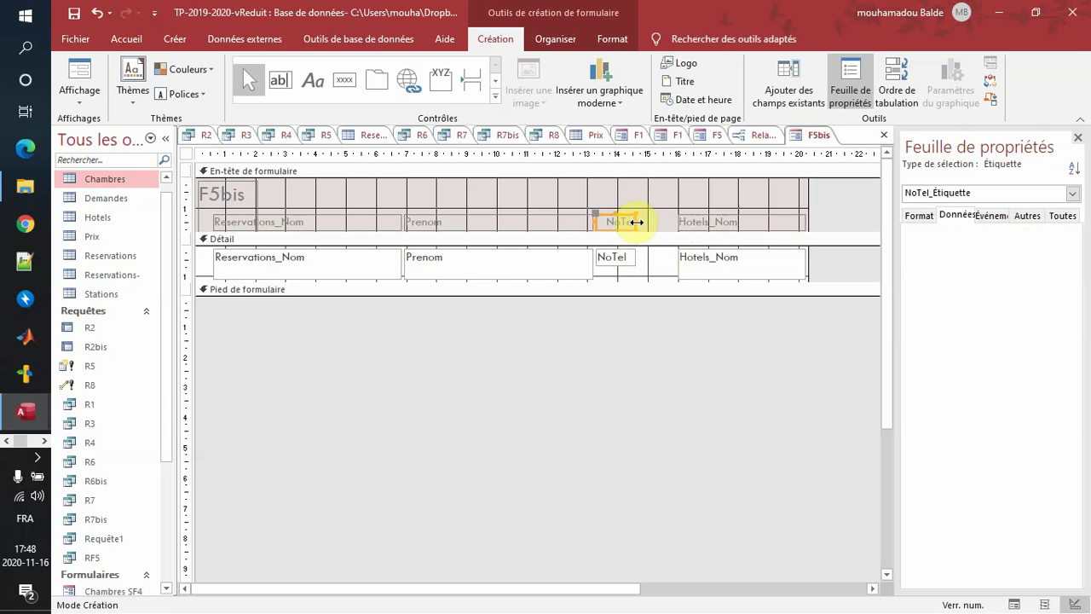
left_click_drag(636, 222, 675, 220)
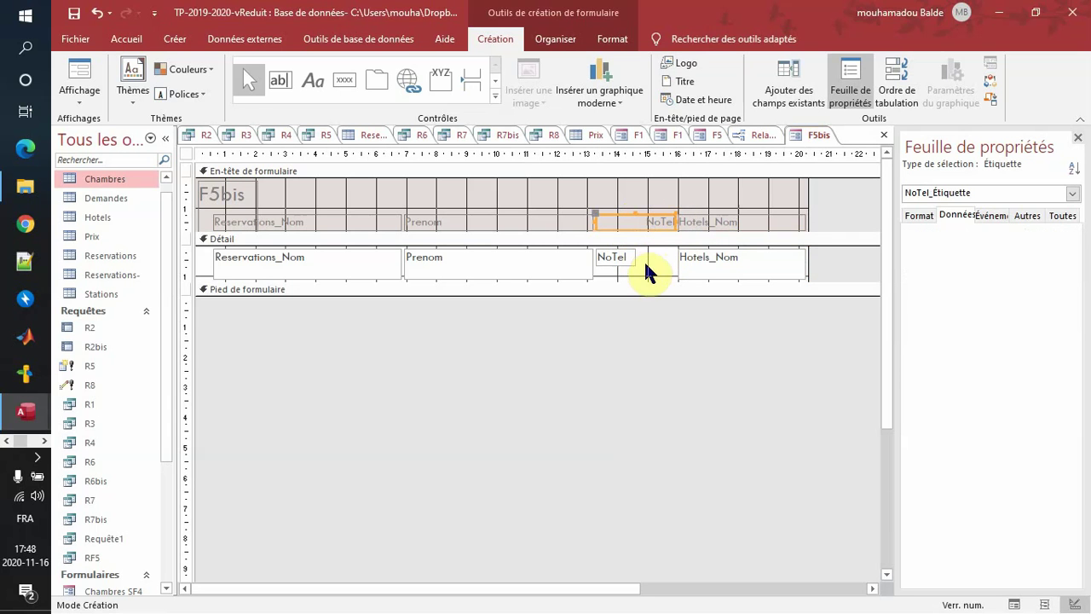
left_click(619, 254)
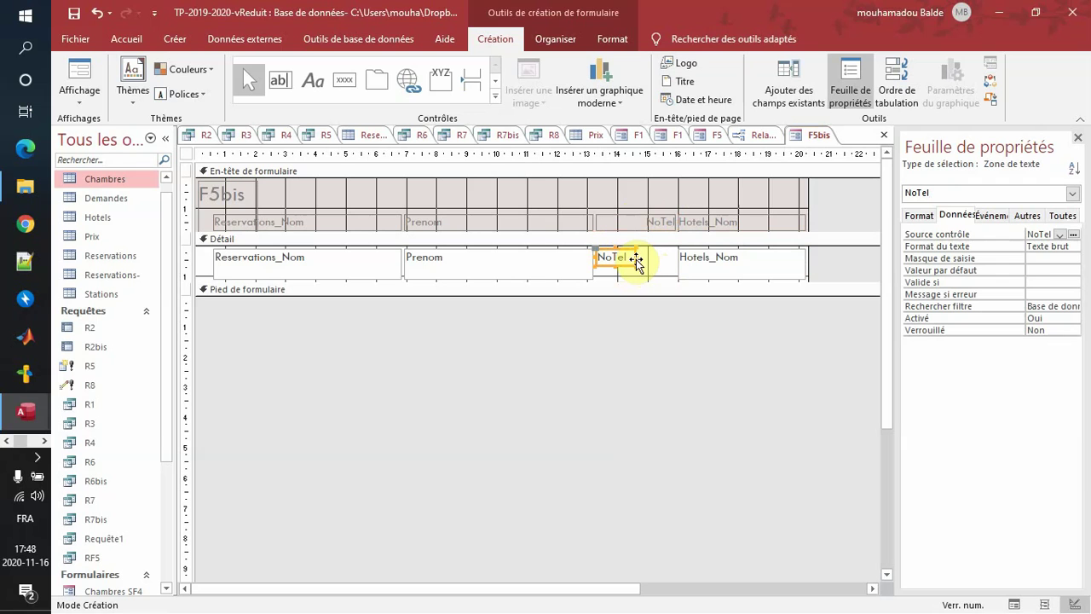
left_click_drag(636, 255, 678, 260)
Narrow the Hotels_Nom text box and its label further so both start at about 16.5 cm.
left_click(692, 262)
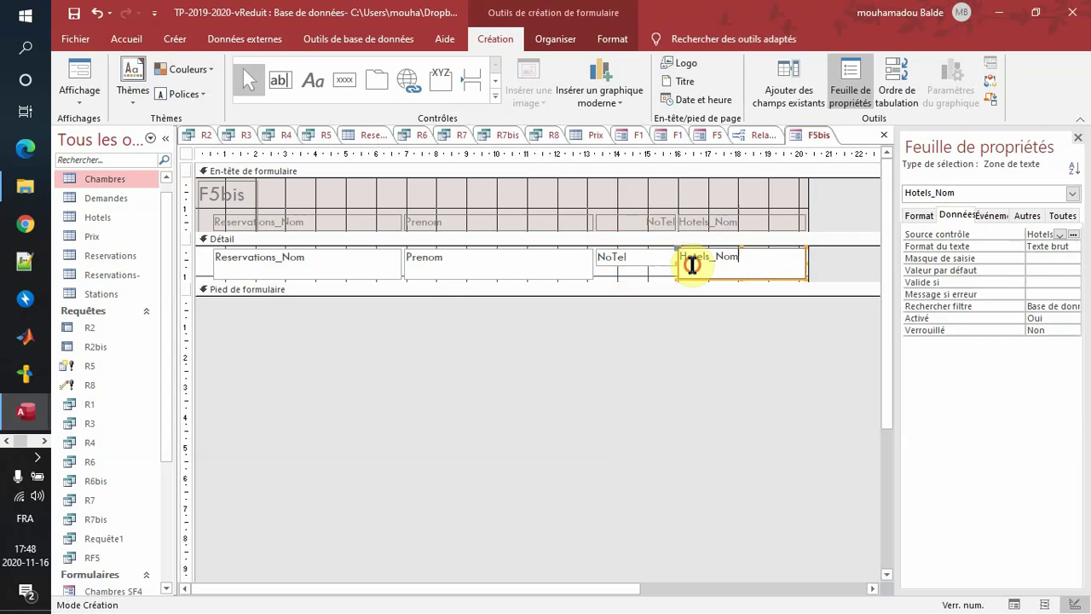
left_click(690, 260)
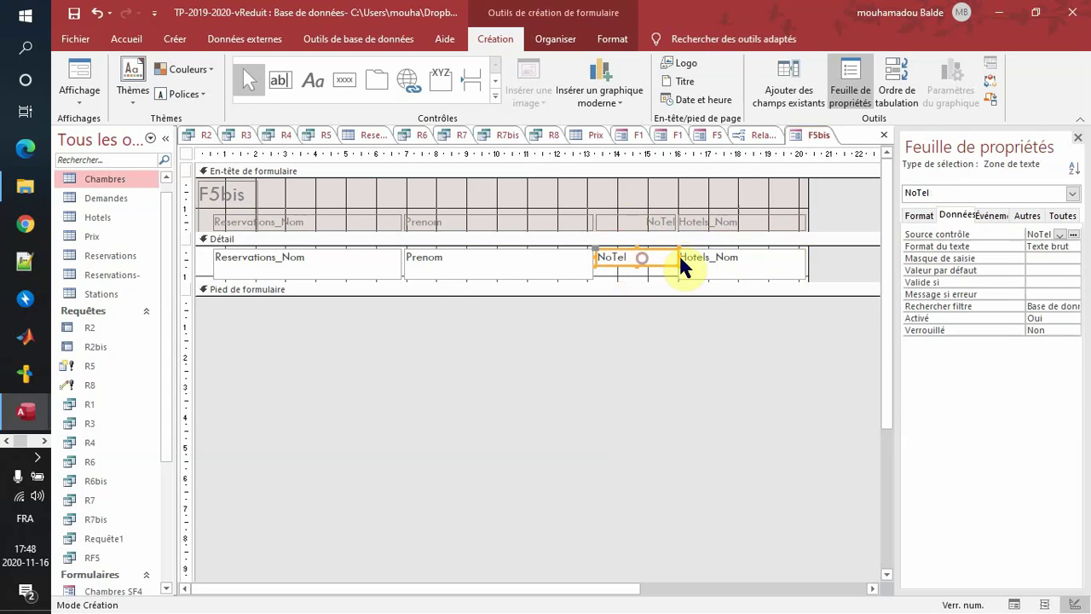
left_click(684, 258)
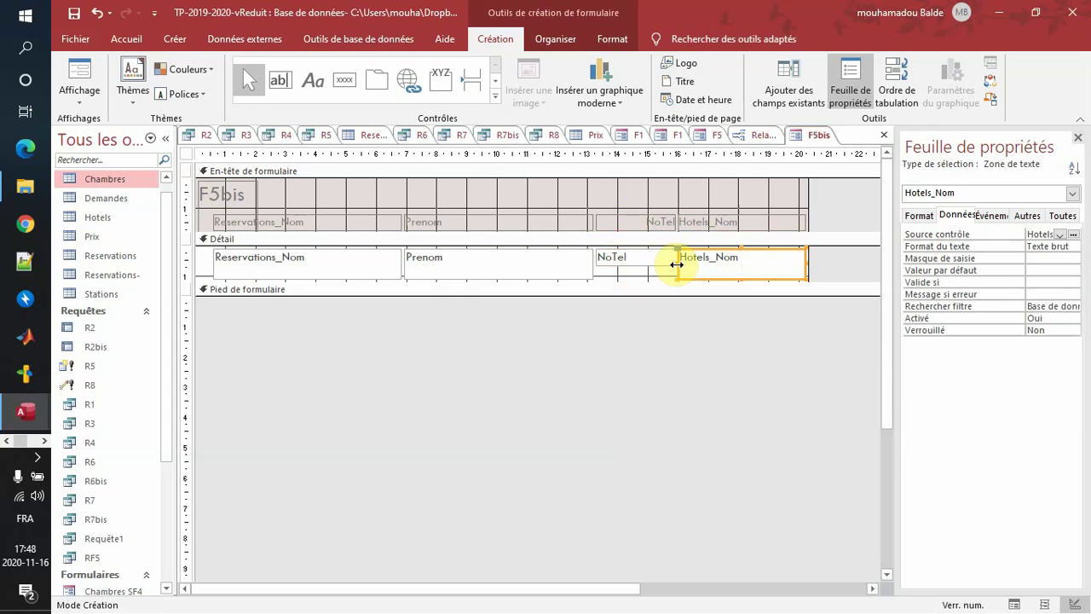
left_click_drag(675, 261, 694, 261)
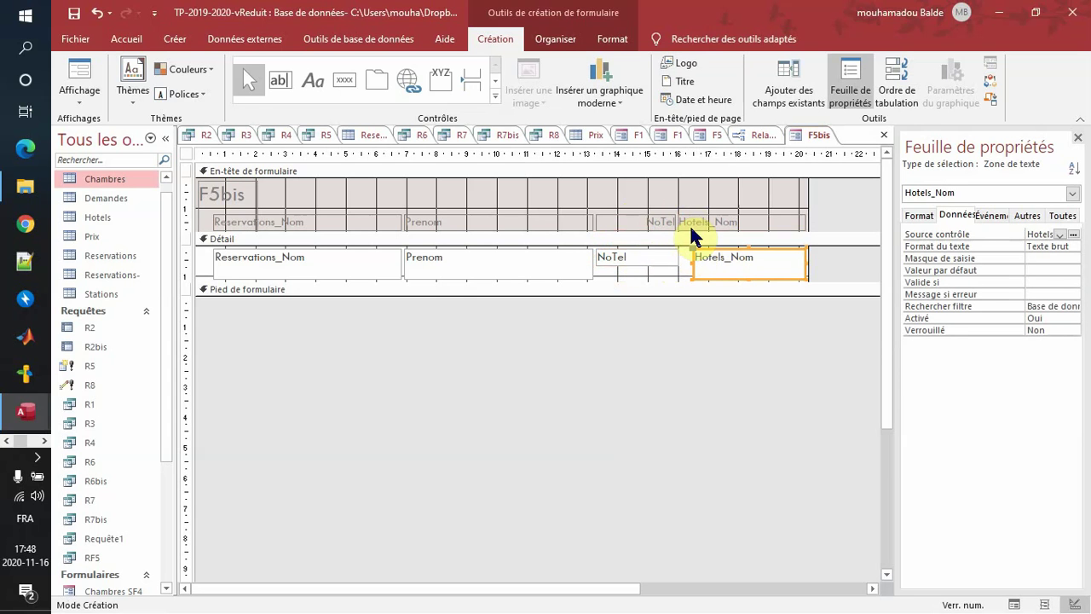
left_click(689, 223)
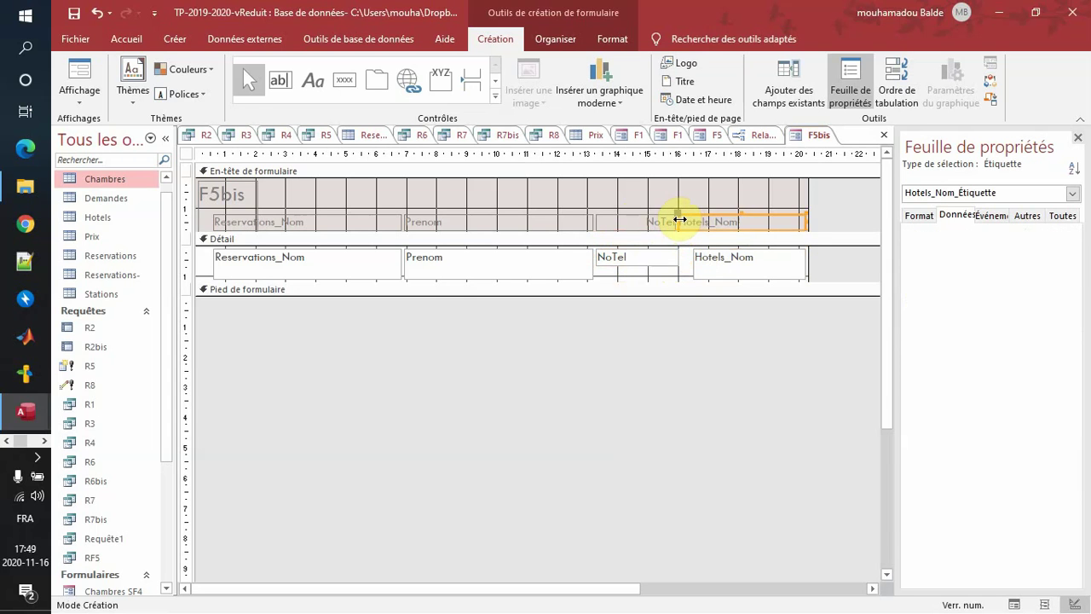
left_click_drag(681, 222, 693, 222)
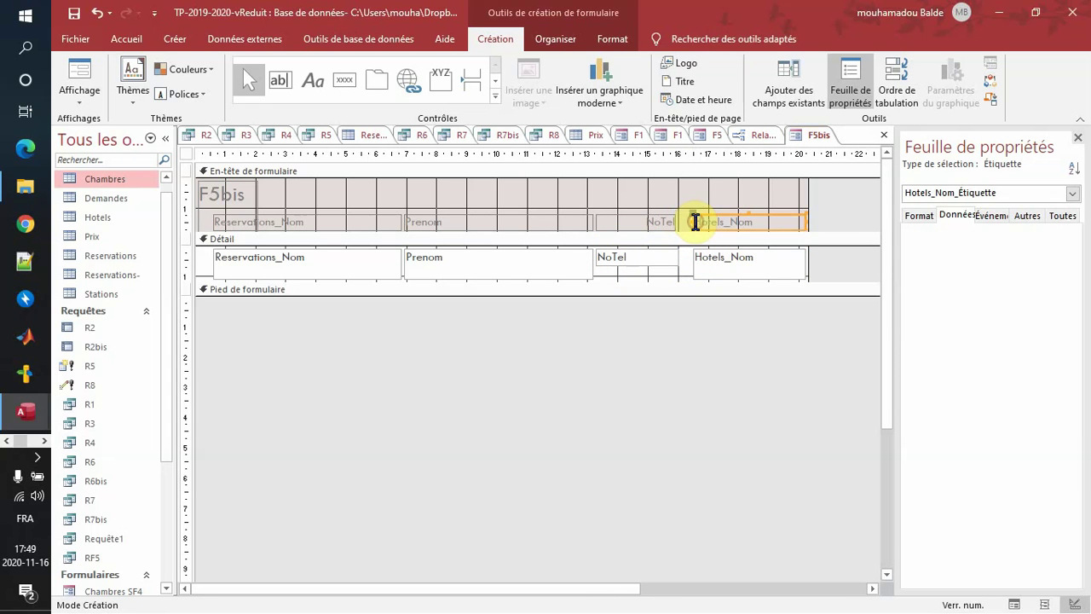
Widen the NoTel text box and label almost up to Hotels_Nom, and display F5bis in form view.
left_click(660, 257)
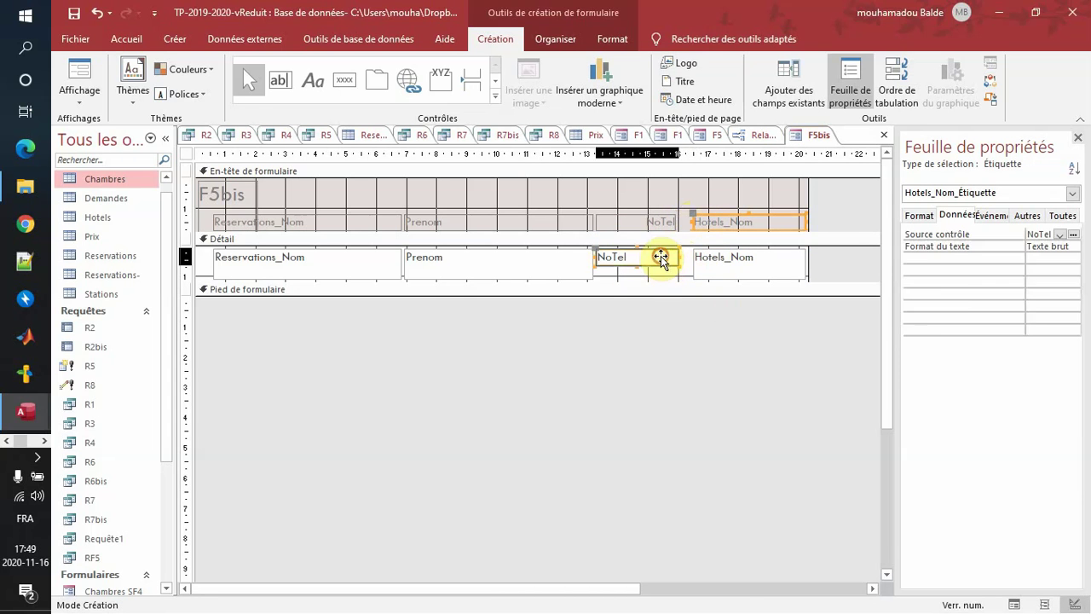
left_click_drag(678, 257, 688, 260)
left_click(667, 223)
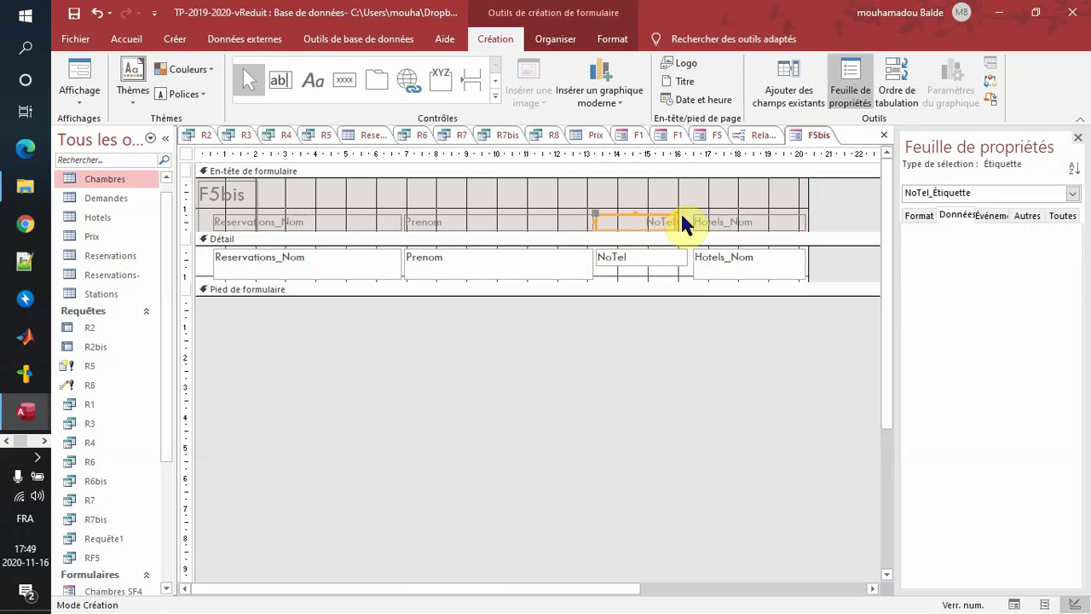
left_click_drag(677, 221, 689, 221)
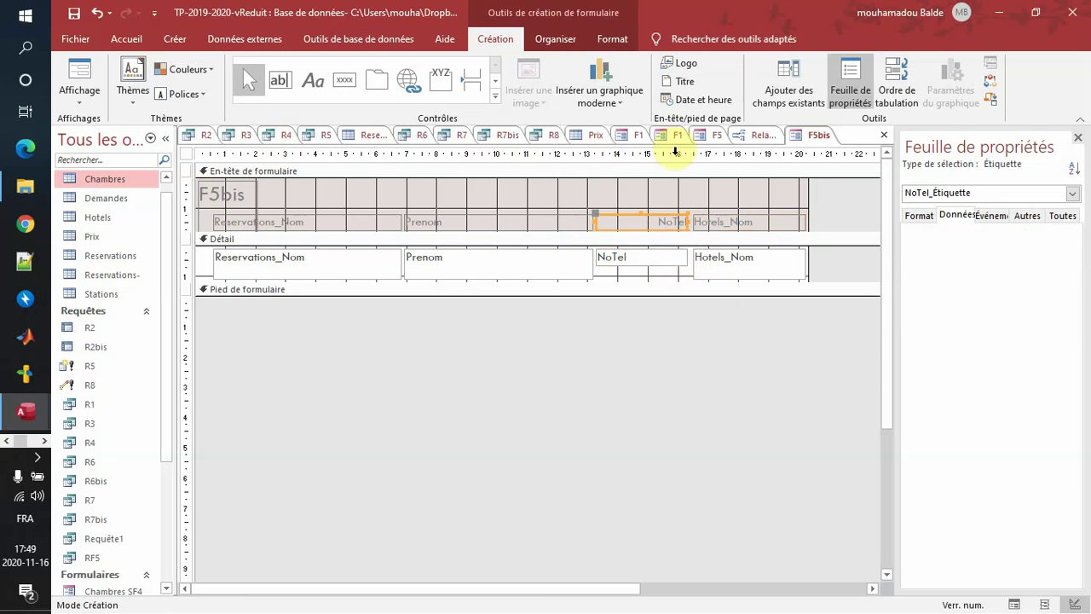
right_click(818, 139)
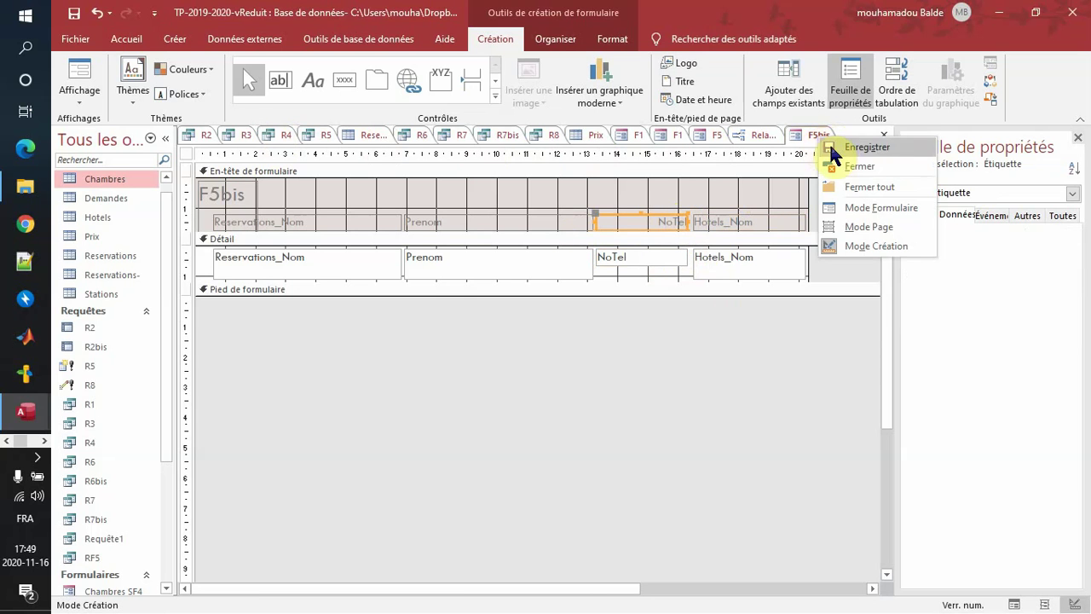
left_click(854, 207)
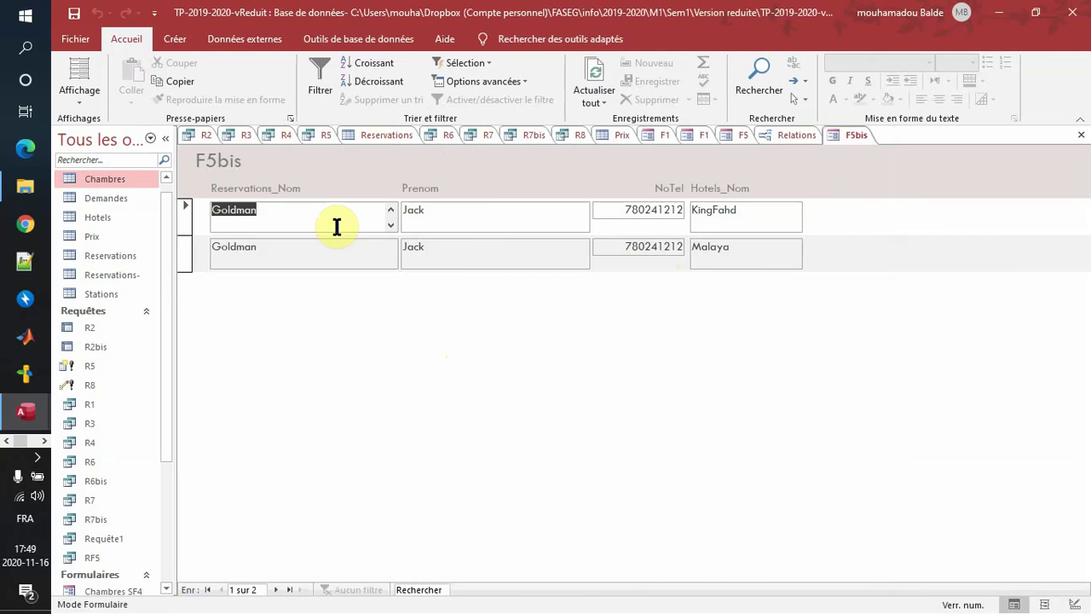
Compare the F5bis records and their hotel names with form exercise 5 in the PDF exercise sheet.
key("alt+Tab")
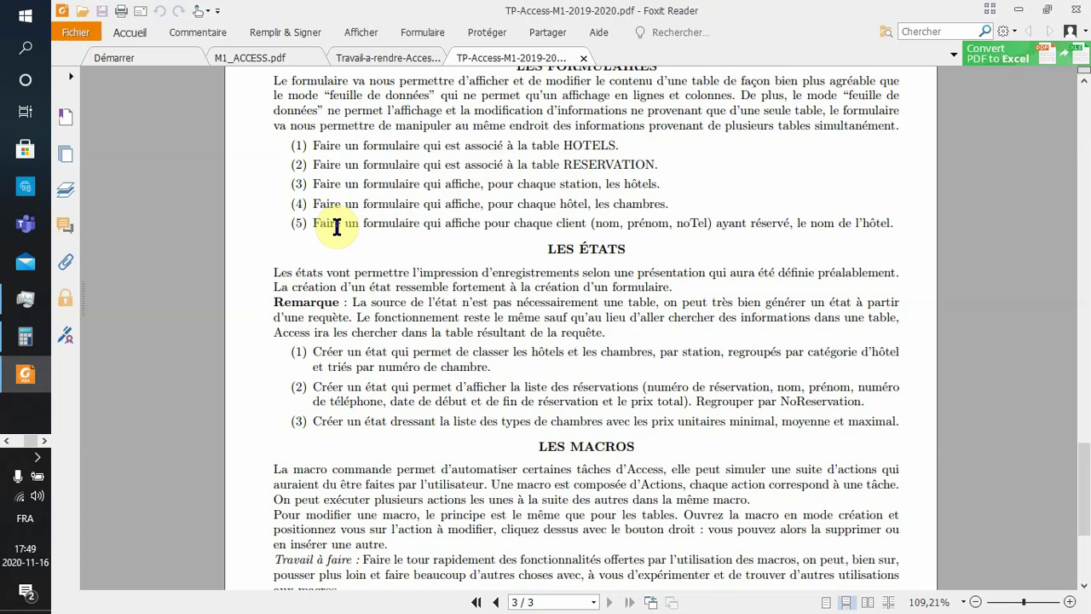
key("alt+Tab")
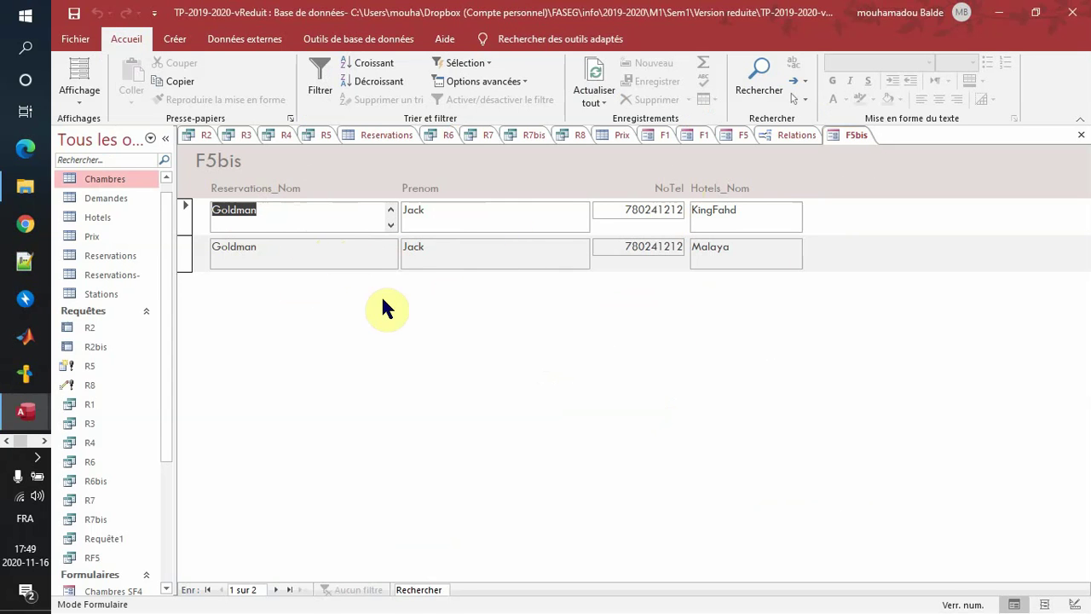
left_click(767, 208)
left_click(768, 257)
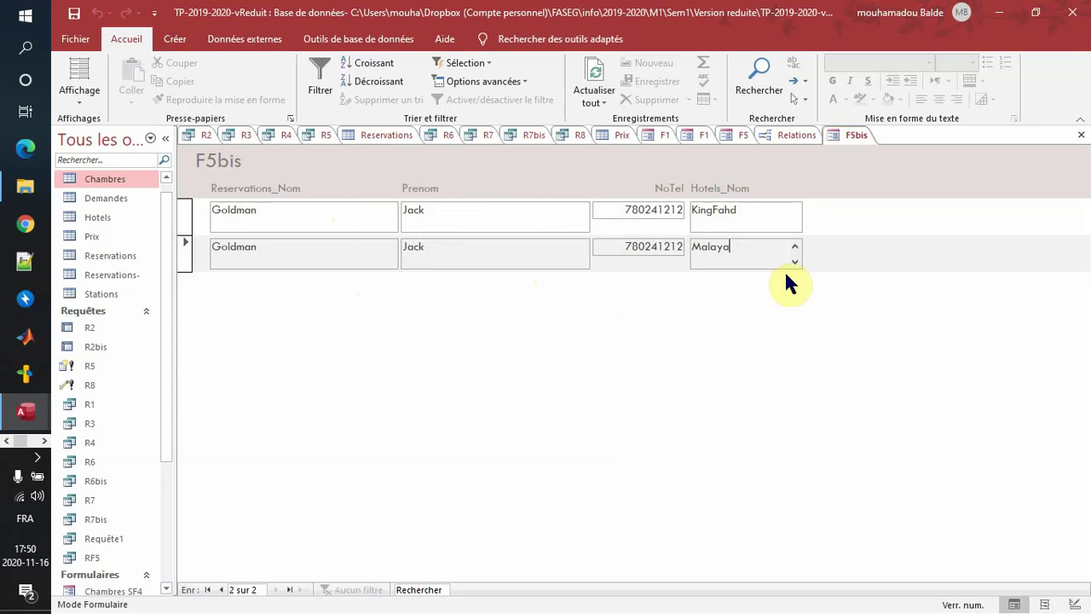
Examine the fields of the Reservations table in the Relations diagram and return to the F5bis form.
left_click(797, 135)
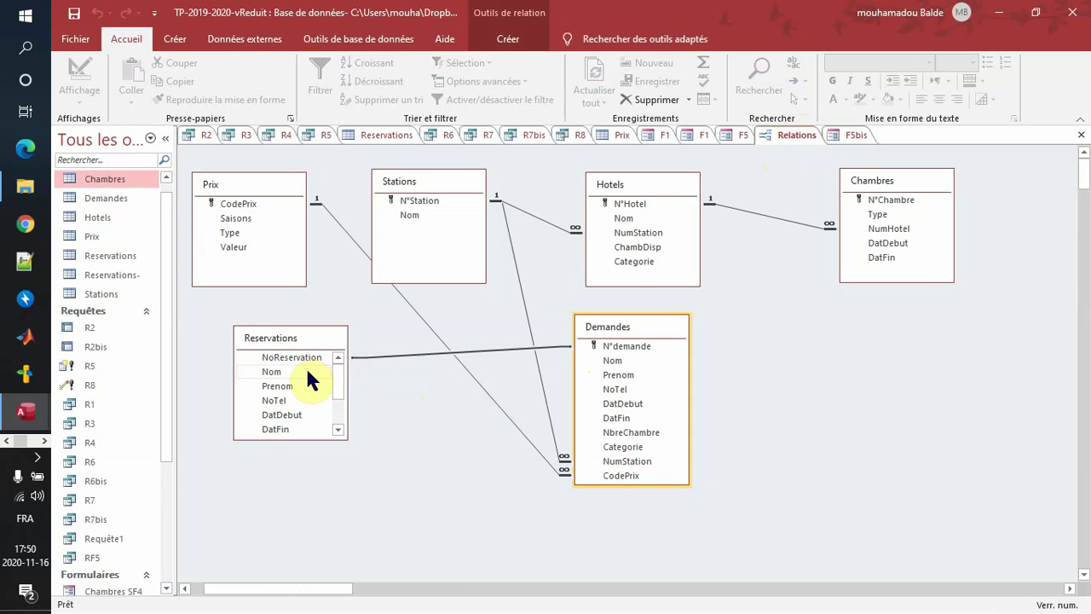
left_click(337, 430)
left_click(337, 429)
left_click_drag(338, 406, 342, 388)
left_click(840, 135)
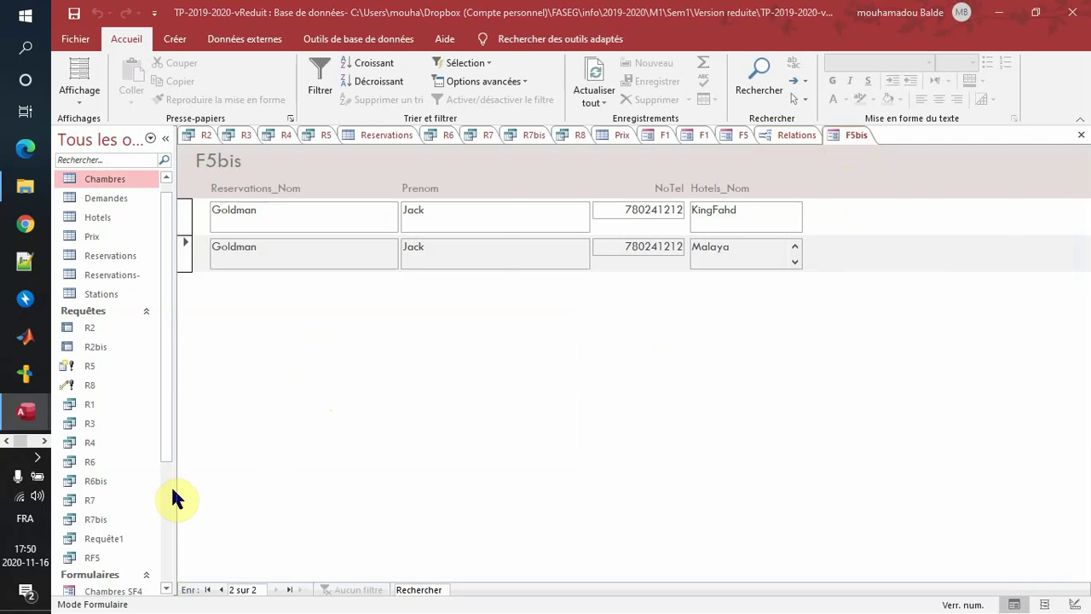
Switch to the exercise sheet in Foxit Reader and read the report exercises in the LES ÉTATS section.
key("alt+Tab")
key("alt+Tab")
key("alt+Tab")
key("alt+Tab")
key("alt+Tab")
key("alt+Tab")
key("alt+Tab")
key("alt+Tab")
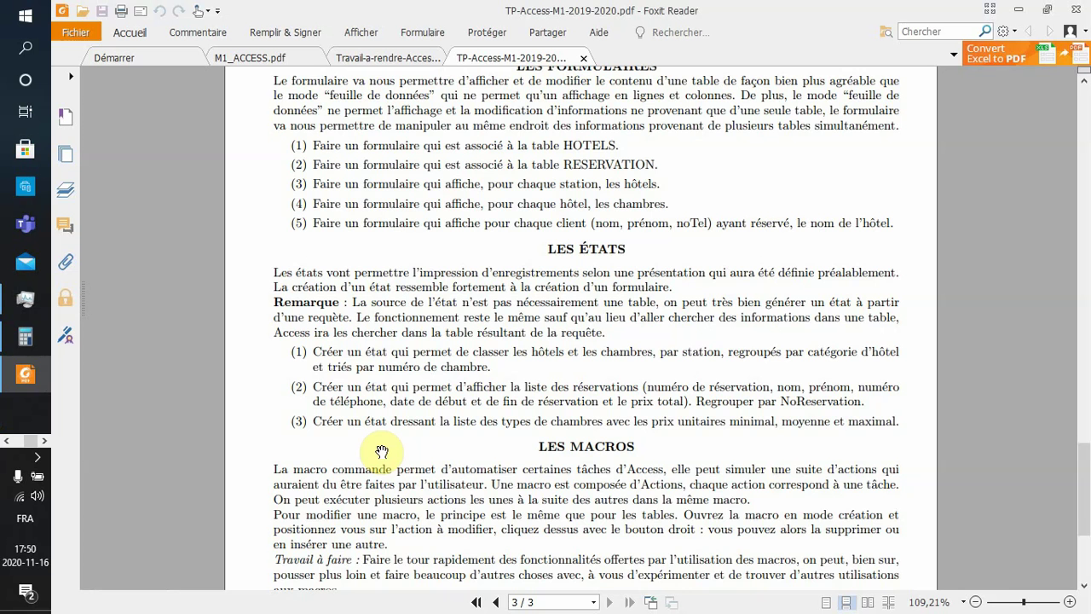
scroll(382, 451, "down", 2)
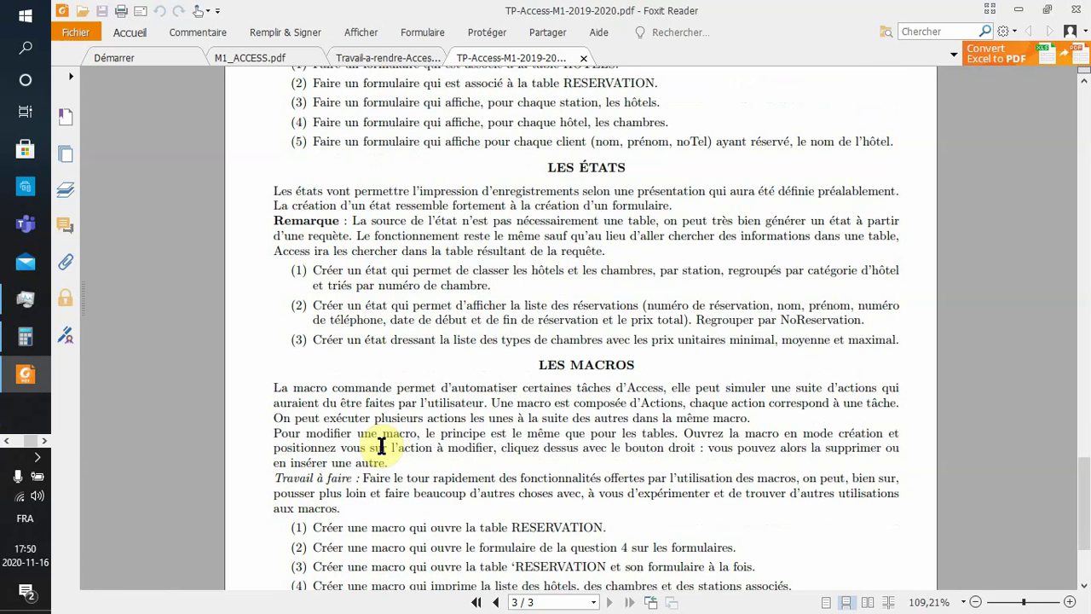
scroll(381, 447, "down", 1)
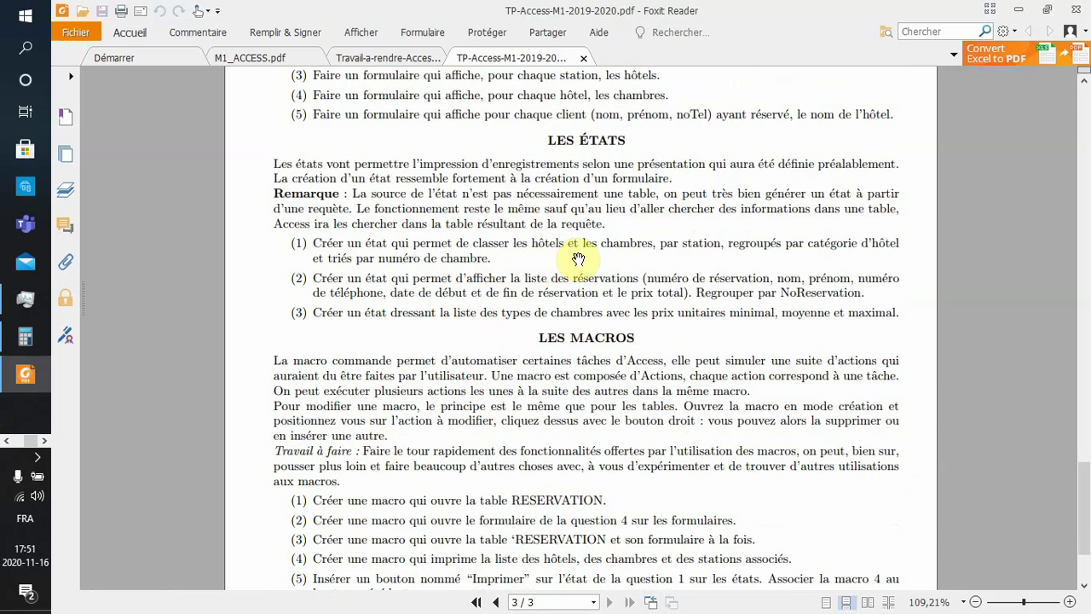
Return to the TP-2019-2020-vReduit database in Access and open report E1 from the États group in design view.
key("alt+Tab")
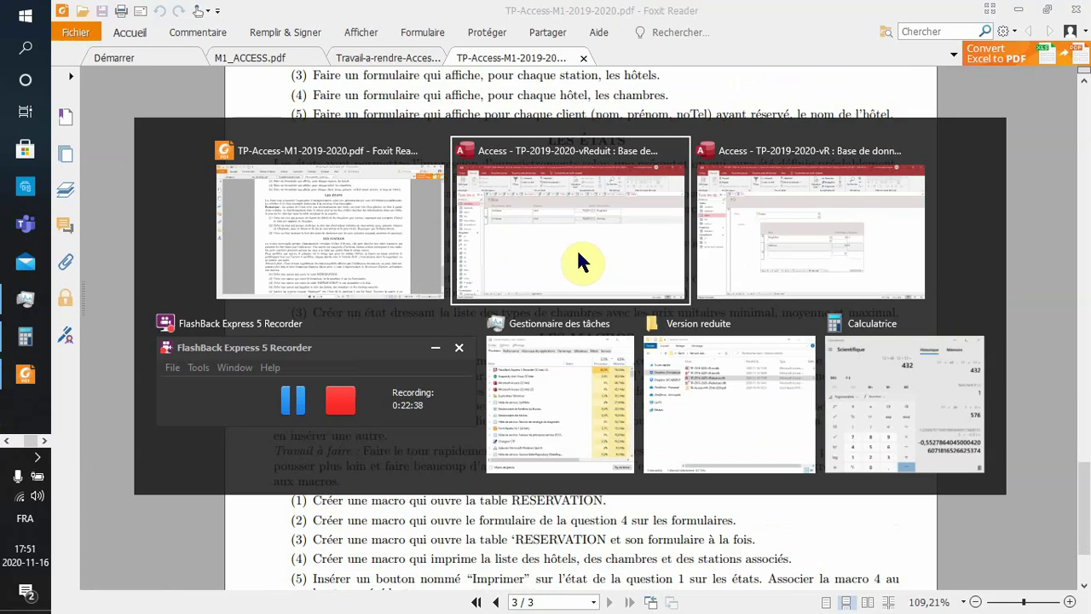
left_click(577, 247)
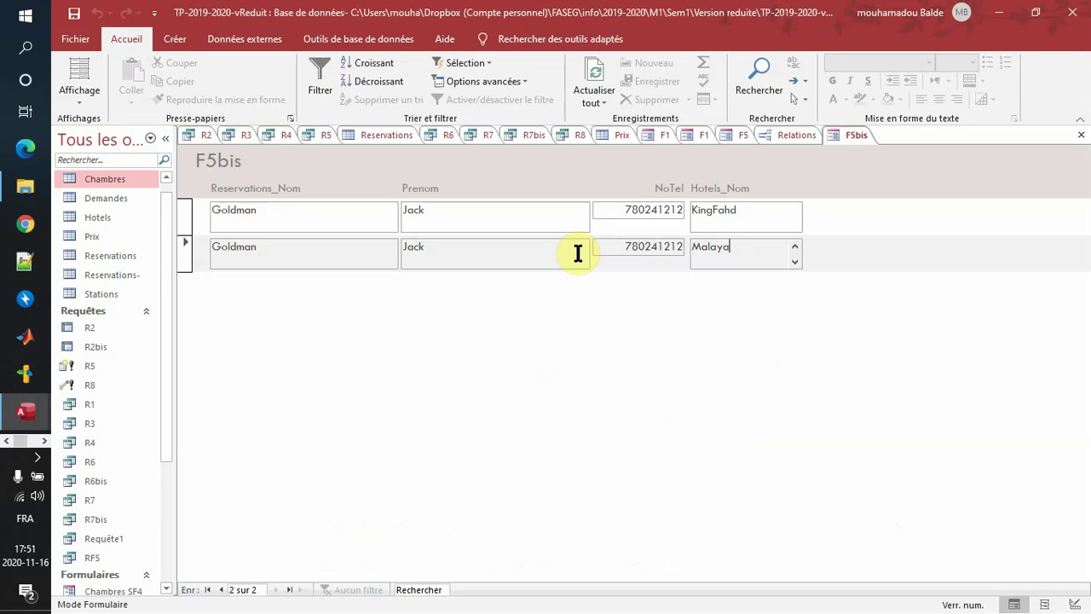
left_click(165, 523)
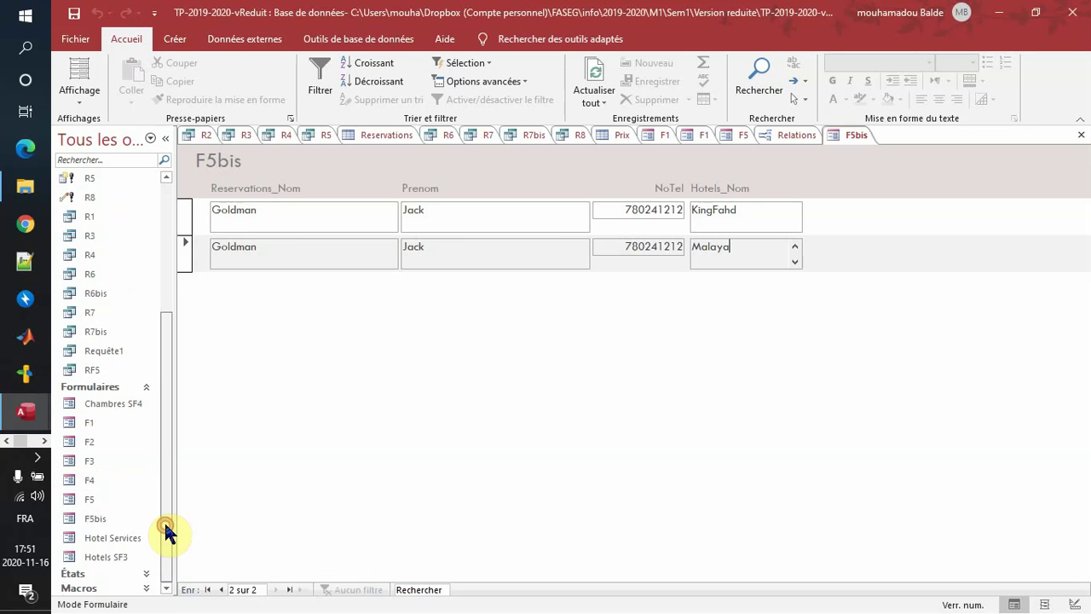
left_click(138, 574)
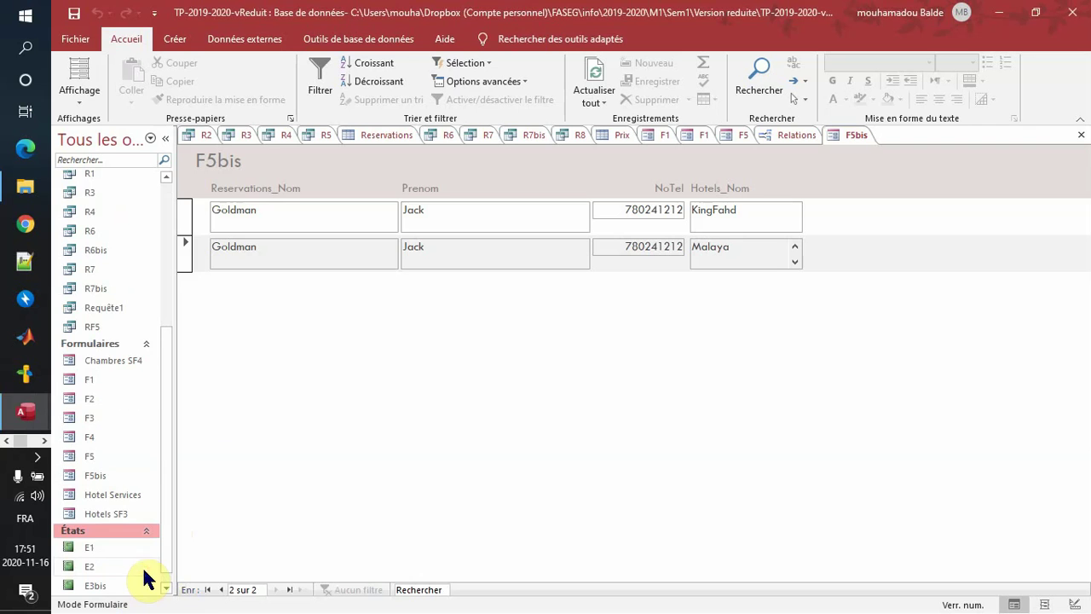
left_click(72, 348)
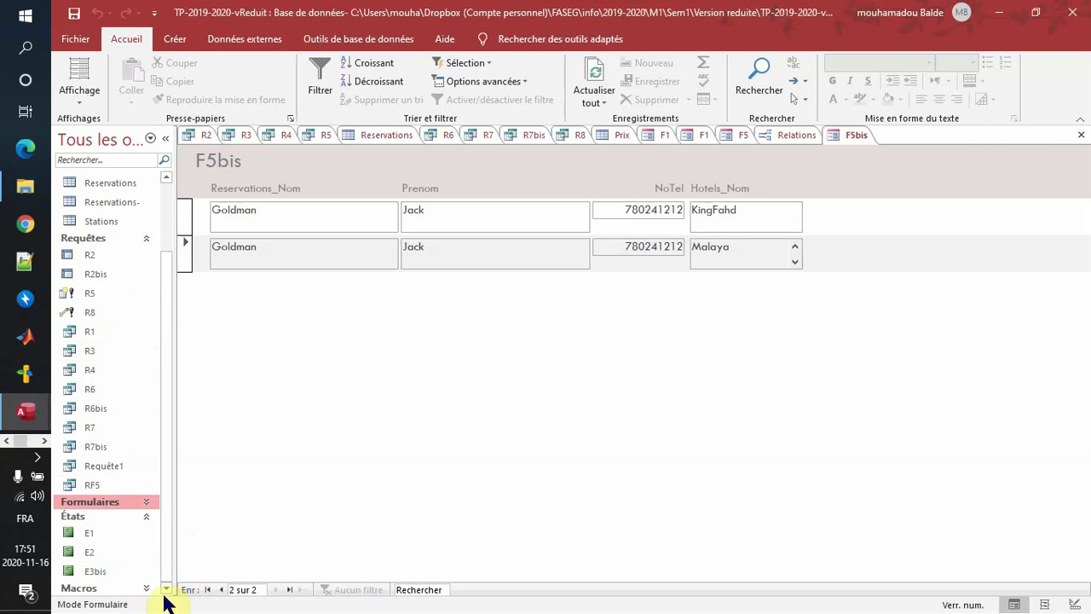
right_click(83, 533)
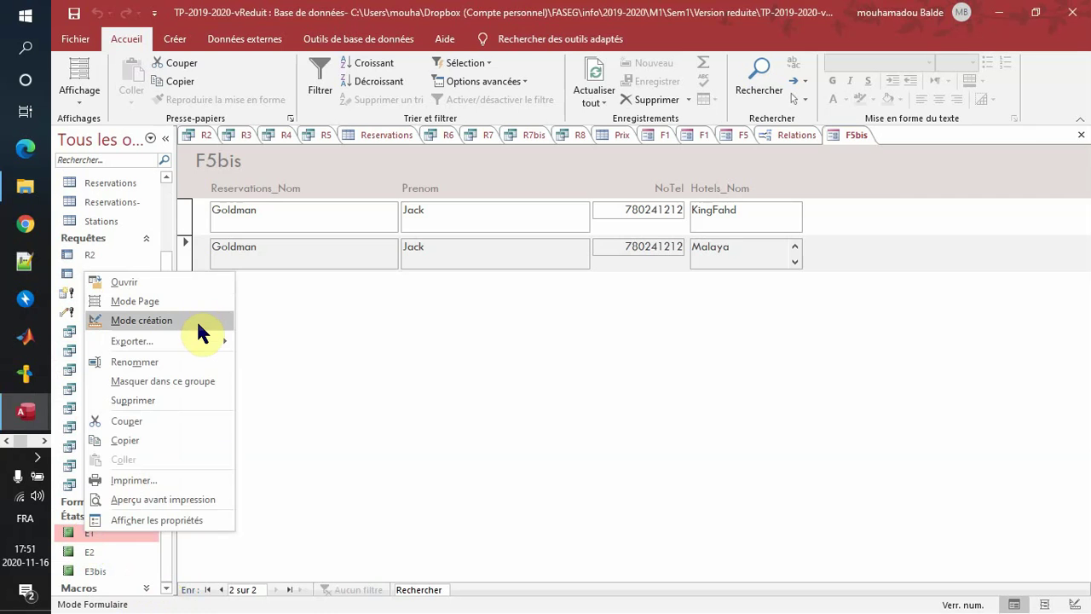
left_click(141, 319)
key("alt+Tab")
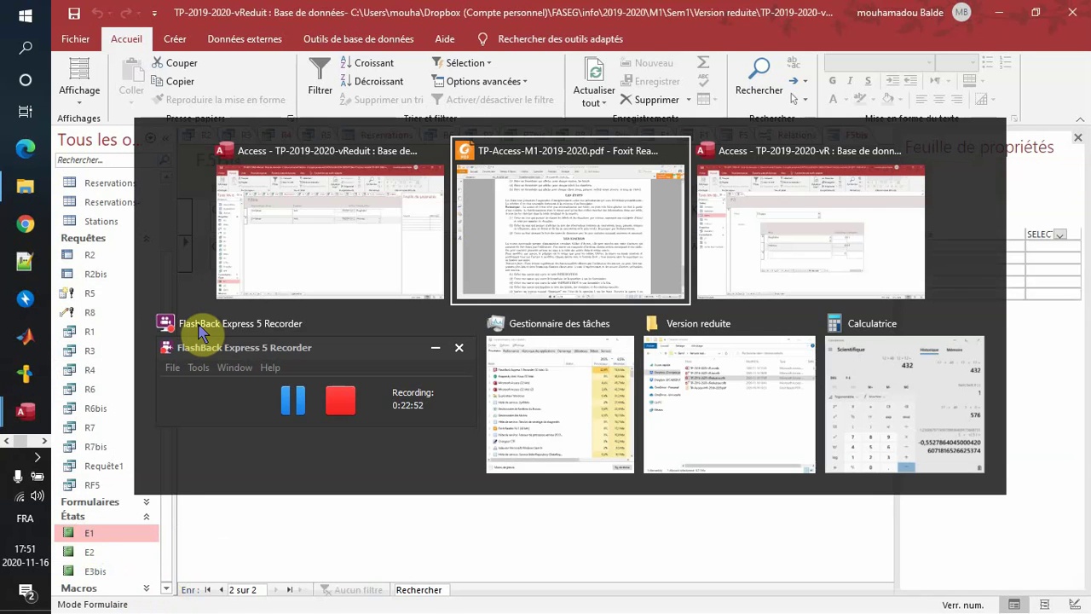
left_click(192, 330)
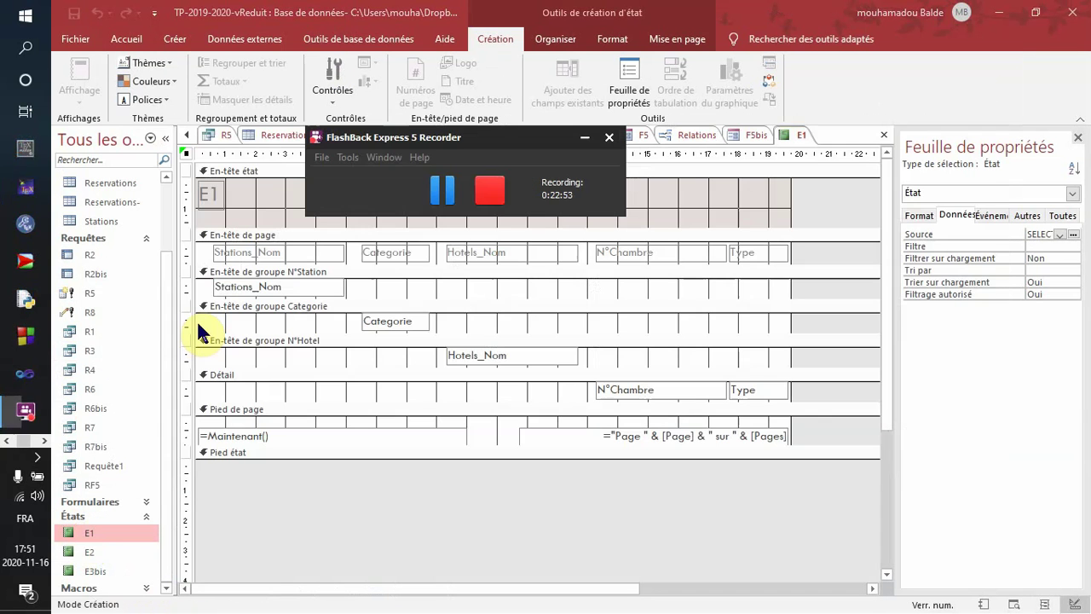
left_click(444, 191)
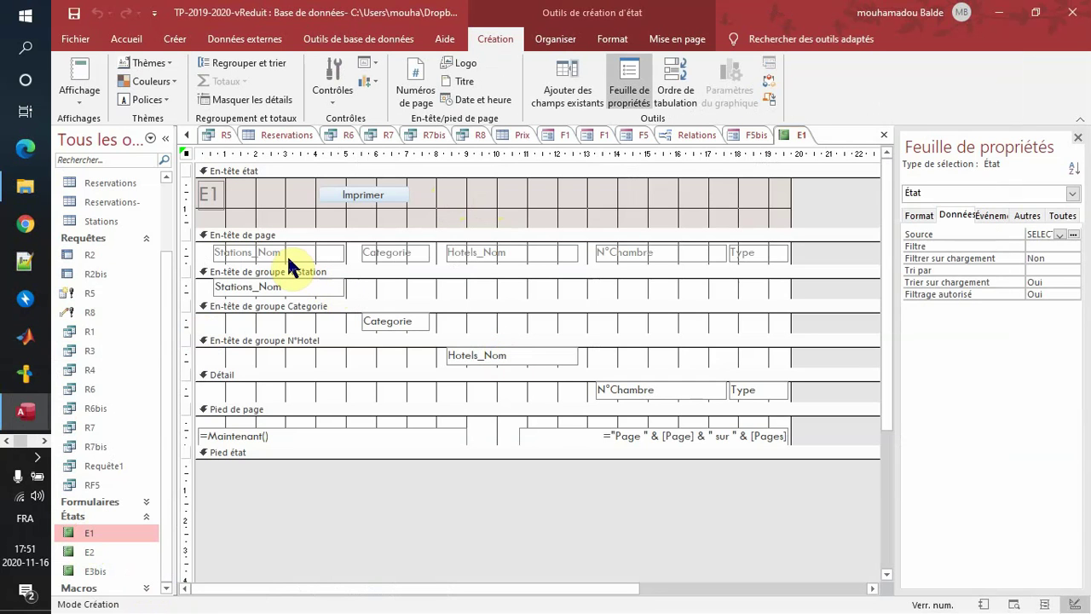
Display E1 in report view and examine how stations, categories, hotels and rooms are grouped down to the page footer.
right_click(801, 139)
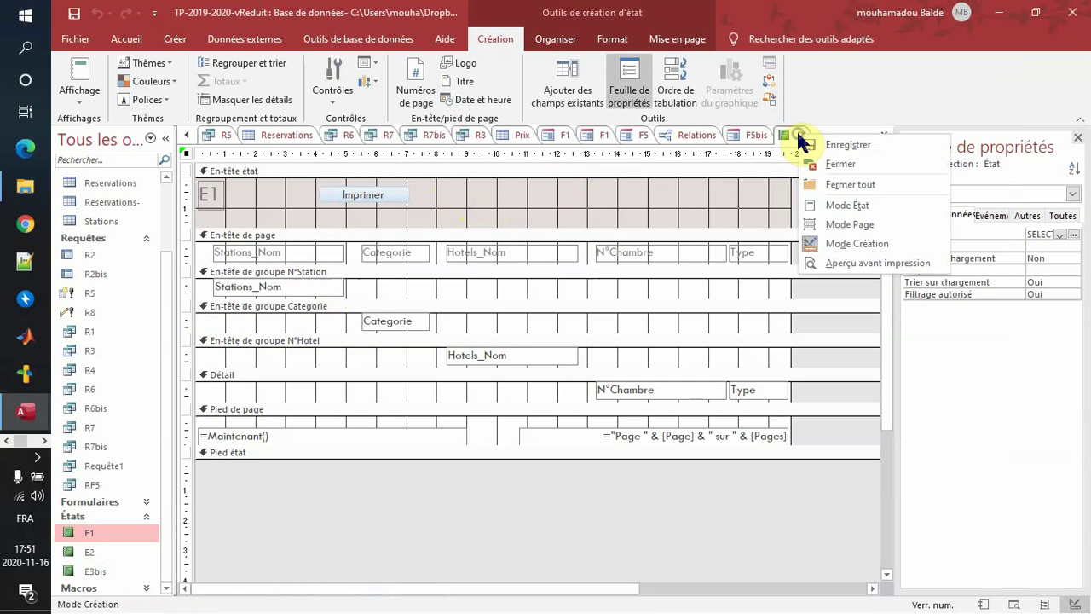
left_click(839, 207)
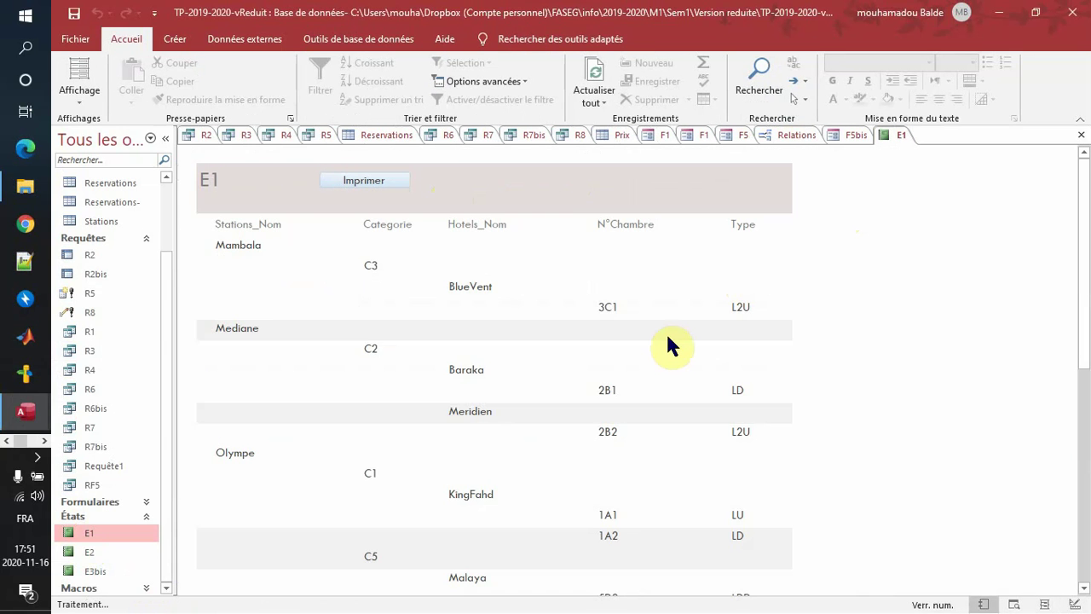
scroll(667, 335, "down", 1)
scroll(668, 337, "down", 1)
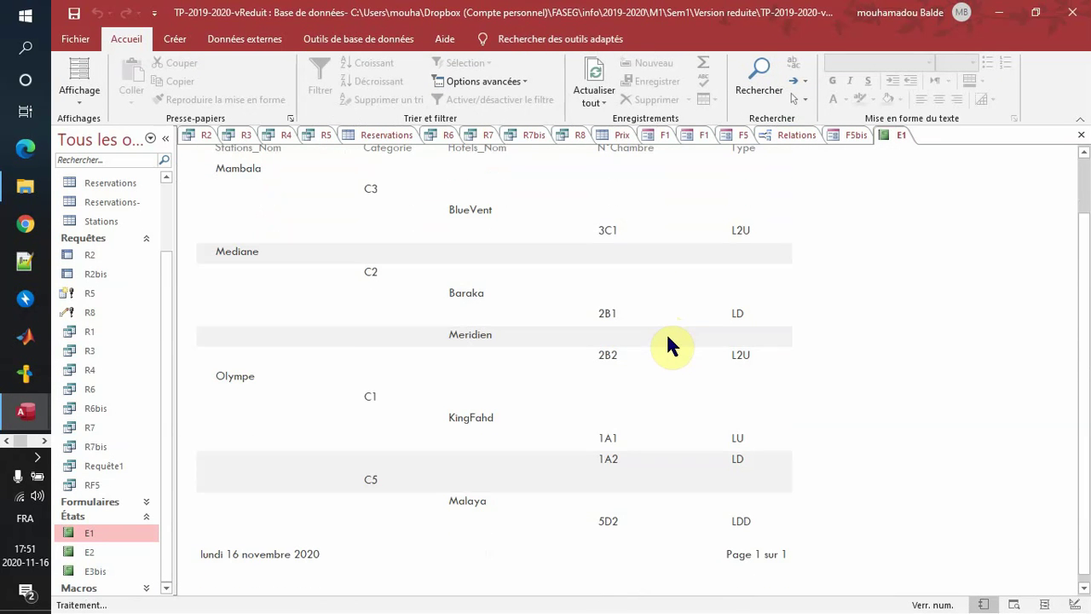
scroll(668, 338, "up", 2)
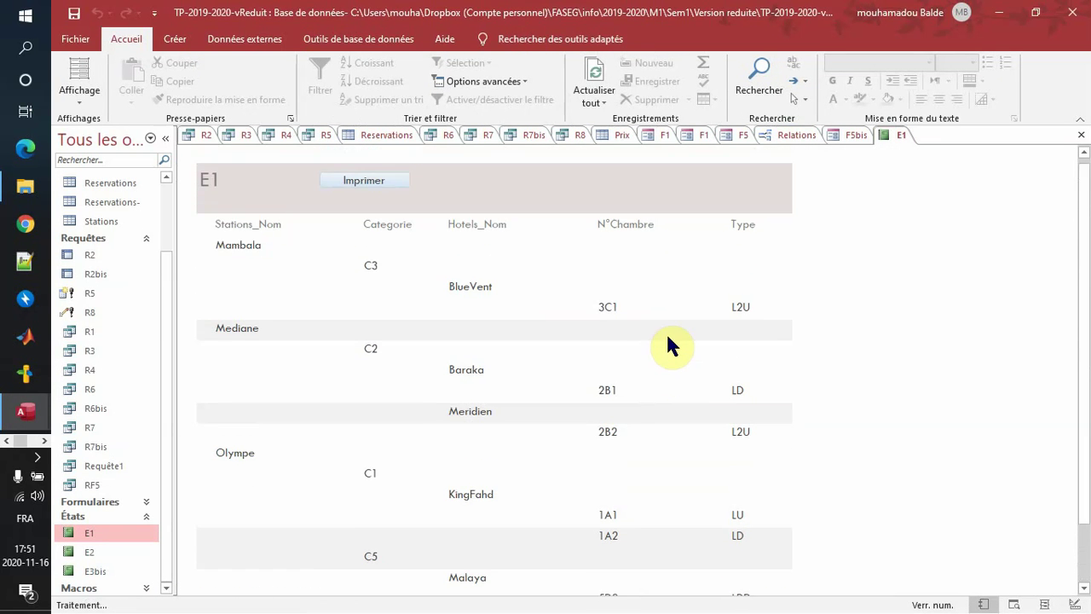
scroll(667, 335, "down", 1)
scroll(667, 337, "down", 1)
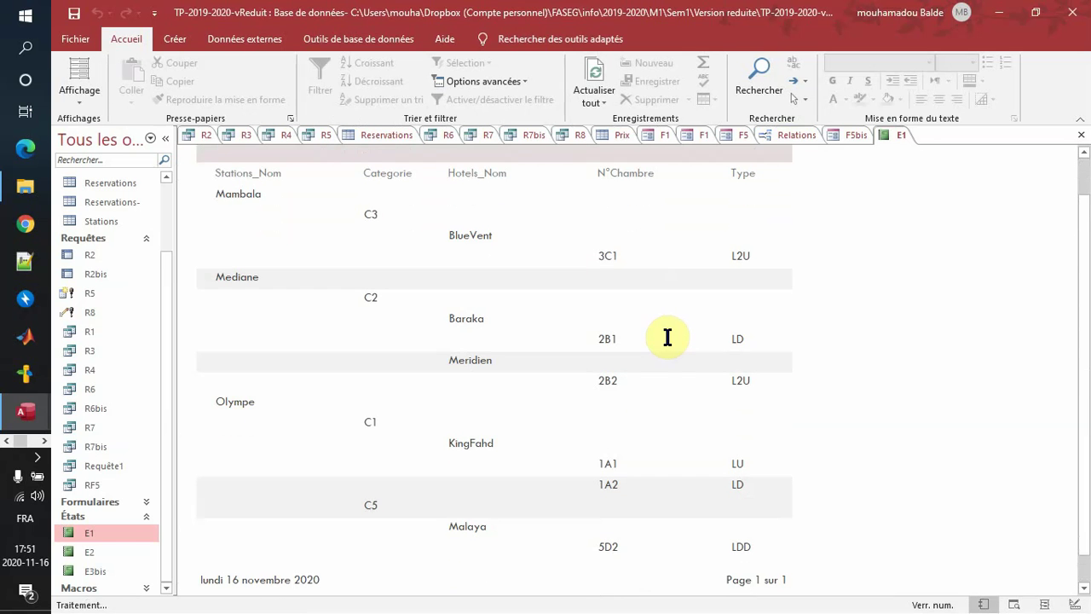
Reread report exercise 1 in the PDF exercise sheet and compare its grouping requirements with report E1.
key("alt+Tab")
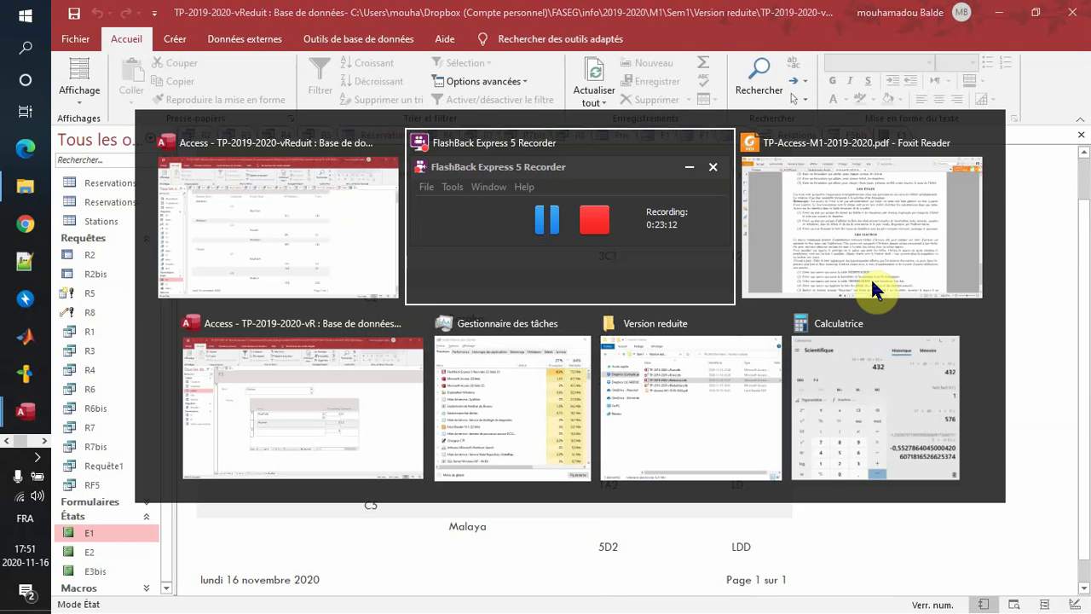
left_click(874, 290)
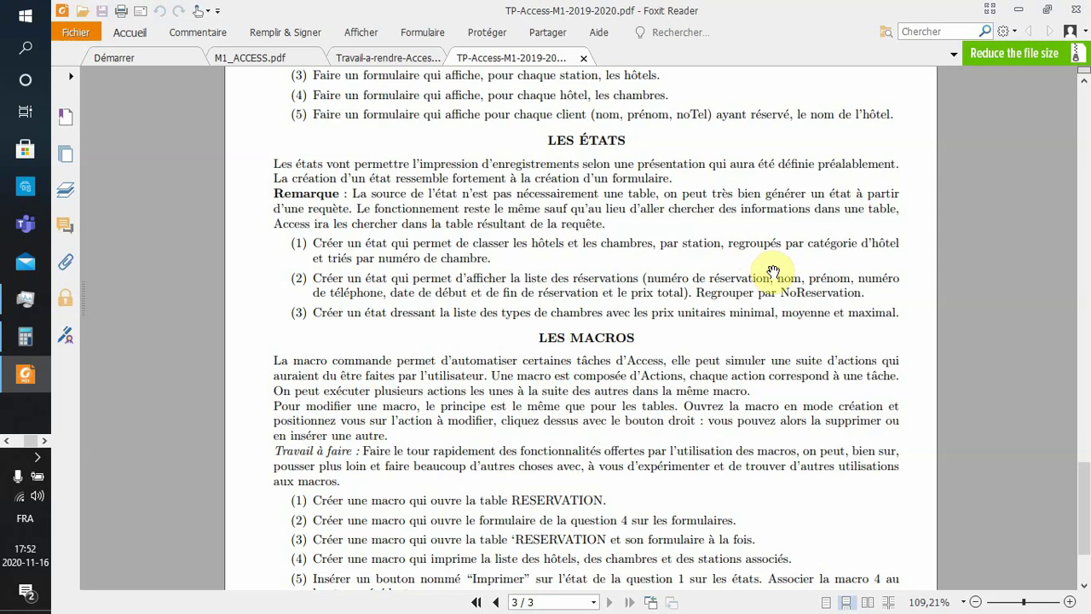
key("alt+Tab")
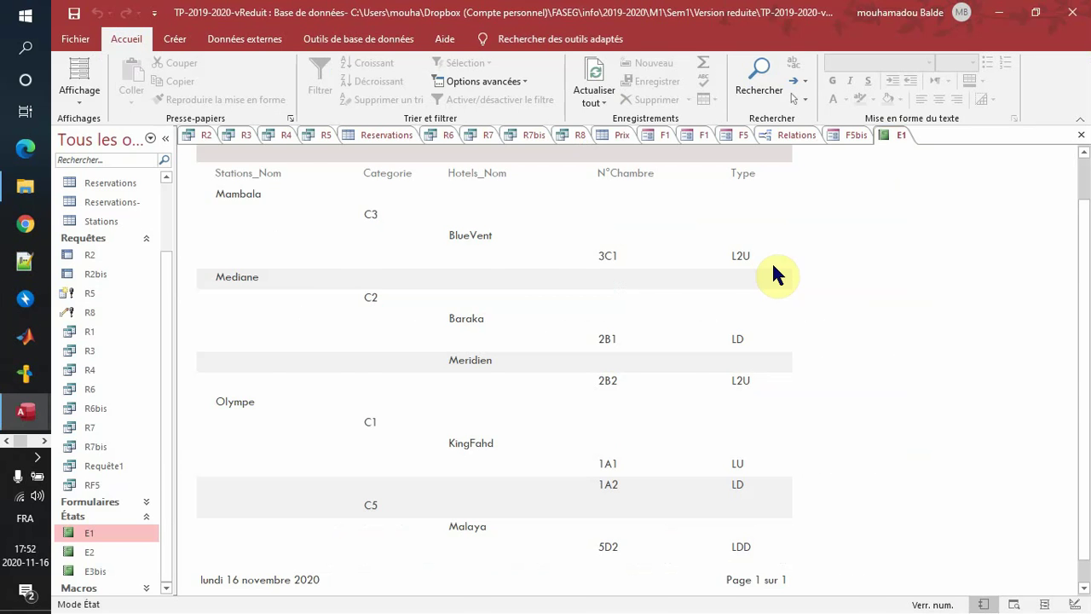
key("alt+Tab")
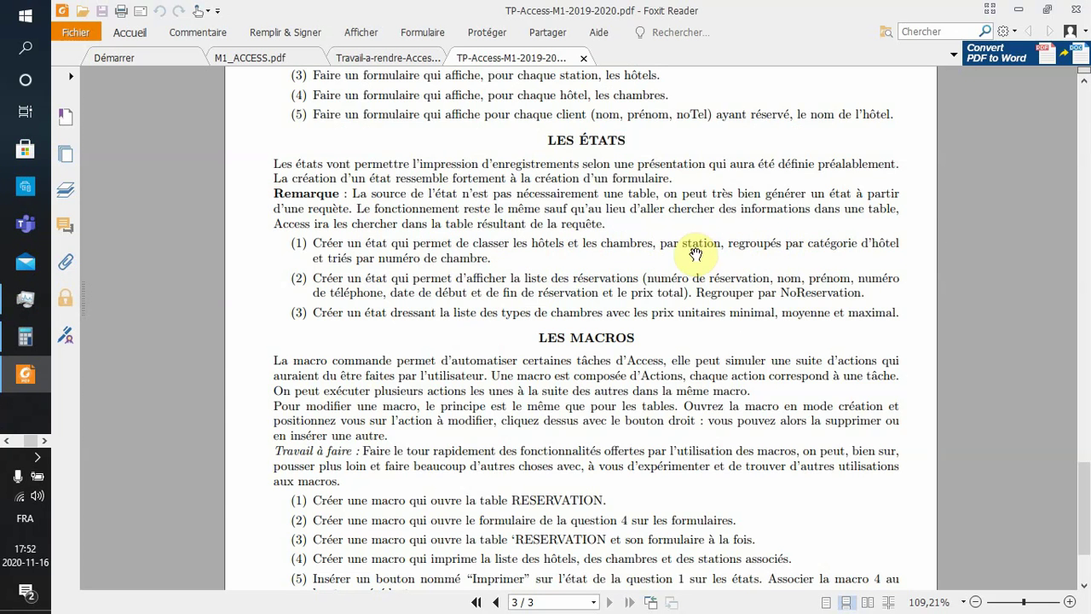
Switch to the TP-2019-2020-vR database in Access and start the Report Wizard.
key("alt+Tab")
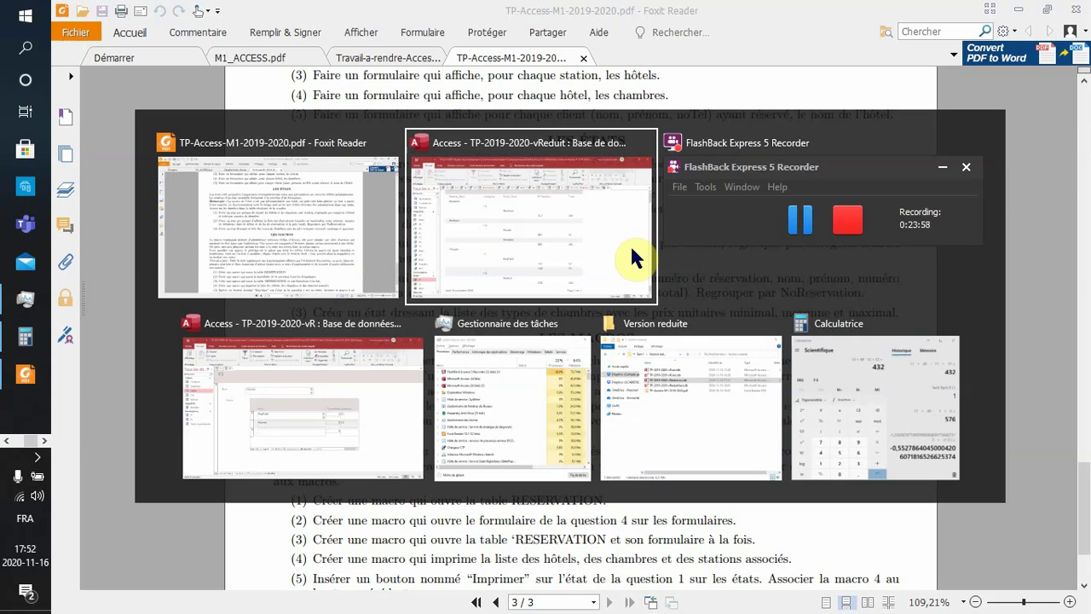
key("alt+Tab")
key("alt+Tab")
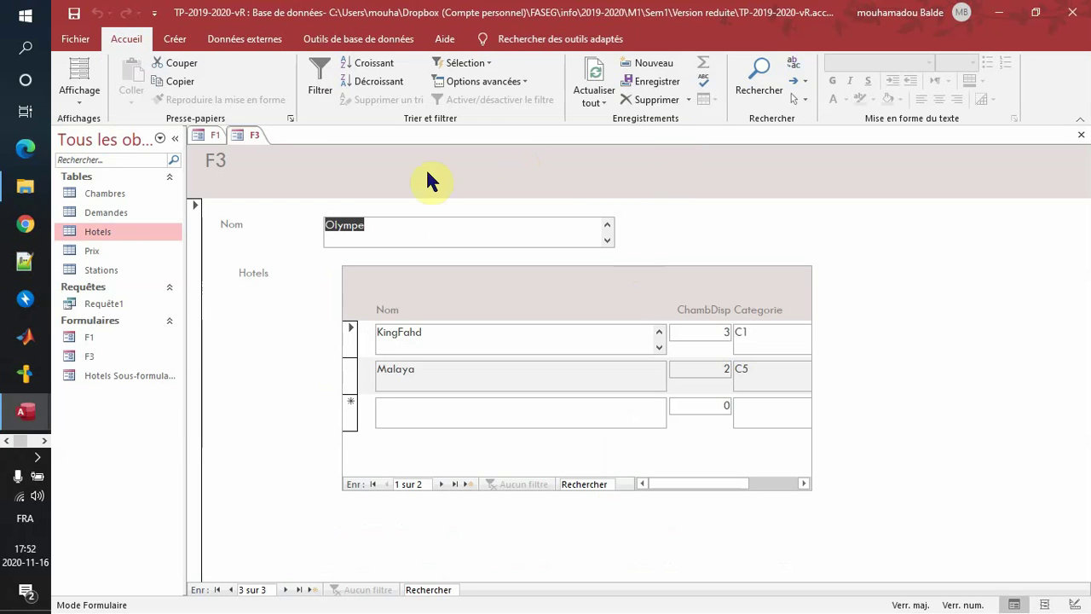
left_click(178, 44)
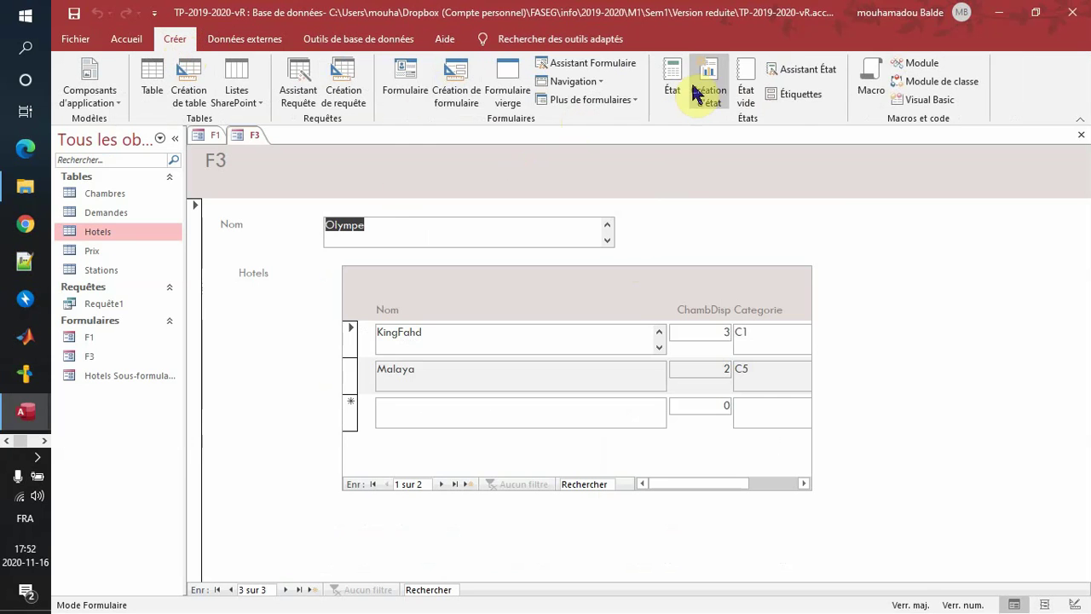
left_click(802, 75)
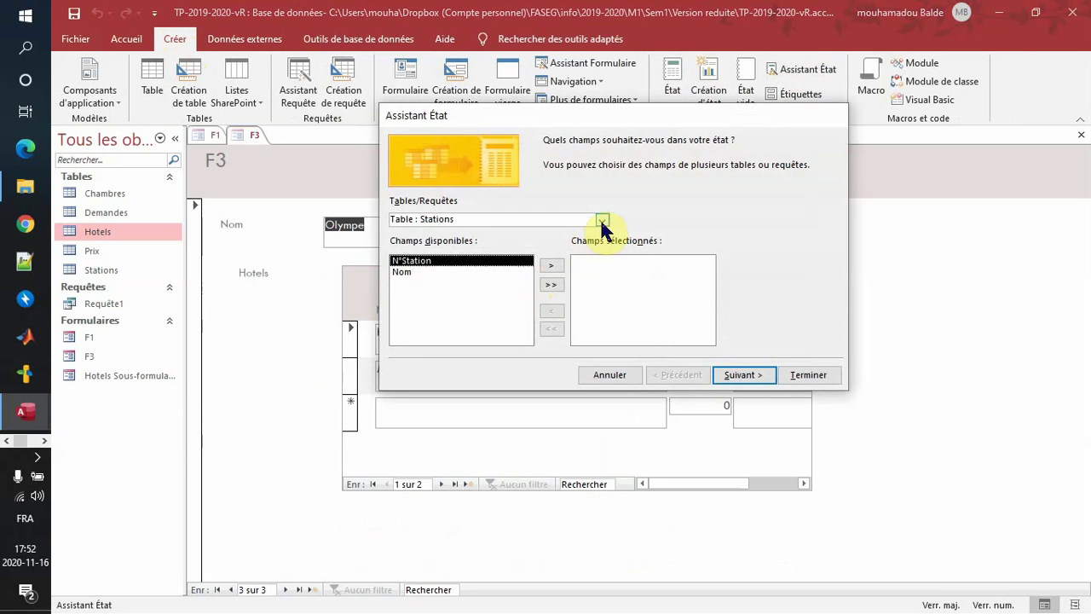
Check report exercise 1 in the PDF sheet and add N°Hotel from table Hotels and N°Chambre from table Chambres to the report fields.
key("ctrl+super+Right")
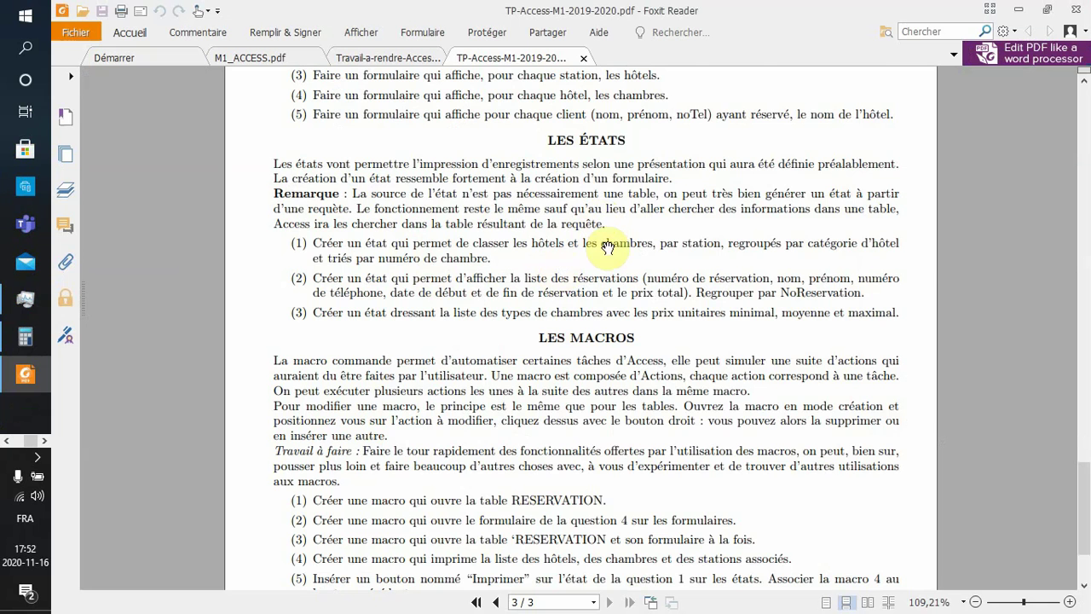
key("ctrl+super+Left")
left_click(601, 221)
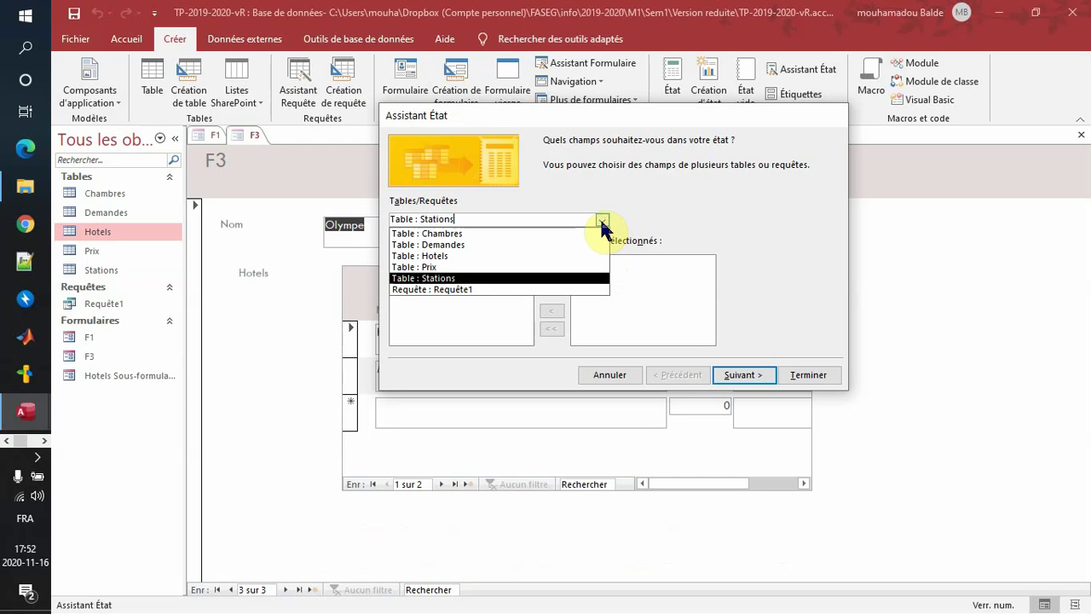
left_click(523, 256)
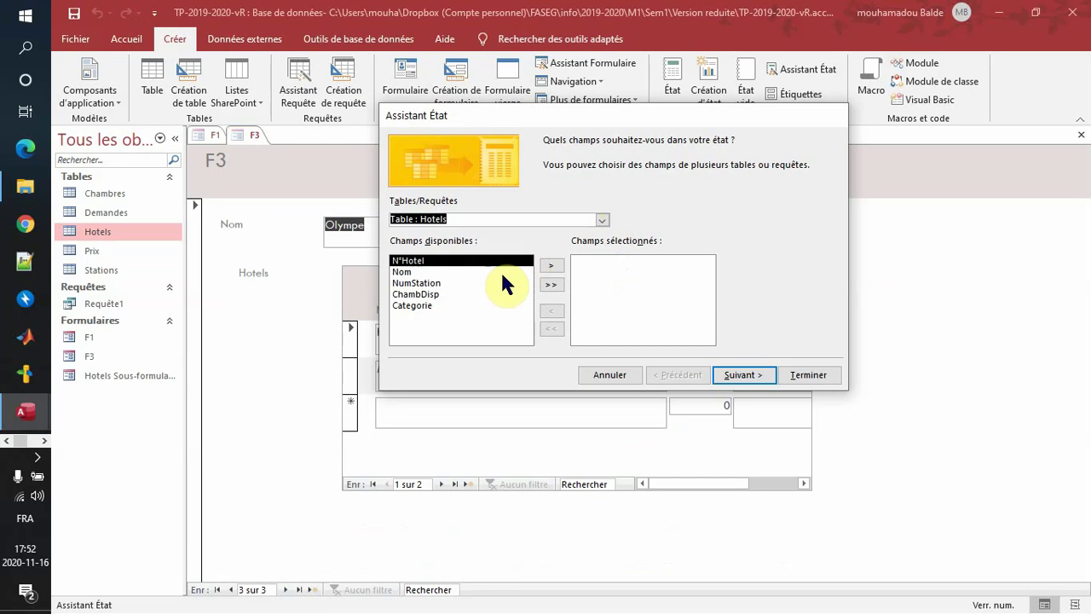
left_click(549, 263)
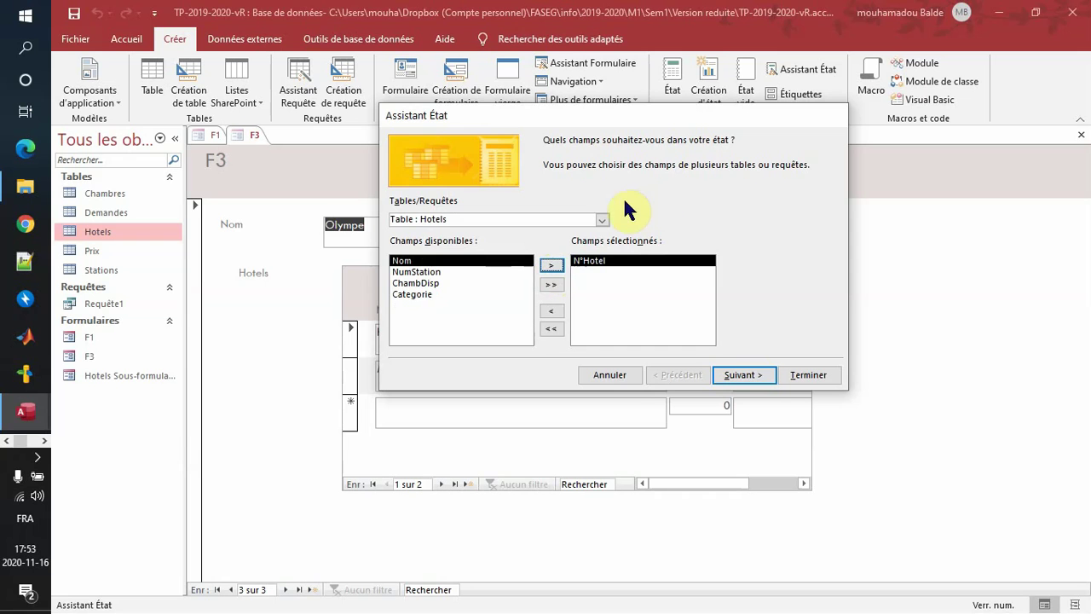
left_click(602, 220)
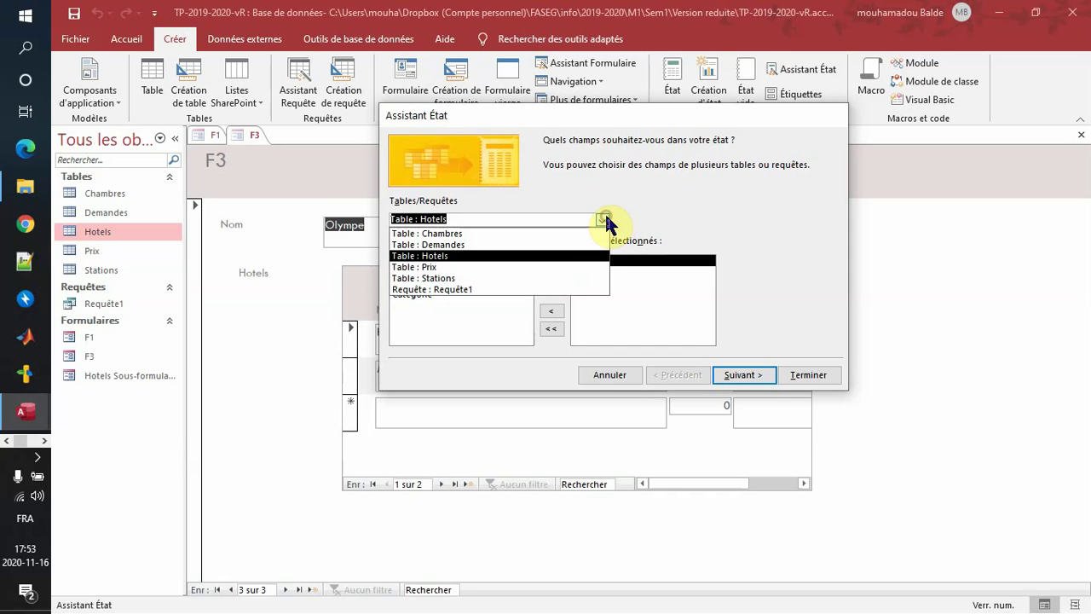
left_click(574, 233)
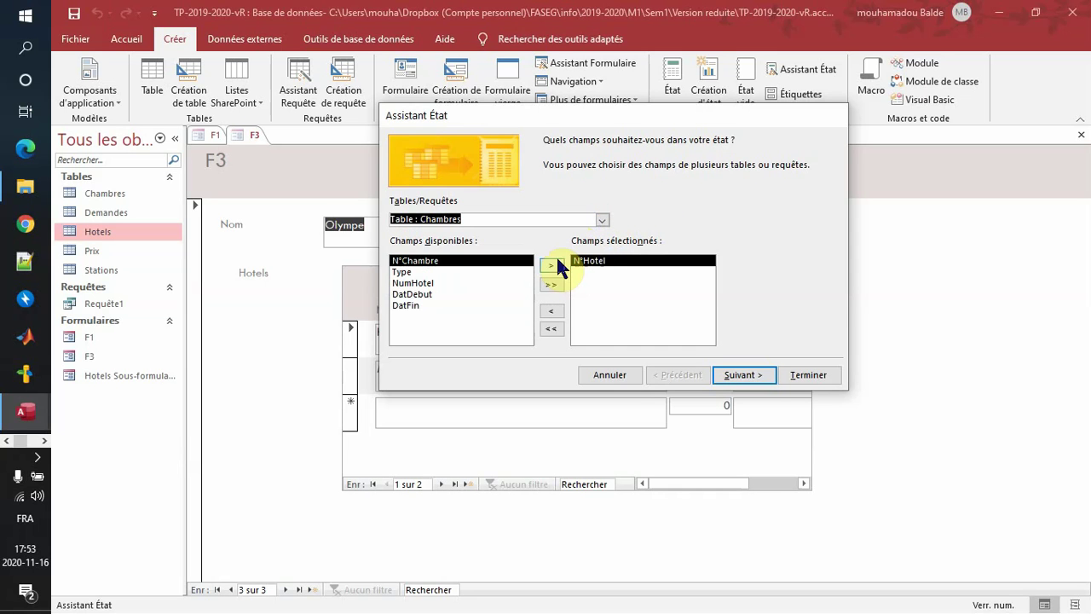
left_click(551, 266)
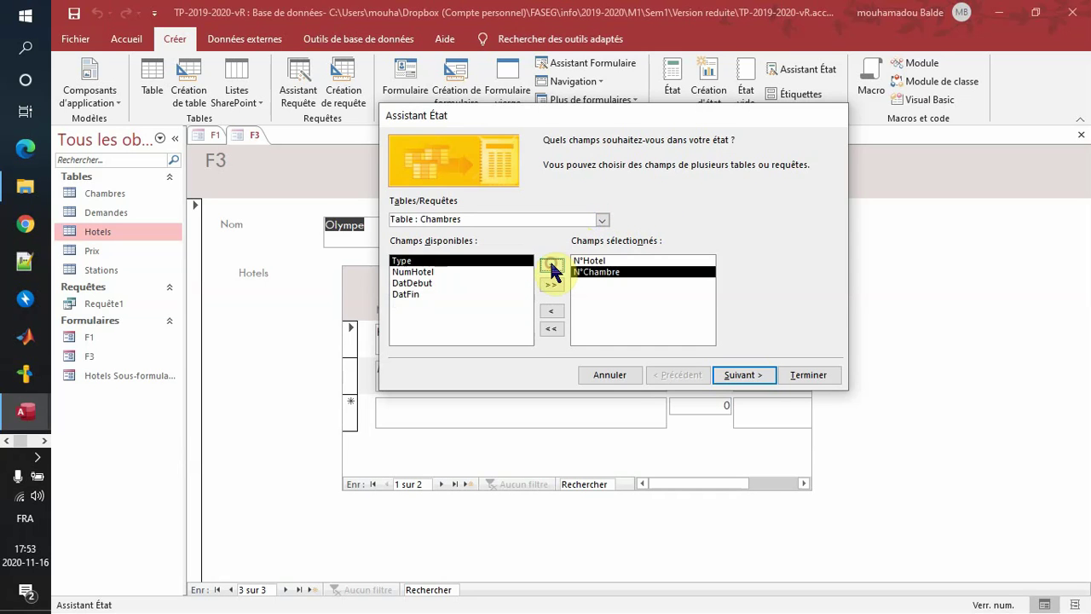
Add N°Station from table Stations and Categorie from table Hotels to the report fields, rechecking the exercise wording in the PDF.
left_click(602, 220)
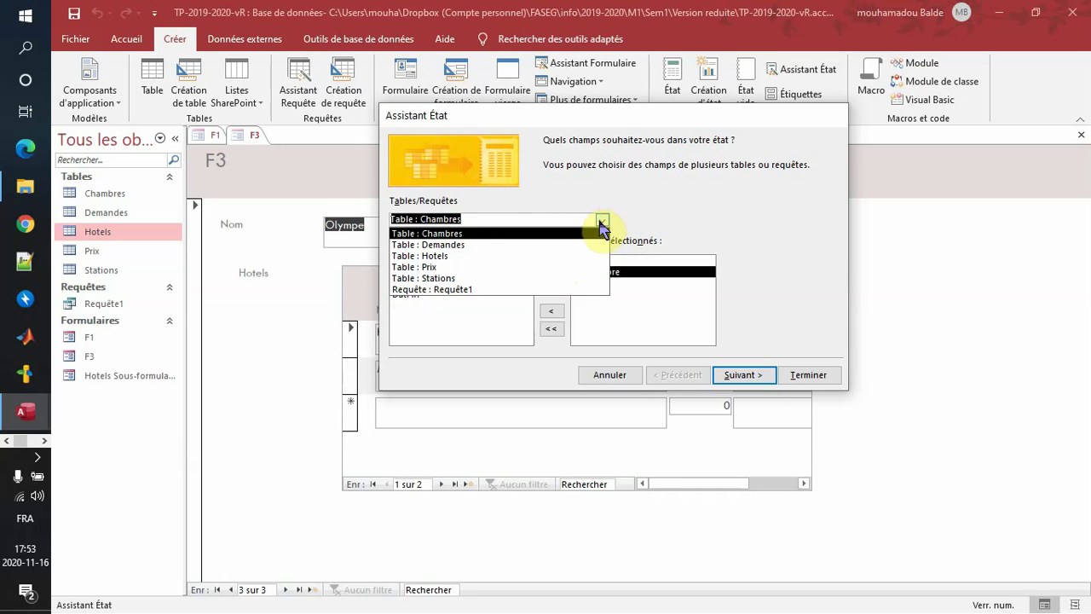
left_click(554, 280)
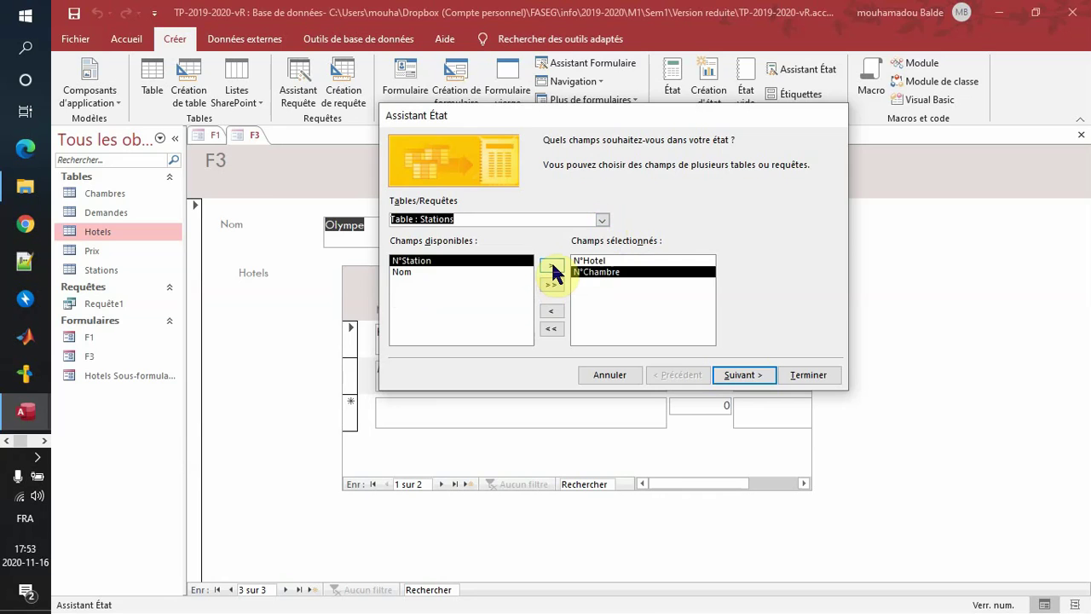
left_click(552, 265)
key("alt+Tab")
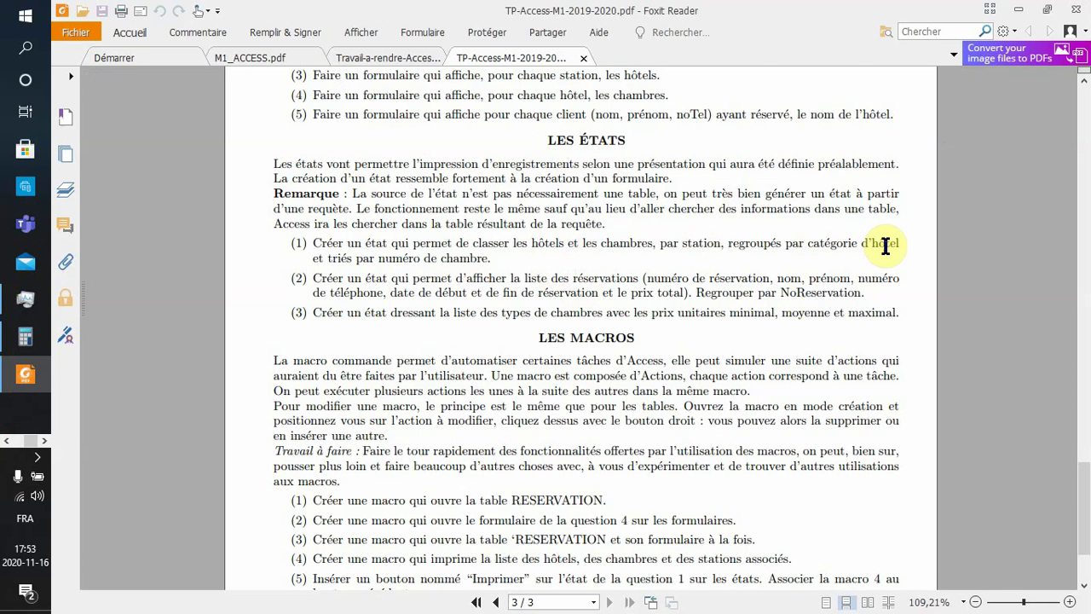
key("alt+Tab")
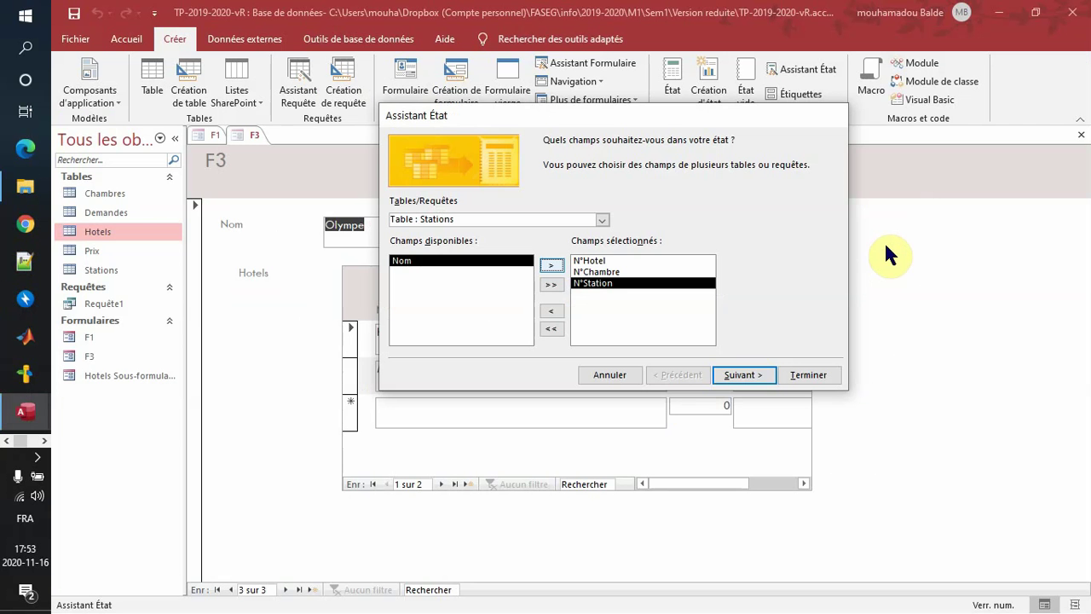
left_click(602, 220)
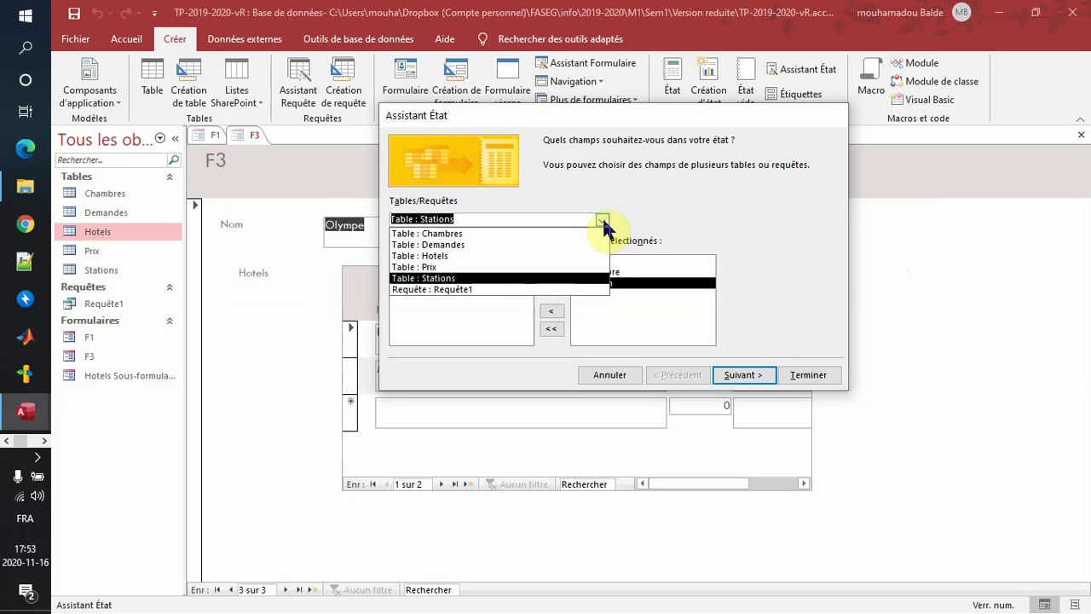
left_click(489, 258)
left_click(452, 295)
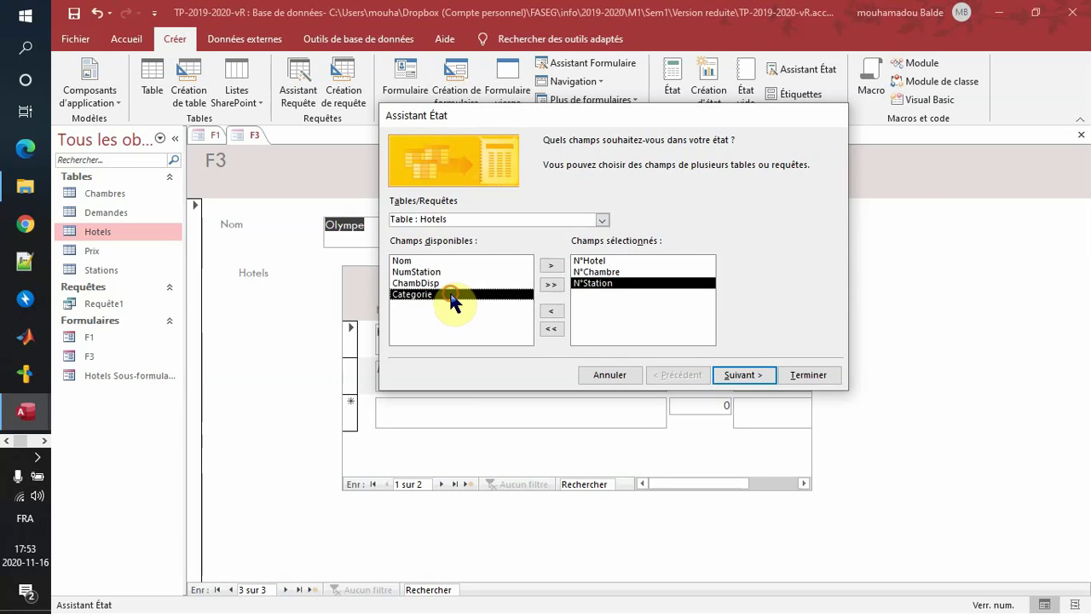
left_click(548, 267)
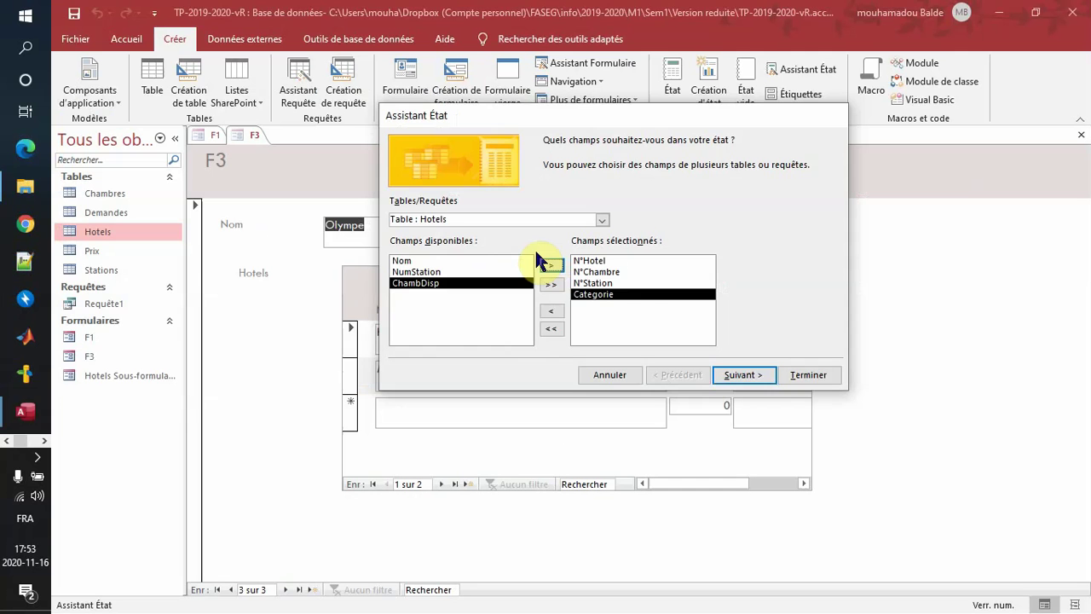
Check the selected fields against the PDF exercise, accept them and organise the report data by Stations.
left_click(602, 220)
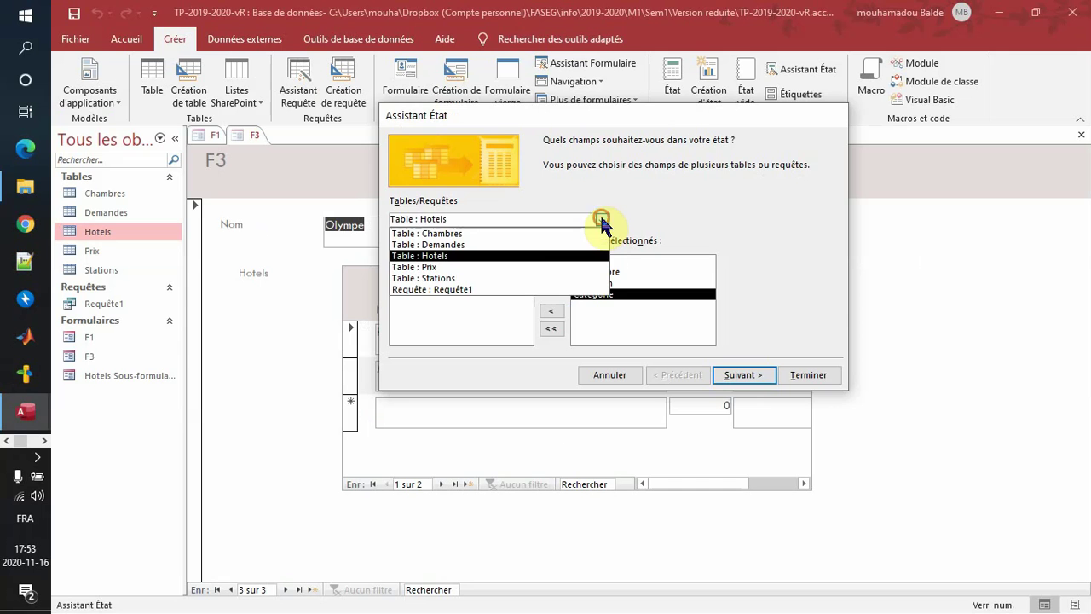
left_click(555, 235)
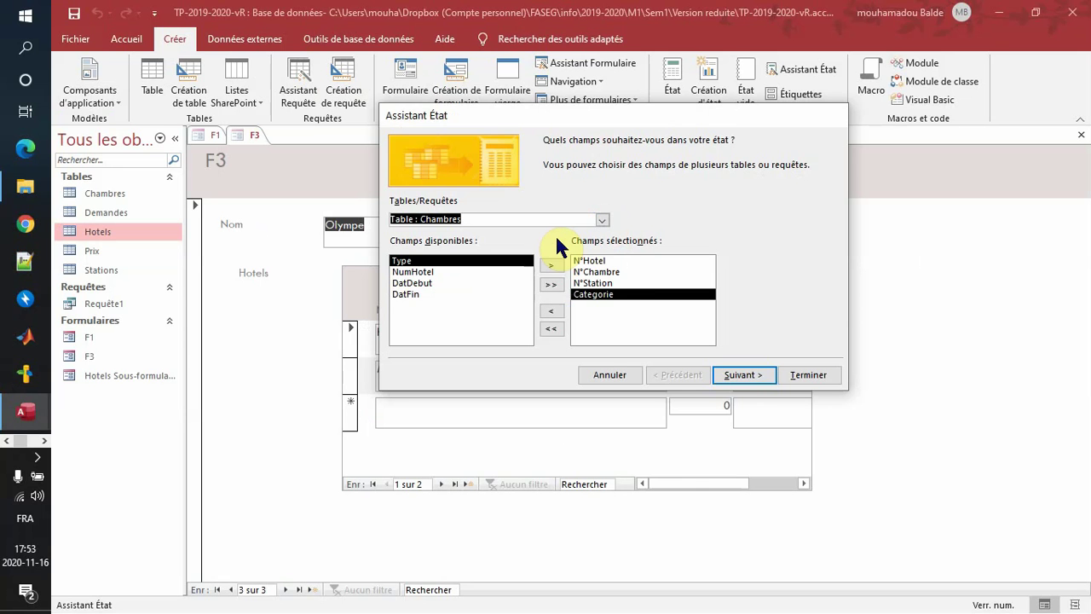
key("alt+Tab")
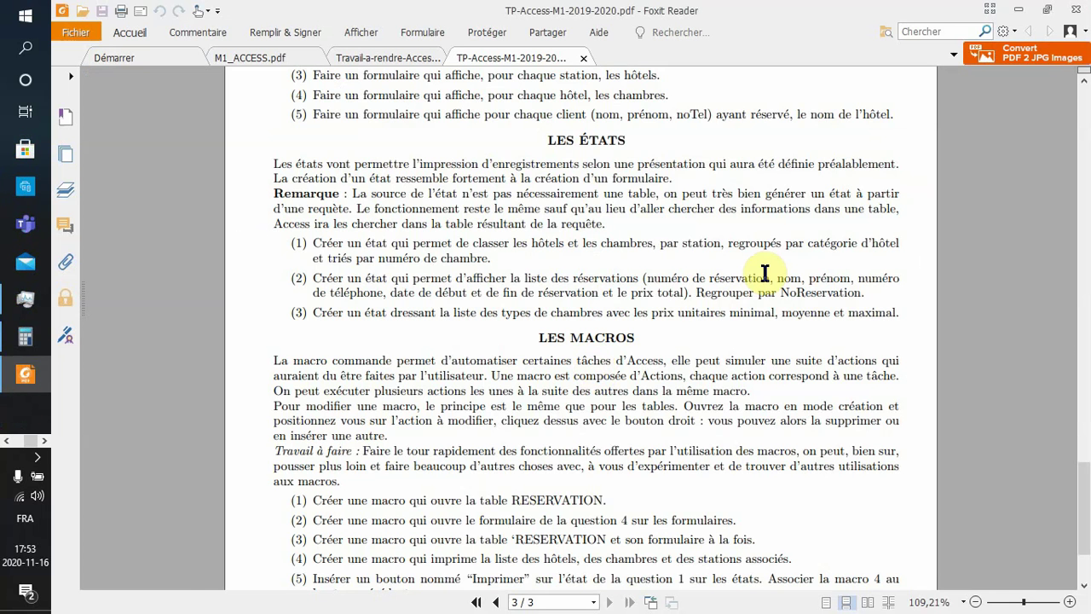
key("alt+Tab")
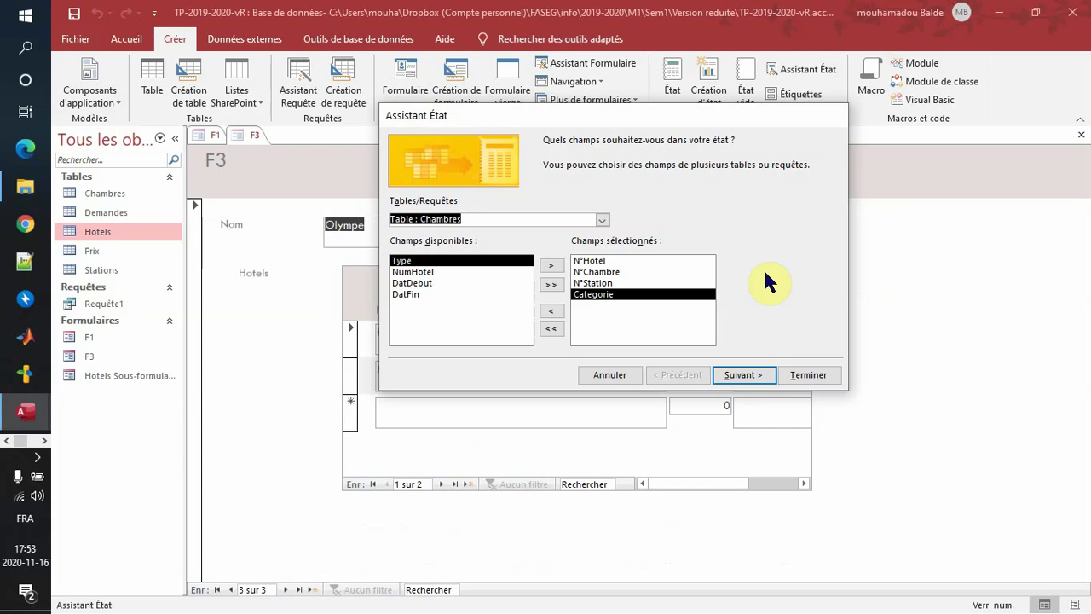
left_click(742, 376)
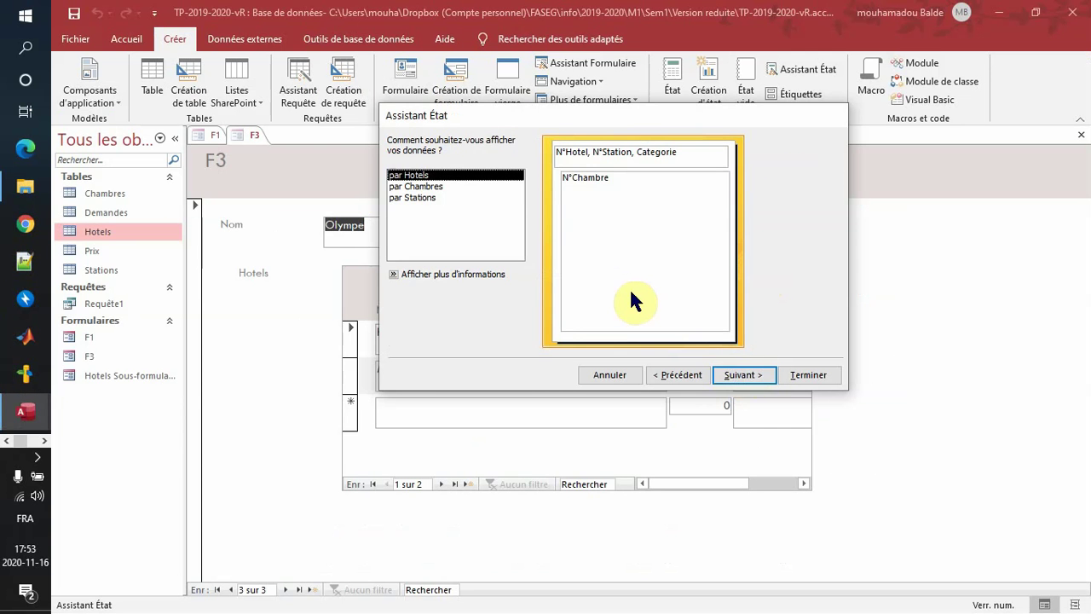
left_click(428, 197)
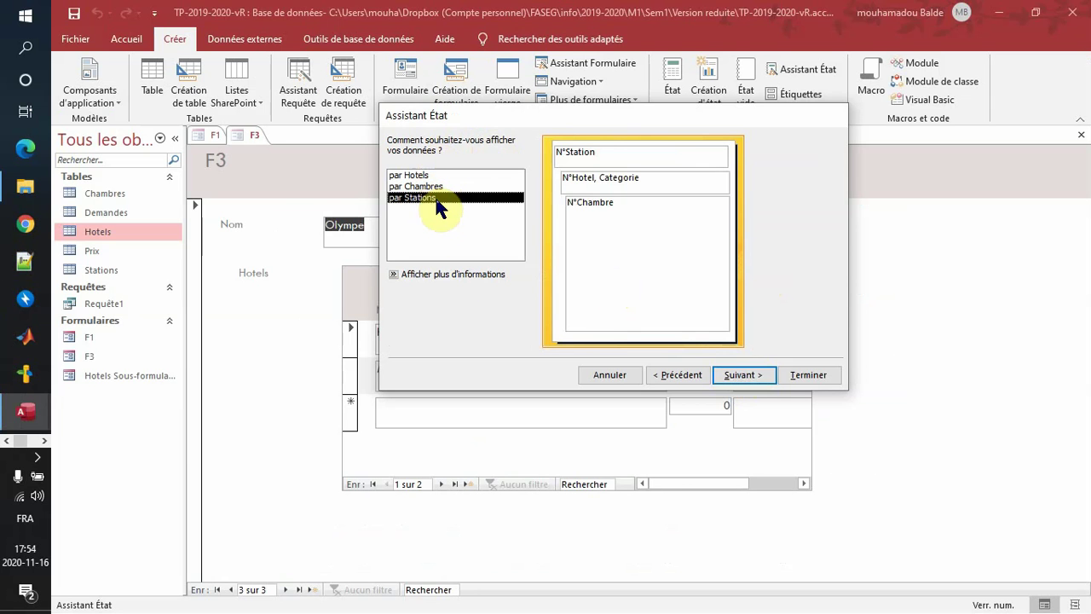
key("alt+Tab")
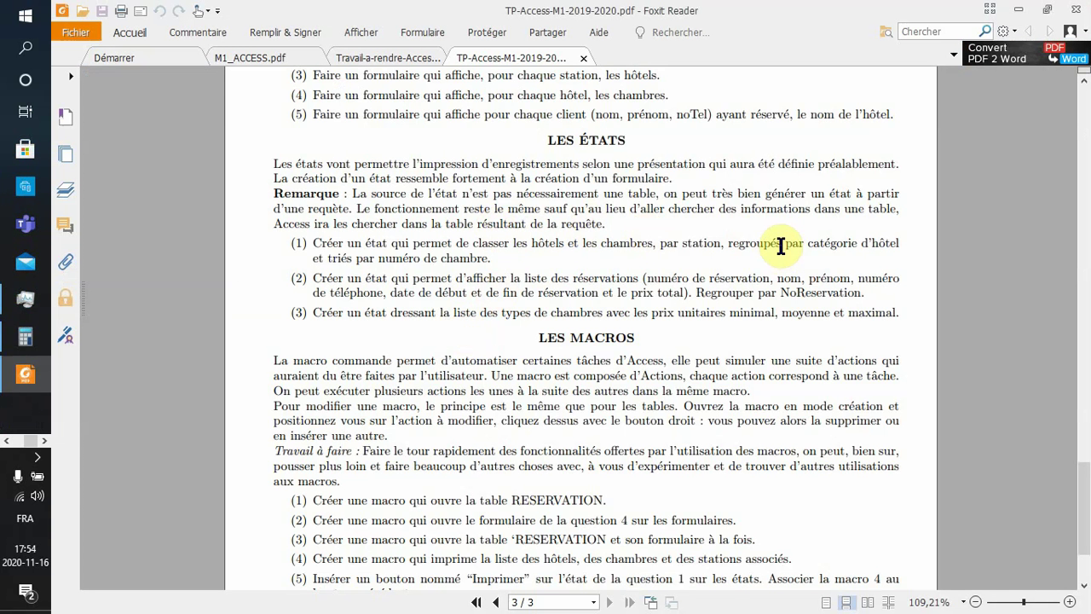
key("alt+Tab")
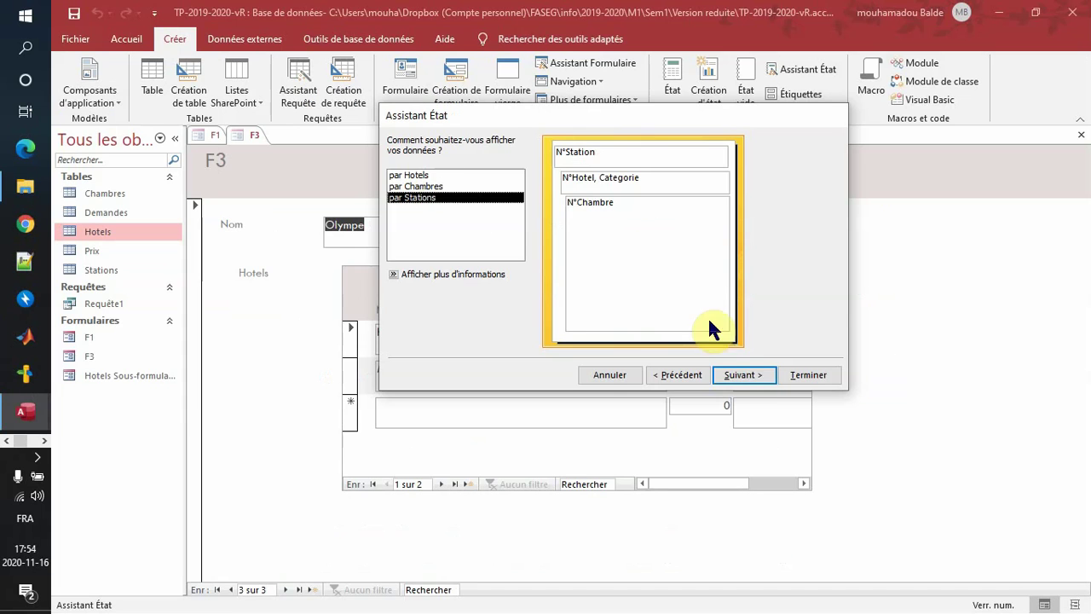
left_click(754, 374)
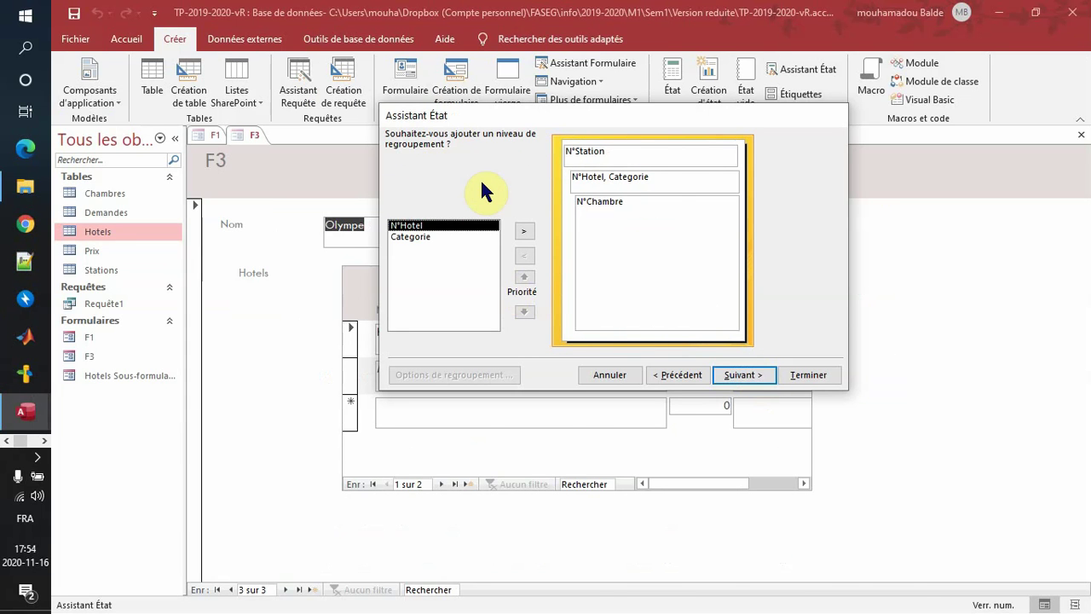
Add Categorie as a grouping level beneath N°Station, checking the grouping and sorting requirements in the PDF exercise.
key("alt+Tab")
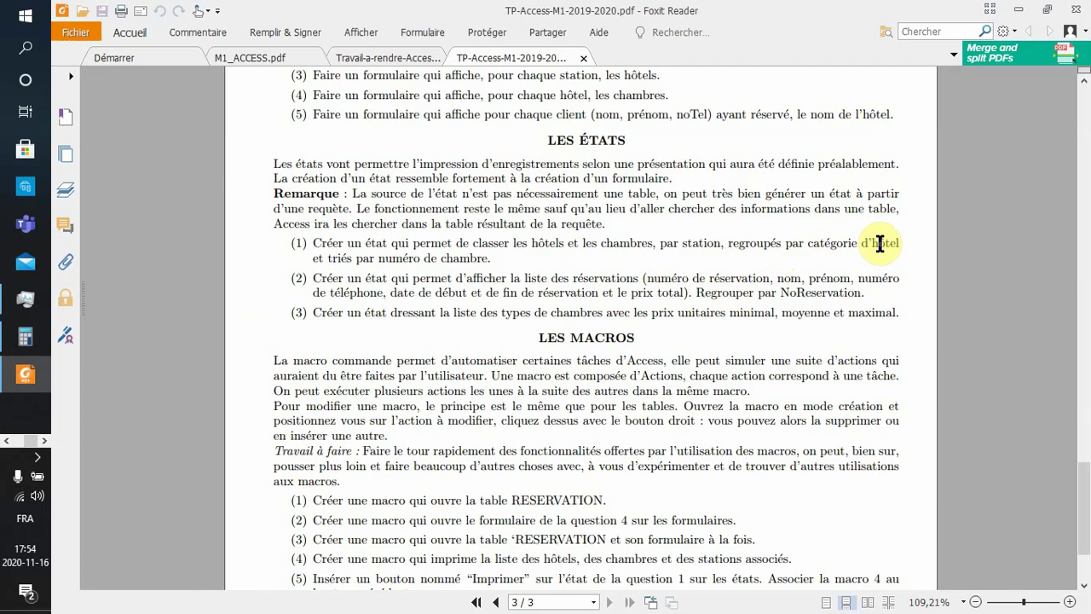
key("alt+Tab")
left_click(464, 237)
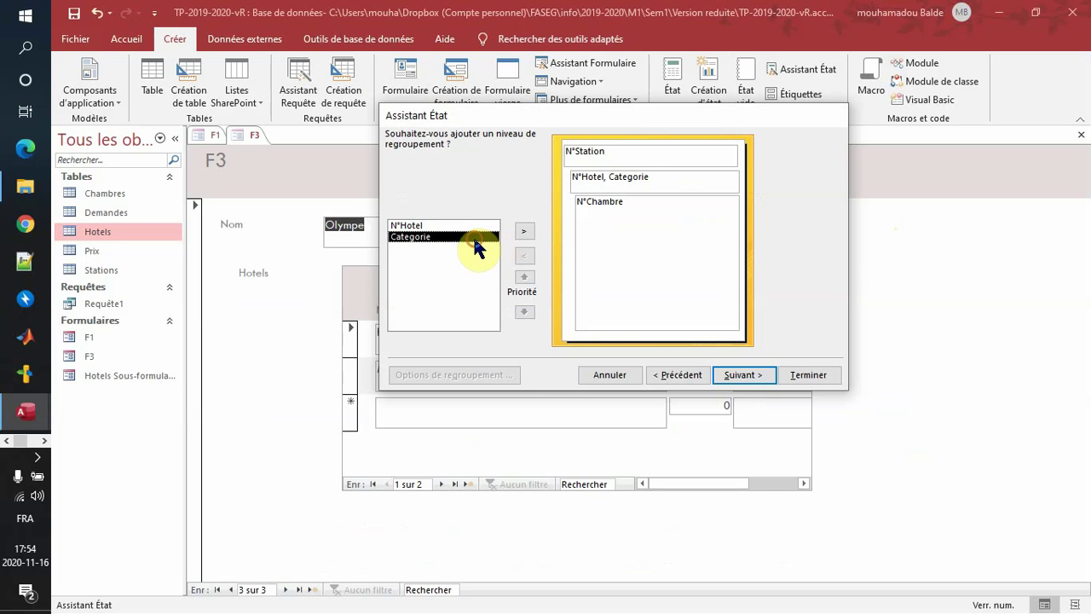
left_click(525, 230)
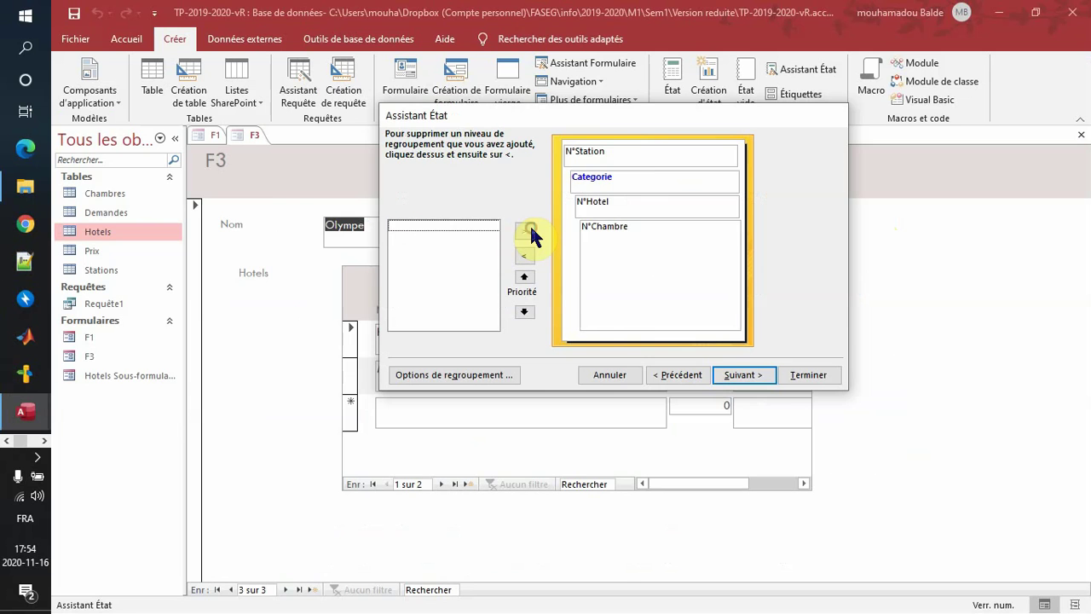
key("alt+Tab")
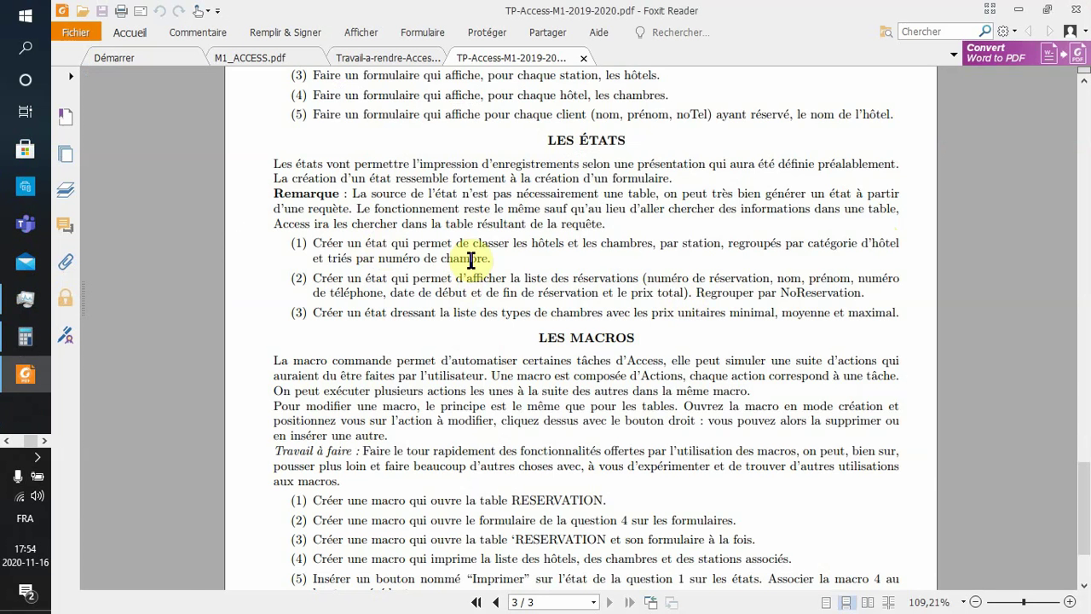
key("alt+Tab")
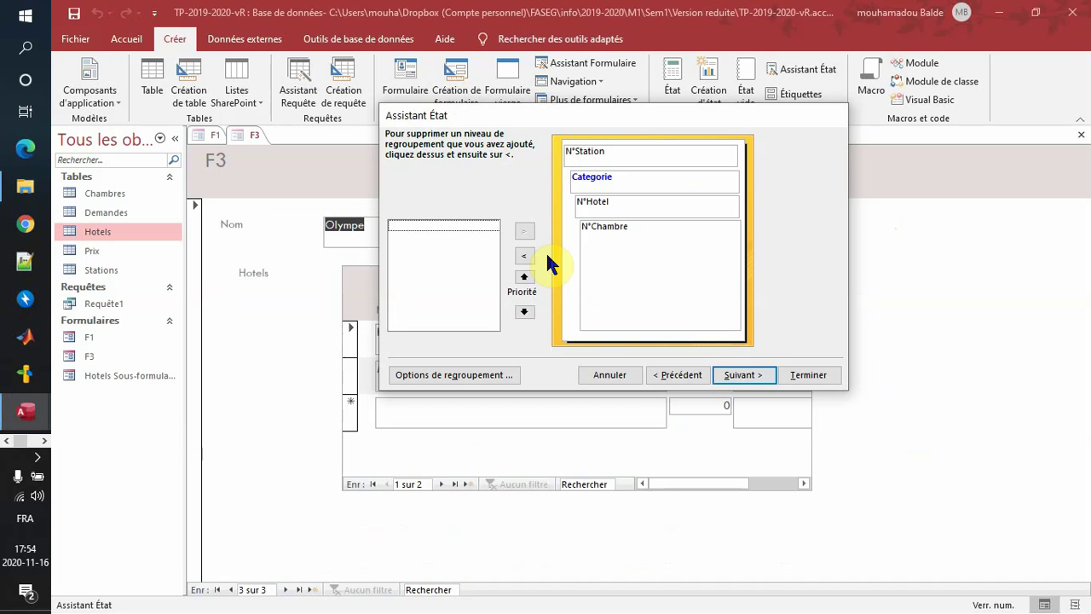
left_click(741, 375)
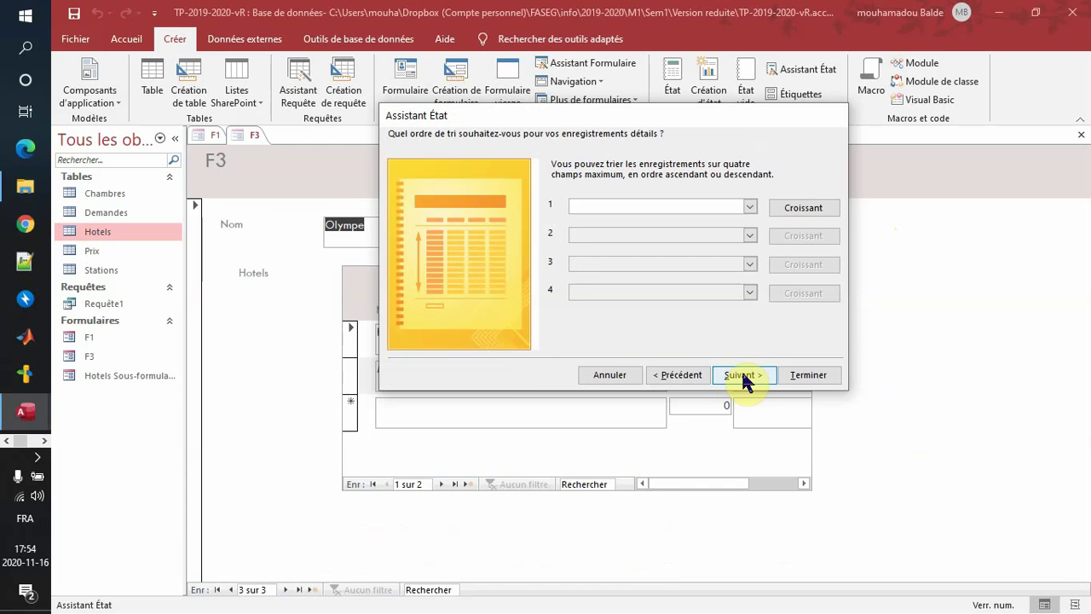
Sort the report's detail records by N°Chambre in ascending order.
left_click(750, 207)
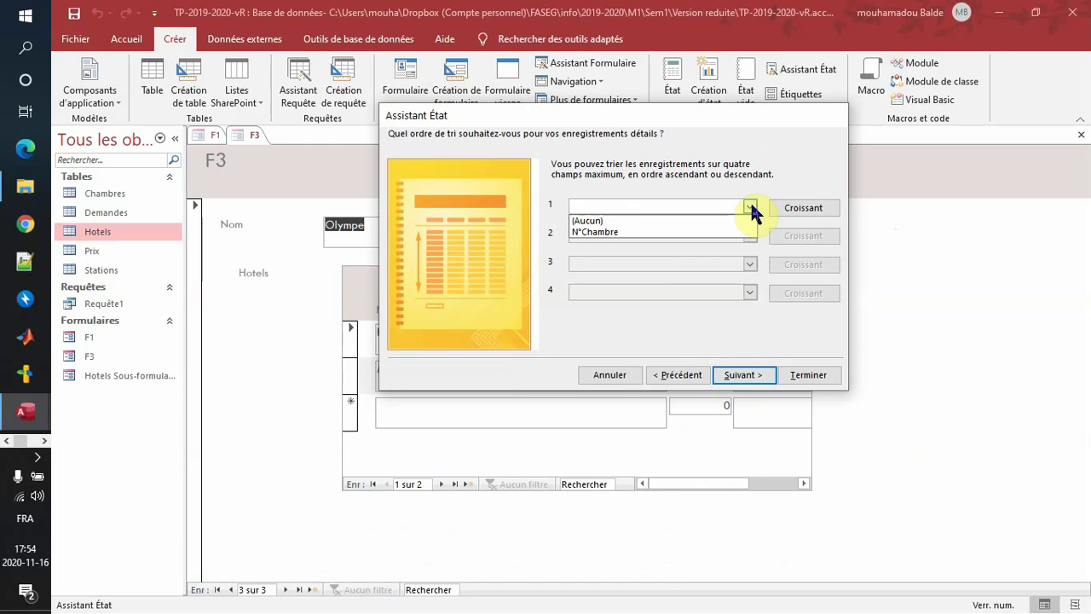
left_click(711, 231)
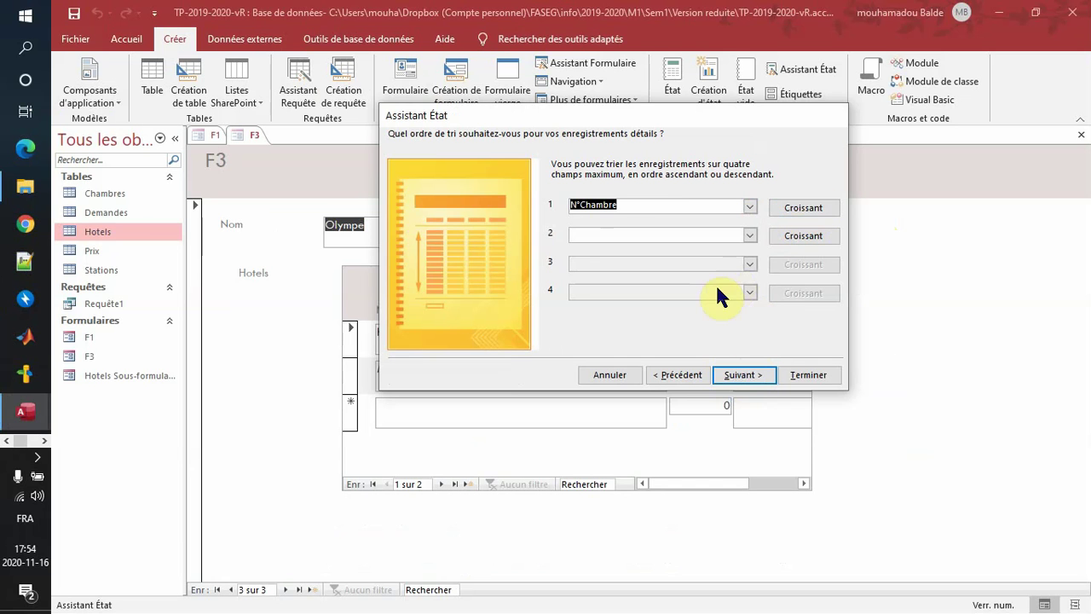
left_click(743, 375)
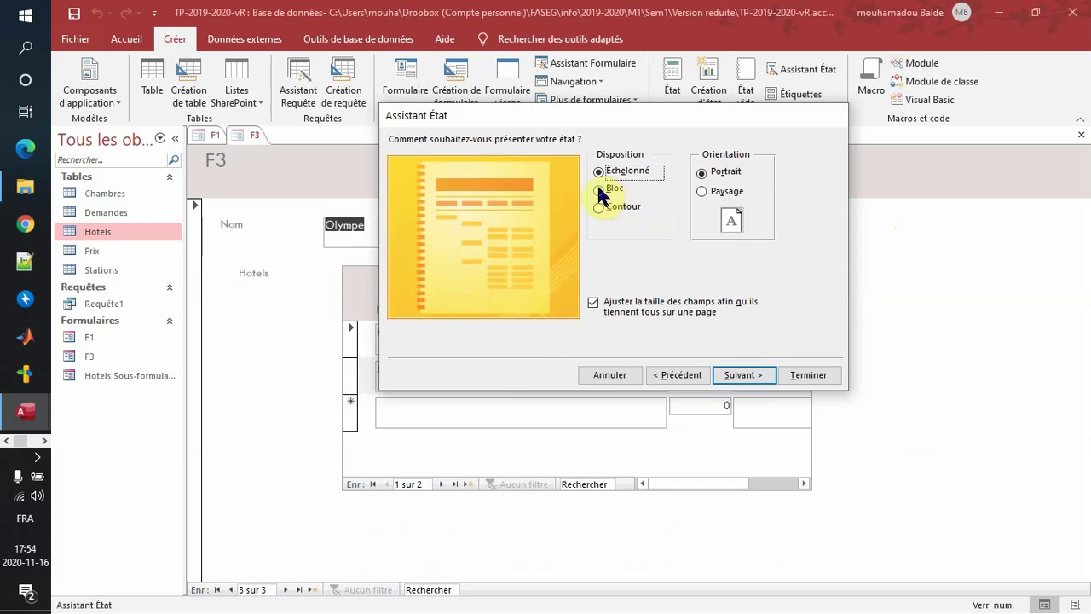
Preview the Bloc and Contour layouts and choose the Échelonné layout for the report, in portrait orientation.
left_click(600, 191)
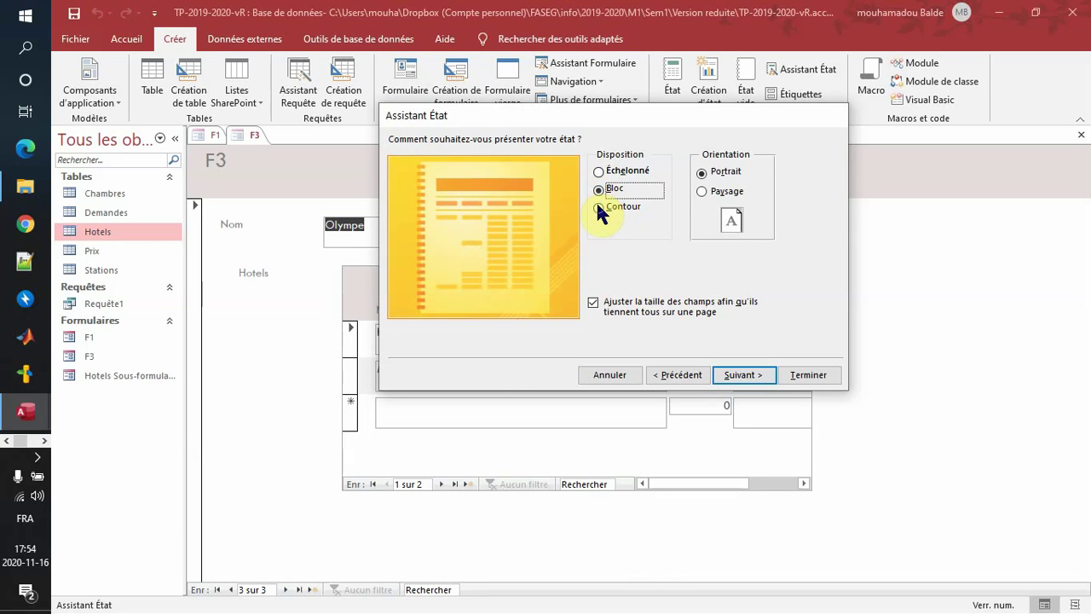
left_click(599, 207)
left_click(598, 171)
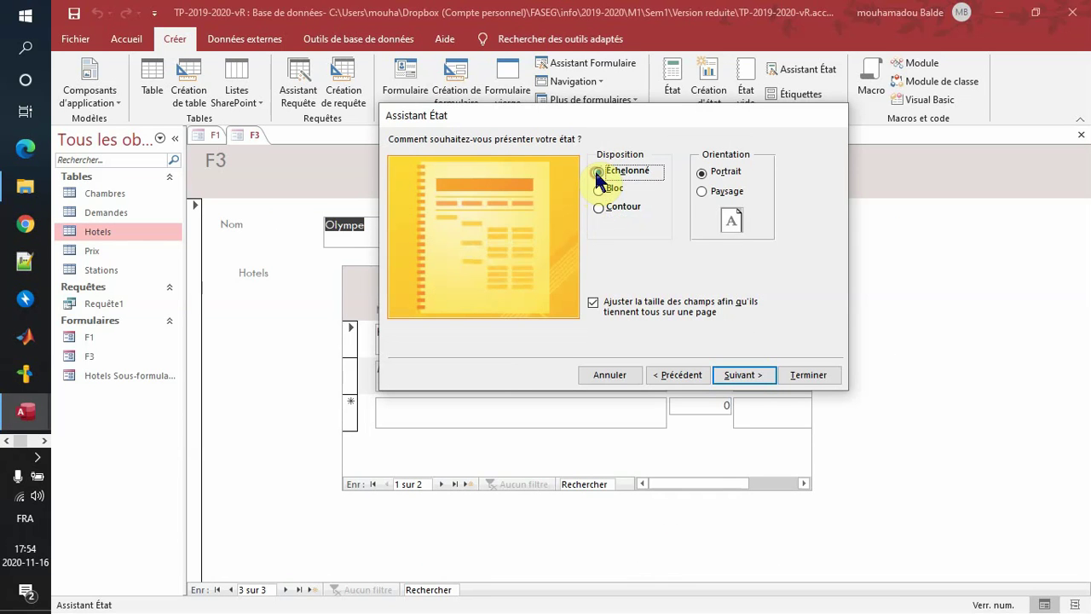
left_click(757, 369)
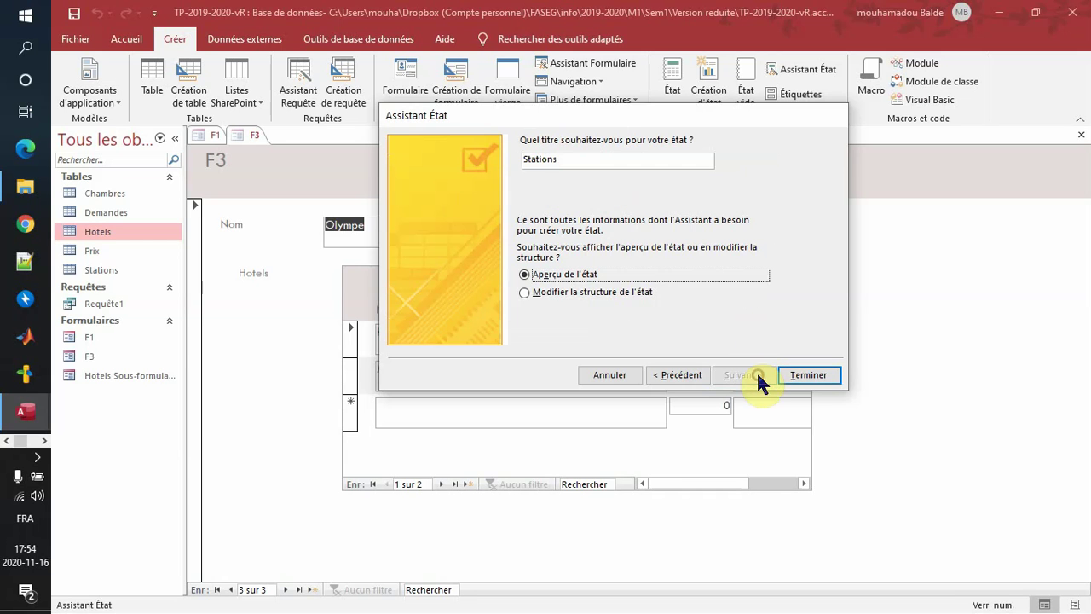
Title the report E1, finish the wizard with the report preview option and look through the previewed page.
double_click(580, 163)
key("Caps_Lock")
key("Caps_Lock")
key("Caps_Lock")
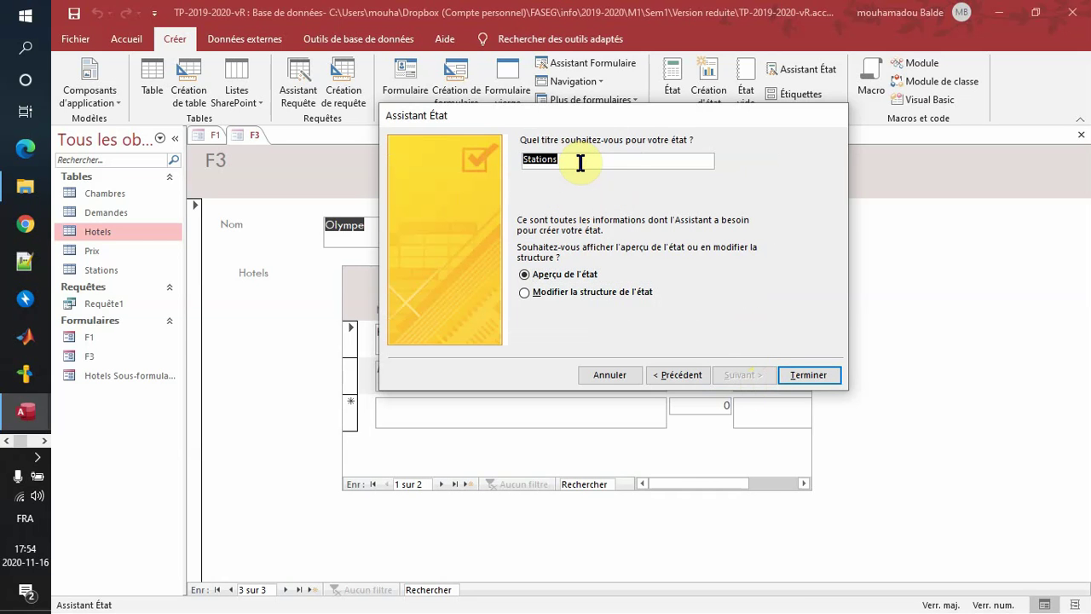
type("E1")
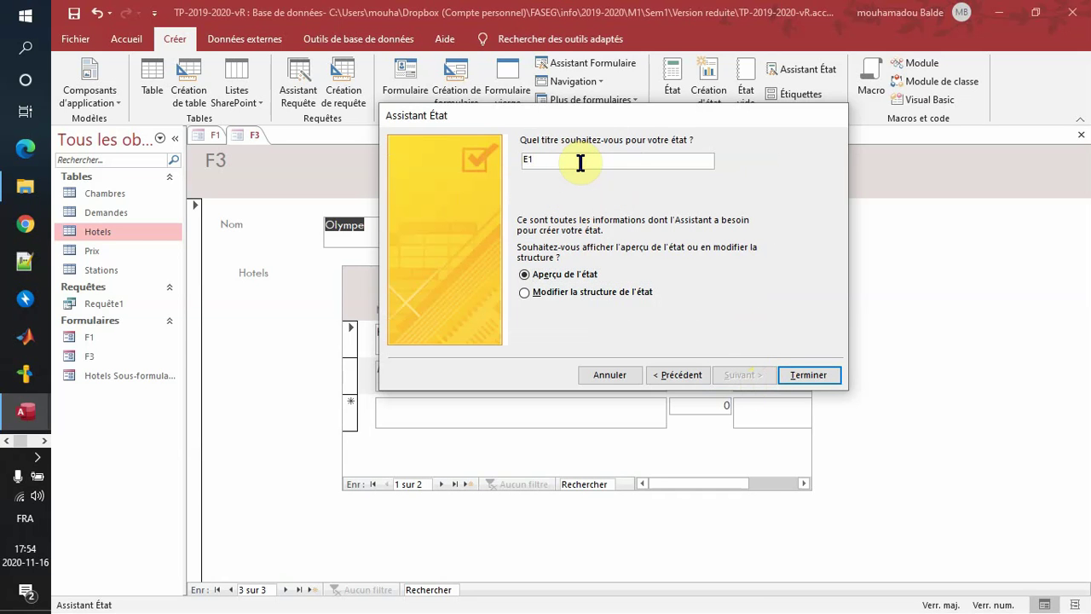
left_click(816, 374)
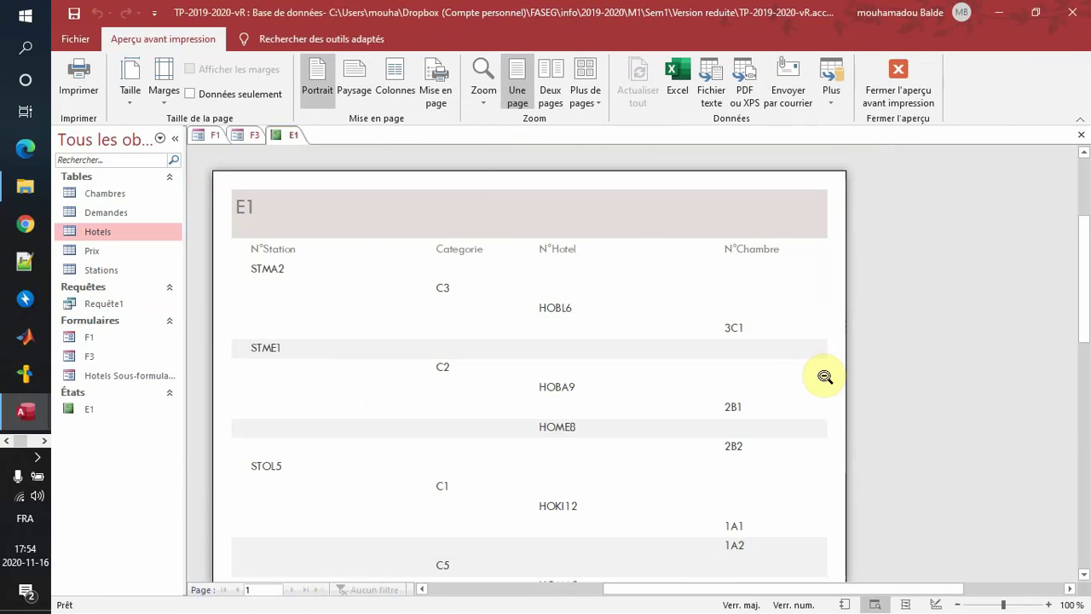
scroll(825, 375, "down", 5)
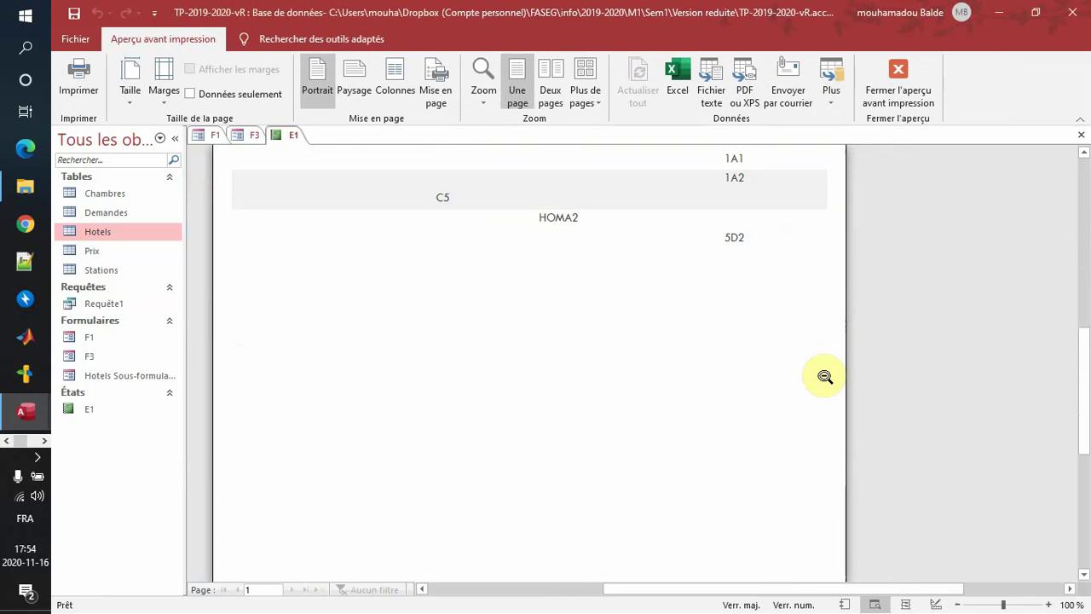
scroll(824, 376, "up", 6)
Check the PDF exercise, switch to the TP-2019-2020-vReduit database and open its report E2 for viewing.
key("alt+Tab")
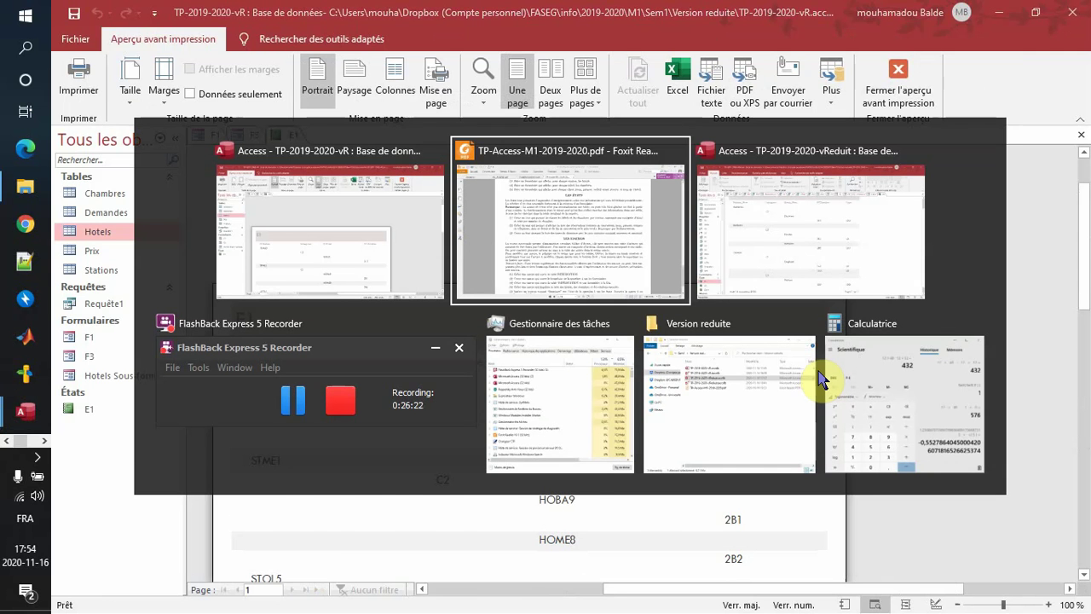
key("alt+Tab")
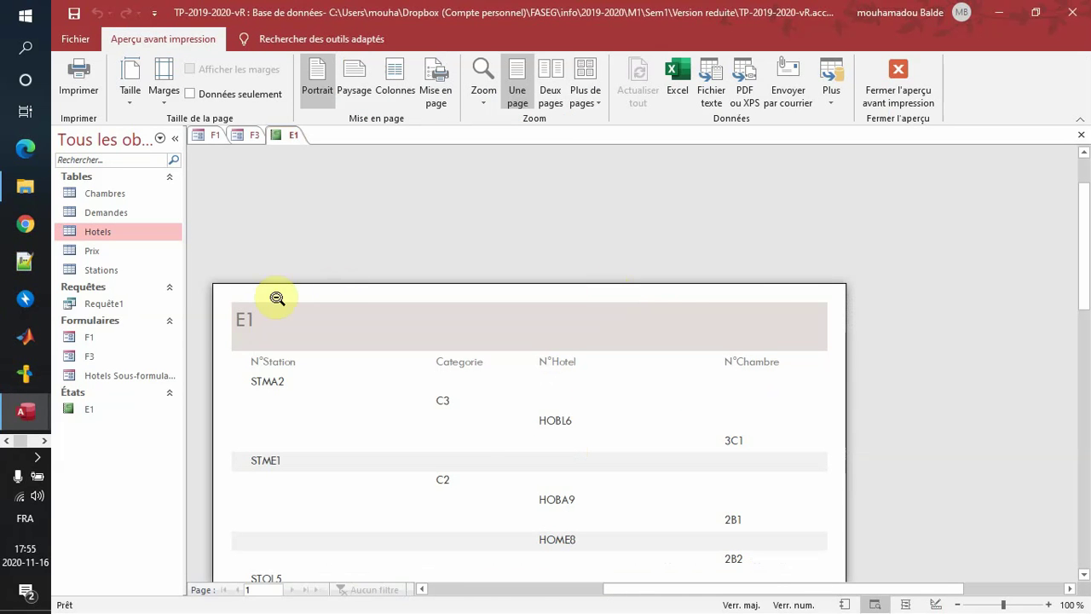
key("alt+Tab")
key("alt+Tab")
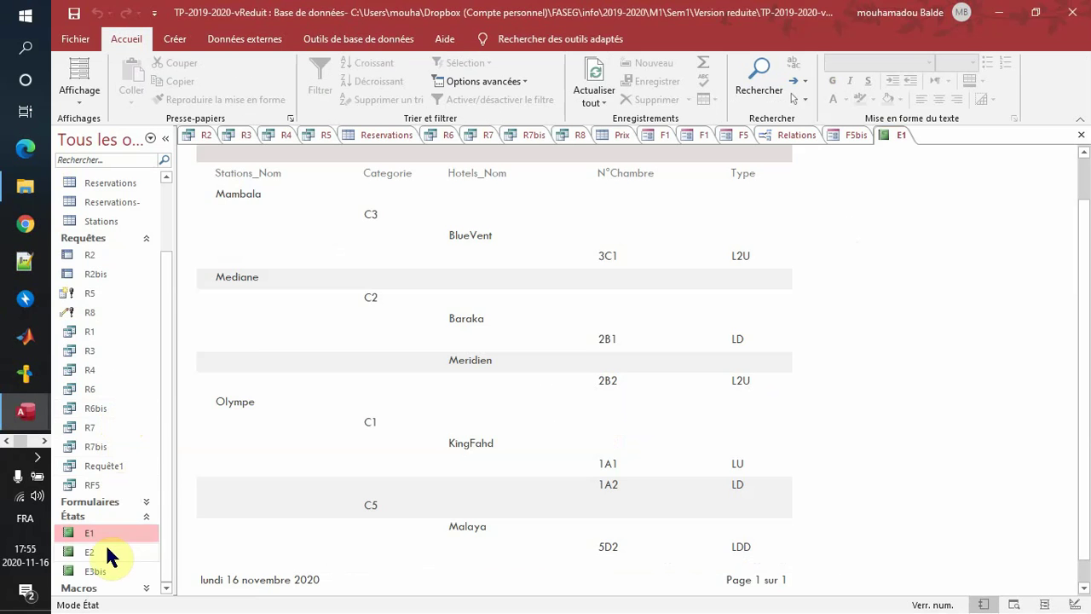
left_click(104, 556)
right_click(104, 555)
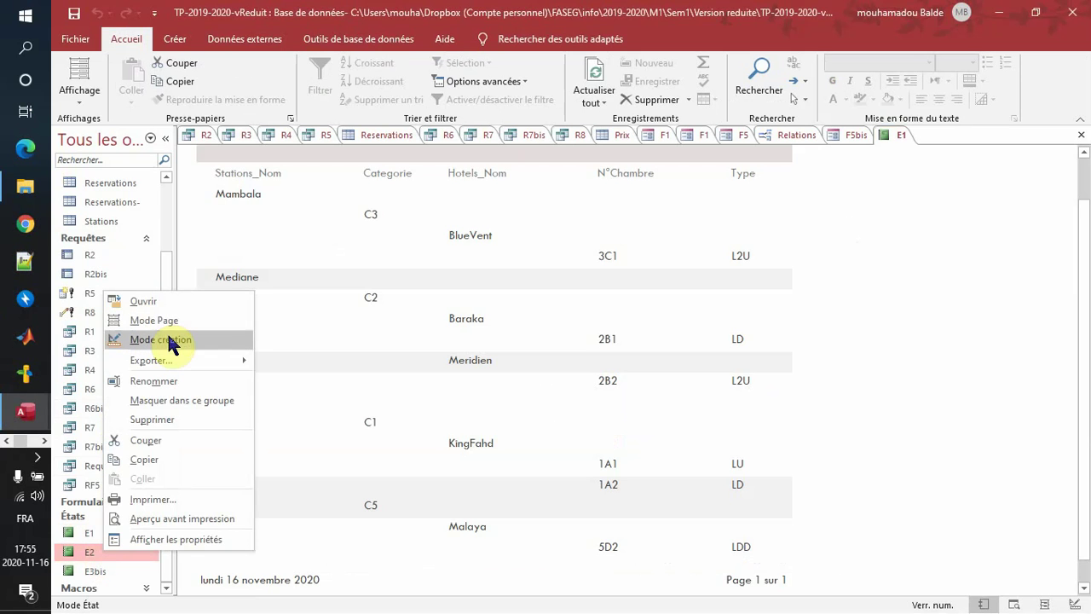
left_click(150, 301)
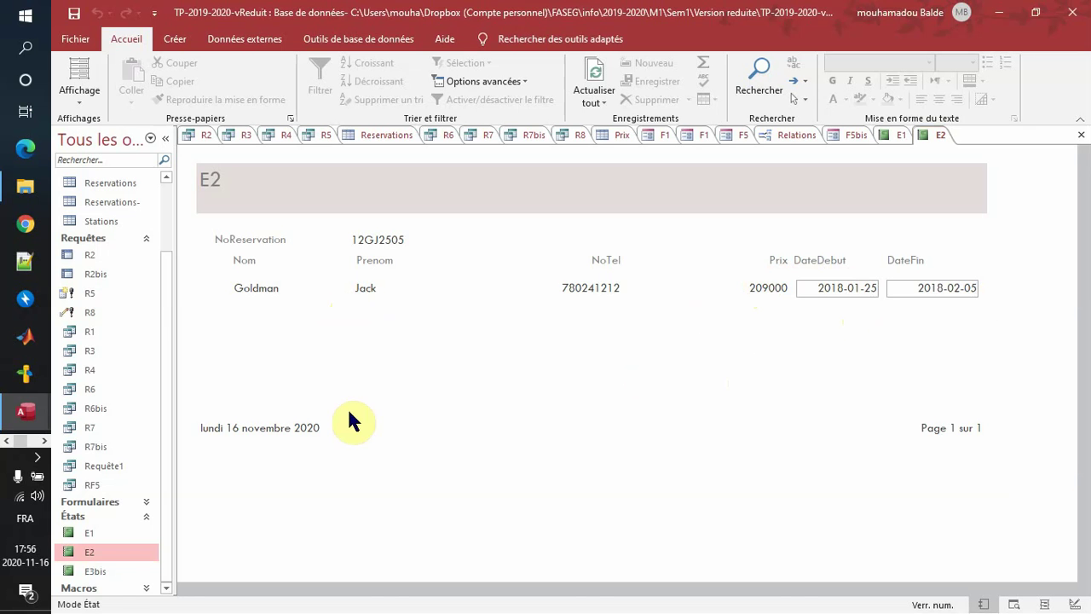
Check the third report question in the PDF exercise and open report E3bis in the TP-2019-2020-vReduit database.
right_click(114, 571)
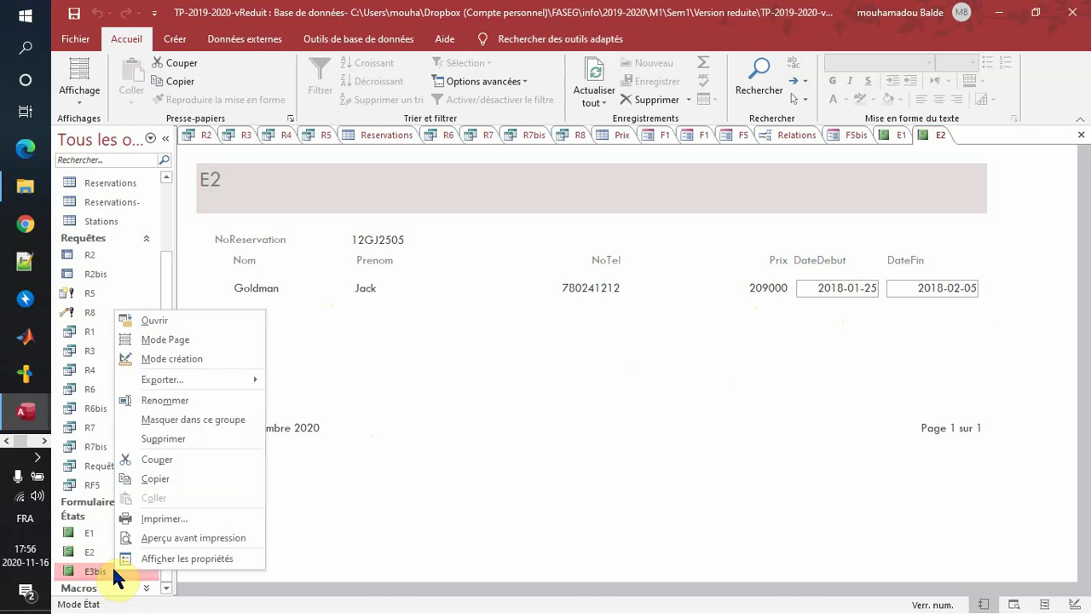
key("Escape")
key("alt+Tab")
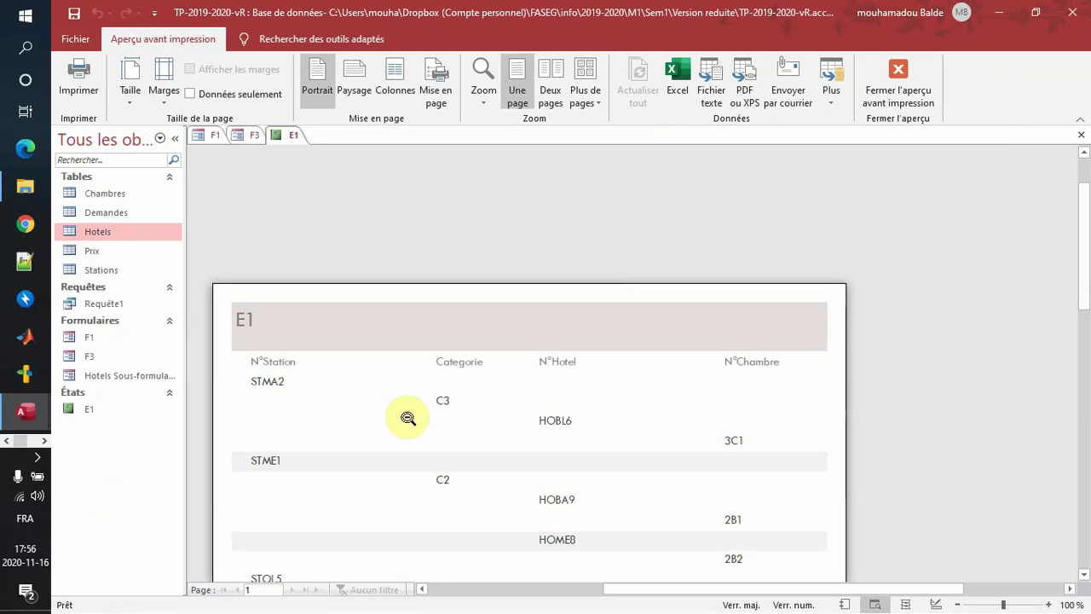
key("alt+Tab")
key("alt+Tab")
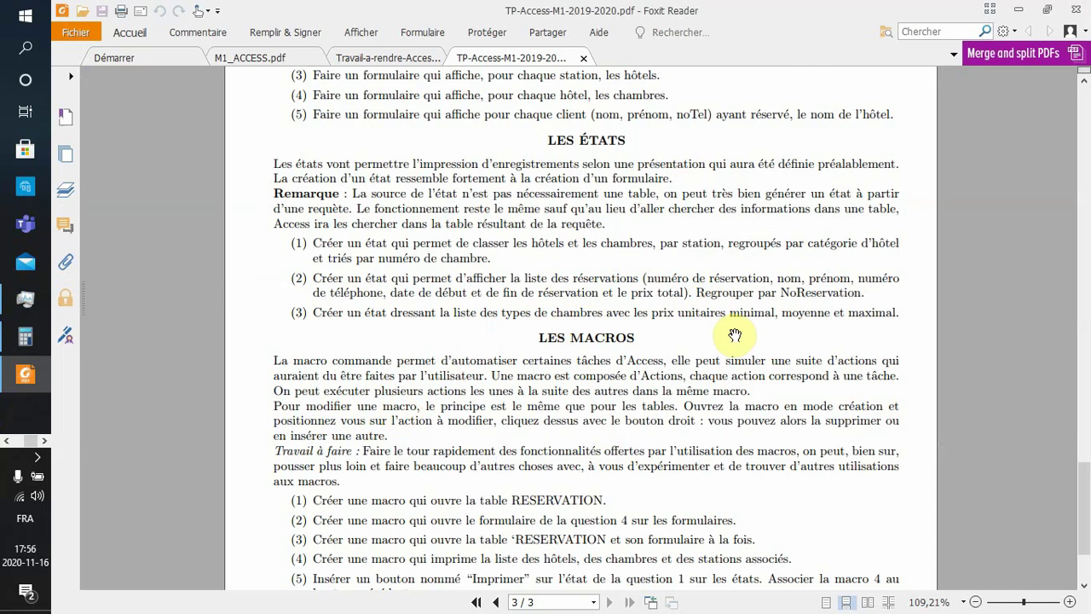
key("alt+Tab")
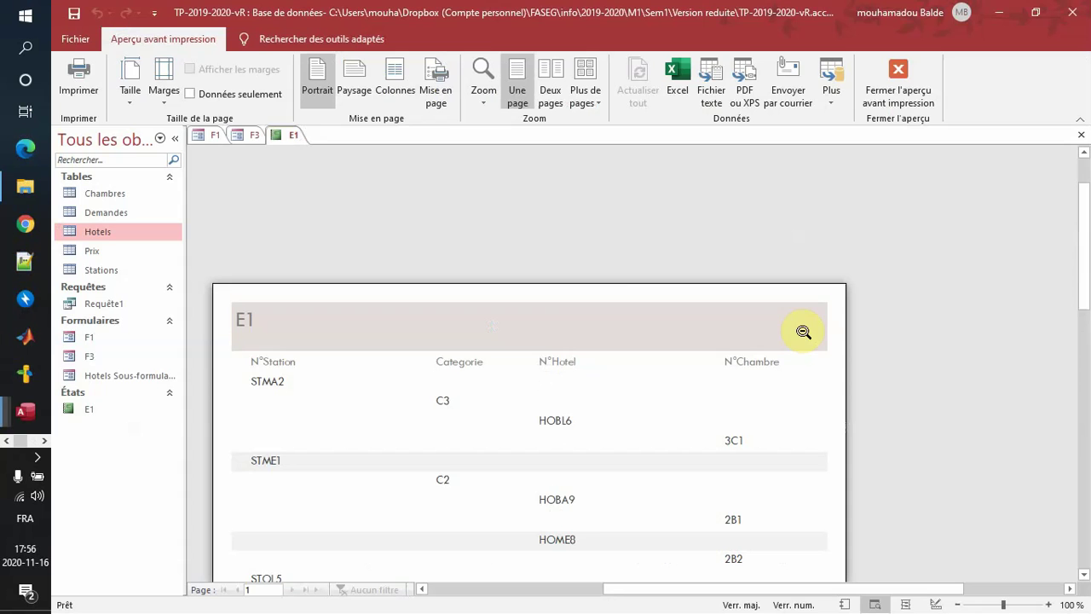
key("alt+Tab")
key("Tab")
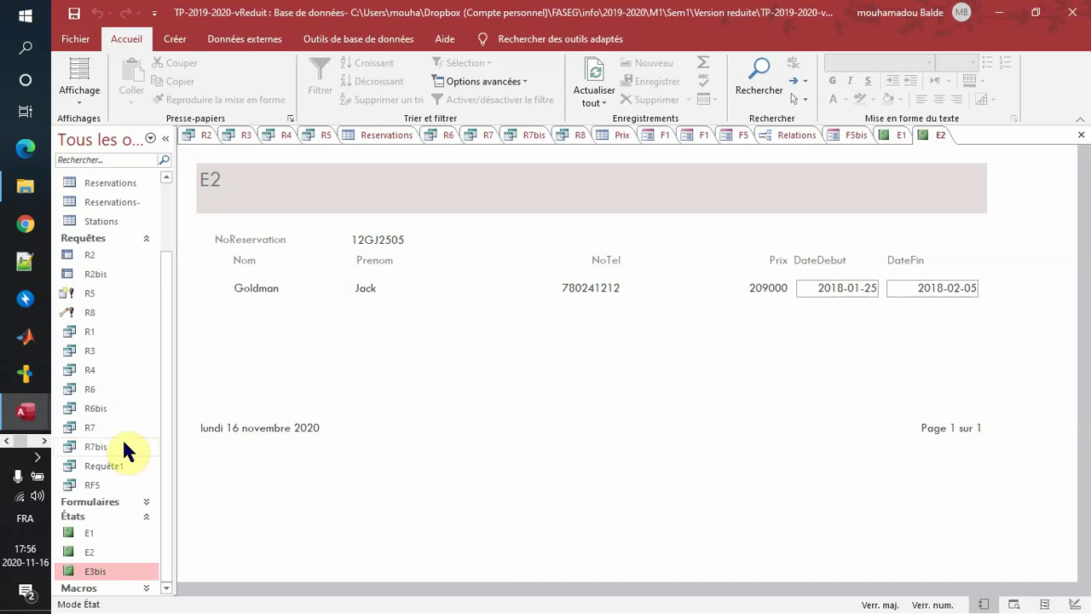
right_click(75, 571)
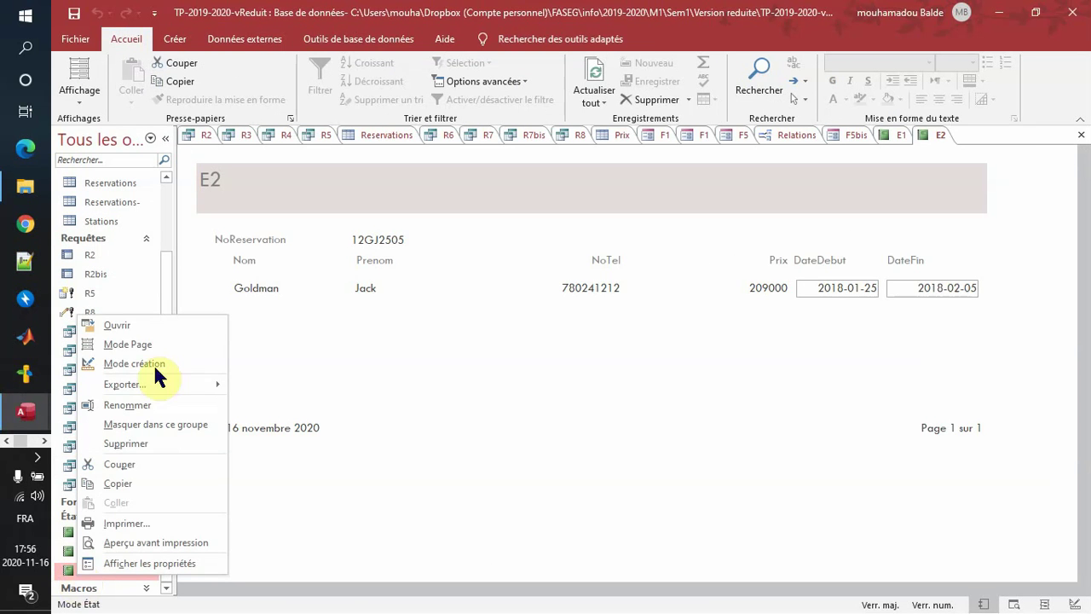
left_click(173, 324)
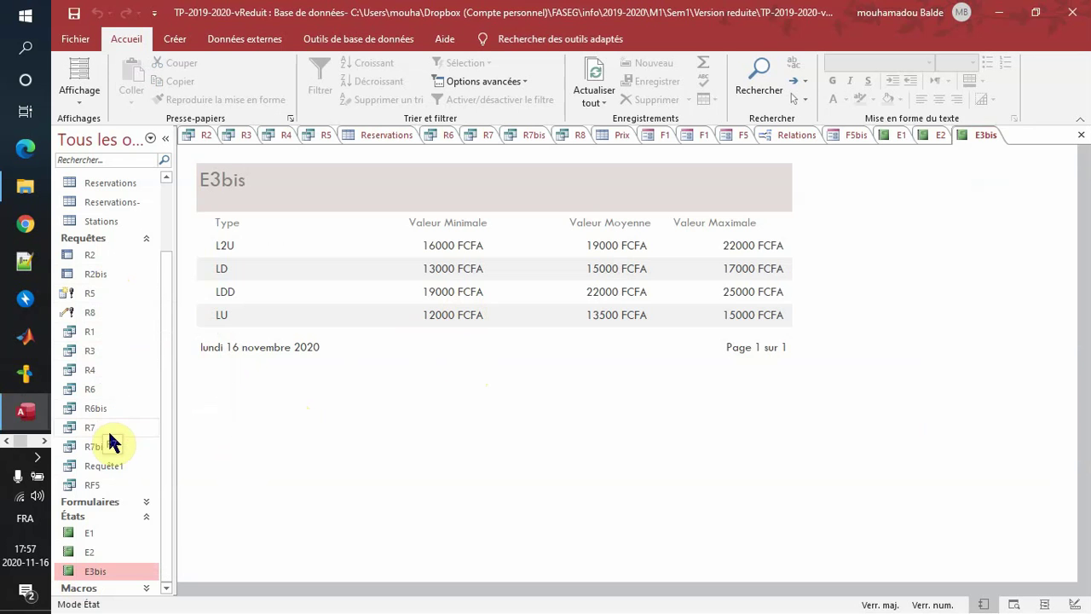
Review the query questions on page 2 and the report questions on page 3 of the PDF exercise.
key("alt+Tab")
key("Tab")
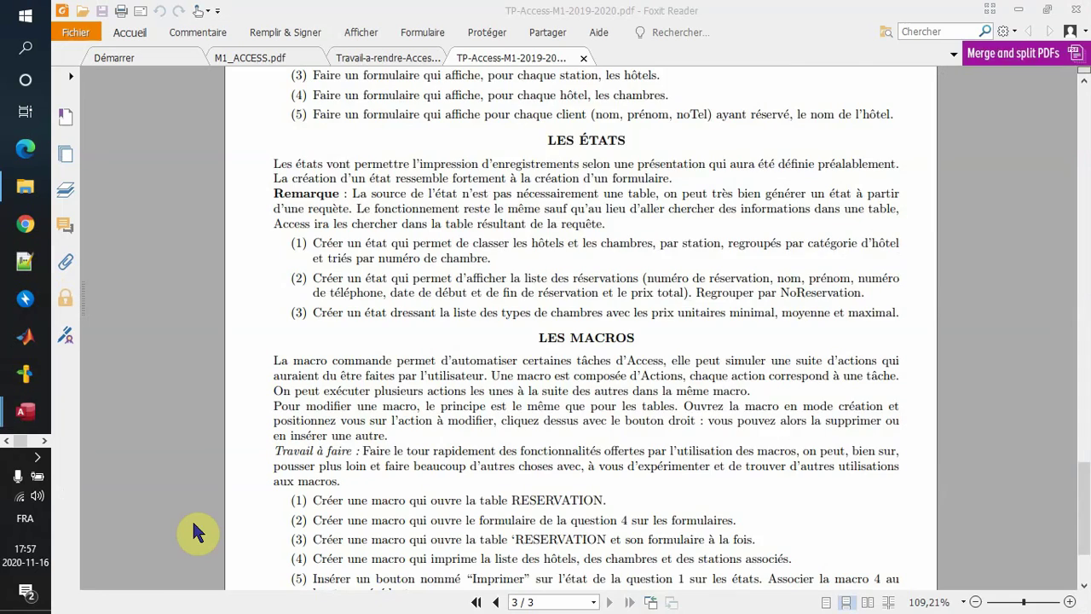
scroll(193, 529, "up", 15)
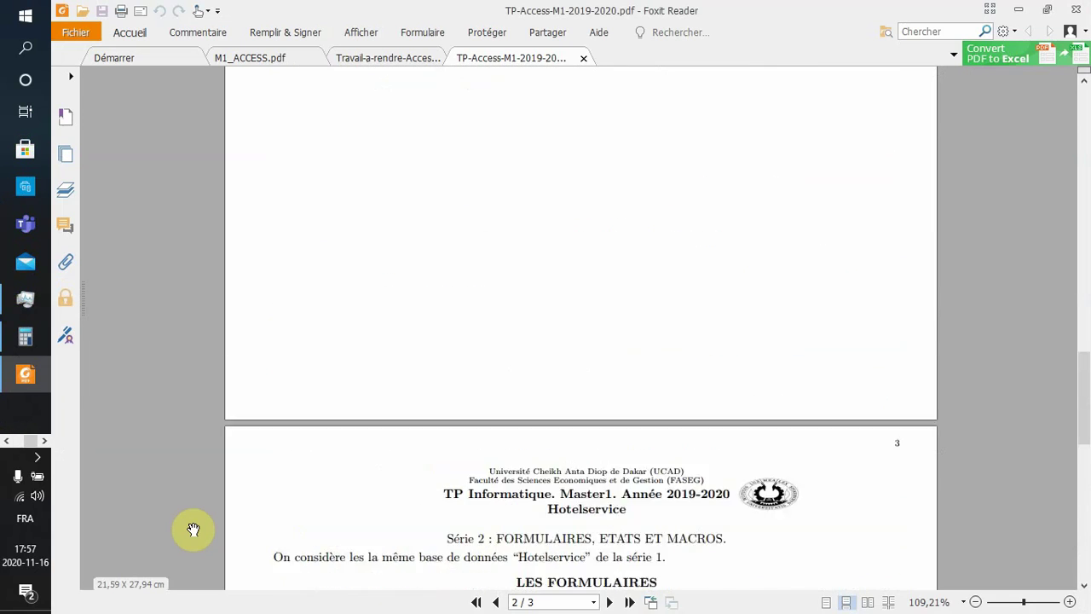
scroll(193, 529, "up", 5)
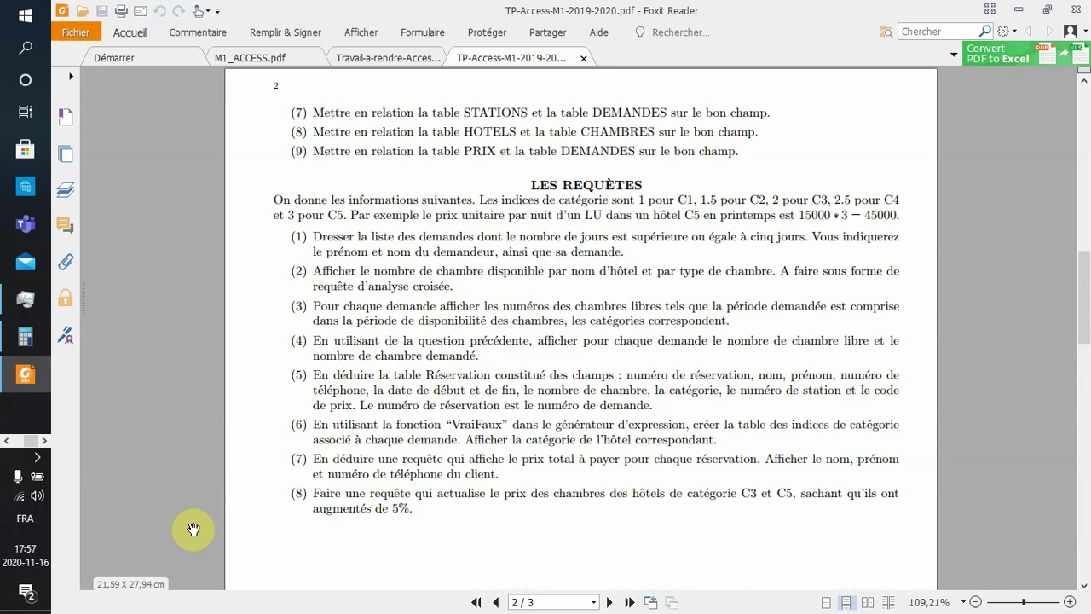
scroll(194, 529, "down", 1)
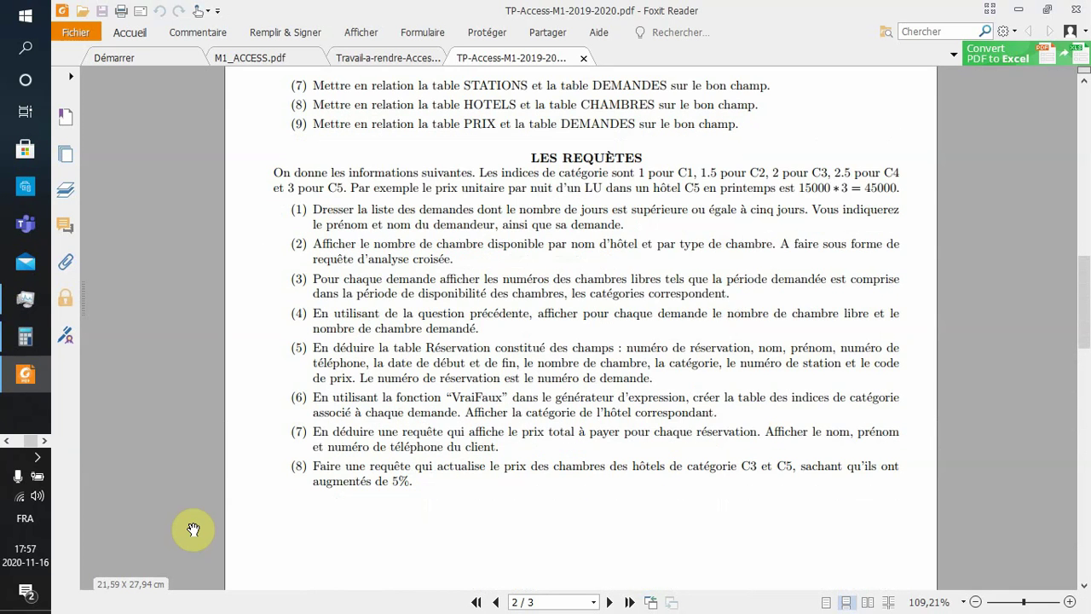
scroll(194, 529, "down", 12)
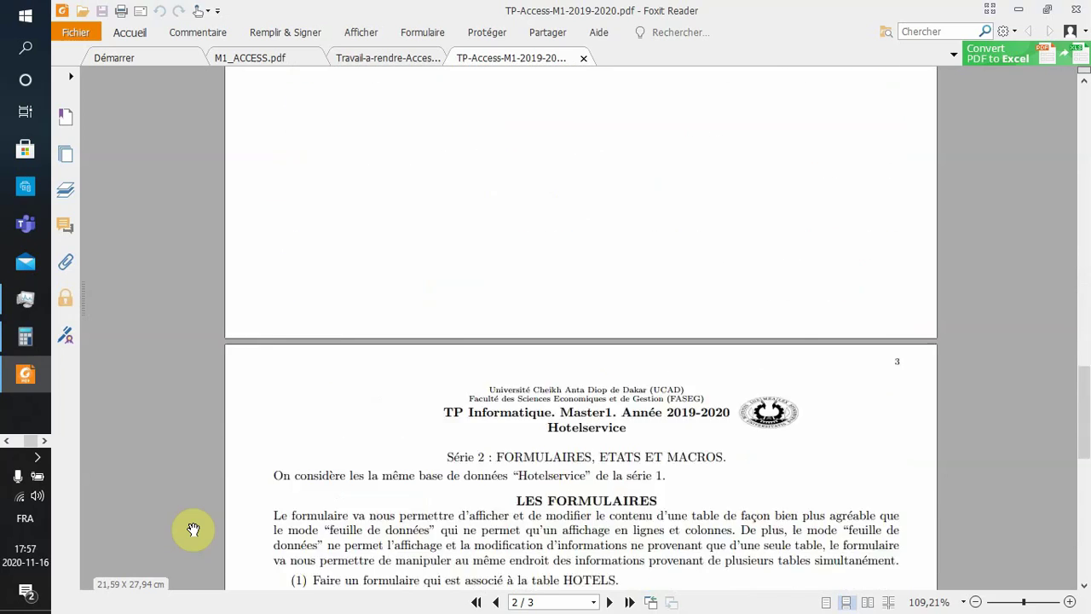
scroll(193, 529, "down", 8)
key("alt+Tab")
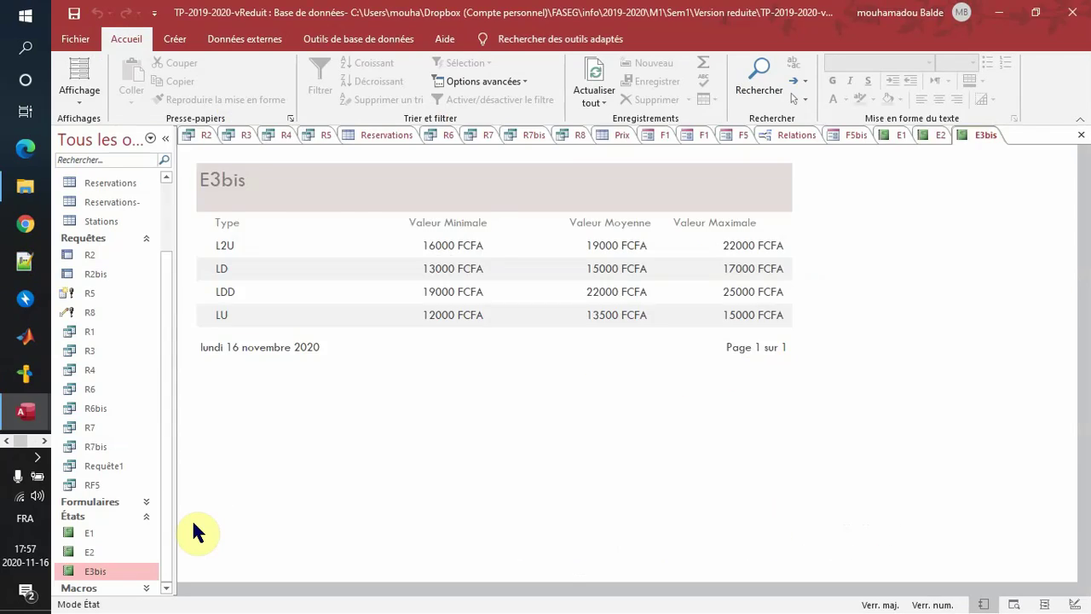
Switch back to the TP-2019-2020-vR database and close the print preview of report E1.
key("alt+Tab")
key("alt+Tab")
key("alt+Tab")
key("alt+Tab")
key("alt+Tab")
key("alt+Tab")
key("alt+Tab")
key("alt+Tab")
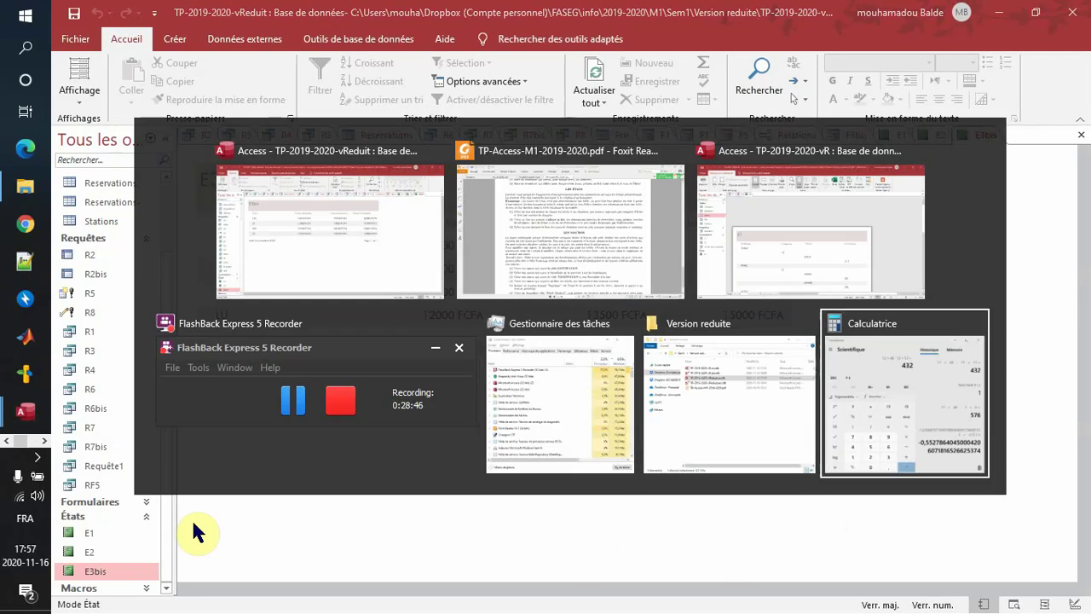
key("alt+Tab")
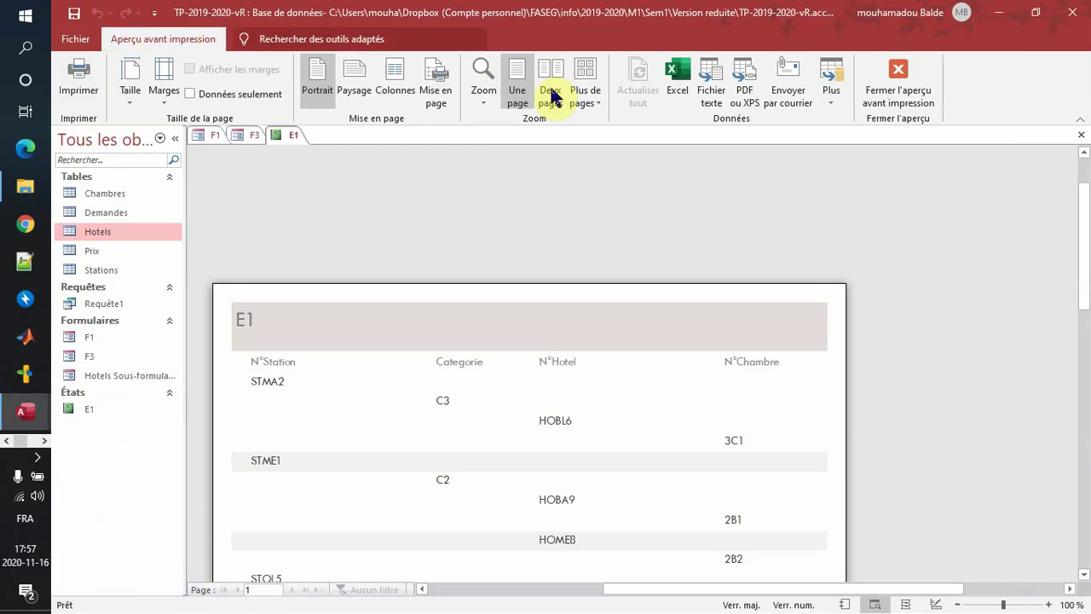
left_click(898, 86)
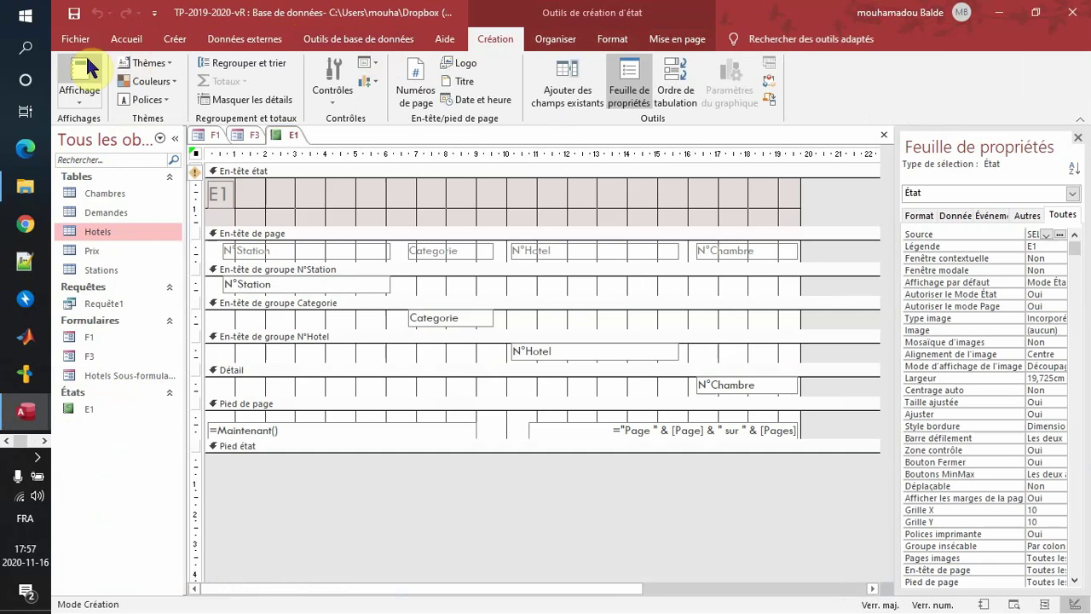
Create a new query in design view based on the Prix table, checking the third report question in the PDF exercise.
left_click(174, 39)
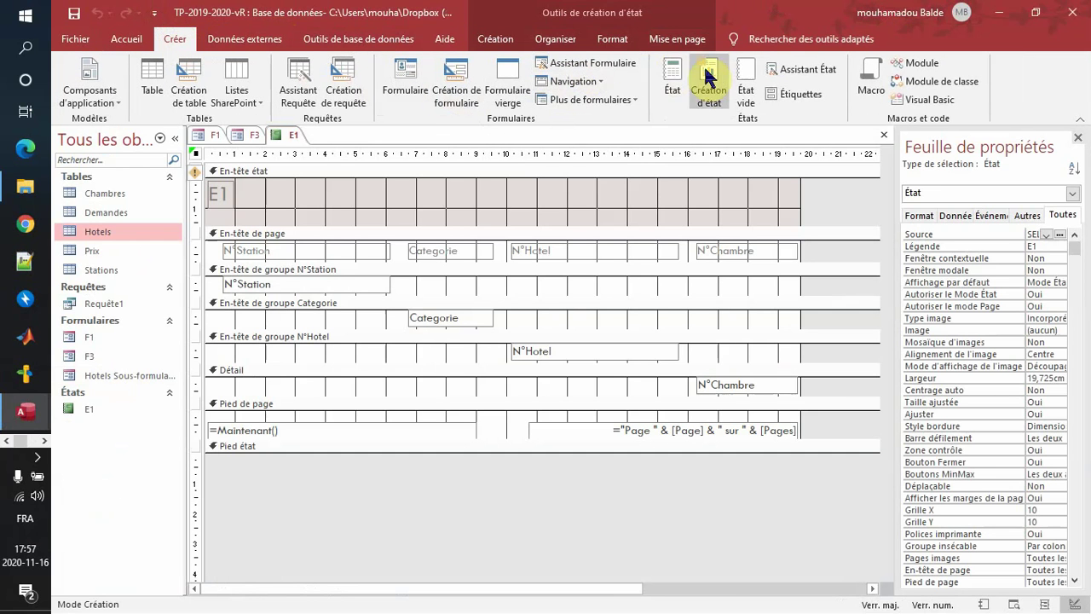
left_click(341, 107)
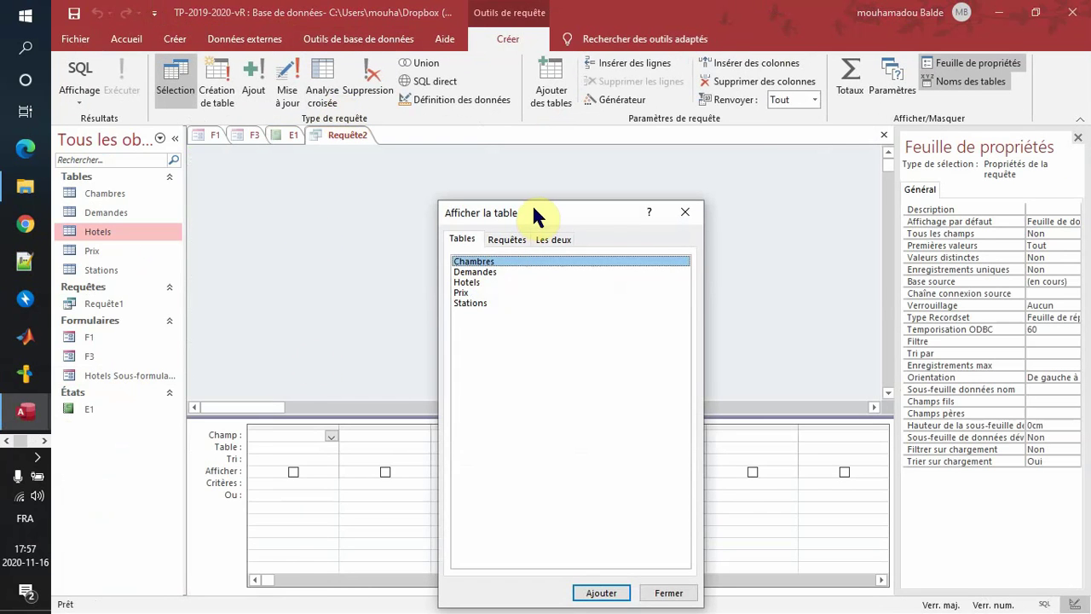
left_click_drag(533, 208, 592, 109)
key("alt+Tab")
key("alt+Tab")
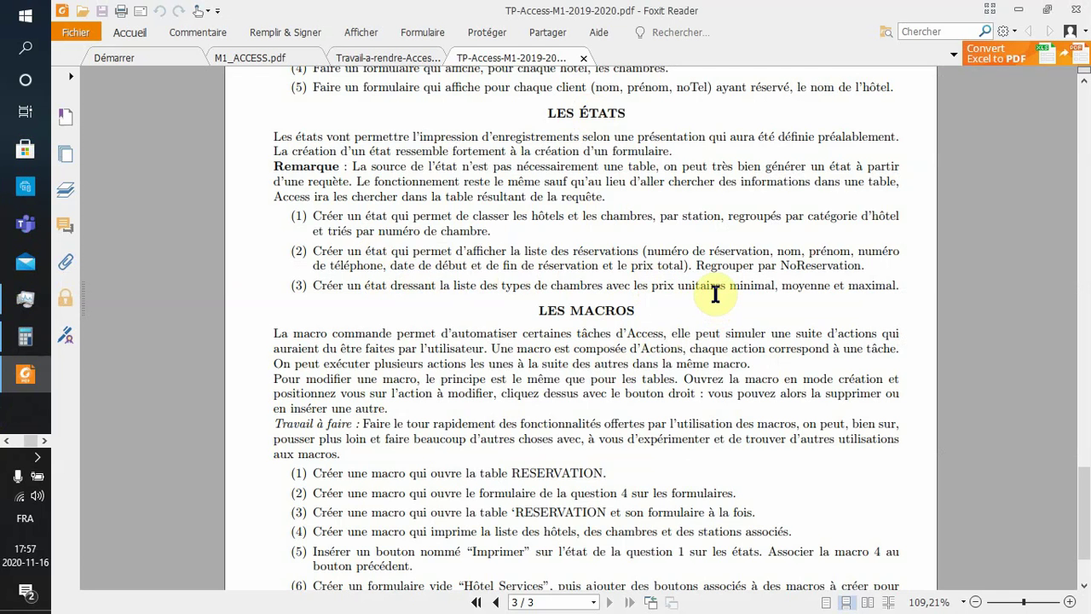
key("alt+Tab")
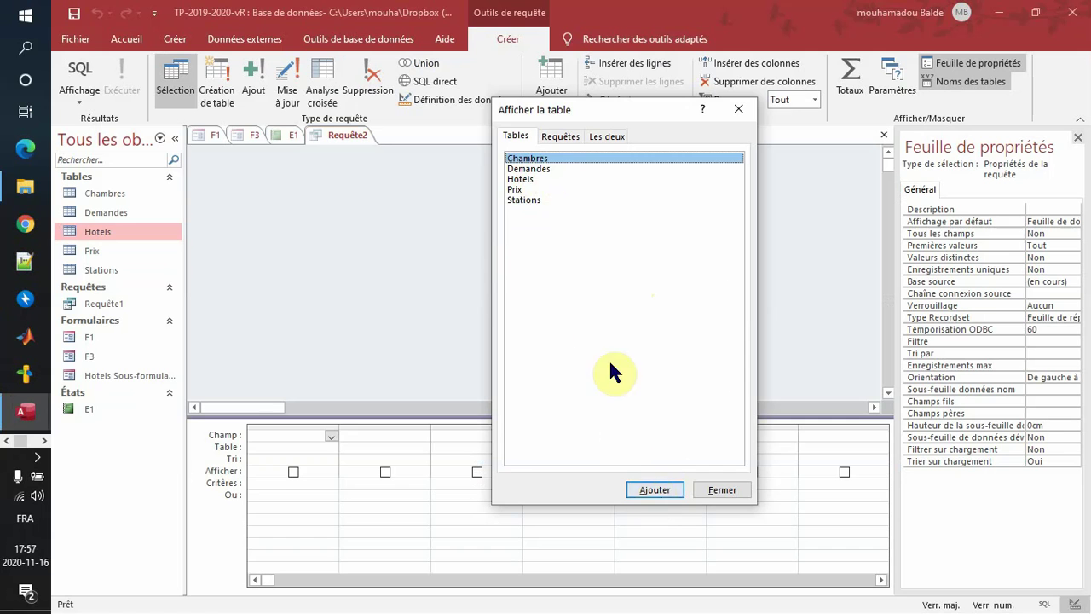
left_click(522, 191)
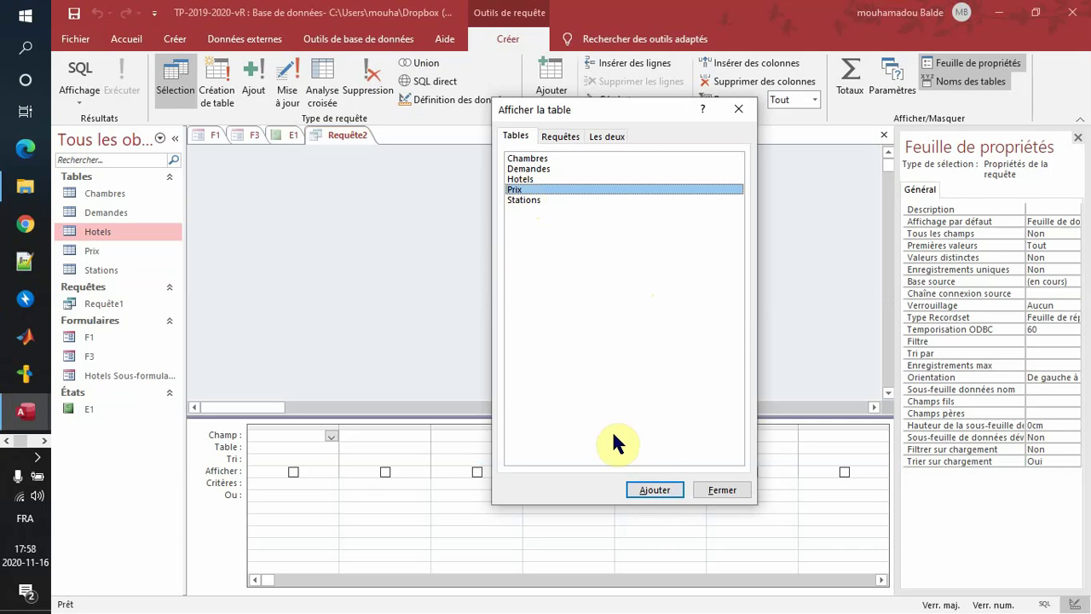
left_click(654, 489)
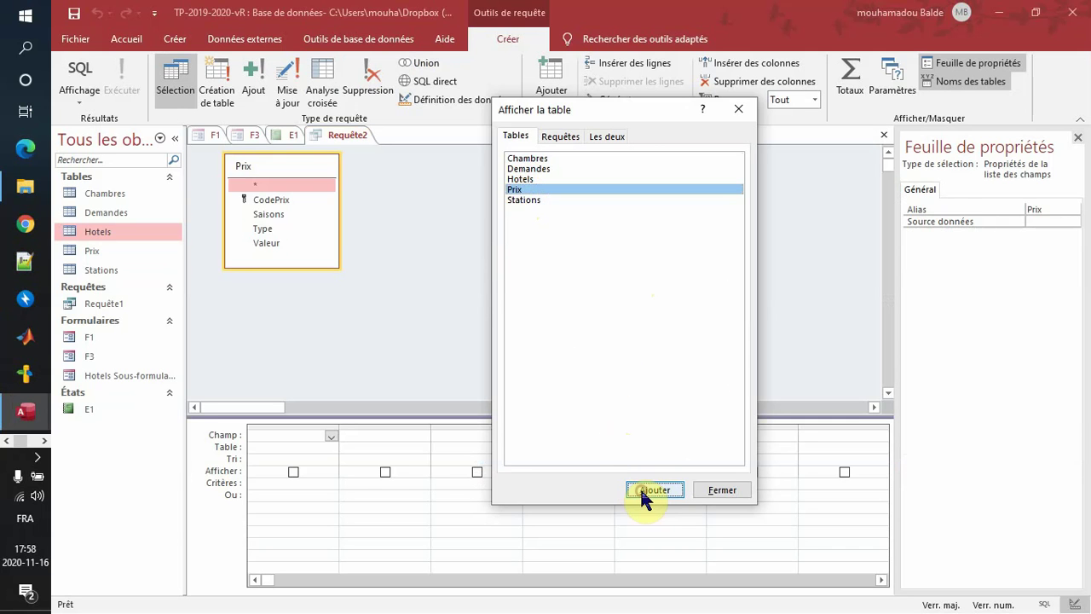
left_click(733, 491)
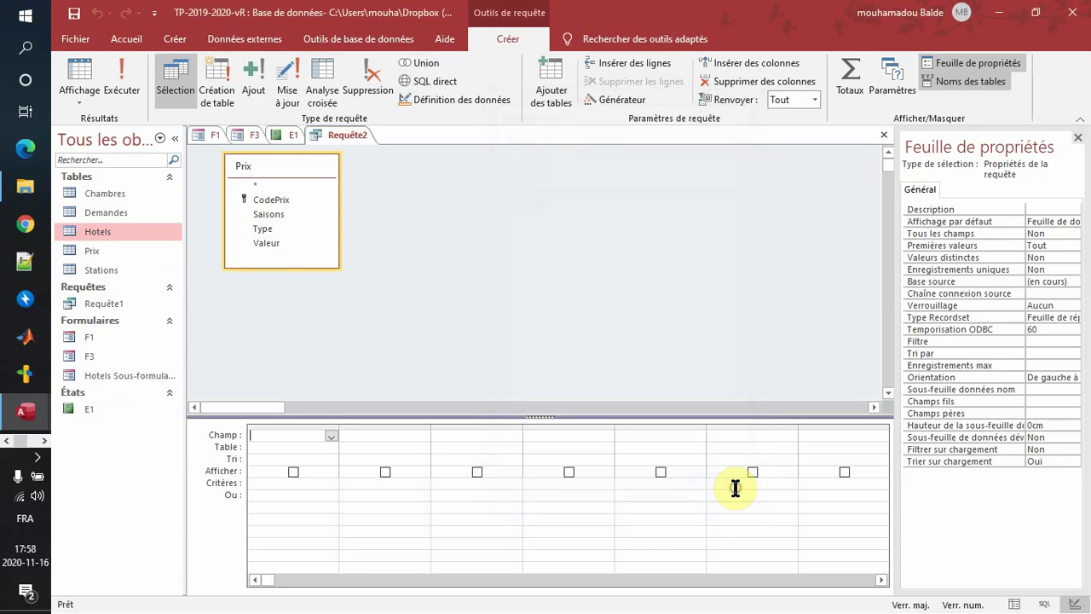
Add the Type field once and the Valeur field three times to the query on the Prix table.
double_click(263, 232)
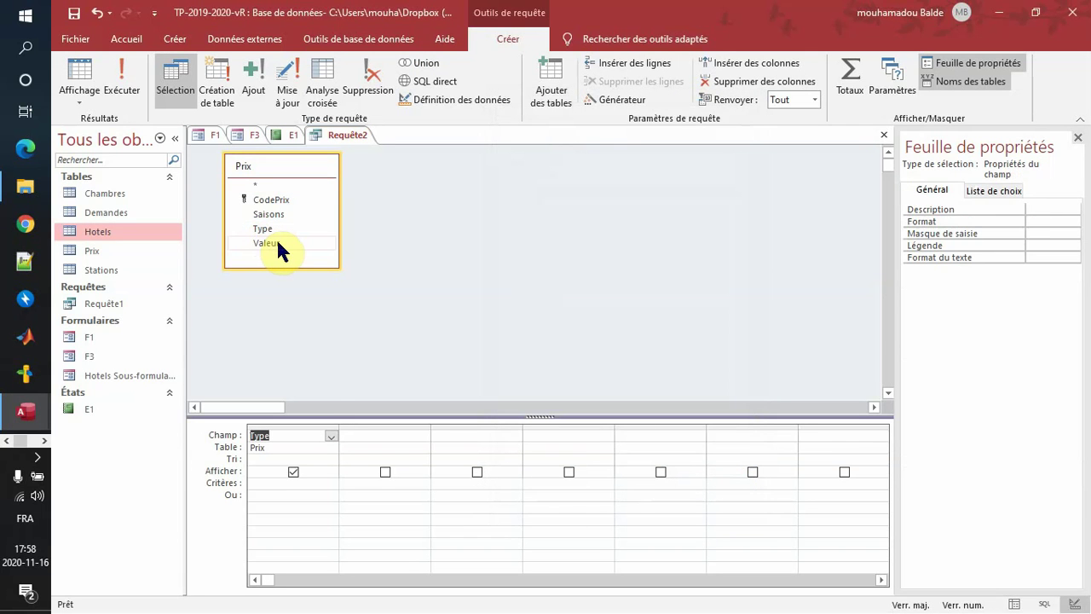
double_click(266, 243)
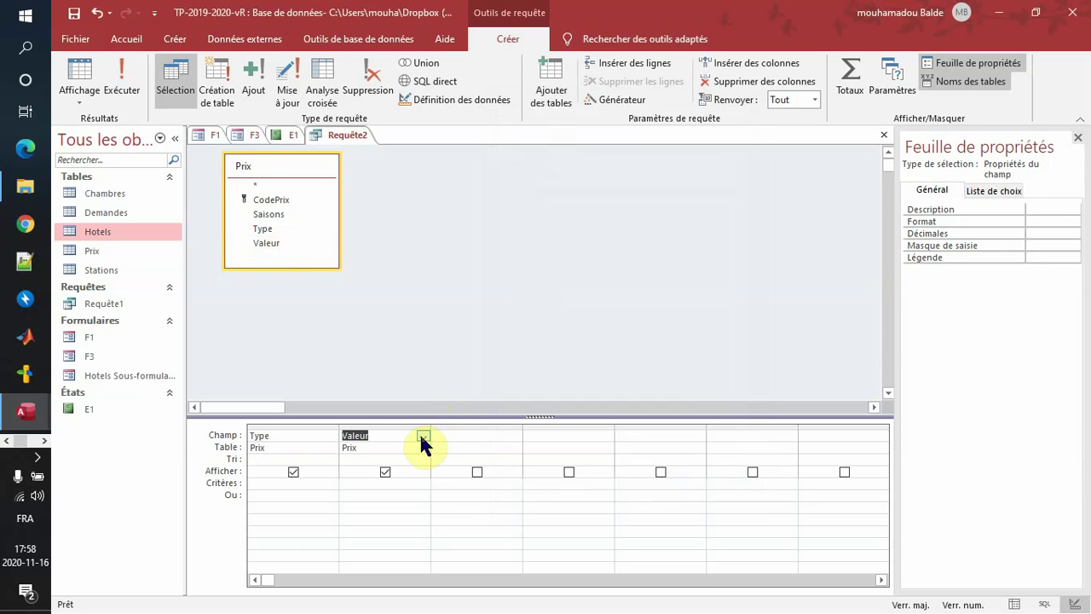
double_click(284, 244)
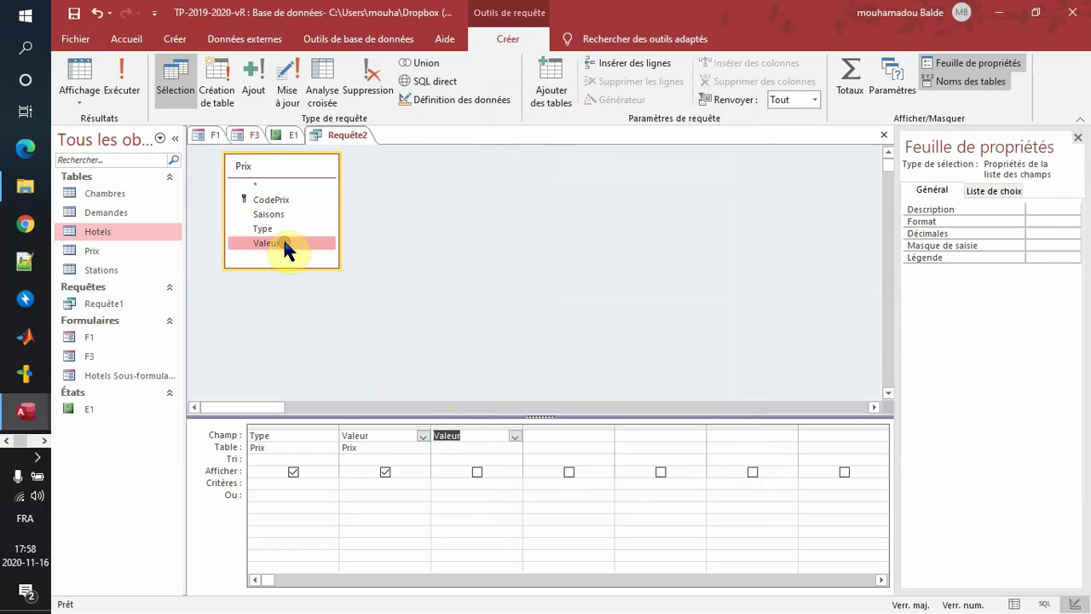
double_click(283, 244)
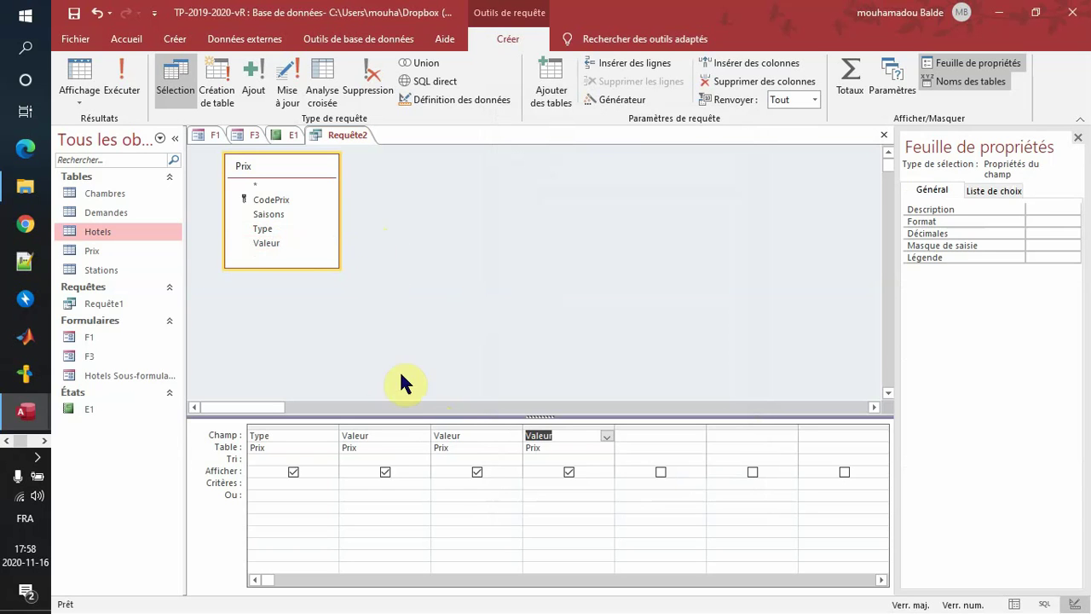
Enable totals in the query and set the three Valeur columns to Min, Moyenne and Max.
left_click(850, 81)
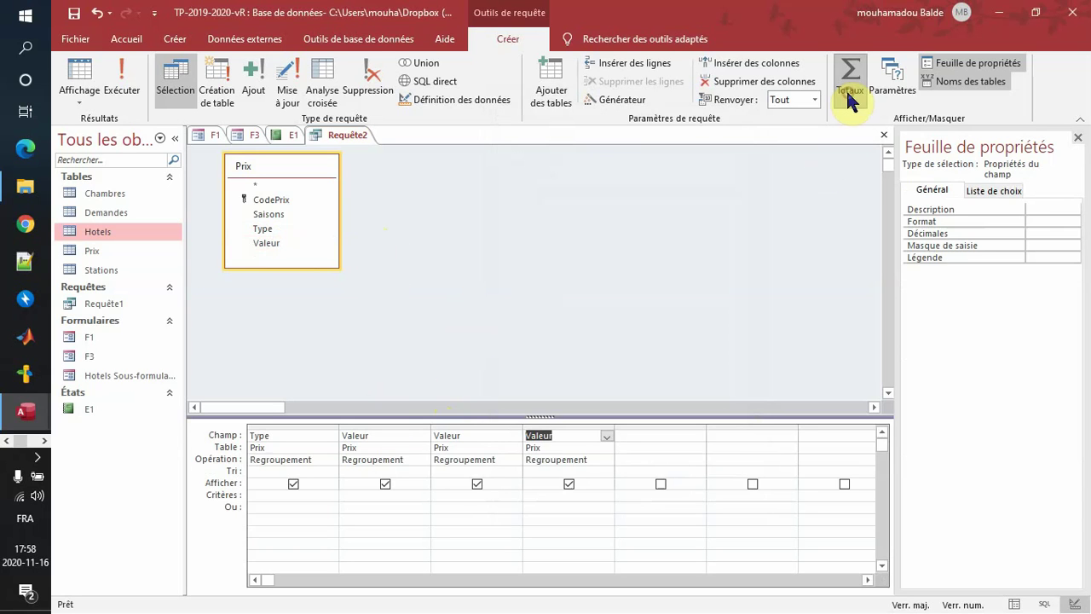
left_click(422, 459)
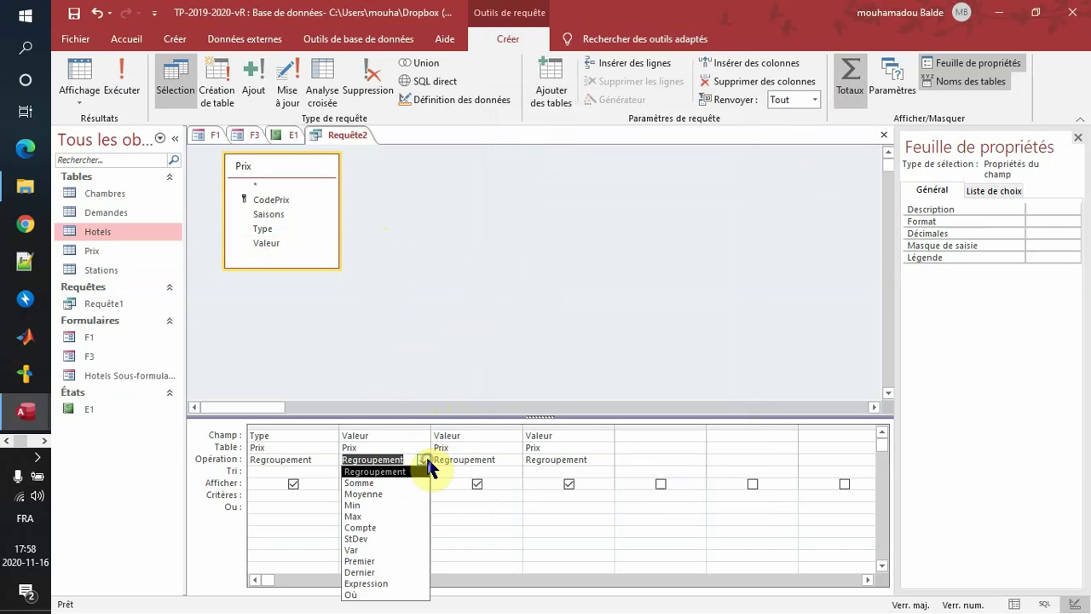
left_click(397, 504)
left_click(517, 463)
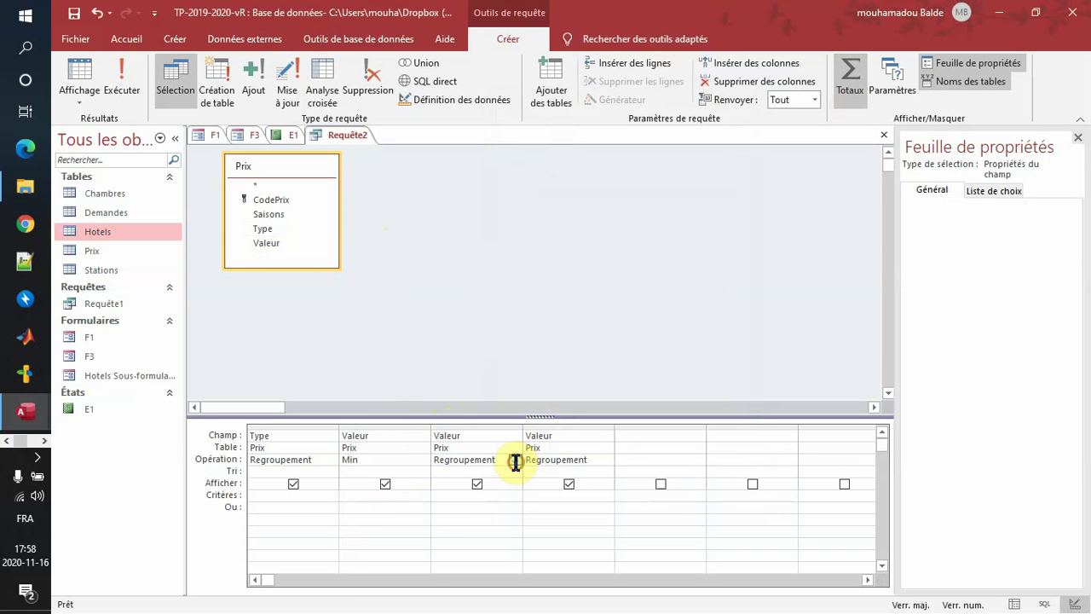
left_click(516, 463)
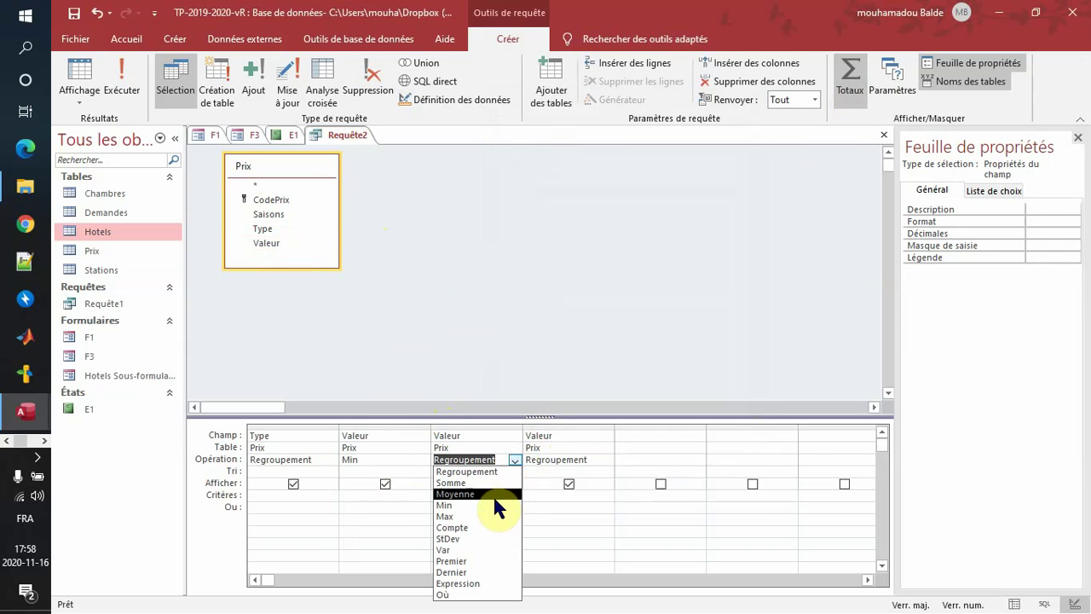
left_click(495, 494)
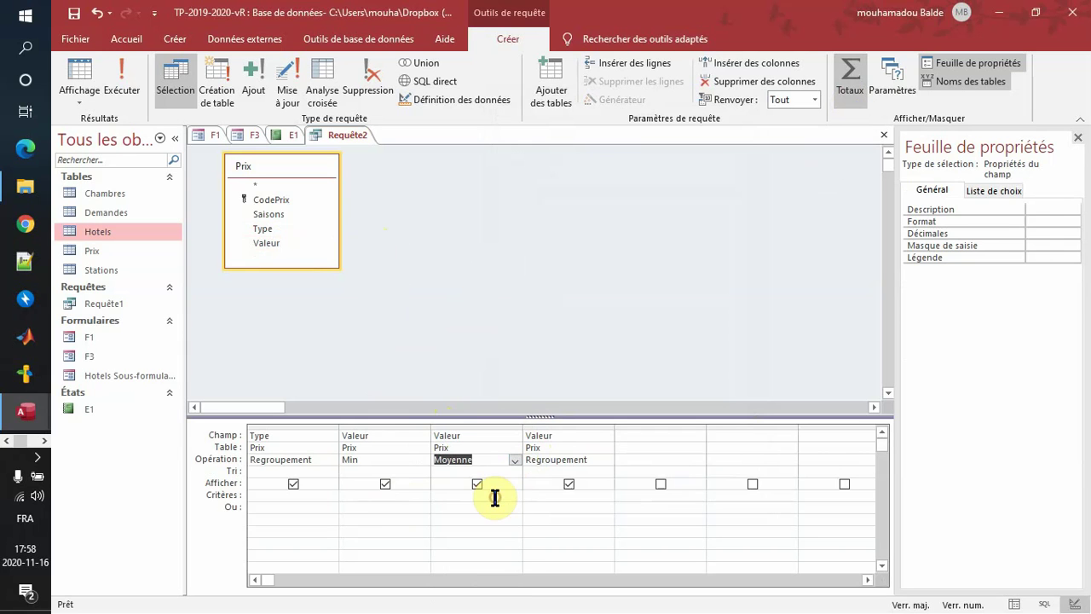
left_click(604, 459)
left_click(606, 459)
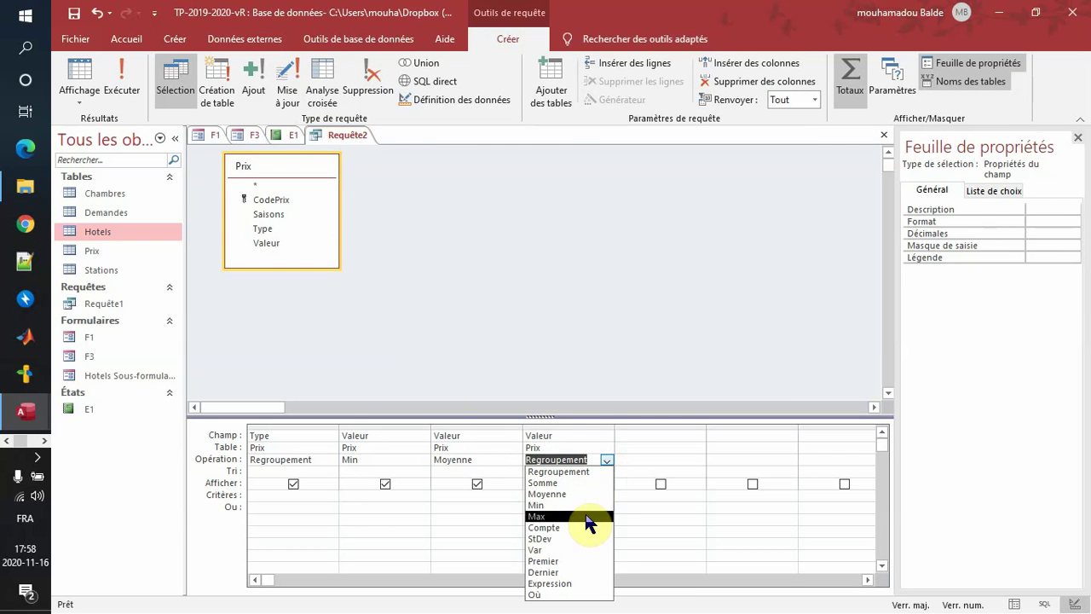
left_click(537, 516)
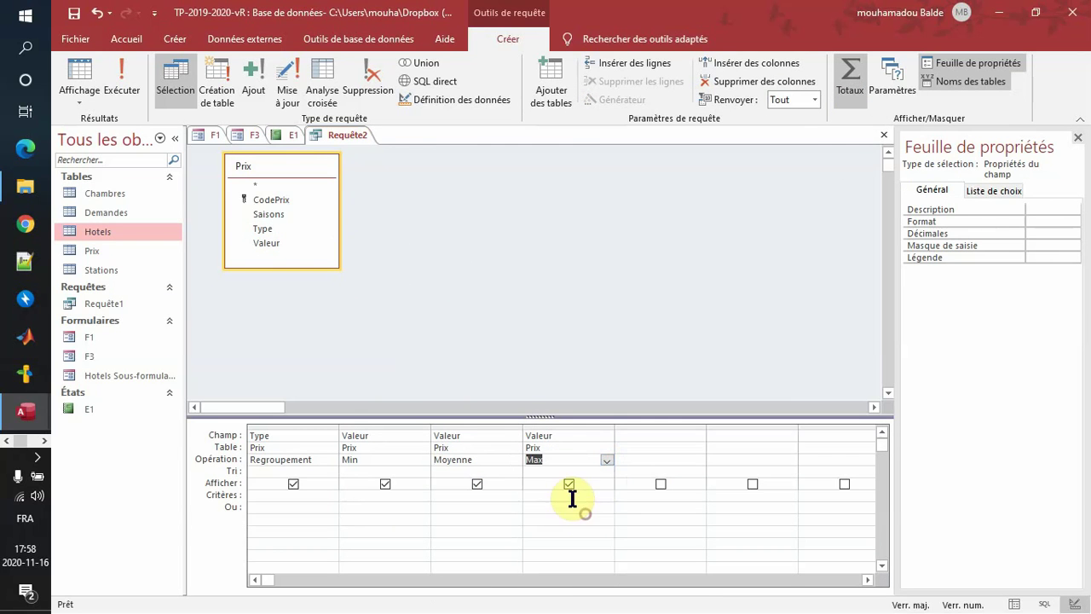
Run the query and save it as RE3.
left_click(114, 85)
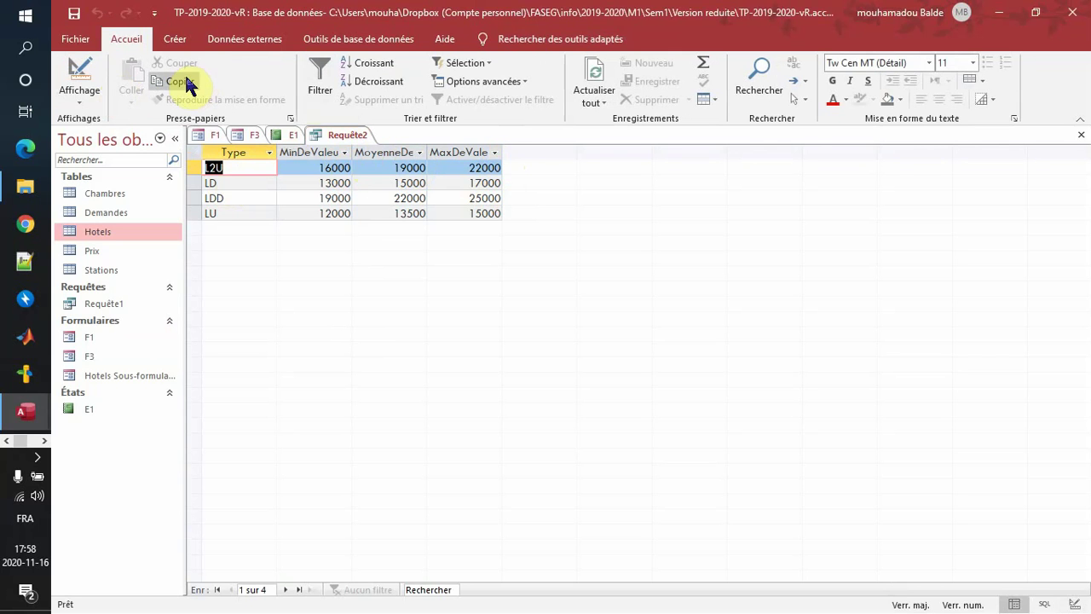
right_click(334, 138)
left_click(406, 147)
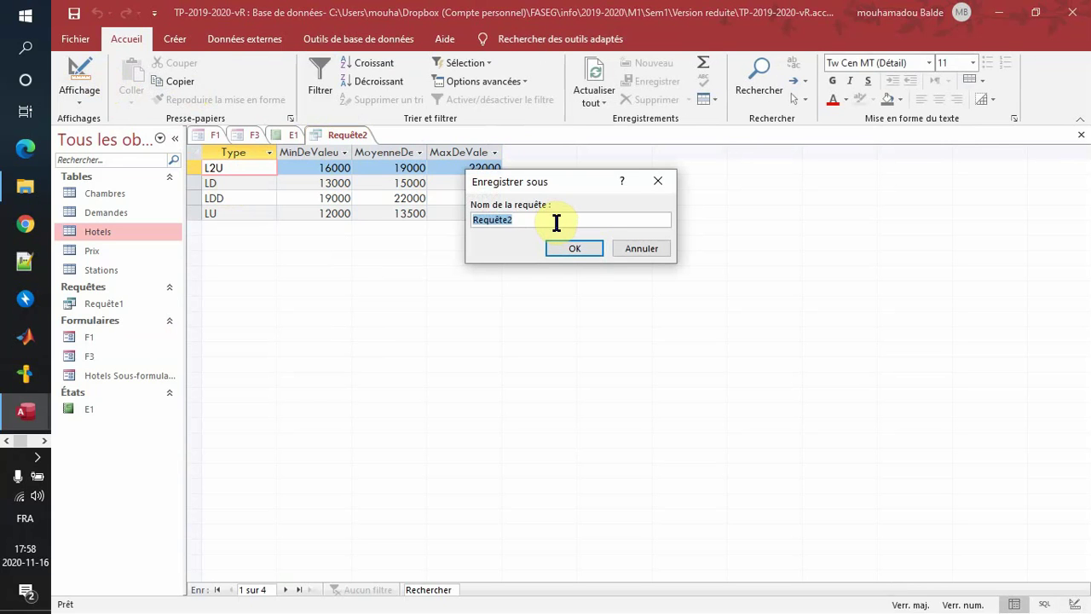
left_click(556, 221)
key("BackSpace")
key("BackSpace")
left_click(574, 248)
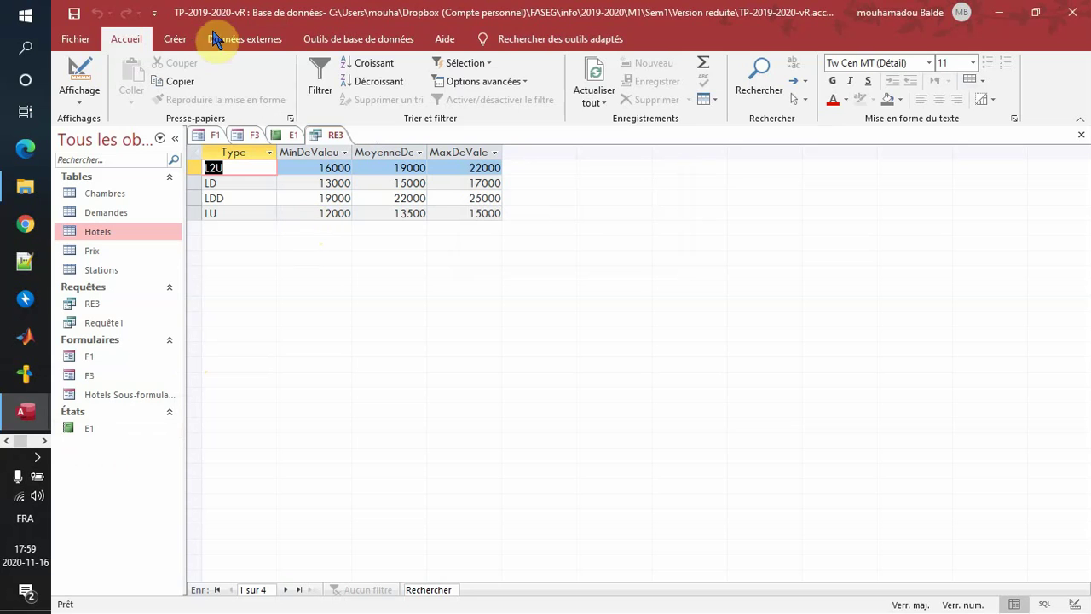
Start a new report with the report wizard, based on query RE3 and including all of its fields.
left_click(184, 38)
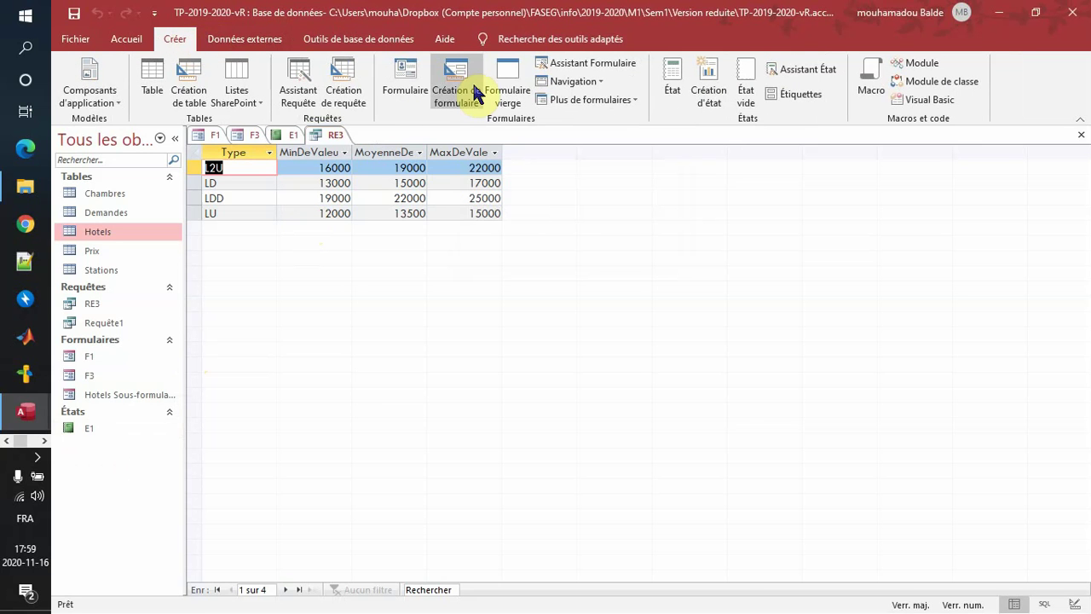
left_click(806, 69)
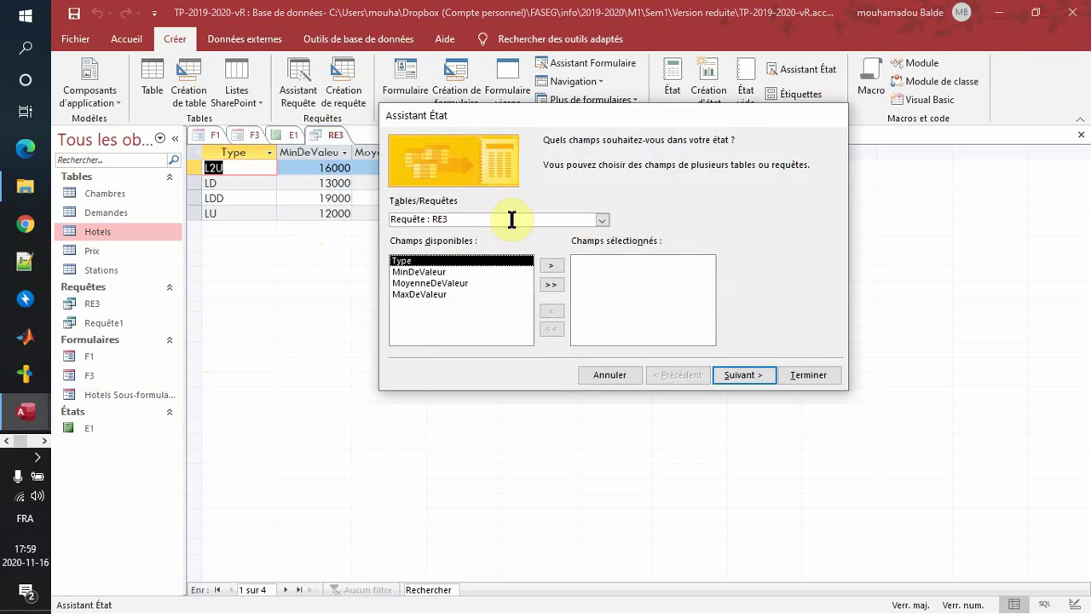
left_click(602, 221)
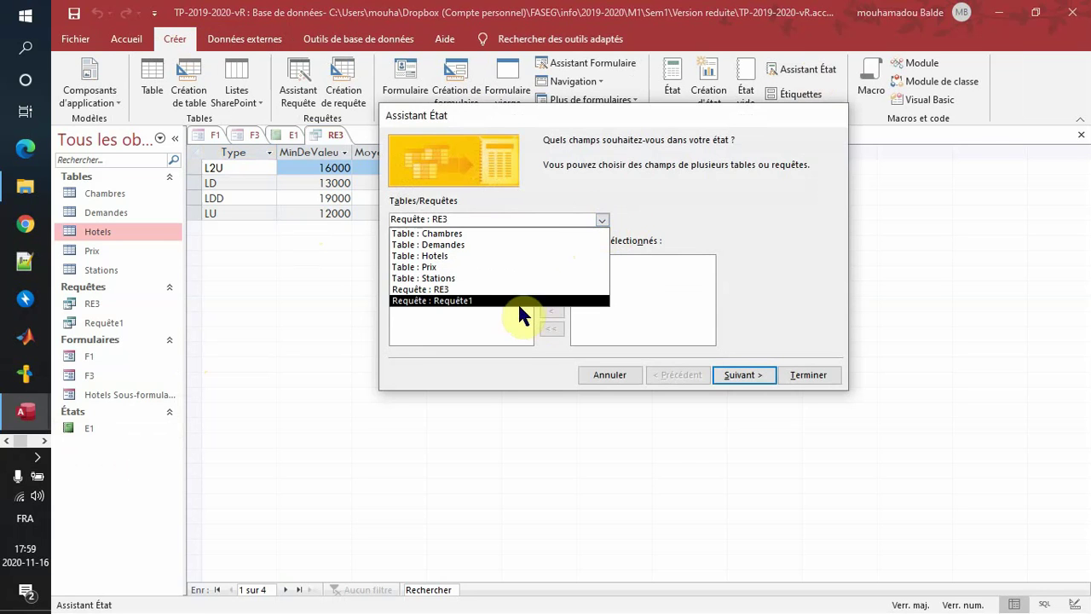
left_click(555, 290)
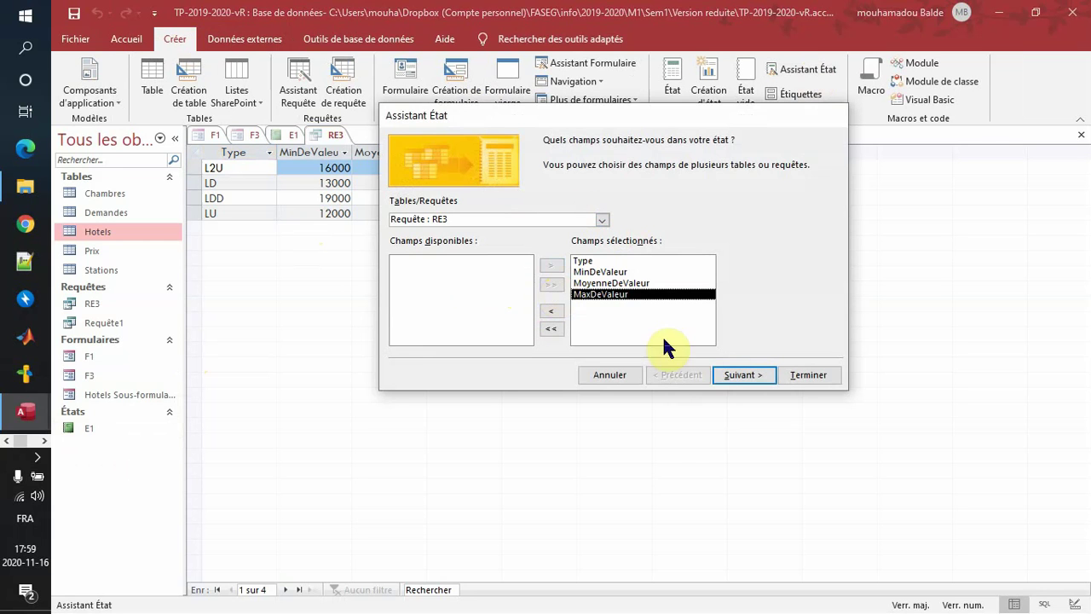
left_click(735, 380)
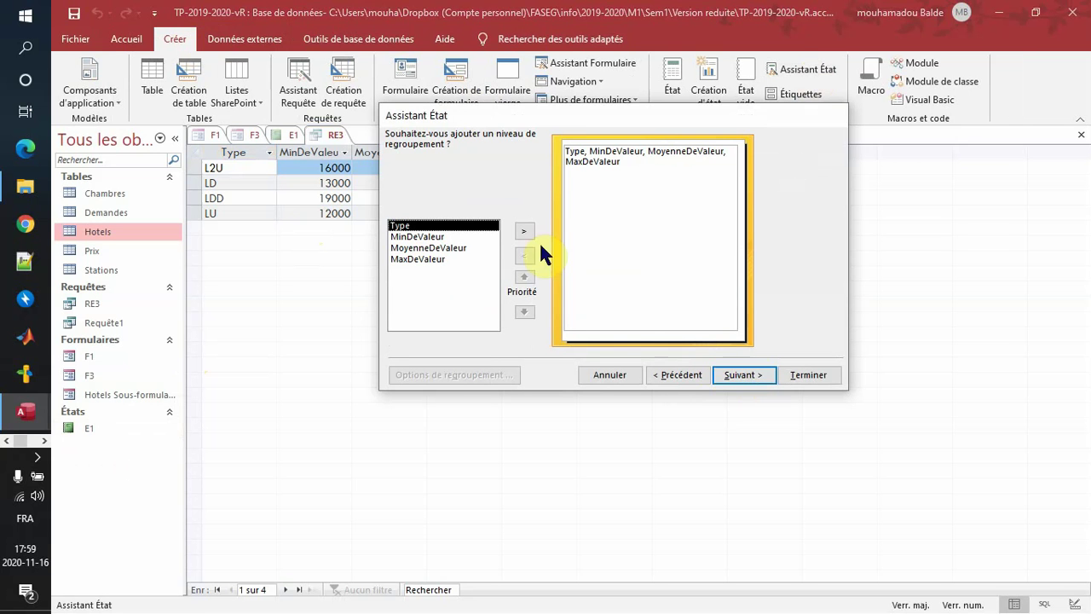
Check the third report question in the PDF exercise and leave the report without any grouping level or sort order.
key("alt+Tab")
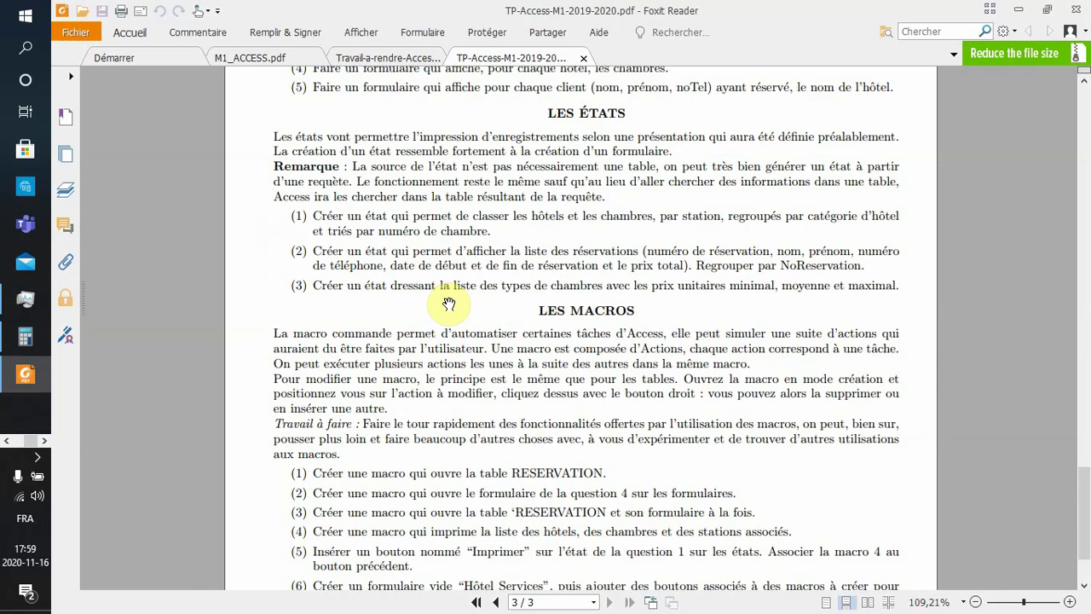
key("alt+Tab")
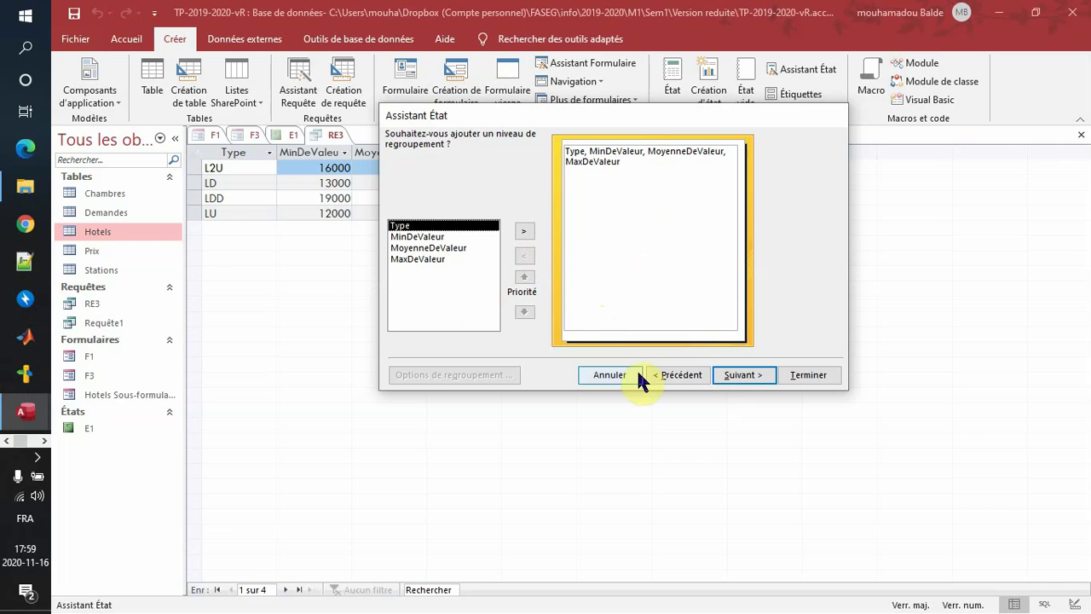
left_click(525, 231)
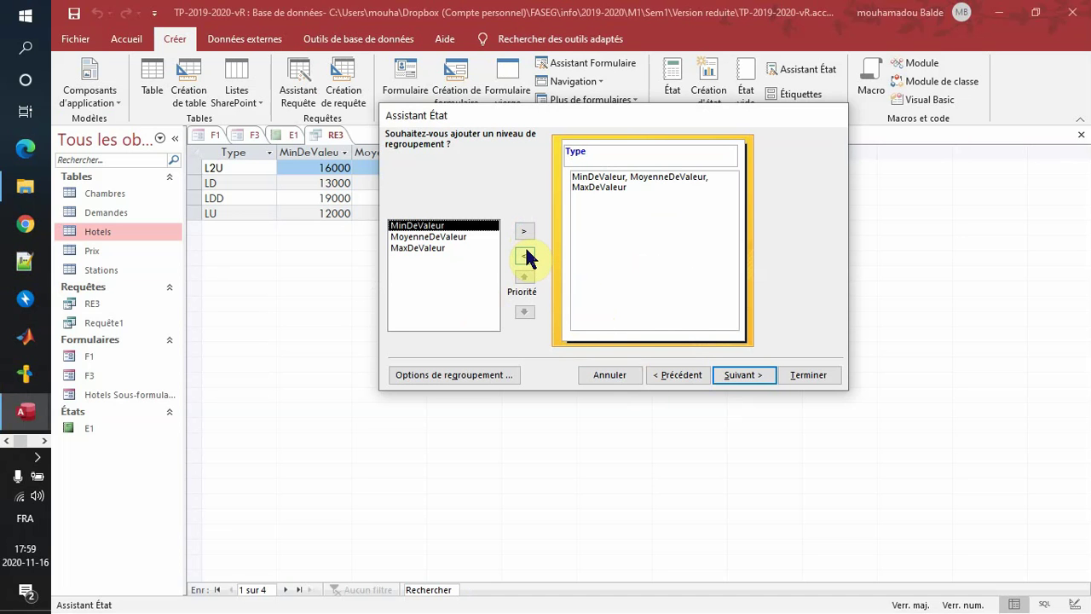
left_click(524, 254)
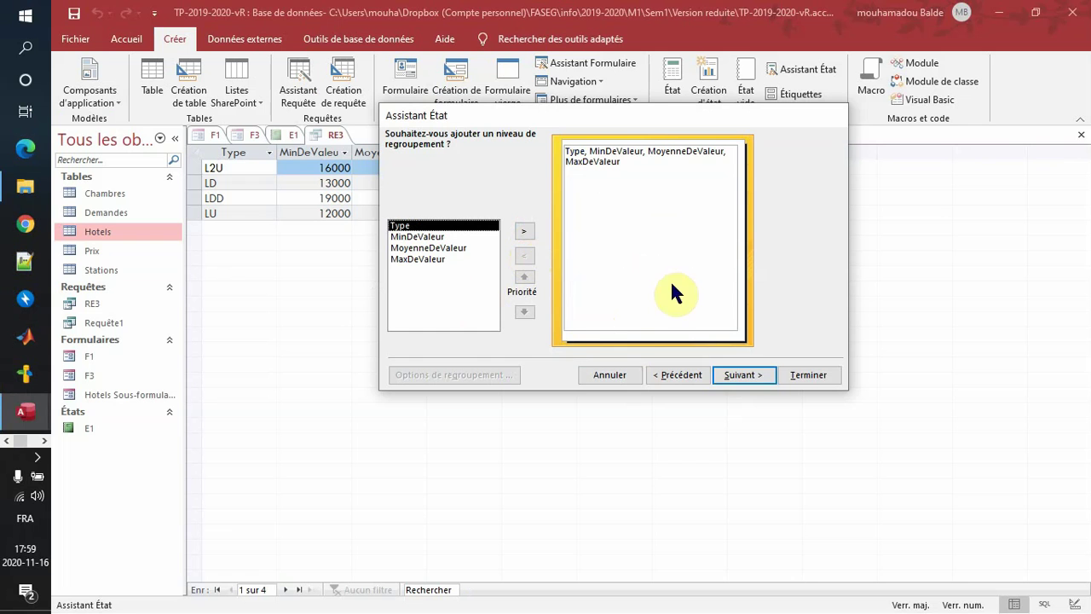
left_click(739, 379)
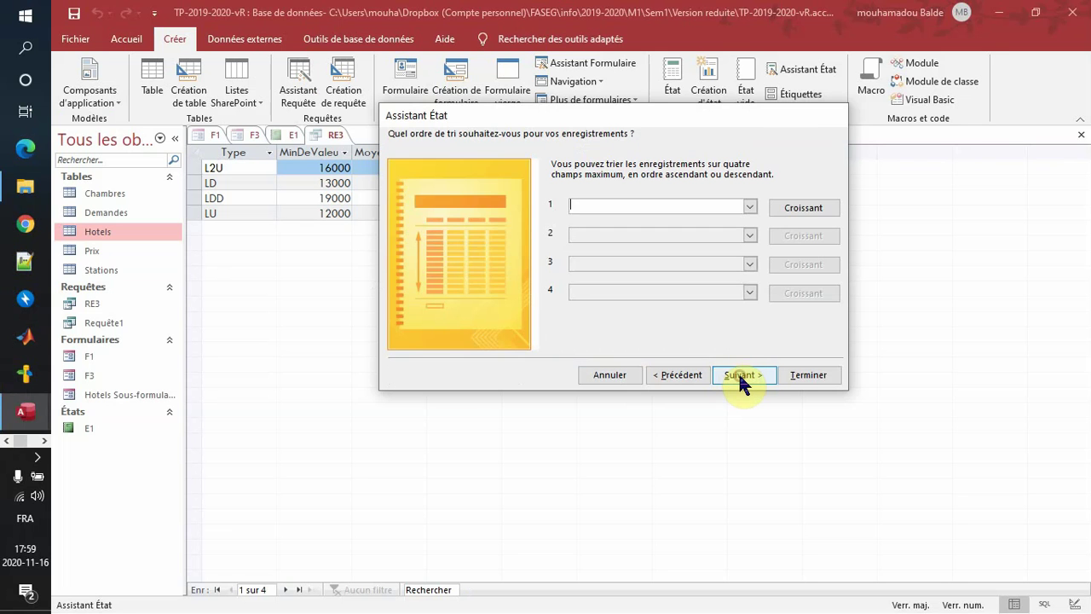
left_click(744, 380)
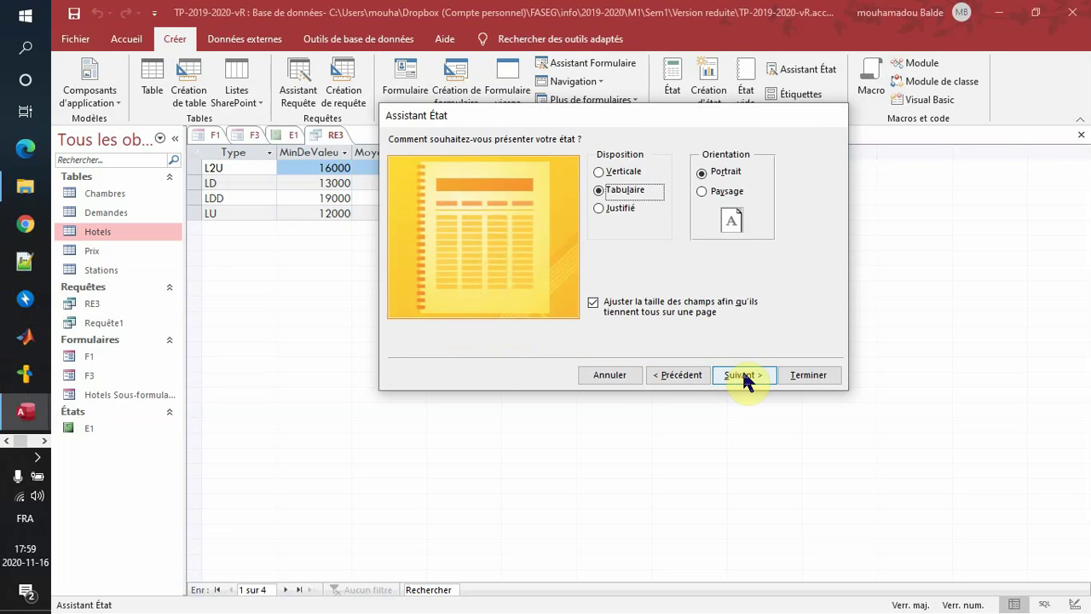
Choose the Tabulaire layout in Portrait orientation, title the report E3 and finish the wizard.
left_click(601, 173)
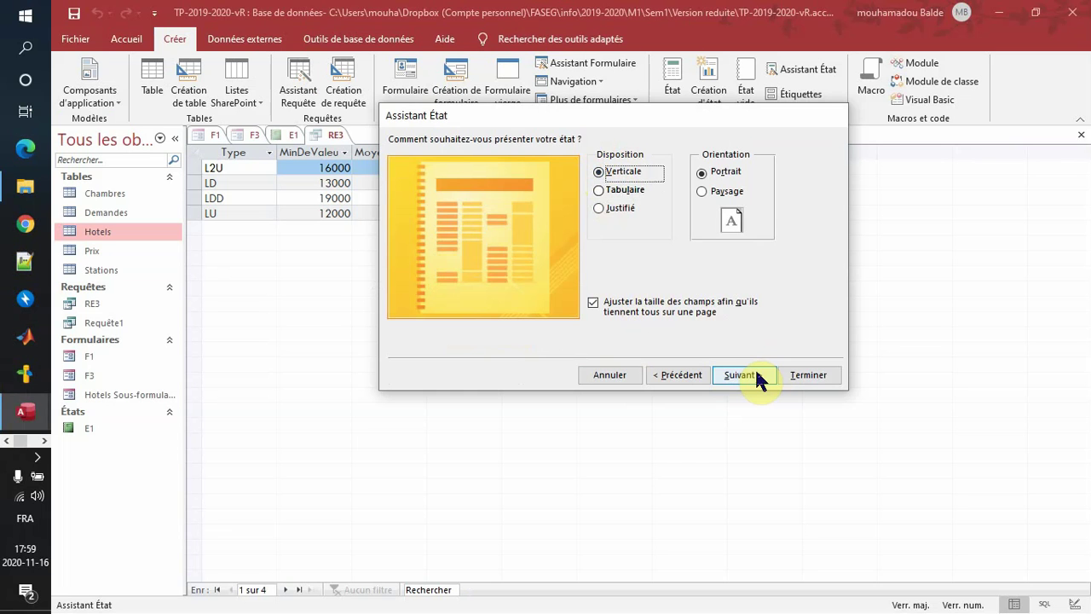
left_click(604, 192)
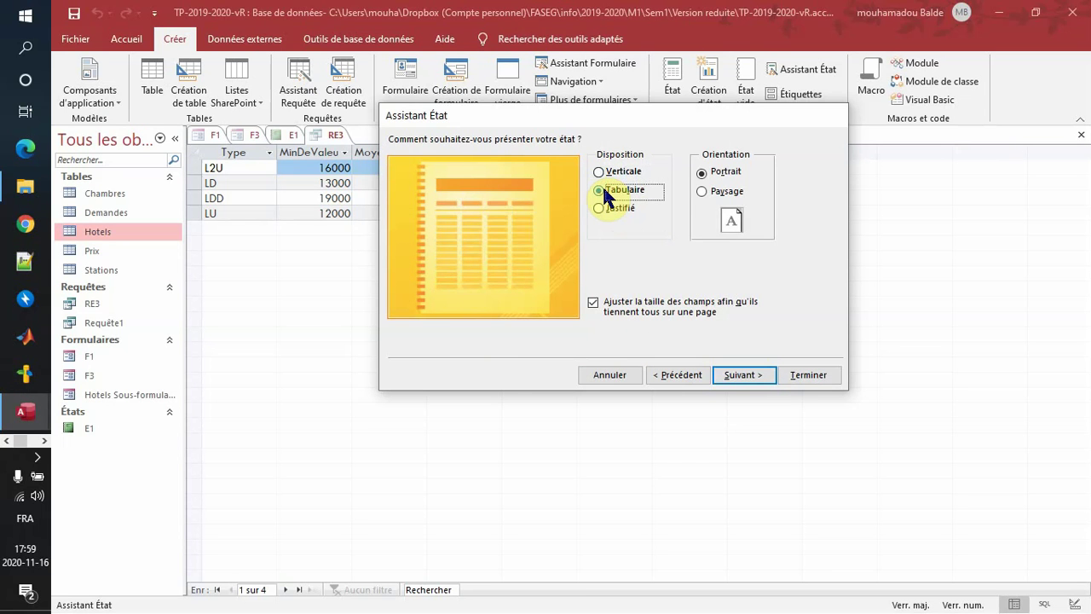
left_click(738, 375)
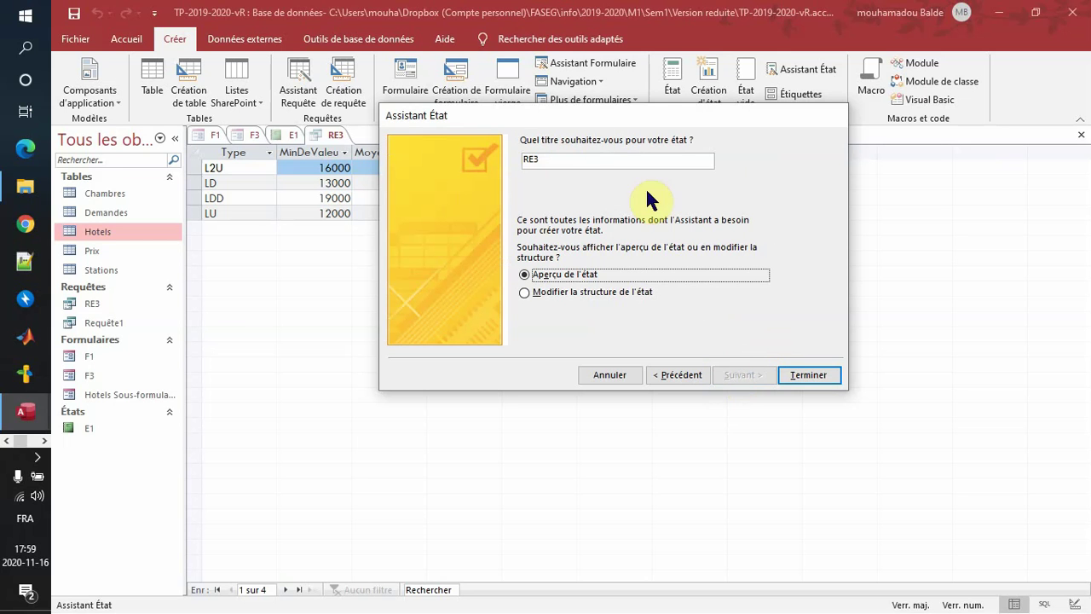
left_click(609, 161)
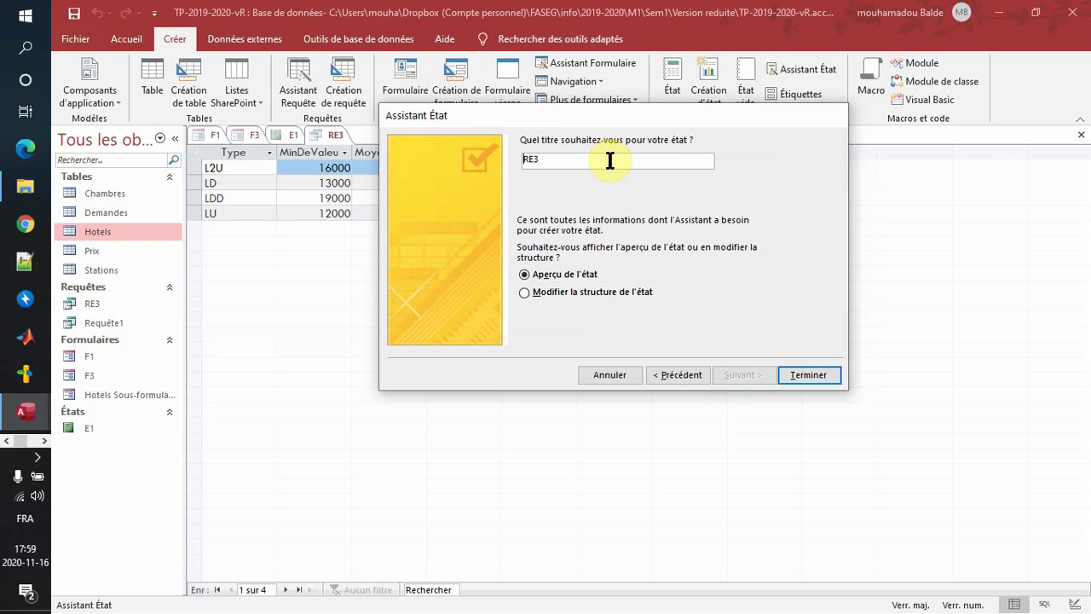
key("BackSpace")
left_click(810, 375)
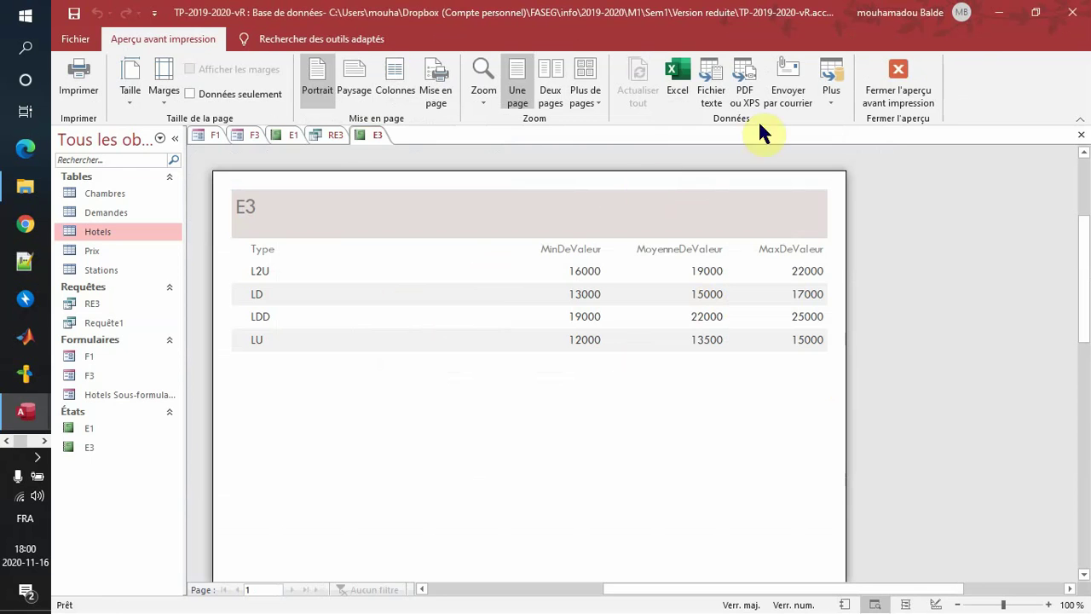
Close the print preview of report E3 and display it in report view (Mode État).
left_click(912, 69)
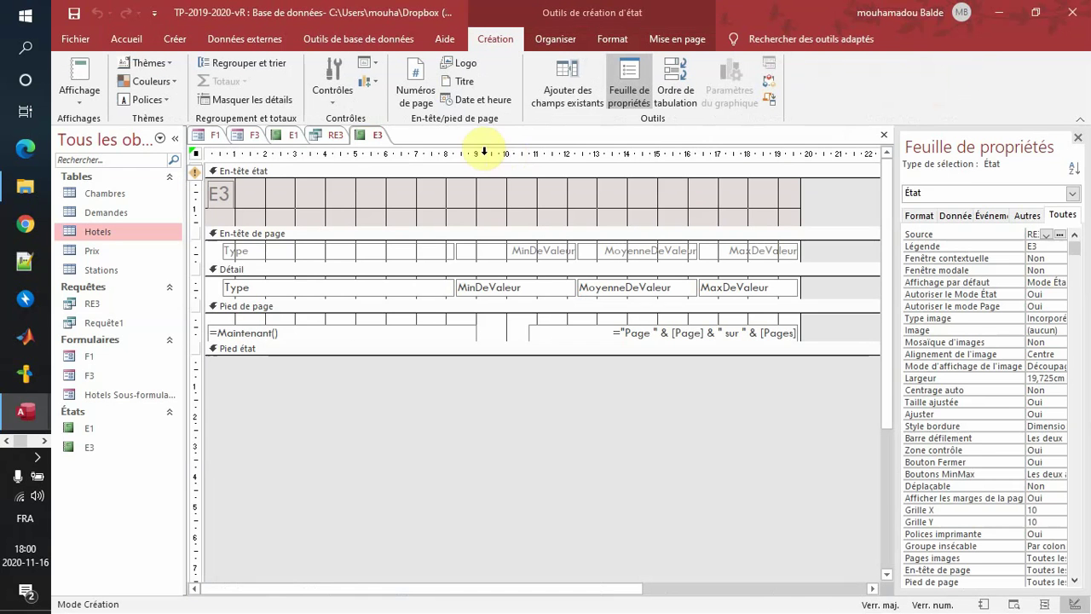
right_click(376, 136)
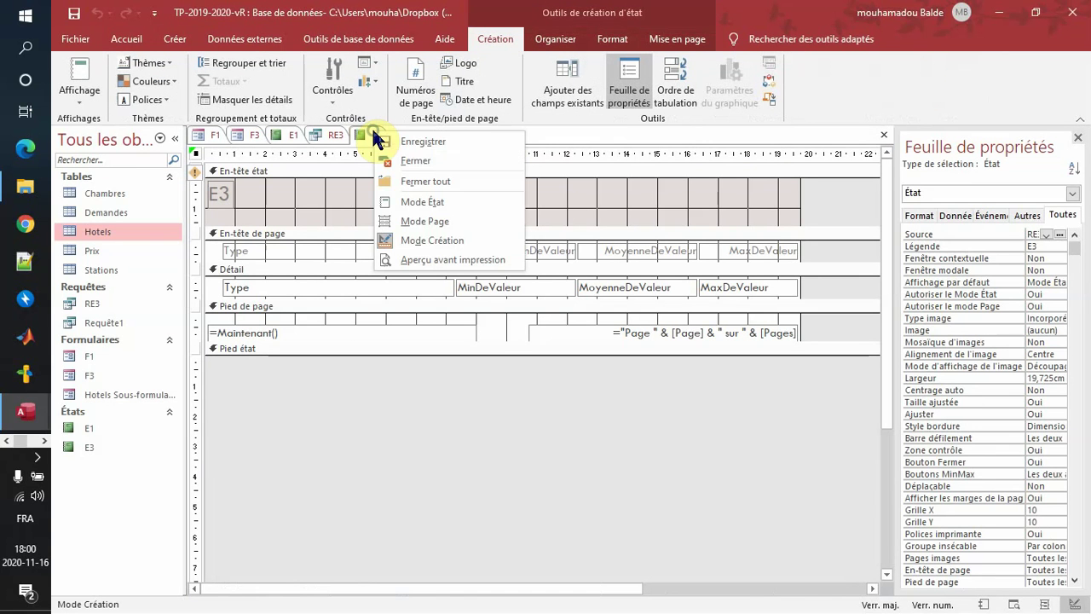
left_click(421, 203)
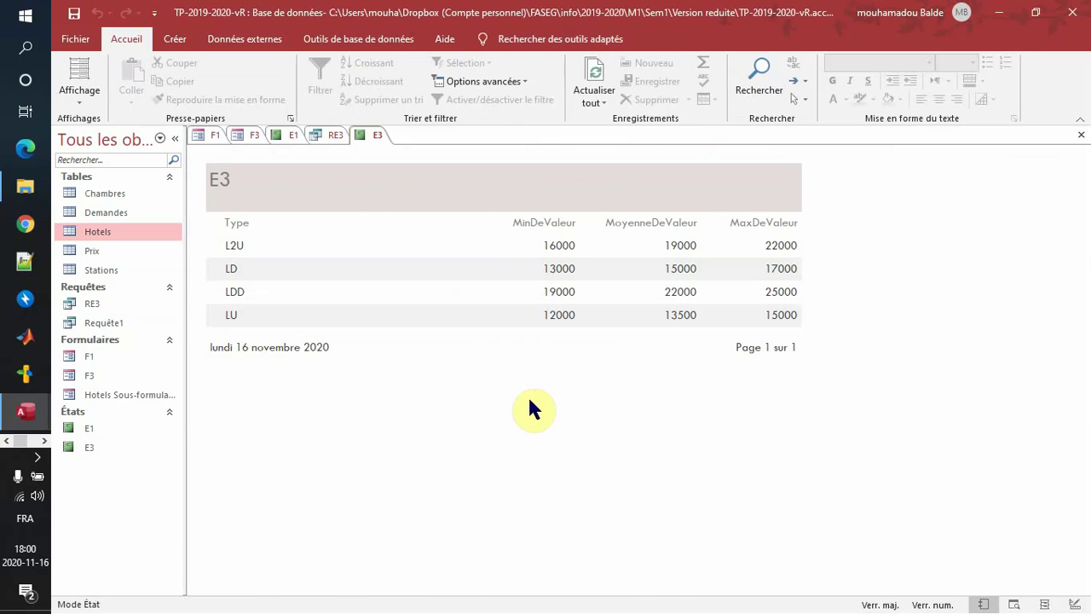
Review the macro questions on page 3 of the PDF exercise and switch back to Access.
key("alt+Tab")
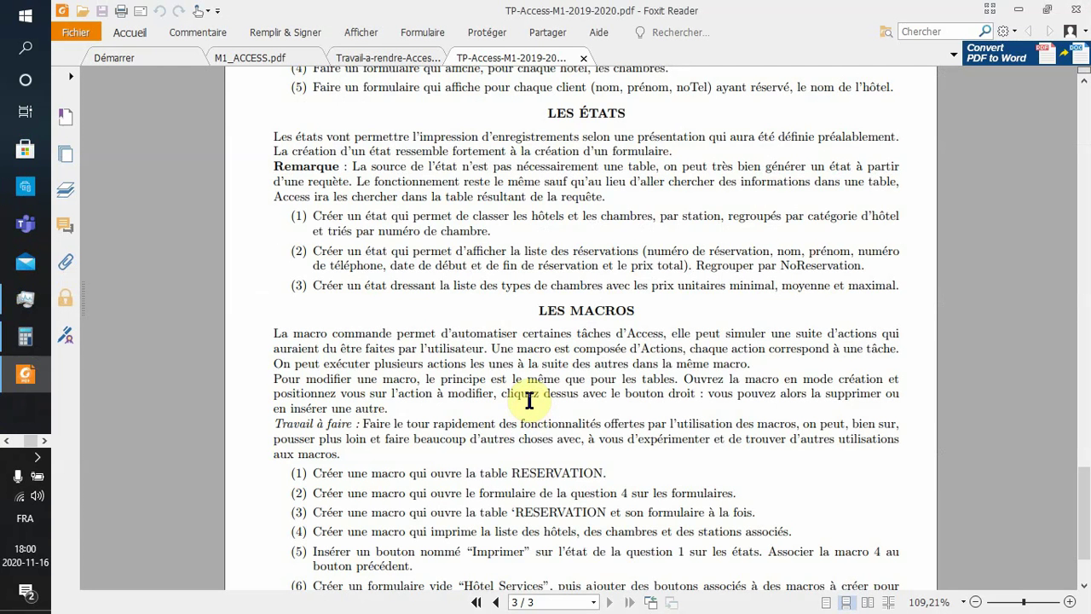
scroll(528, 400, "down", 3)
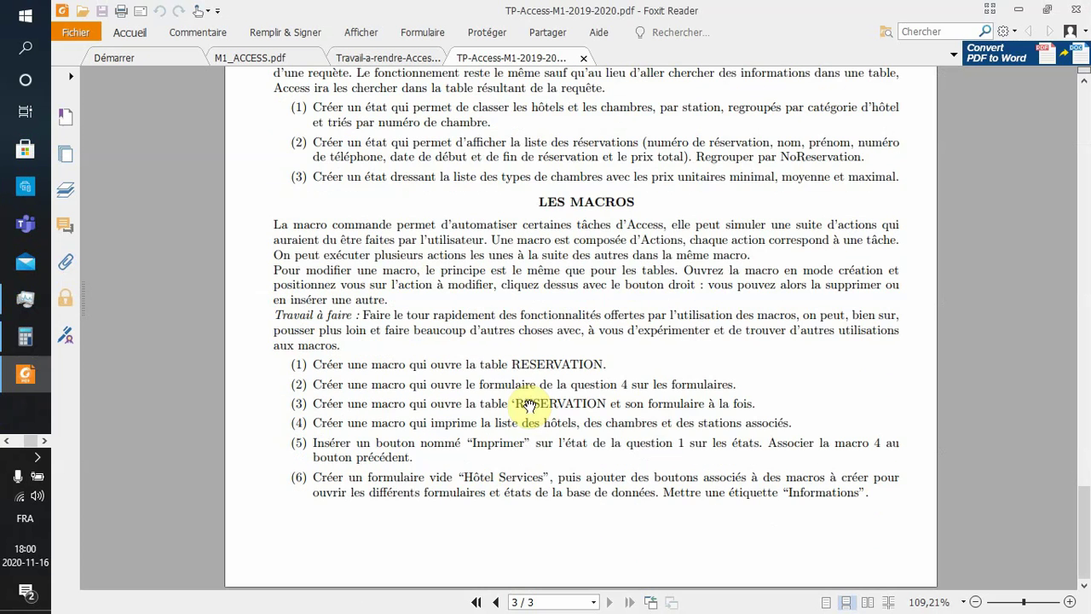
key("alt+Tab")
key("alt+Tab")
key("alt+Tab")
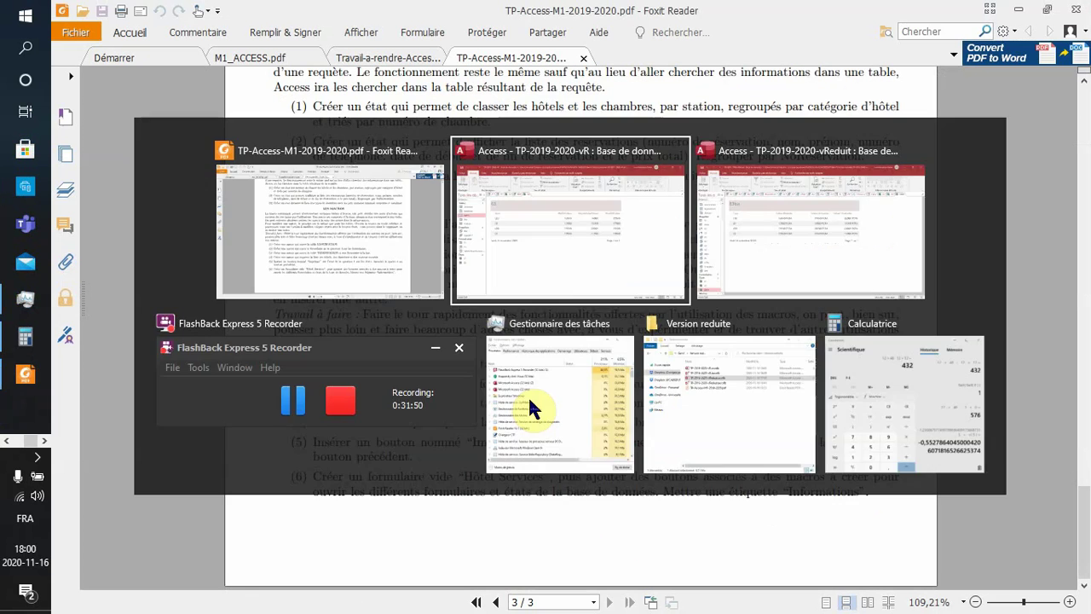